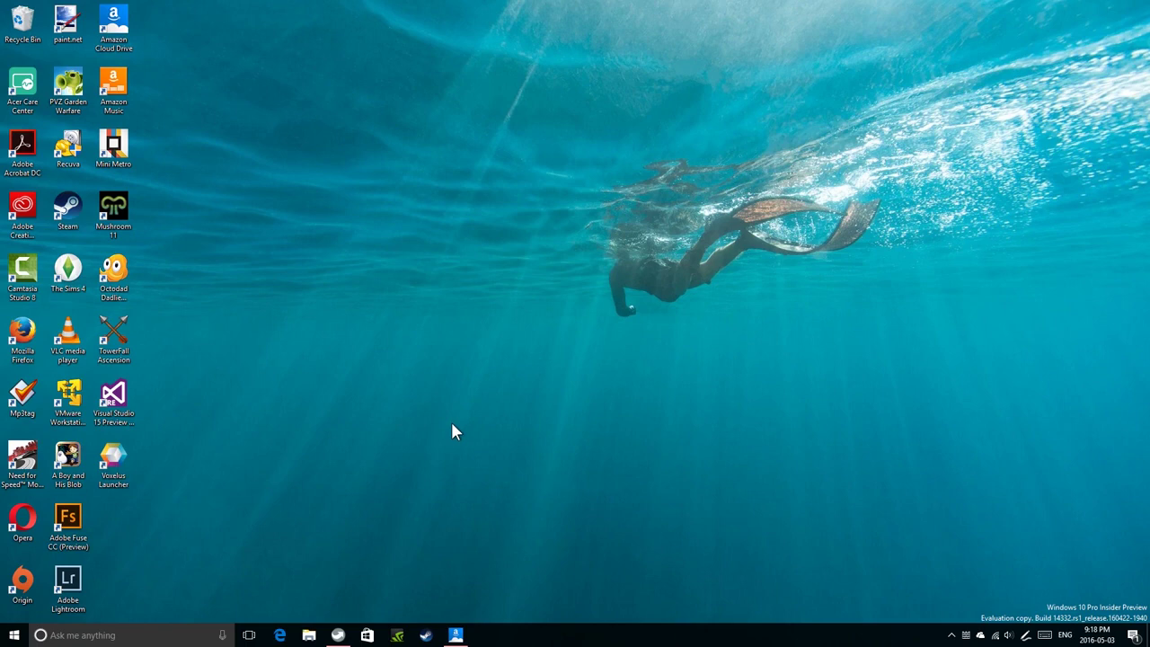
pyautogui.rightClick(475, 260)
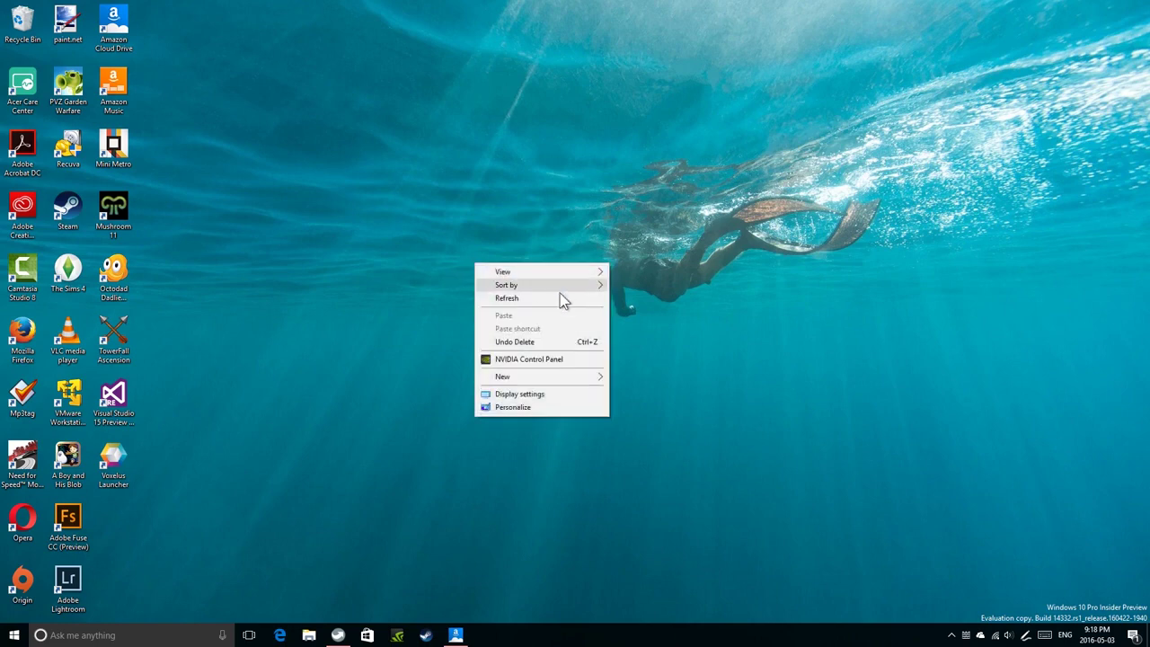
pyautogui.click(495, 299)
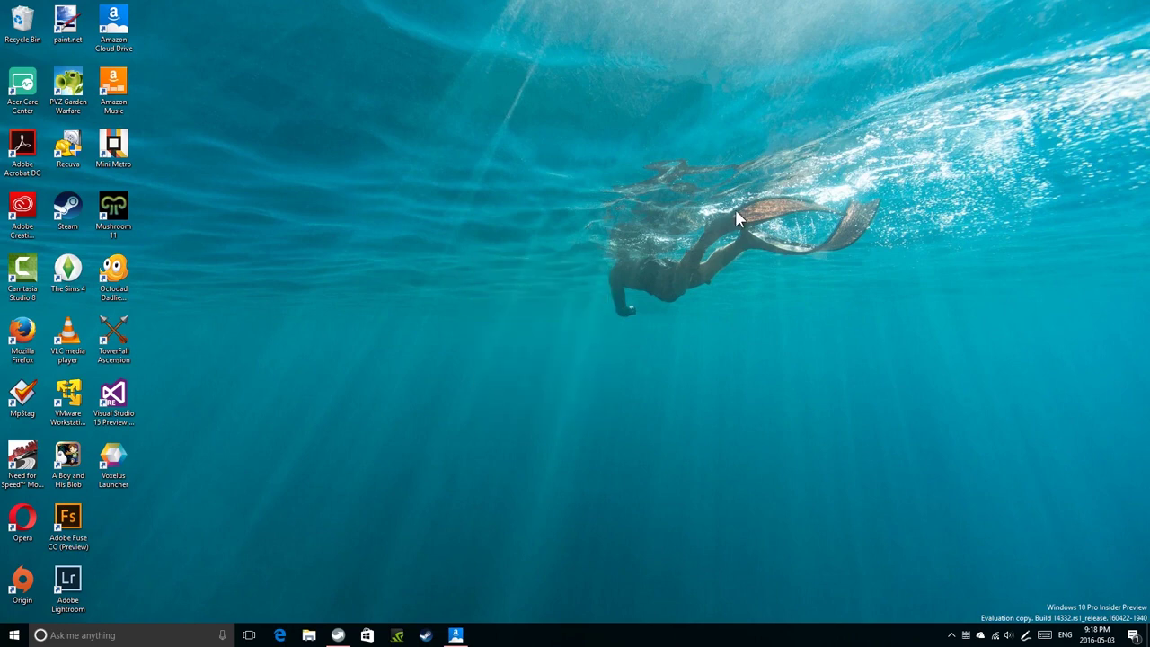
pyautogui.moveTo(953, 570); pyautogui.dragTo(1149, 621)
pyautogui.moveTo(953, 588); pyautogui.dragTo(1149, 622)
pyautogui.moveTo(949, 589); pyautogui.dragTo(1149, 622)
pyautogui.moveTo(948, 594); pyautogui.dragTo(1149, 629)
# - Open the Windows Server ISO folder inside Downloads on the Acer (D:) drive in File Explorer to view the disc image file
pyautogui.click(299, 627)
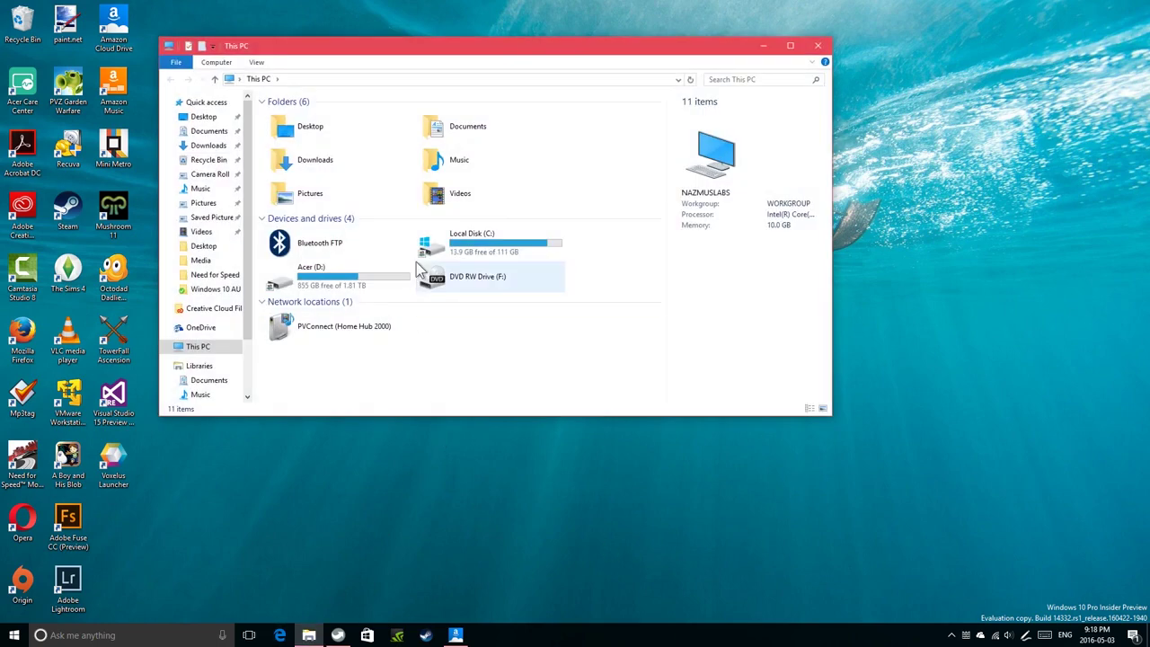
pyautogui.doubleClick(469, 238)
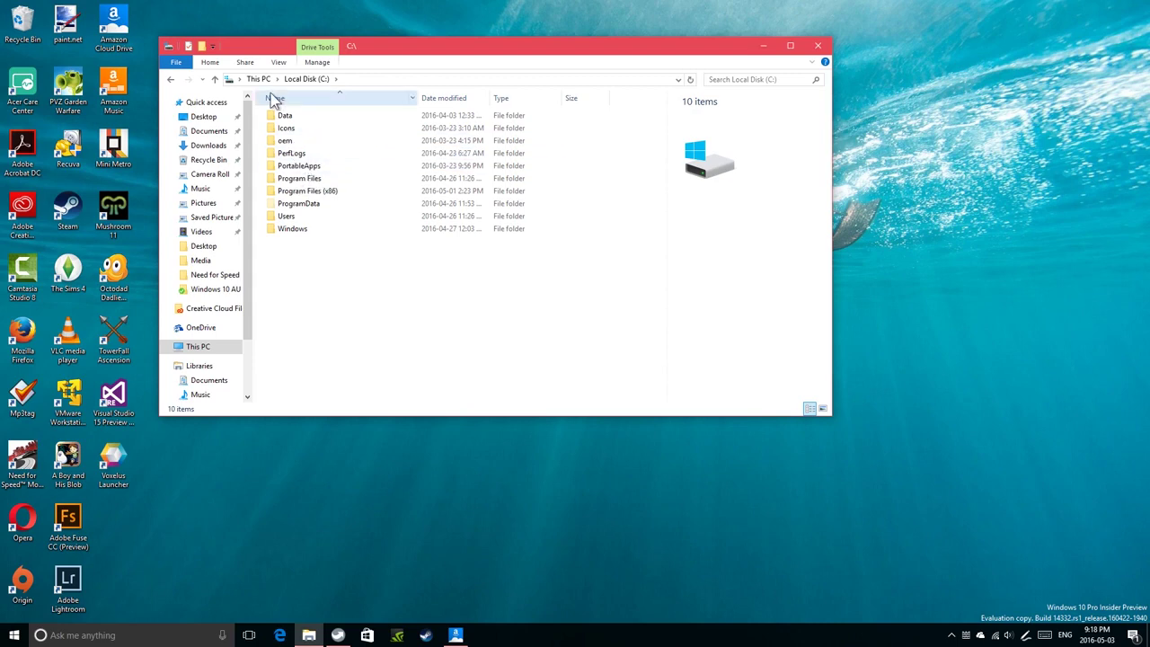
pyautogui.click(199, 347)
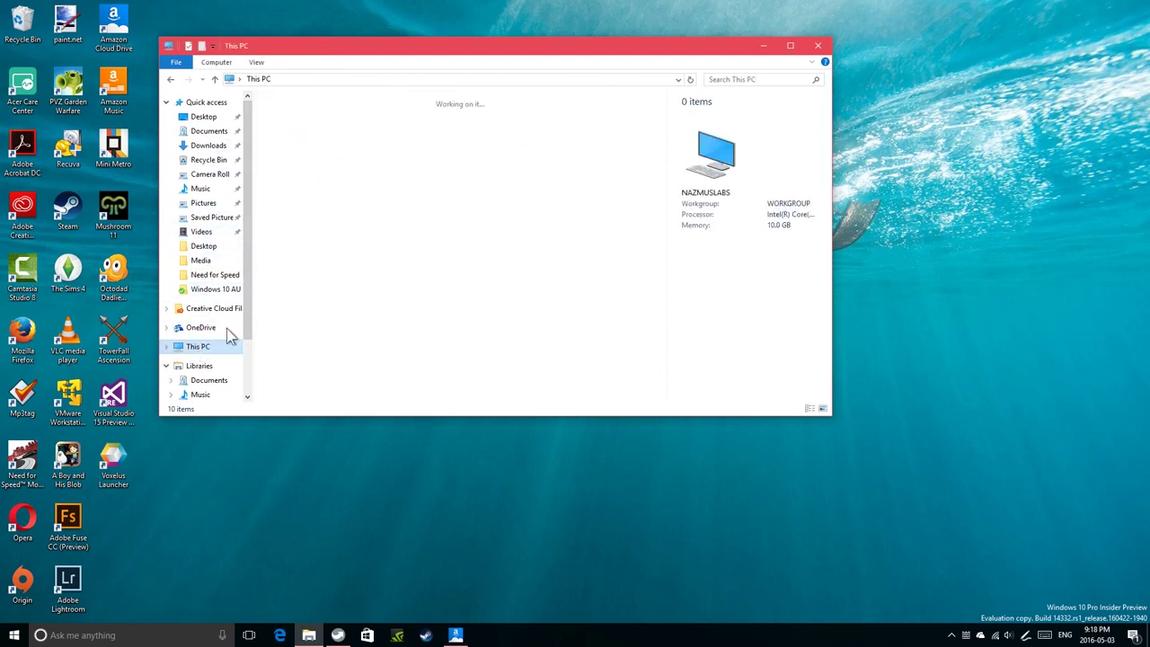
pyautogui.doubleClick(358, 275)
pyautogui.doubleClick(308, 141)
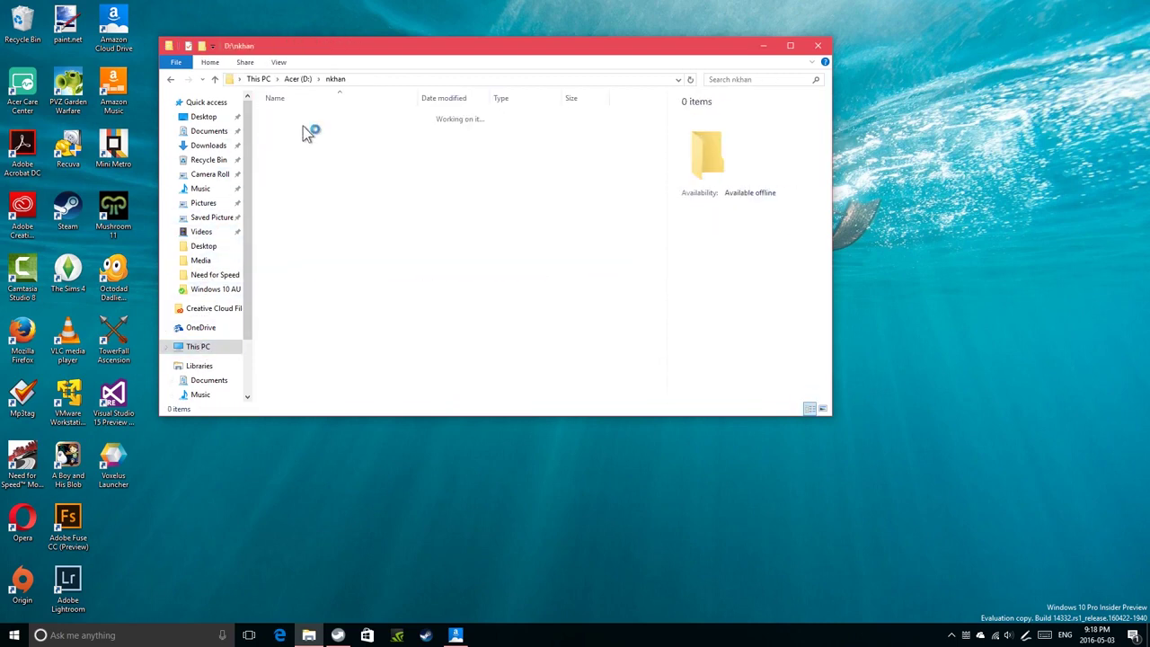
pyautogui.doubleClick(304, 166)
pyautogui.doubleClick(303, 130)
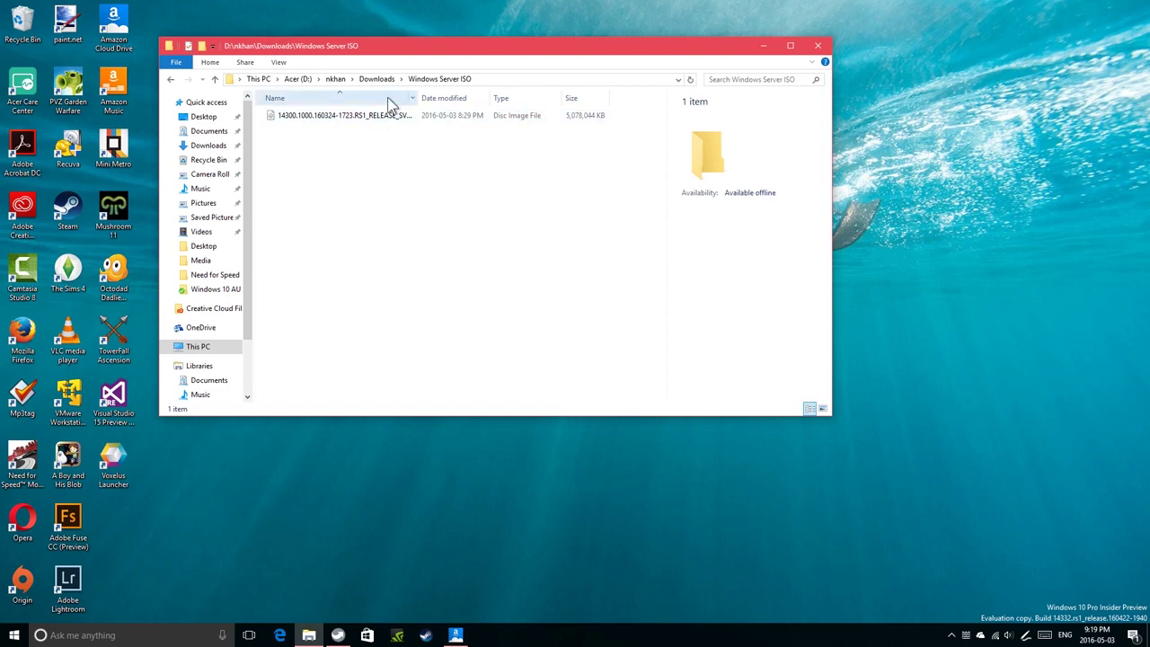
pyautogui.moveTo(378, 134); pyautogui.dragTo(553, 154)
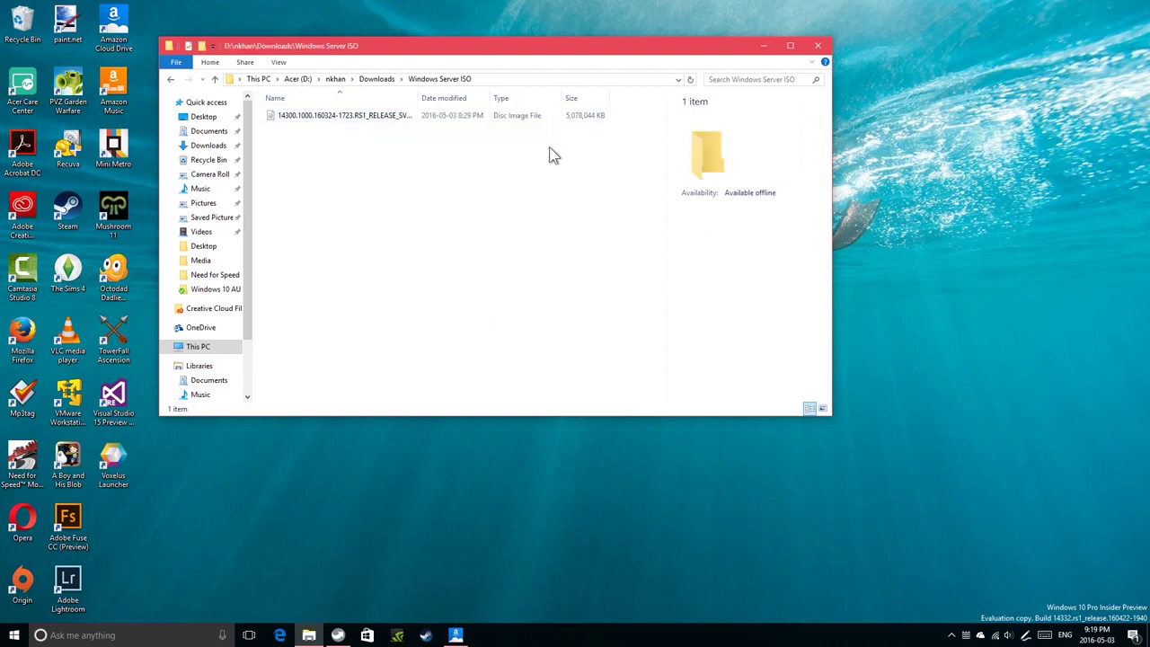
pyautogui.moveTo(617, 139); pyautogui.dragTo(289, 131)
pyautogui.moveTo(628, 120); pyautogui.dragTo(300, 126)
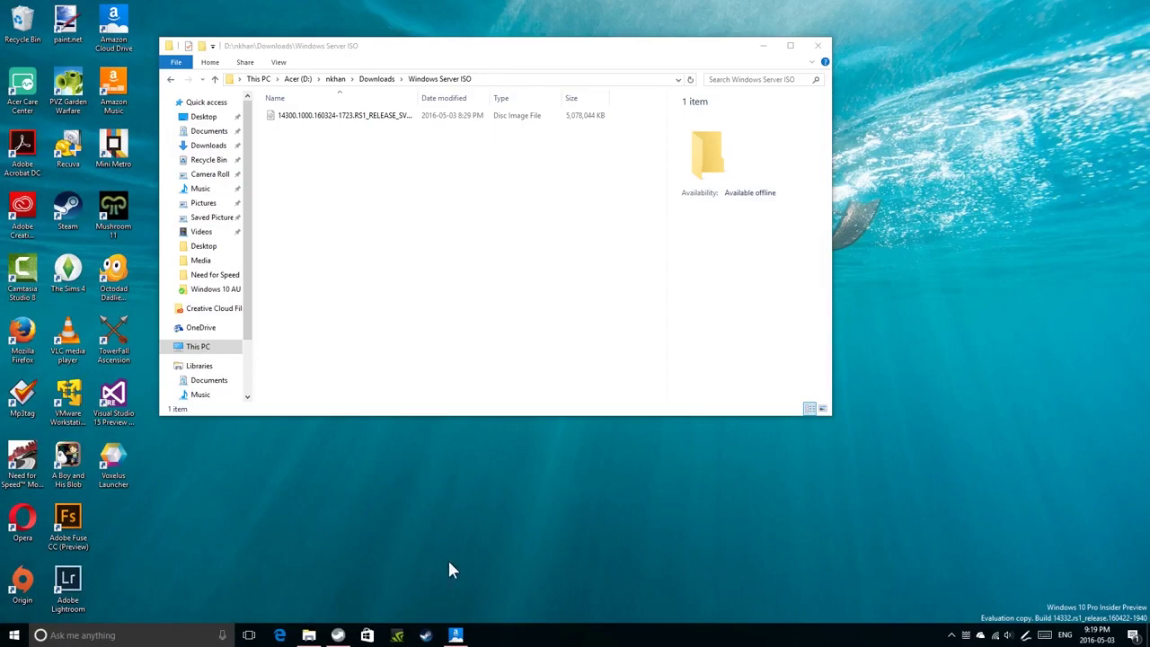
pyautogui.click(479, 386)
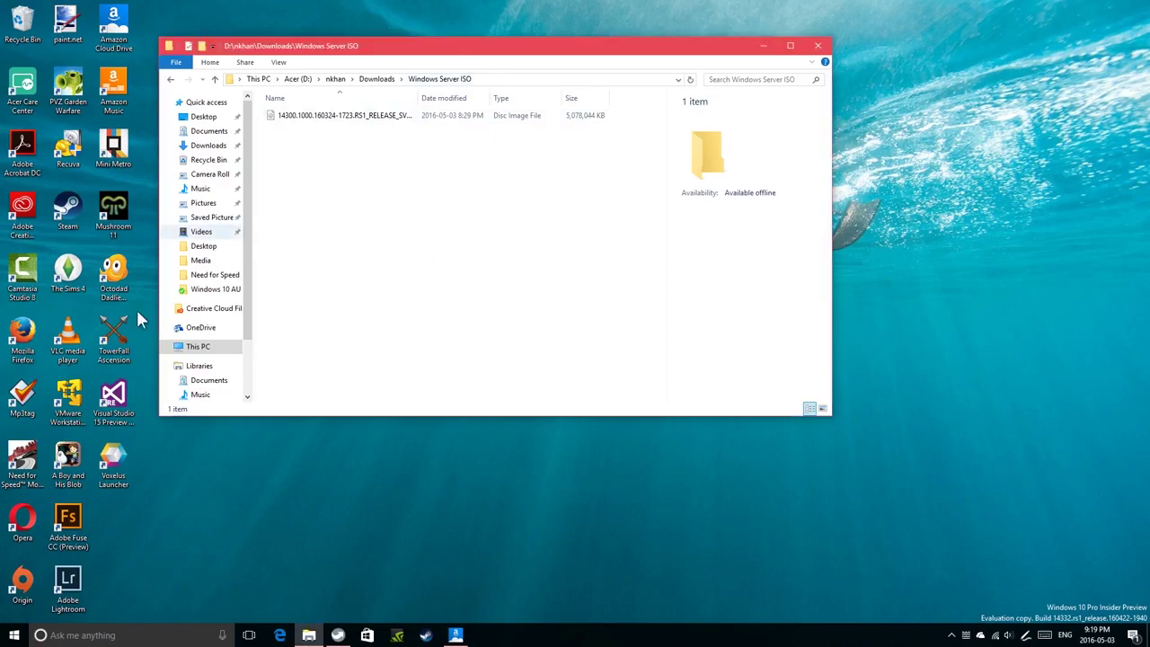
# - Search for vmware, launch VMware Workstation 12 Player and move its window toward the middle of the desktop
pyautogui.press('super')
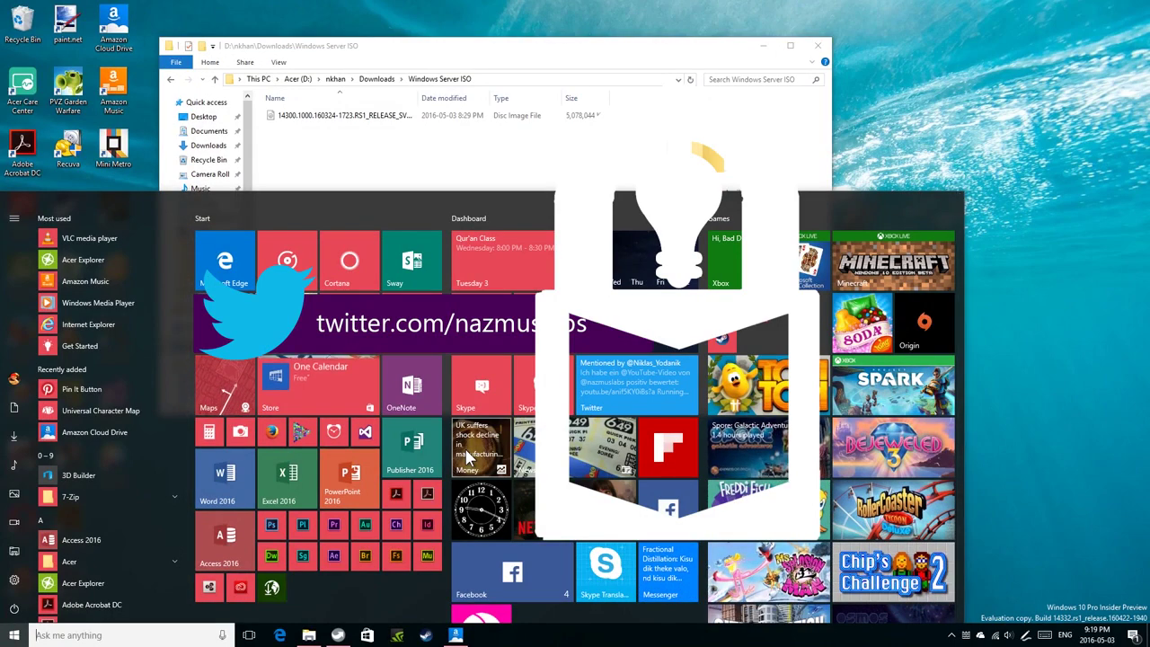
pyautogui.write('vmware')
pyautogui.press('Return')
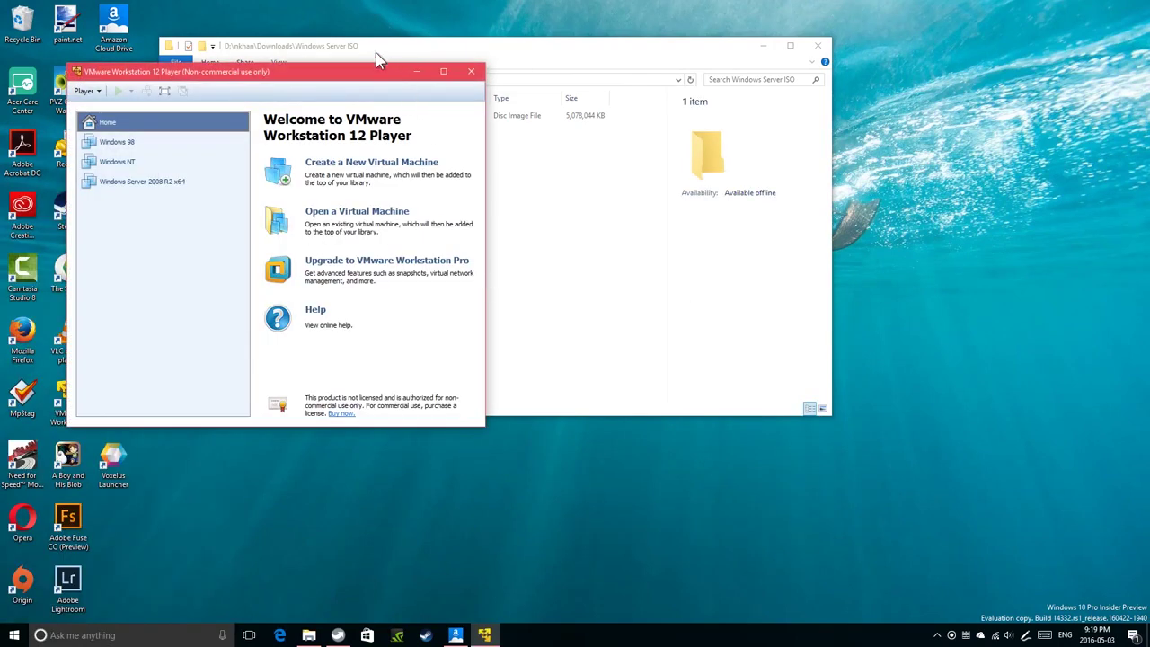
pyautogui.moveTo(359, 85); pyautogui.dragTo(634, 169)
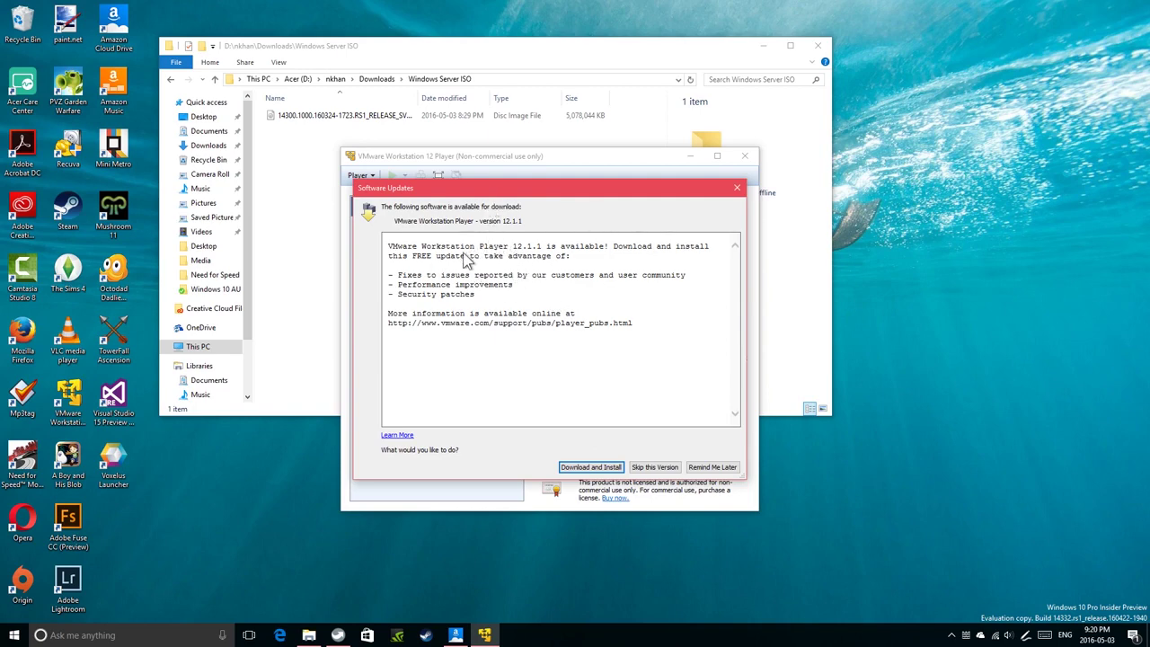
pyautogui.moveTo(475, 190)
pyautogui.mouseDown()
pyautogui.moveTo(471, 209)
pyautogui.moveTo(476, 174)
pyautogui.moveTo(474, 186)
pyautogui.mouseUp()
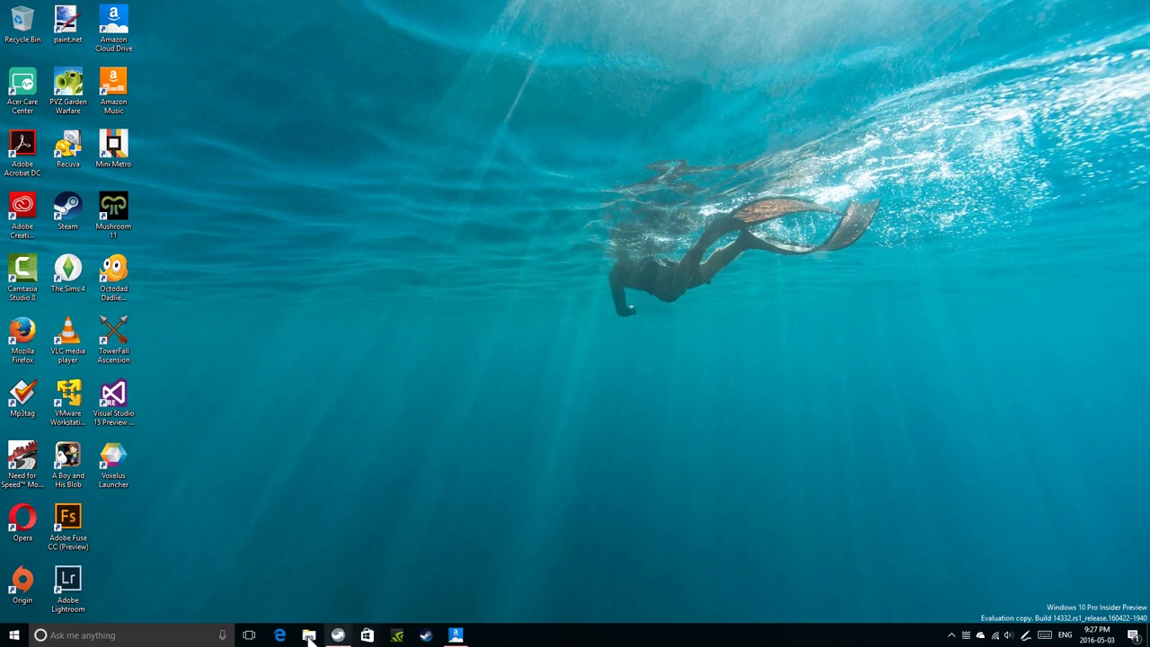
pyautogui.moveTo(983, 591); pyautogui.dragTo(1148, 622)
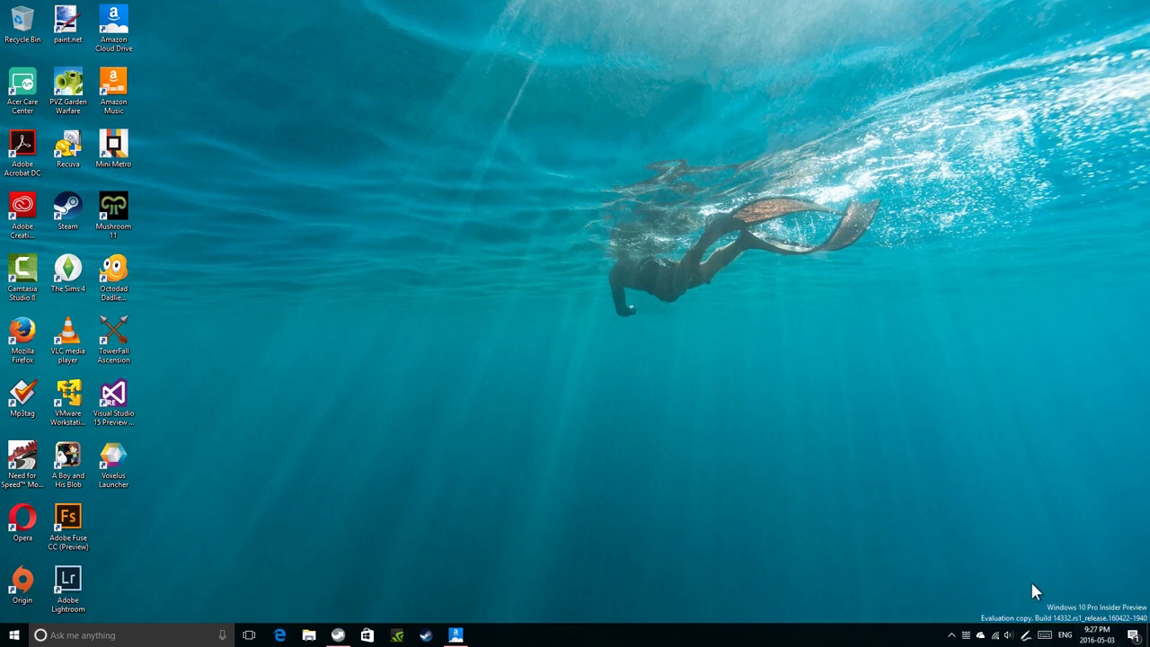
pyautogui.moveTo(969, 585); pyautogui.dragTo(1149, 622)
pyautogui.click(14, 636)
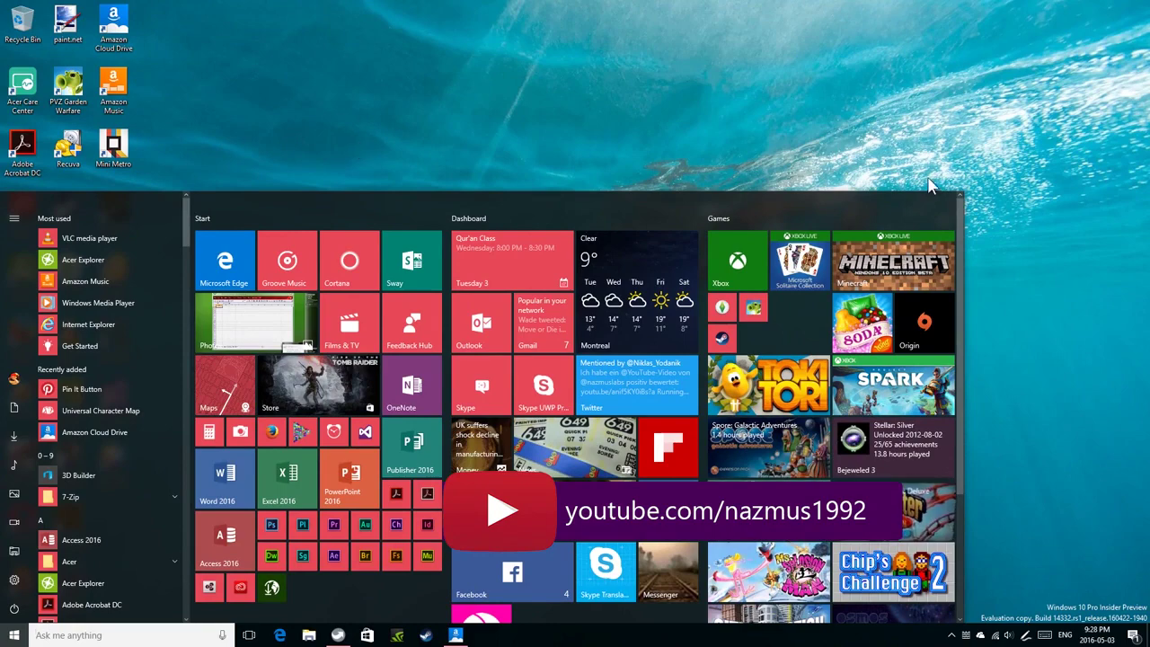
pyautogui.click(446, 220)
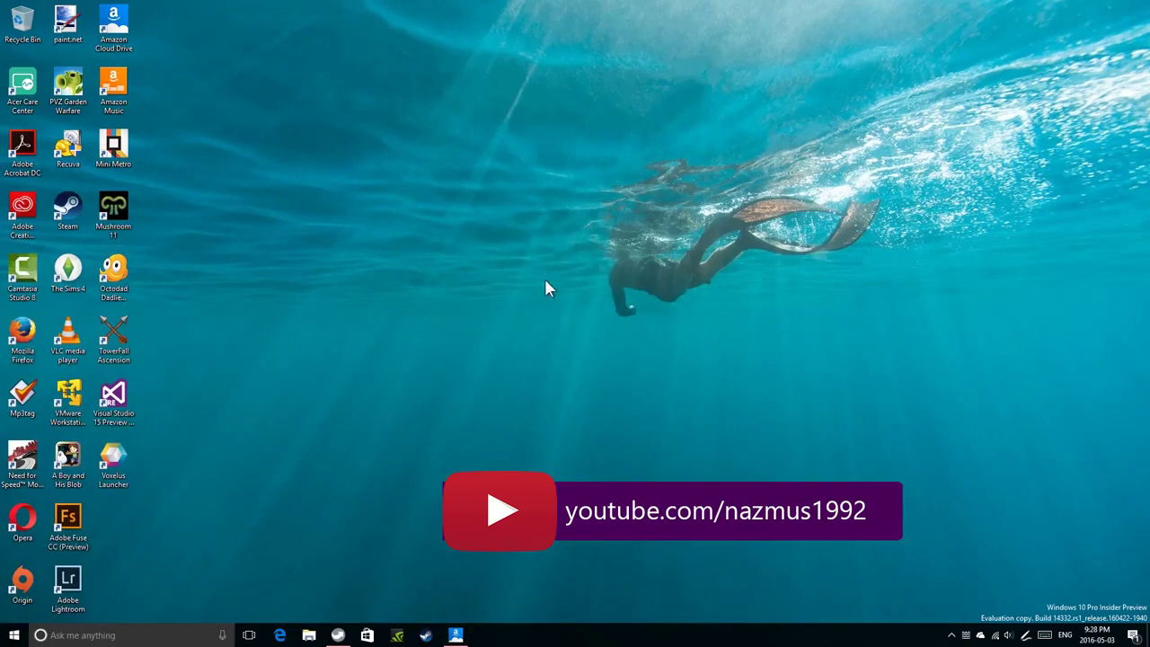
pyautogui.click(13, 635)
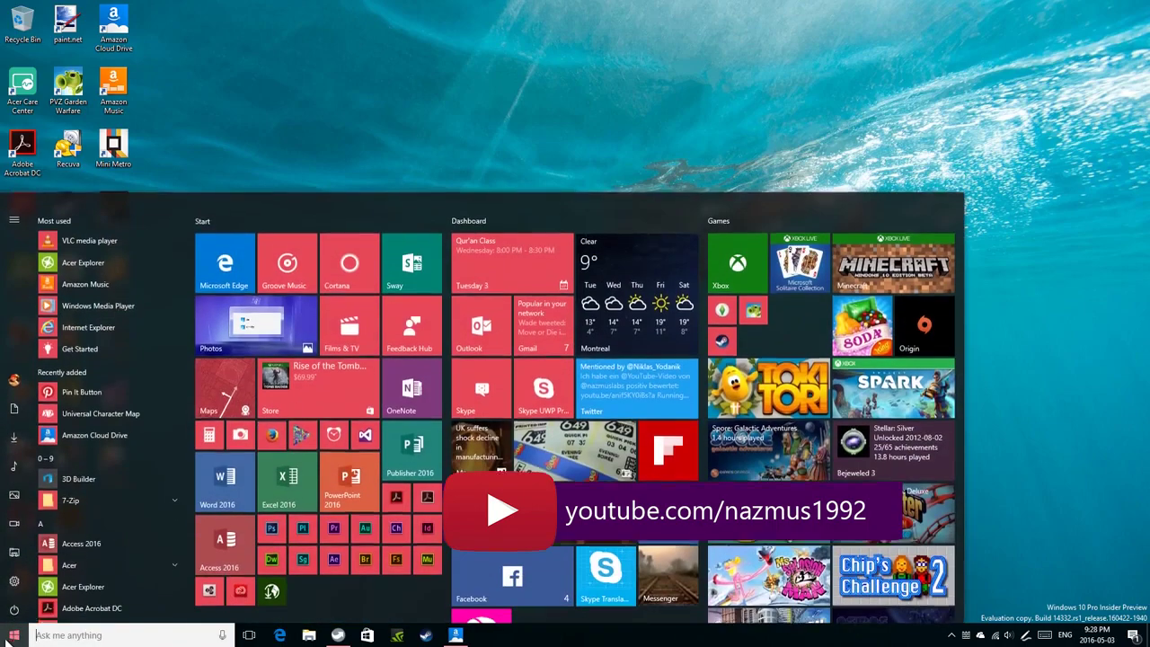
pyautogui.write('w')
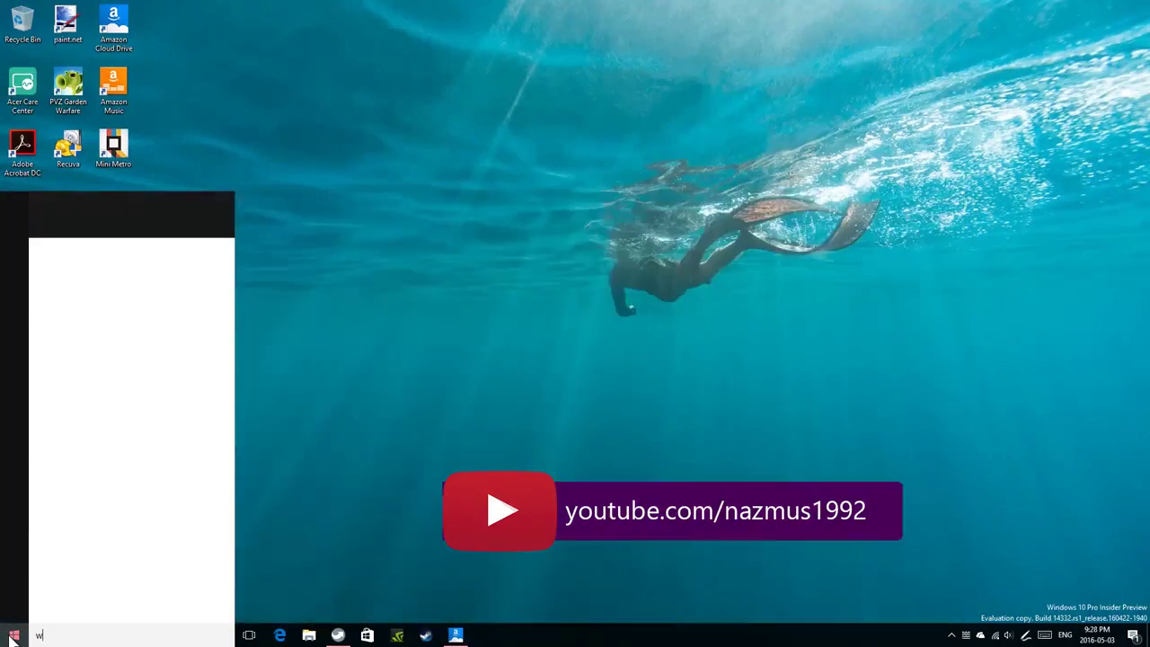
pyautogui.write('mware')
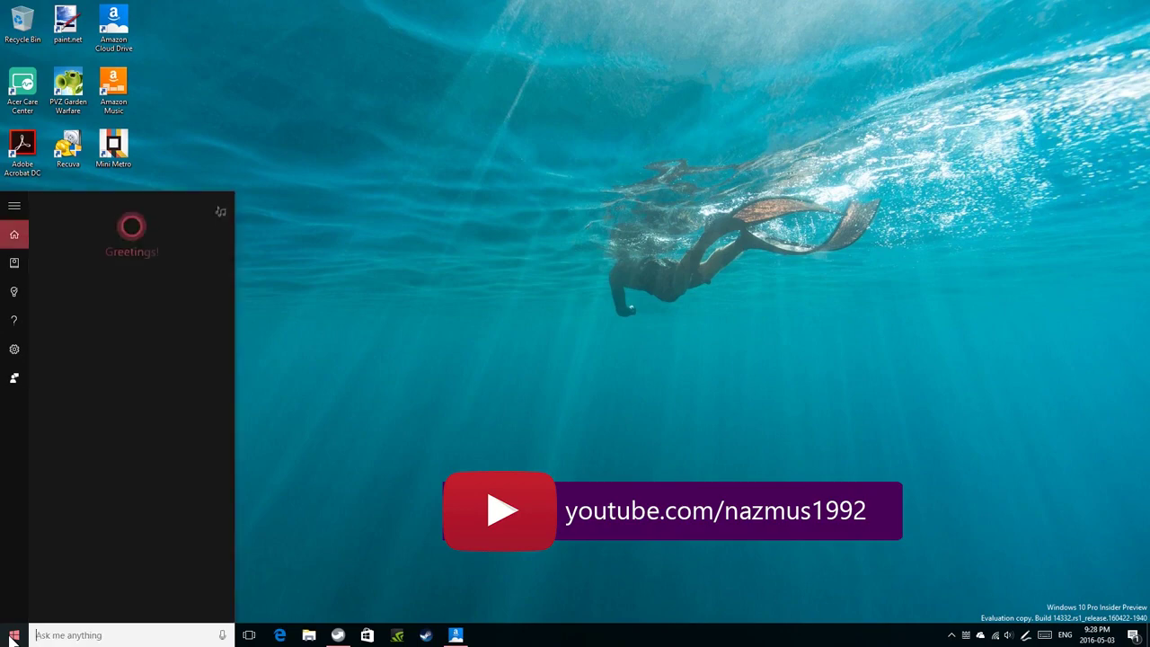
pyautogui.write('wmp')
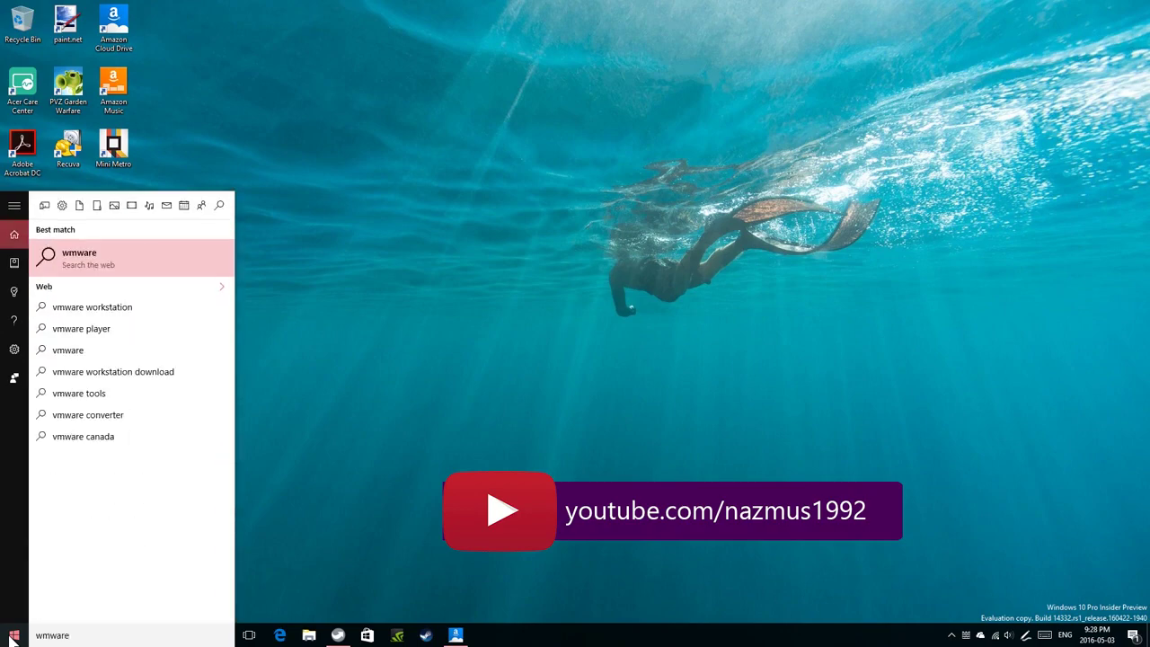
pyautogui.click(13, 638)
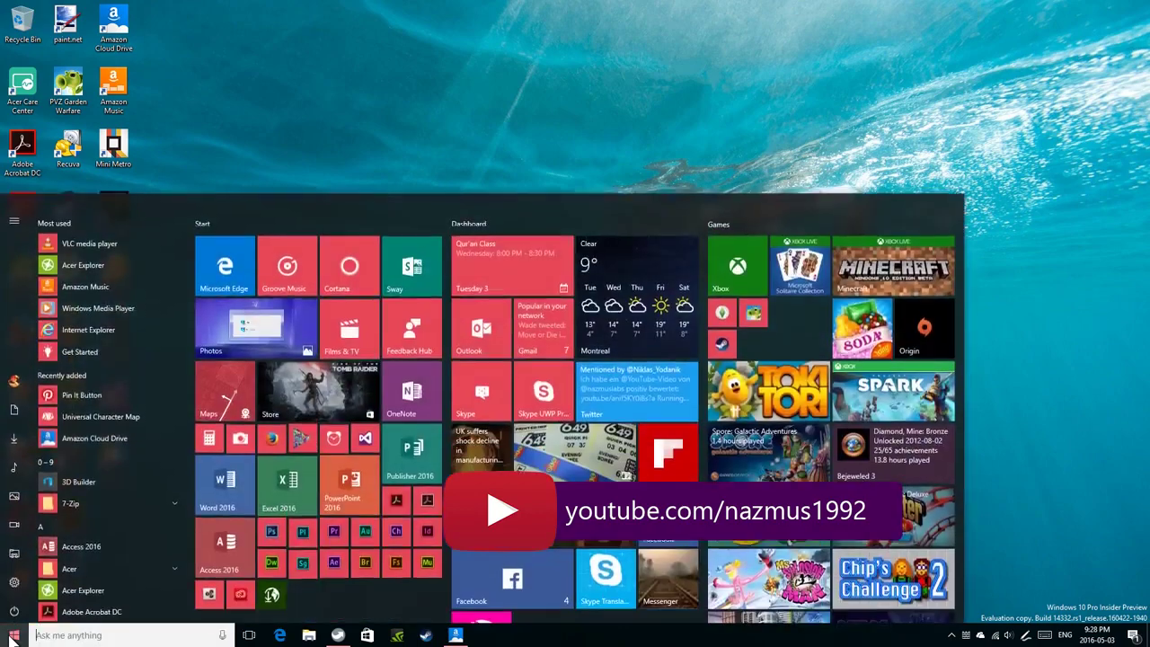
pyautogui.click(13, 638)
# - Launch VMware Workstation 12 Player and reposition its window on the empty desktop
pyautogui.click(13, 638)
pyautogui.write('v')
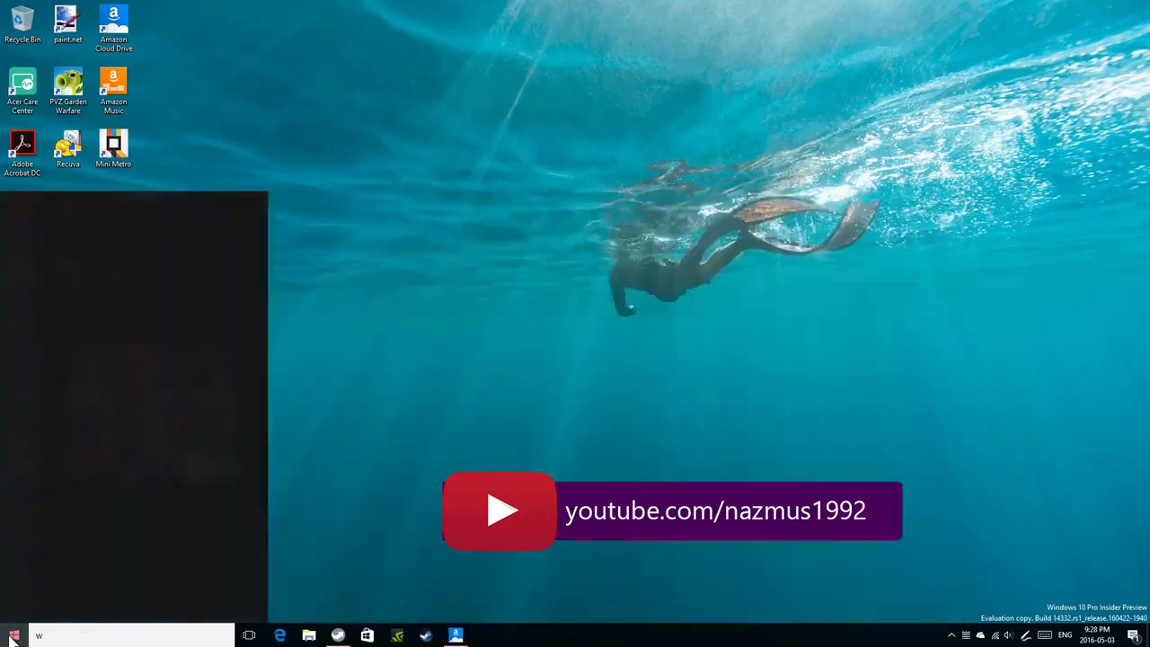
pyautogui.write('mware')
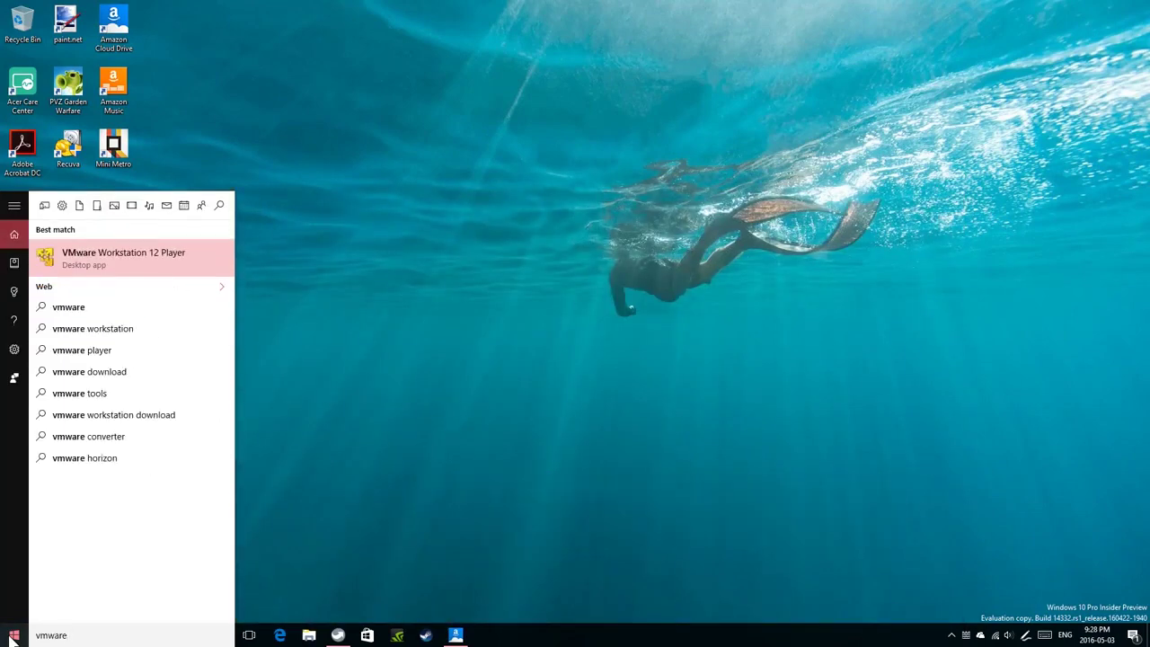
pyautogui.press('Escape')
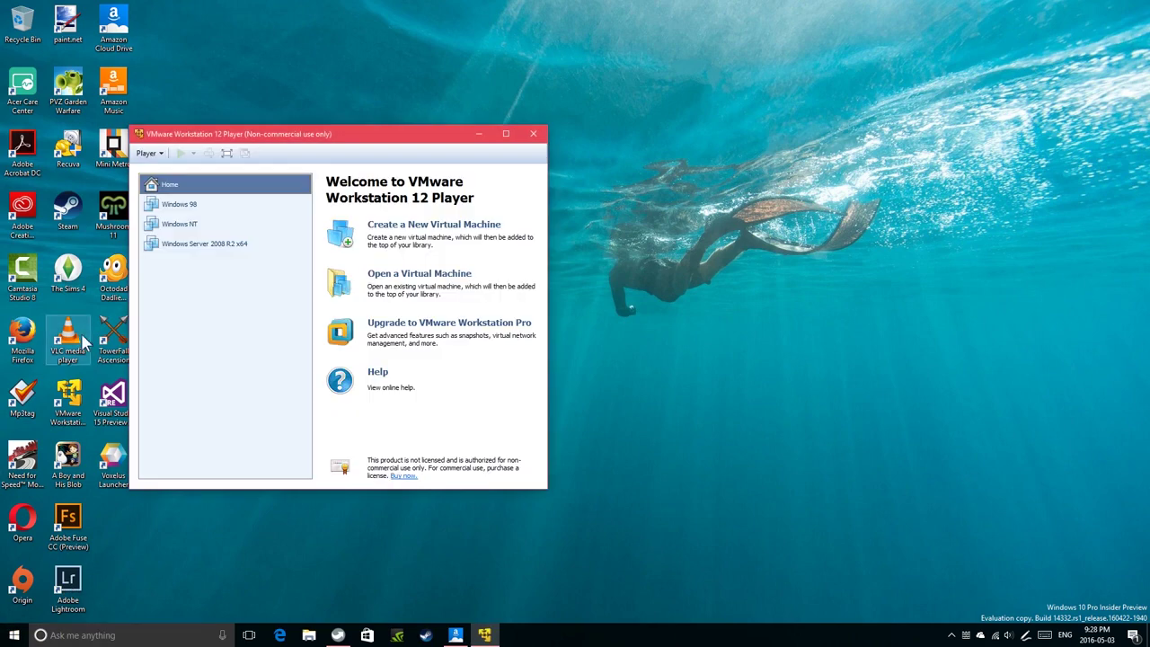
pyautogui.moveTo(315, 135); pyautogui.dragTo(458, 126)
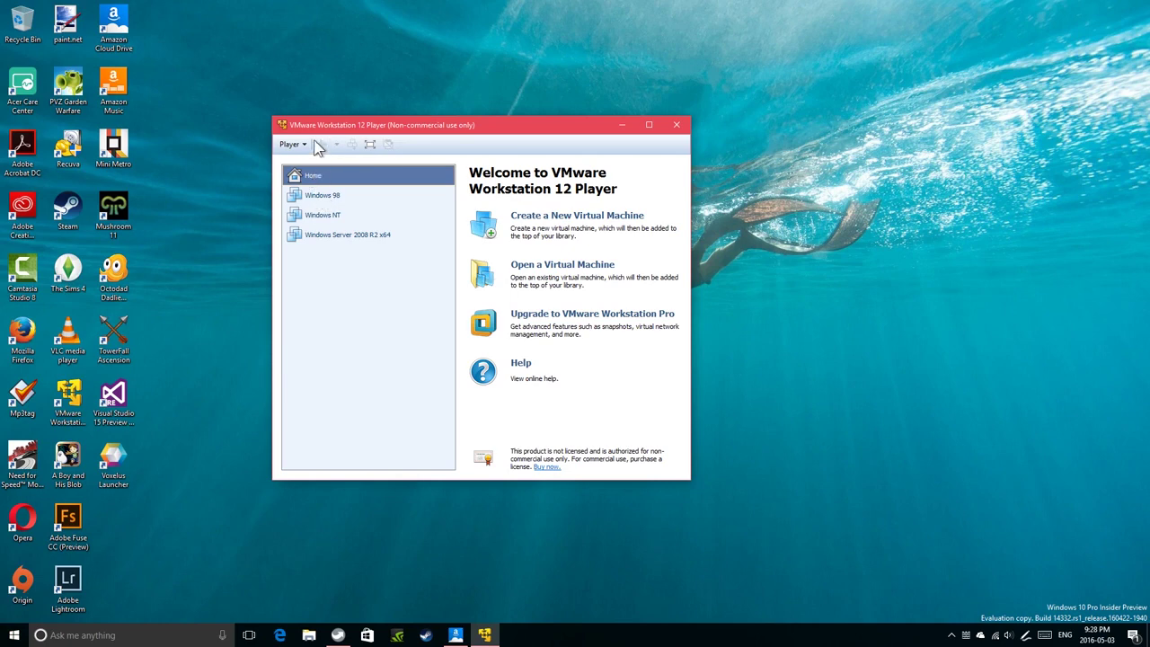
# - Start creating a virtual machine from an installer disc image file and browse to the user's Downloads folder on the Acer (D:) drive
pyautogui.click(582, 227)
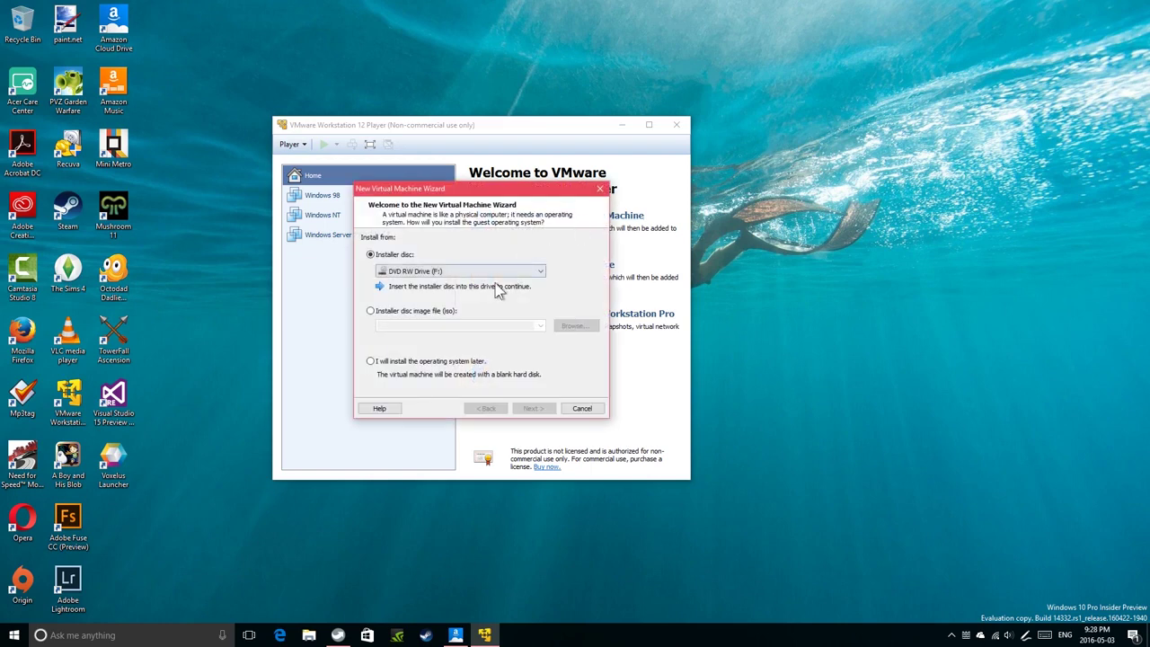
pyautogui.click(395, 312)
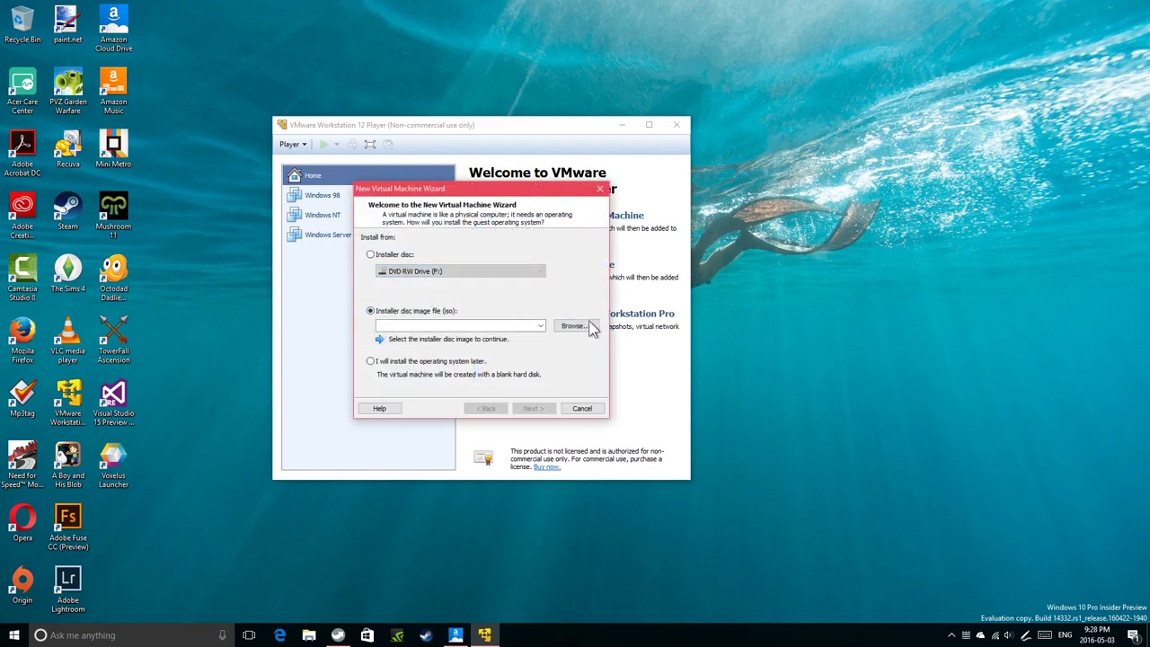
pyautogui.click(580, 325)
pyautogui.click(403, 447)
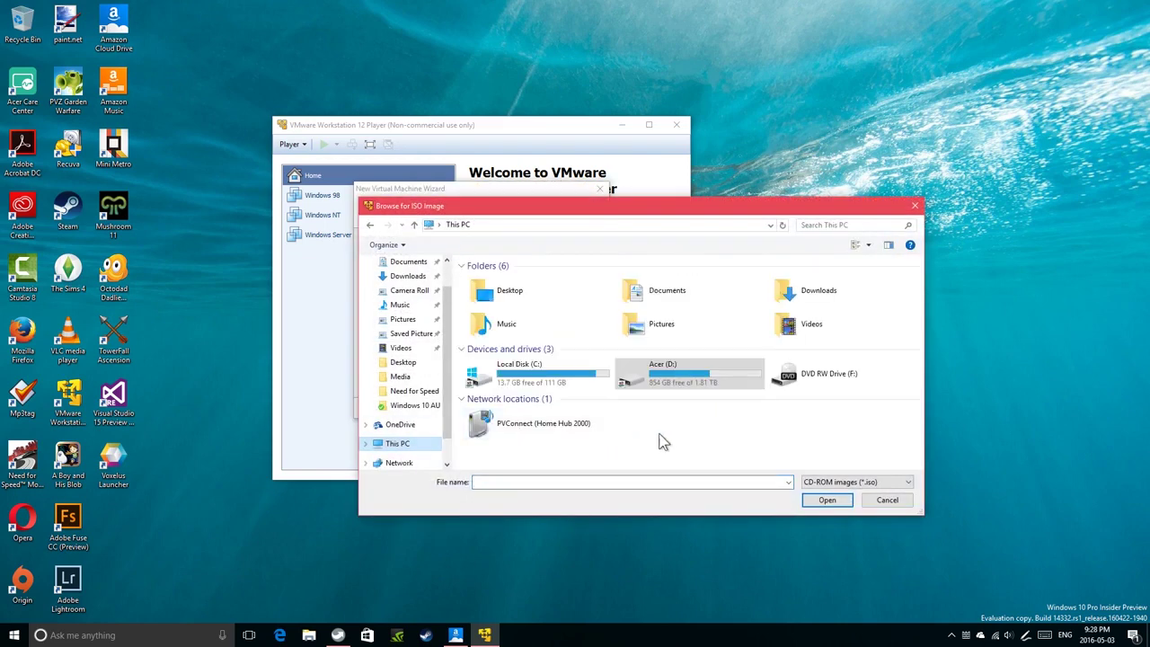
pyautogui.doubleClick(744, 376)
pyautogui.doubleClick(486, 305)
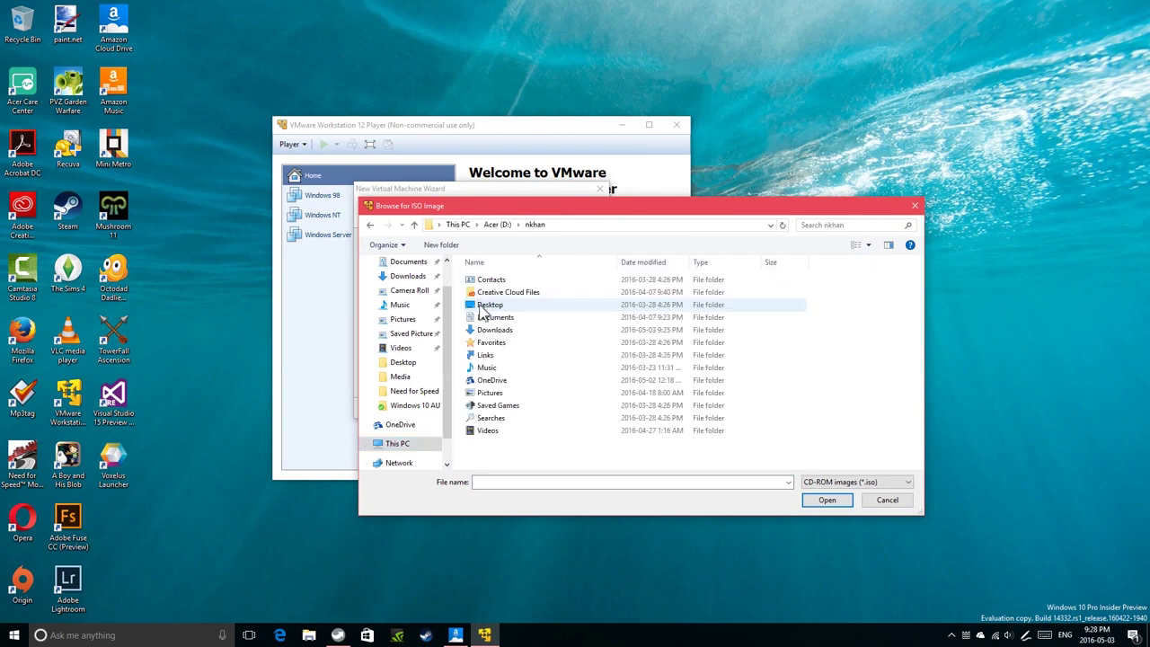
pyautogui.doubleClick(494, 330)
# - Rename the Windows Server ISO folder as Windows Server 2016
pyautogui.click(497, 295)
pyautogui.doubleClick(496, 295)
pyautogui.click(598, 225)
pyautogui.click(537, 293)
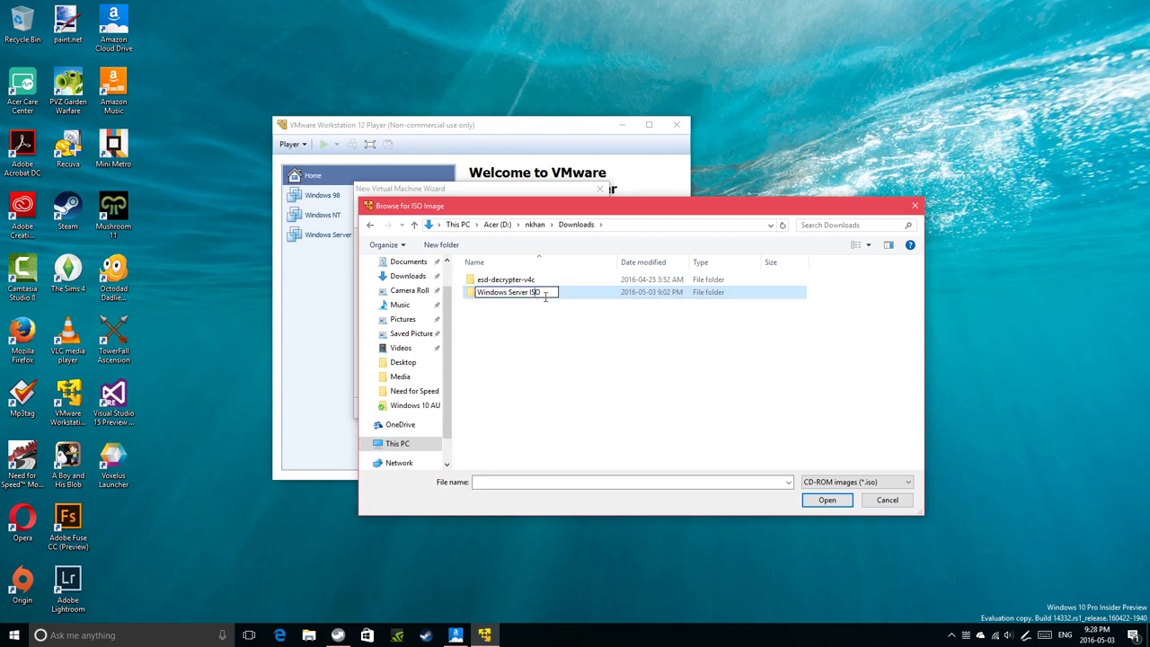
pyautogui.press('BackSpace')
pyautogui.press('BackSpace')
pyautogui.press('BackSpace')
pyautogui.write('201')
pyautogui.write('9')
pyautogui.press('Return')
pyautogui.click(544, 297)
pyautogui.click(547, 295)
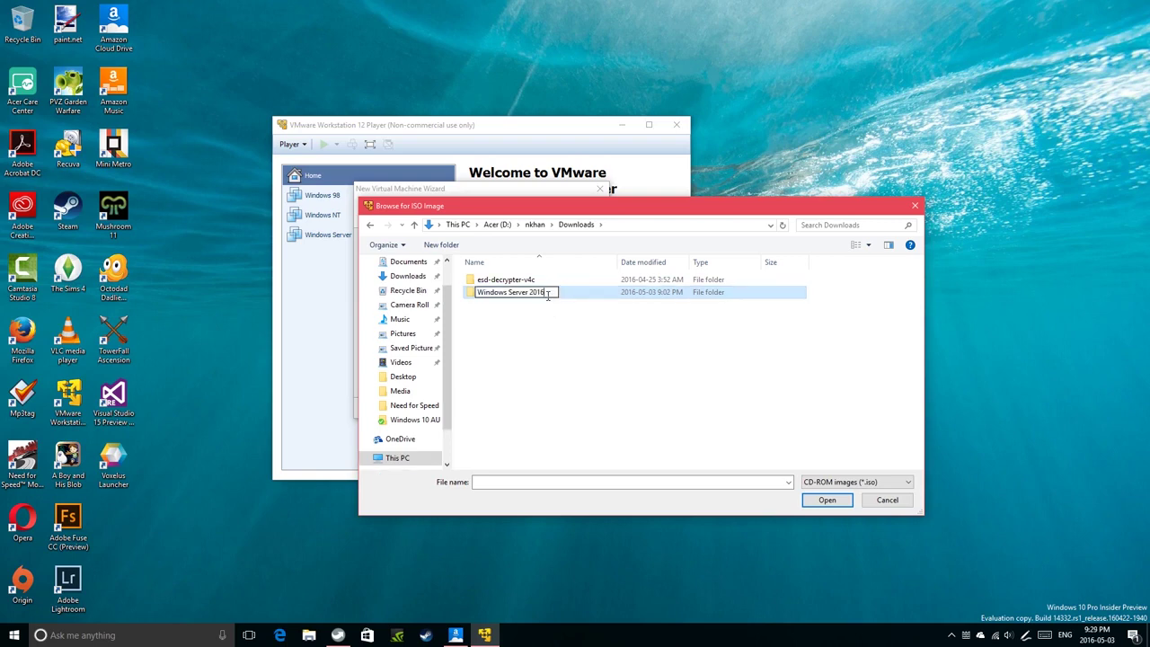
pyautogui.write('6')
pyautogui.press('Return')
# - Choose the 14300.1000.160324-1723 disc image from the Windows Server 2016 folder as installer and continue to the guest operating system selection
pyautogui.doubleClick(548, 297)
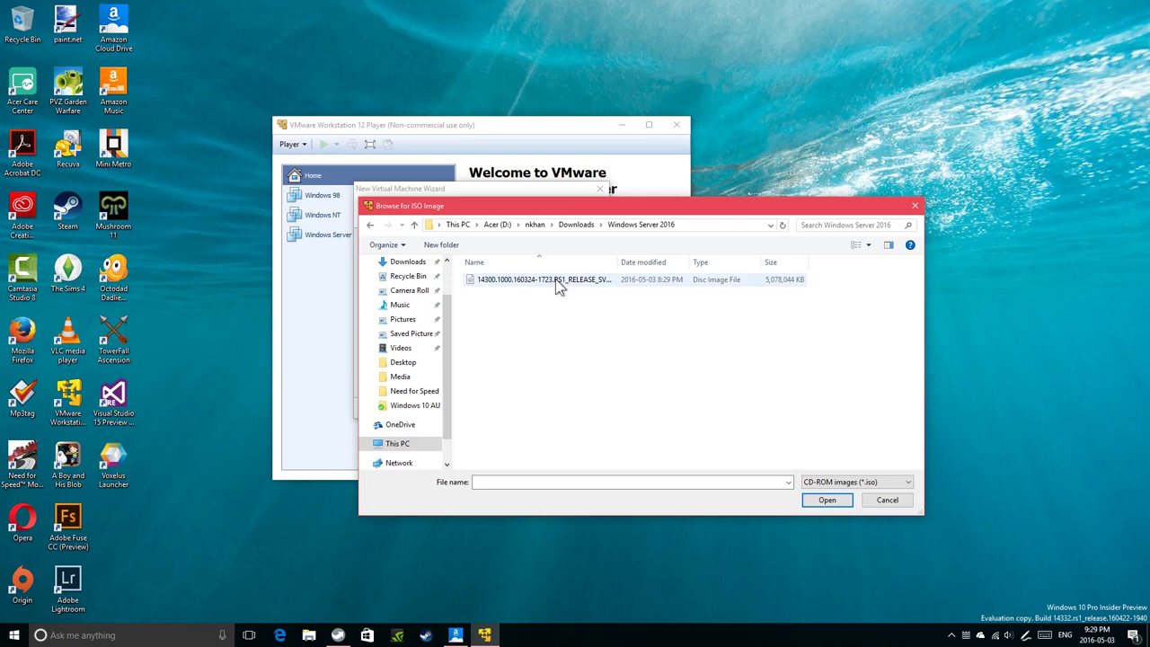
pyautogui.doubleClick(556, 278)
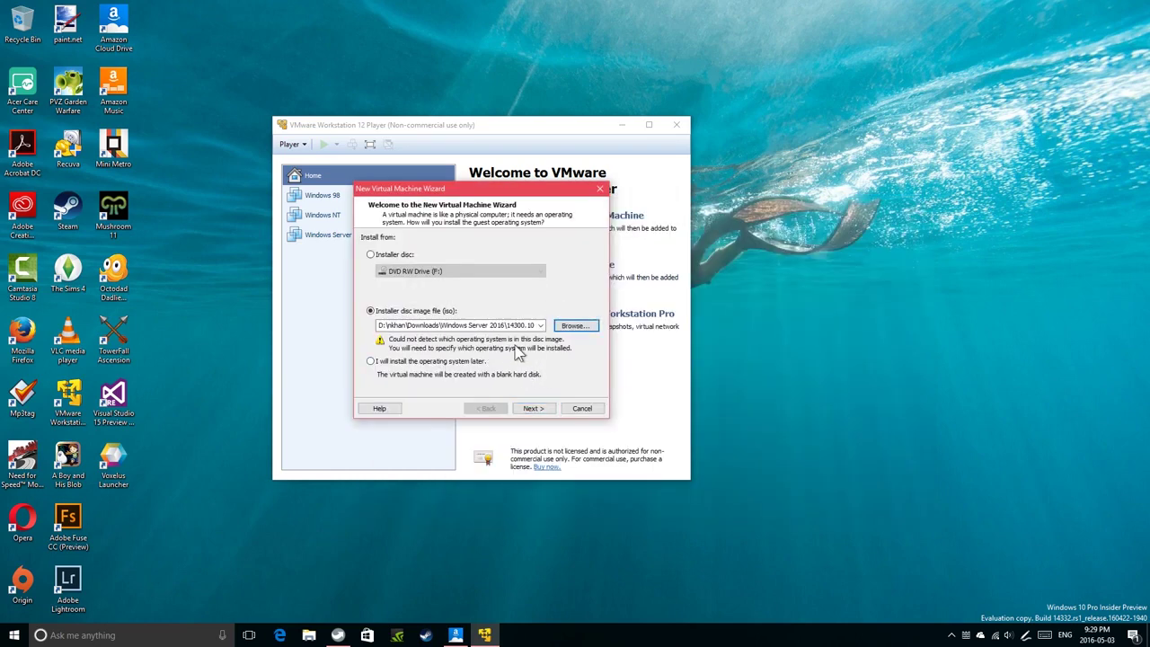
pyautogui.click(533, 409)
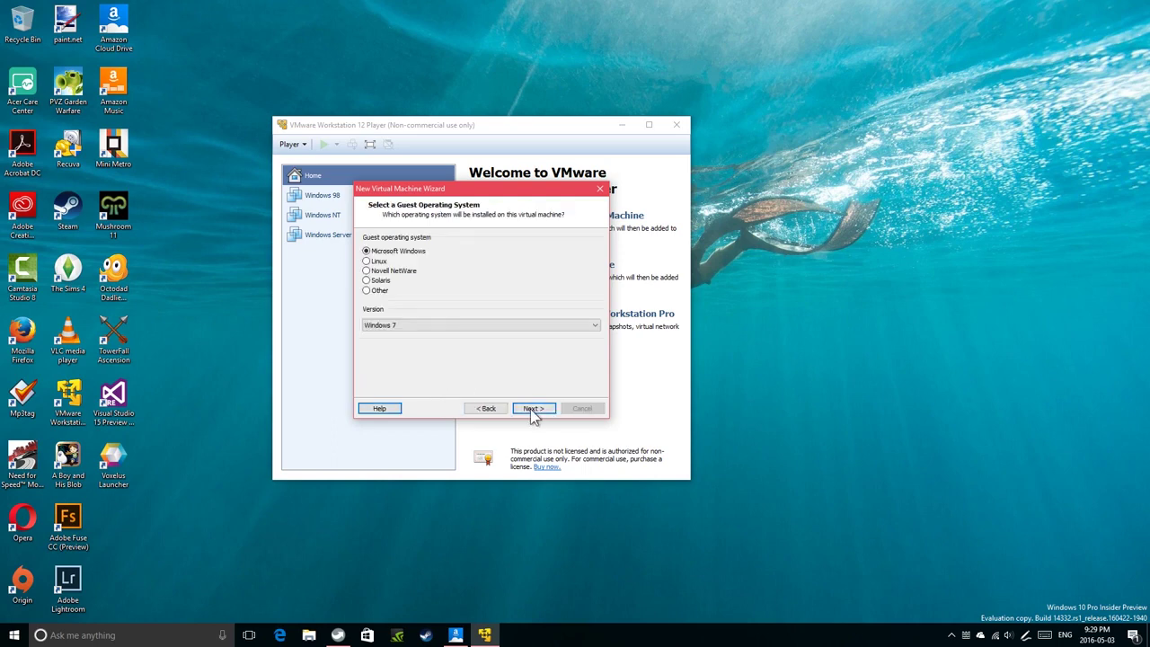
# - Set the guest operating system version to Windows Server 2016 and continue to naming the virtual machine
pyautogui.click(432, 325)
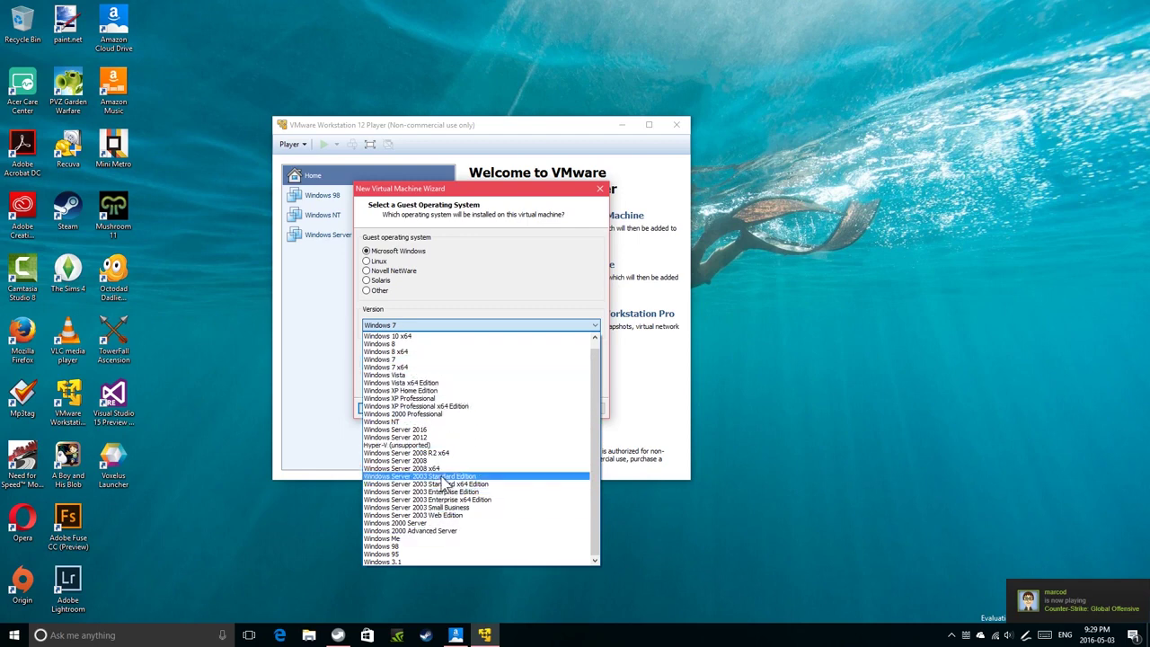
pyautogui.click(428, 431)
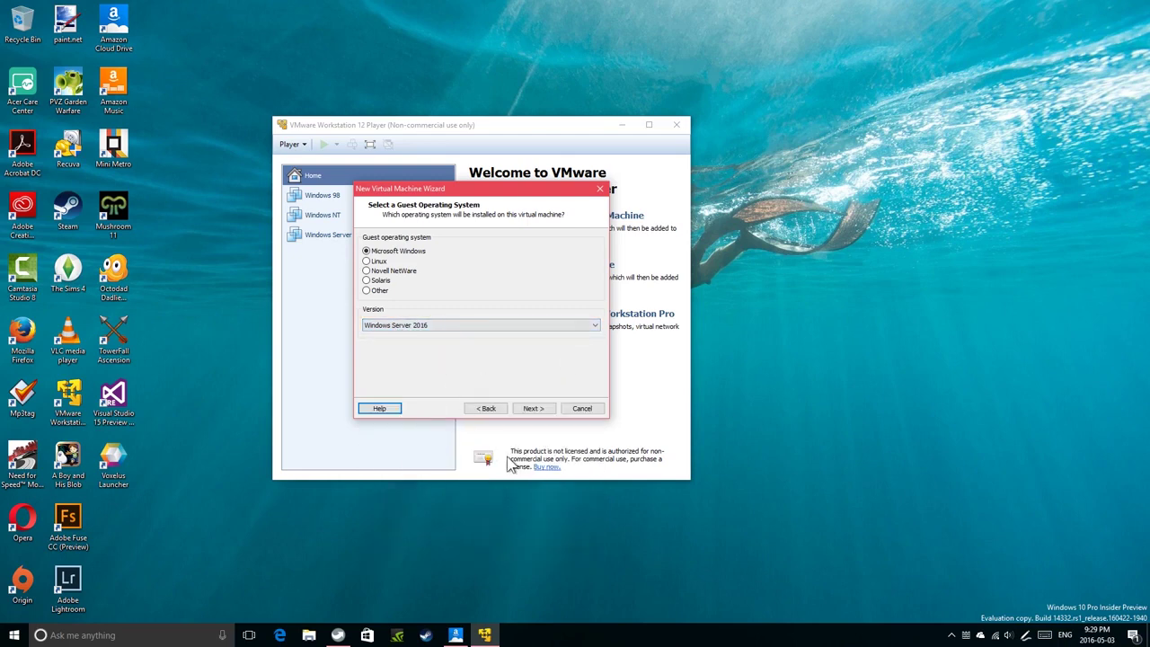
pyautogui.click(535, 409)
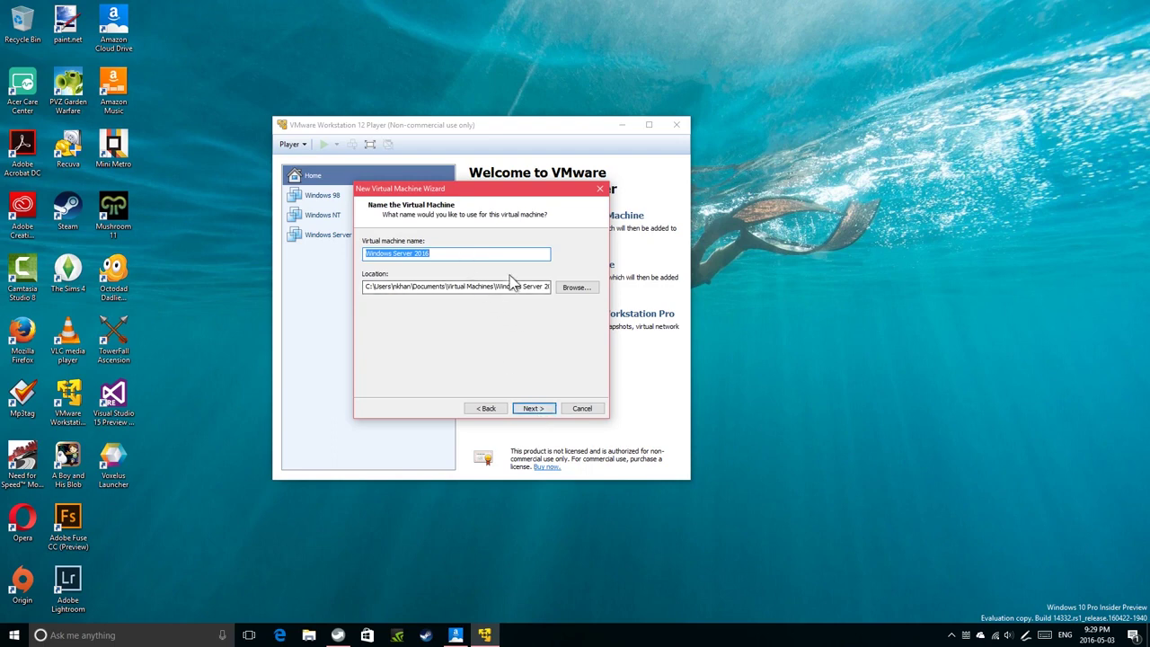
# - Set the virtual machine location to the Virtual Machines folder inside the user's Documents on the Acer (D:) drive
pyautogui.click(584, 287)
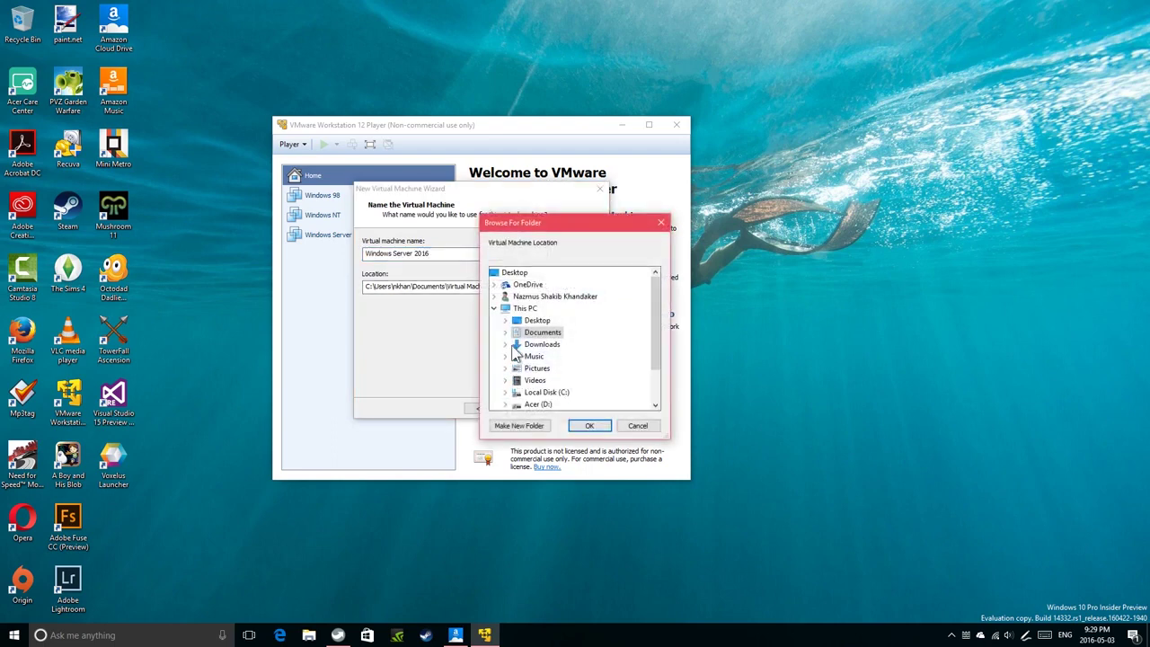
pyautogui.click(494, 308)
pyautogui.click(493, 308)
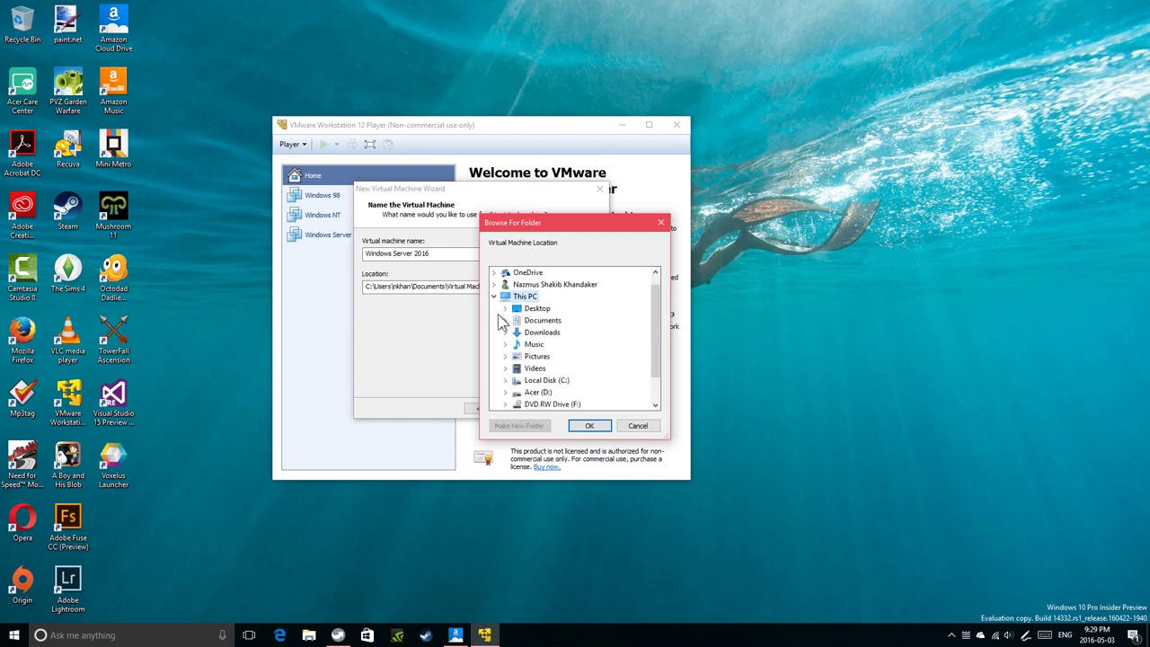
pyautogui.scroll(-2, 512, 361)
pyautogui.scroll(2, 513, 362)
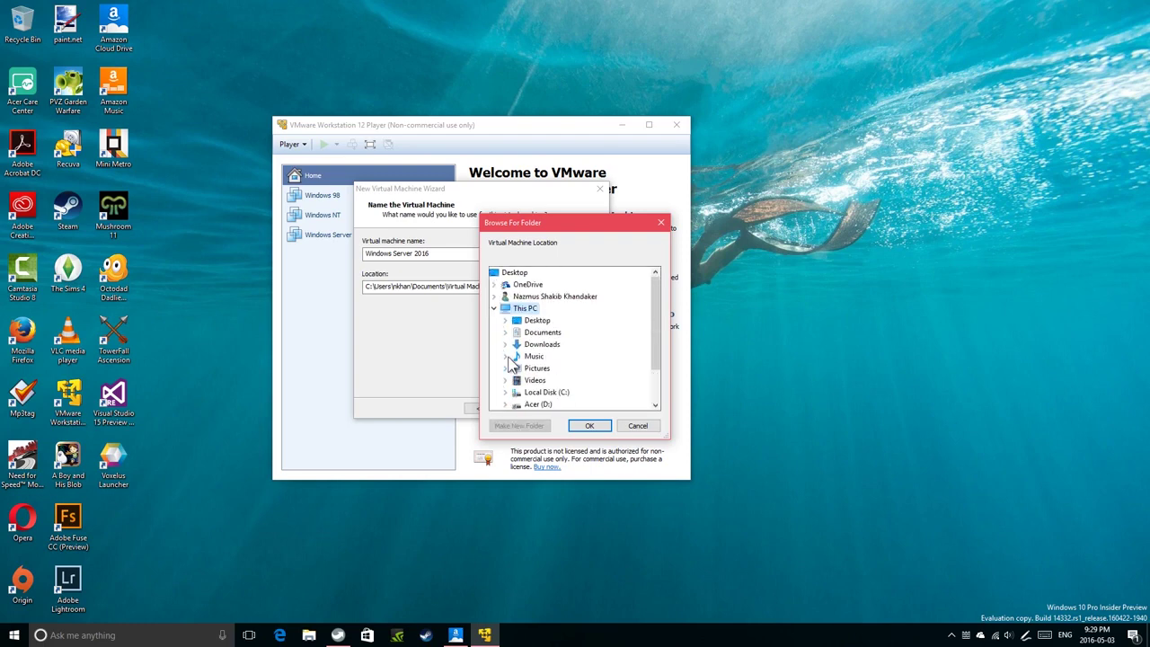
pyautogui.scroll(-2, 512, 360)
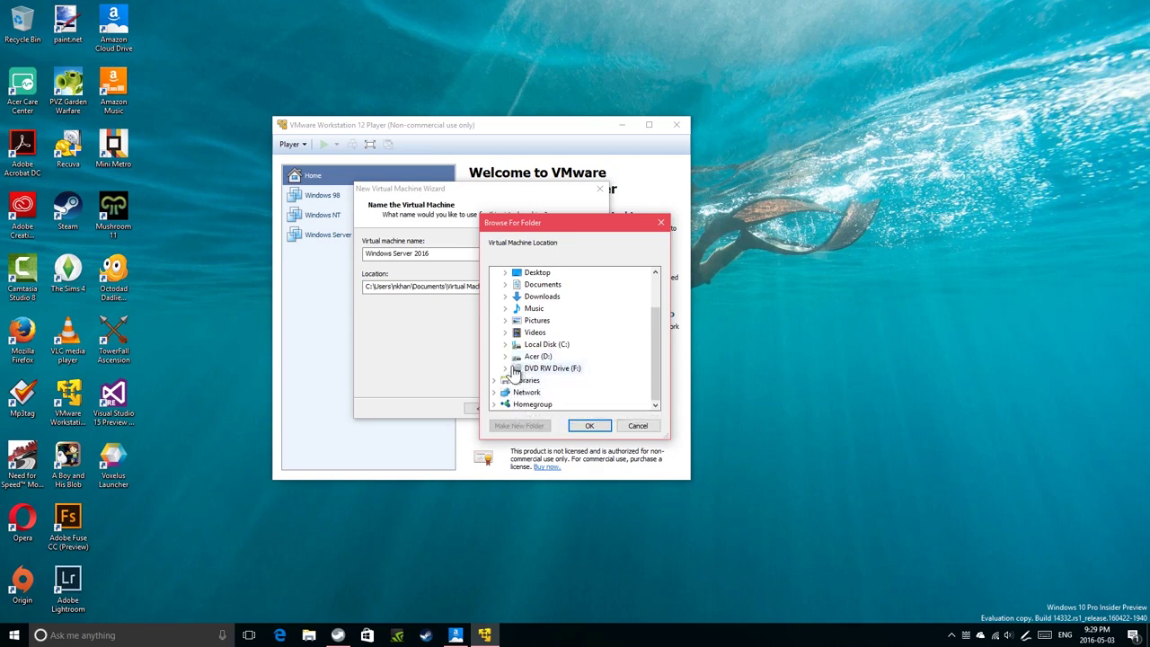
pyautogui.click(505, 356)
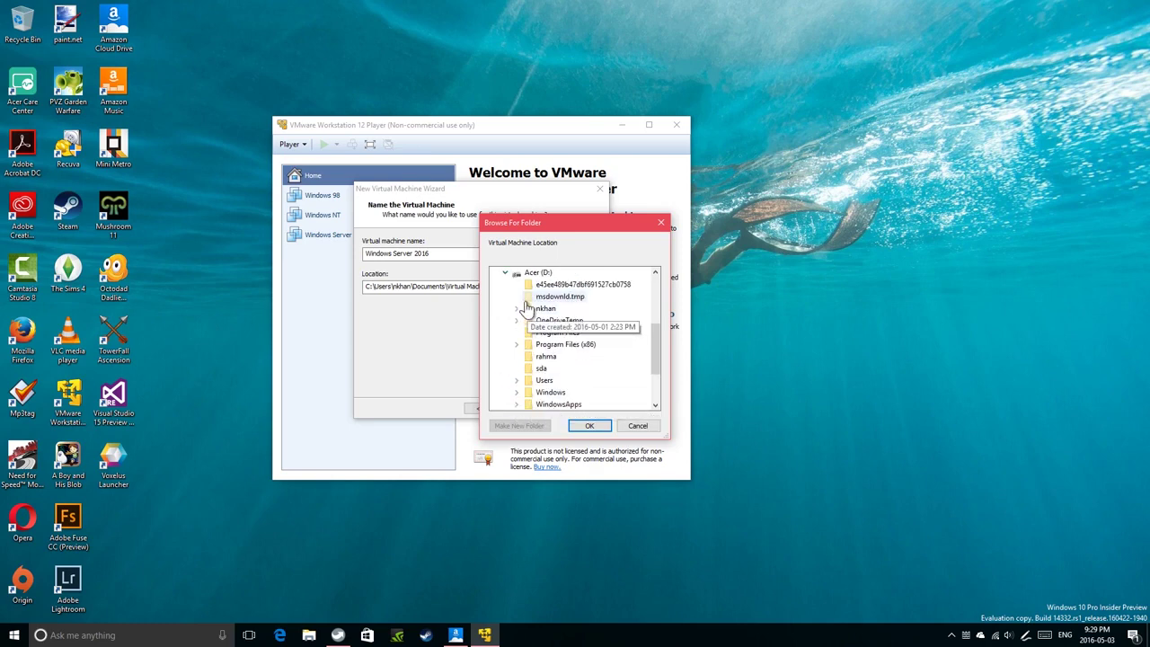
pyautogui.click(517, 308)
pyautogui.click(531, 321)
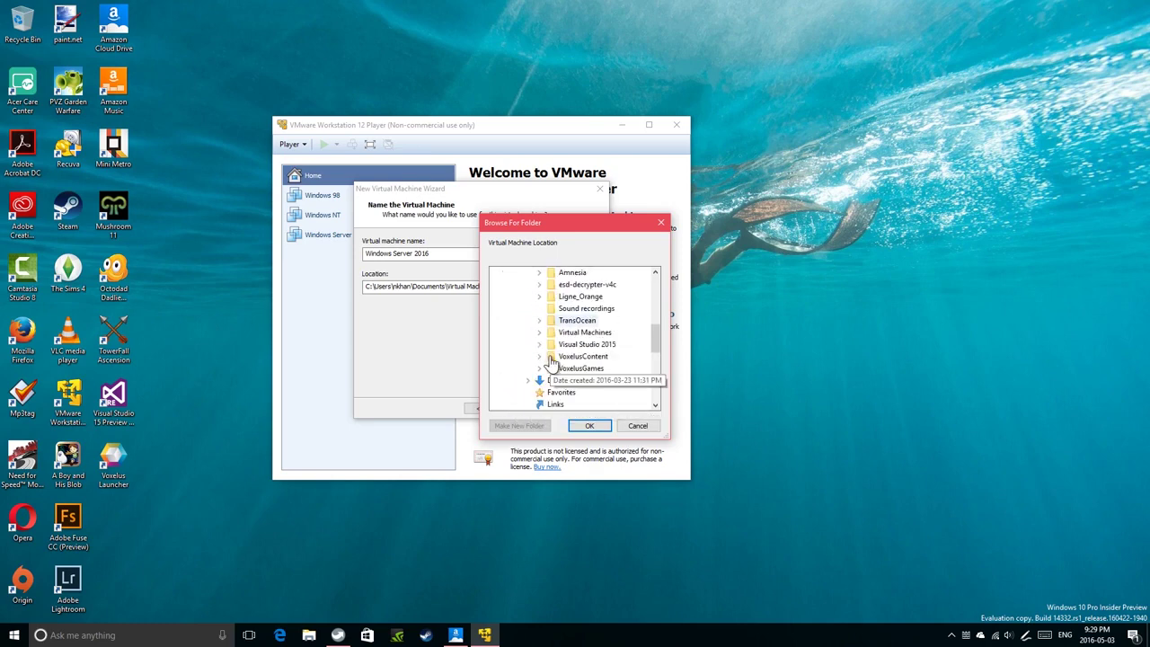
pyautogui.scroll(-3, 557, 355)
pyautogui.scroll(2, 562, 350)
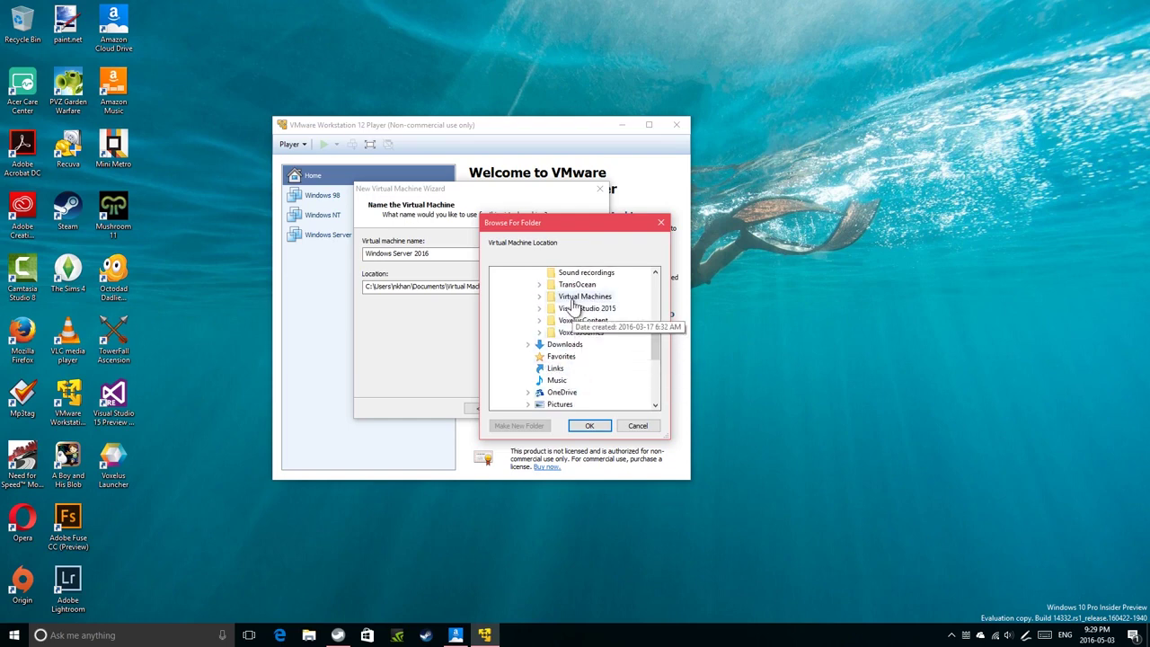
pyautogui.scroll(1, 566, 310)
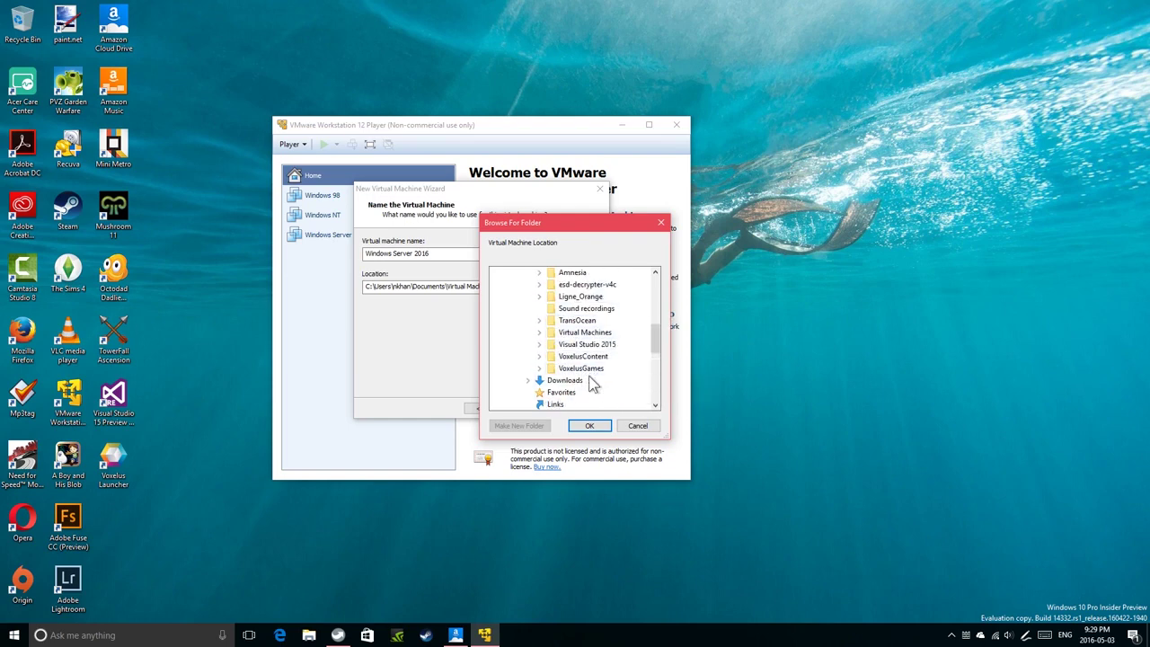
pyautogui.doubleClick(582, 333)
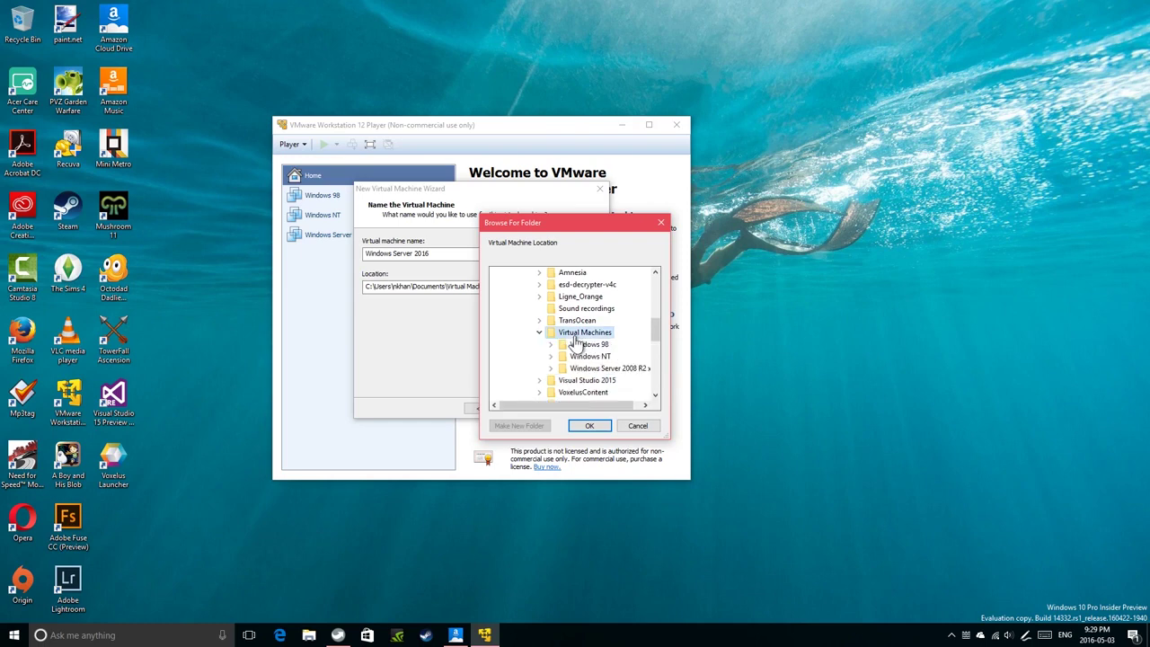
pyautogui.click(591, 426)
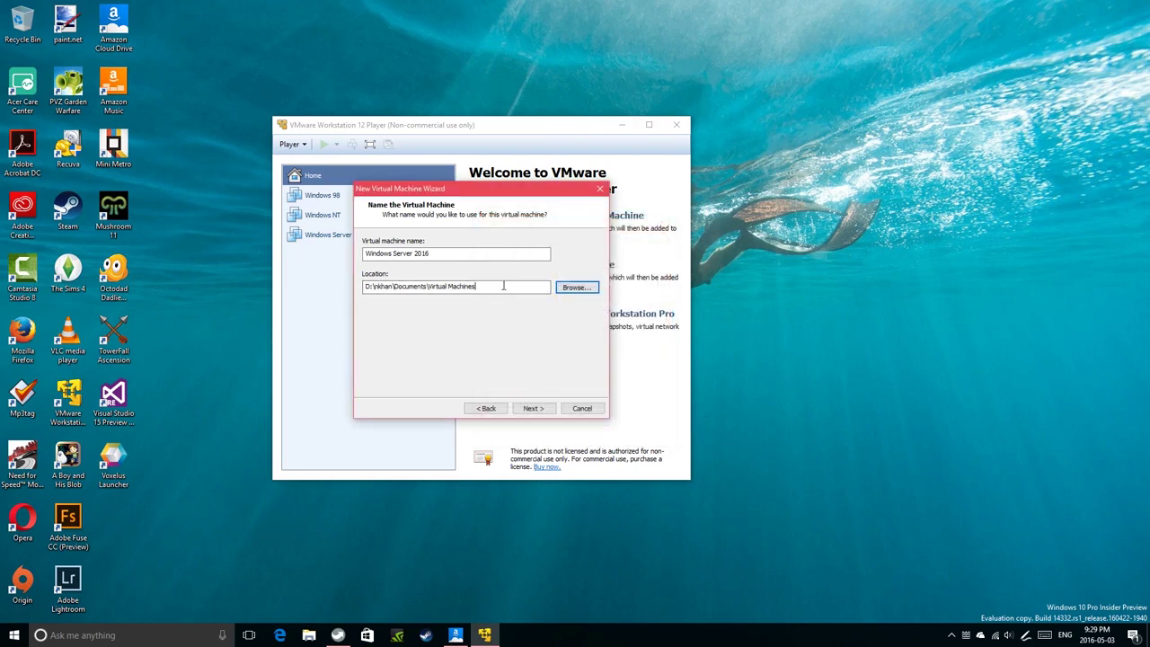
# - Append a Windows Server 2016 subfolder to the location path and continue to the disk capacity settings
pyautogui.write('\\')
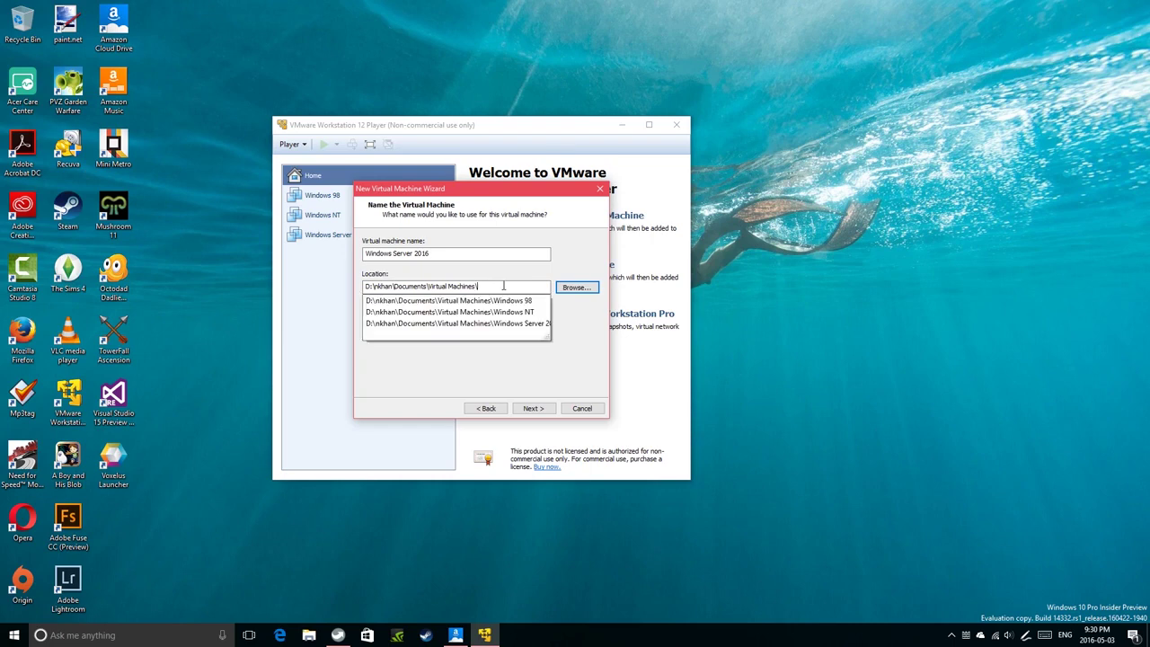
pyautogui.write('Windows Server 2016')
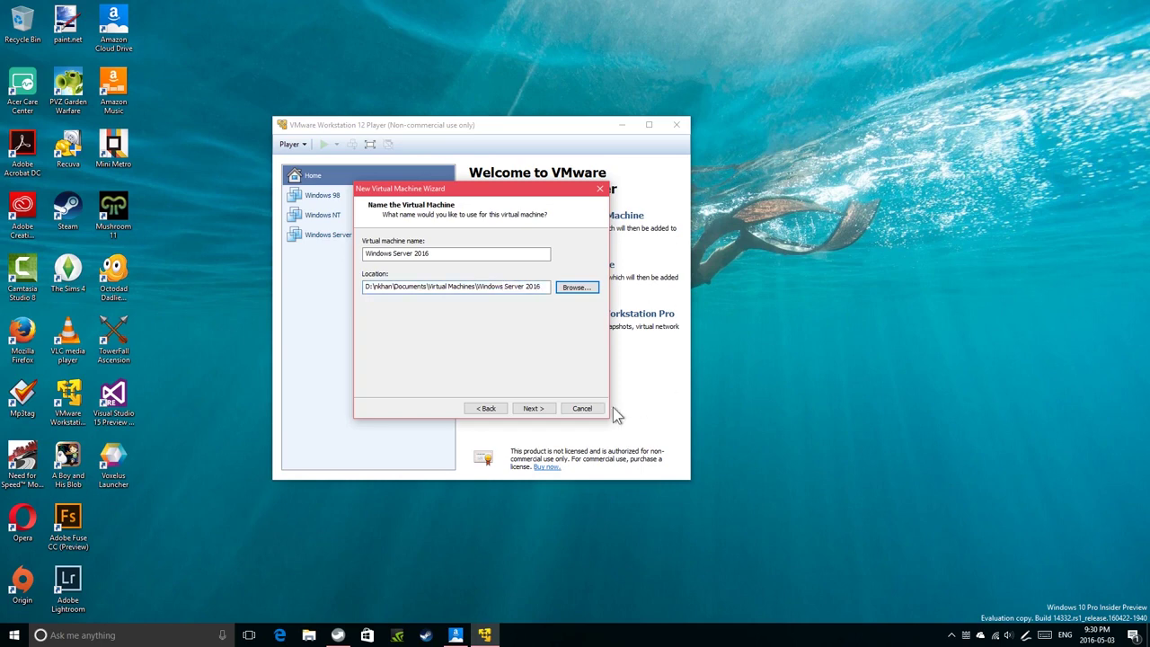
pyautogui.click(534, 408)
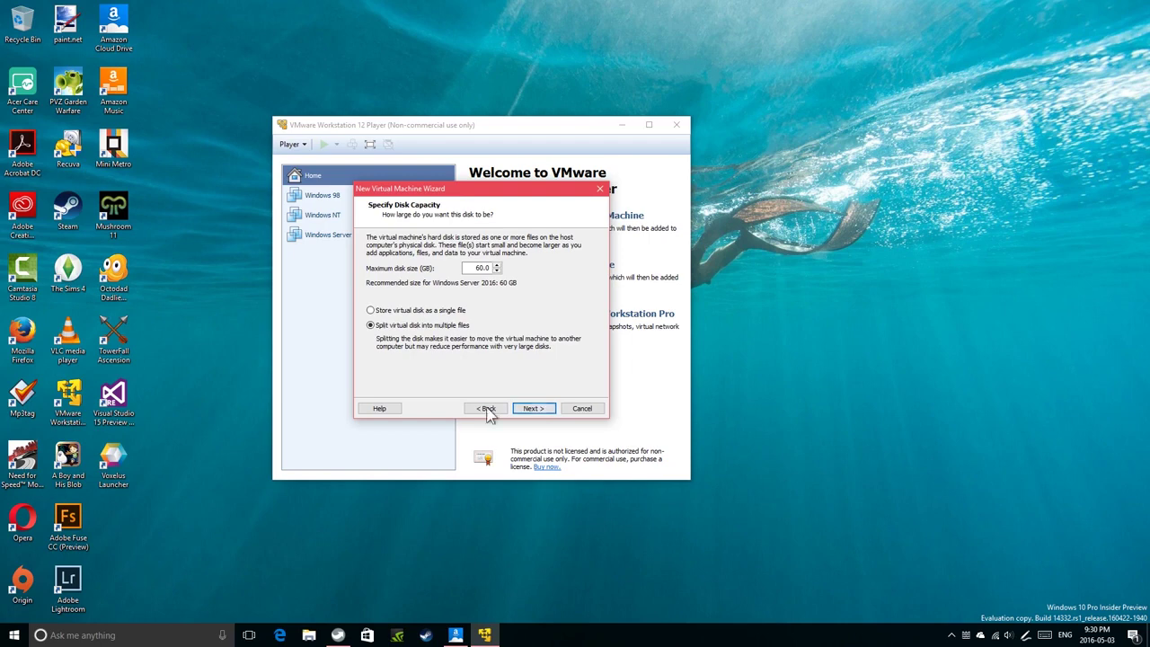
# - Return to the naming page, rename the virtual machine as Windows Server 2016 TP5, and continue
pyautogui.click(486, 408)
pyautogui.click(494, 256)
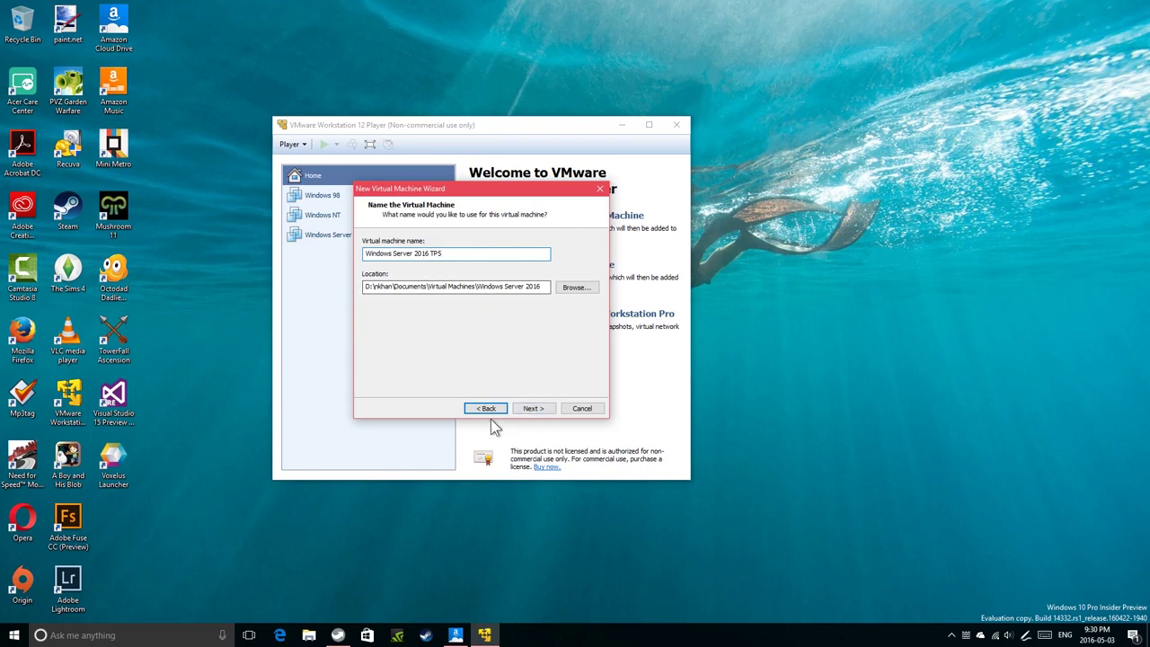
pyautogui.click(534, 409)
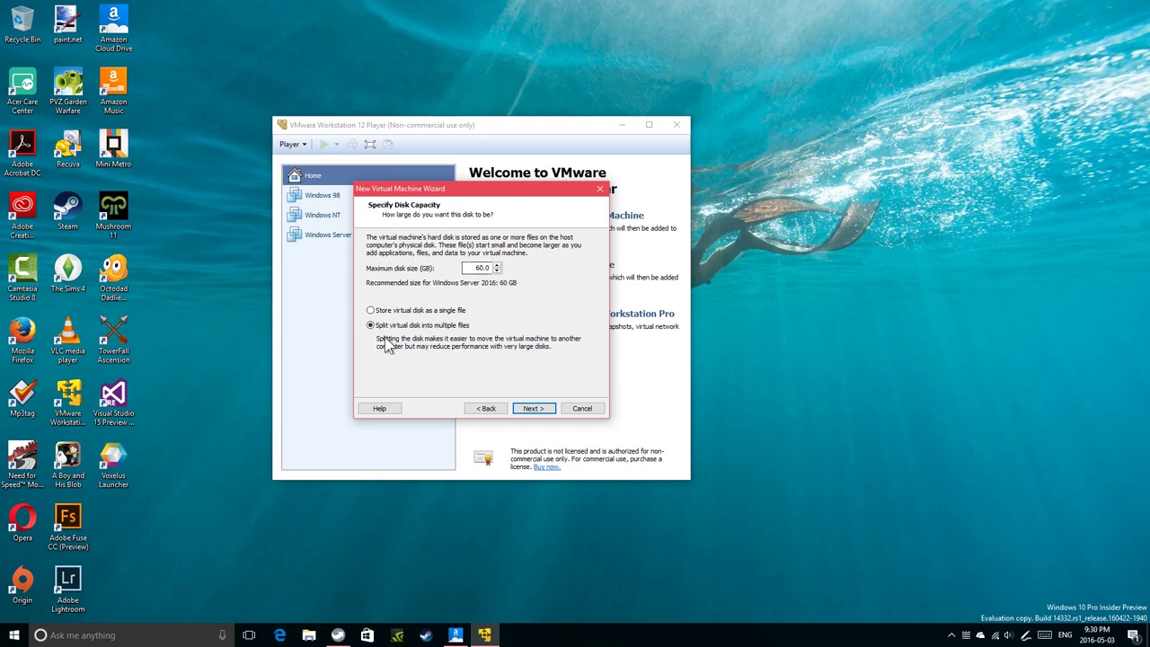
# - Accept a 60 GB disk split into multiple files and review the summary of the virtual machine's settings
pyautogui.click(533, 410)
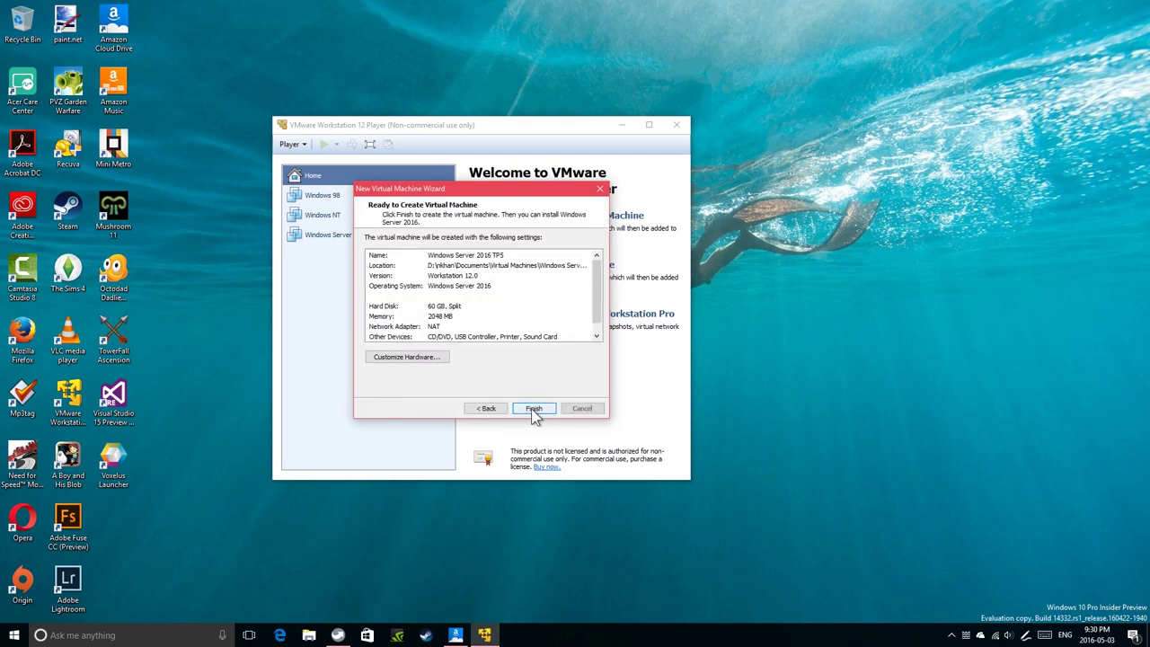
pyautogui.click(486, 408)
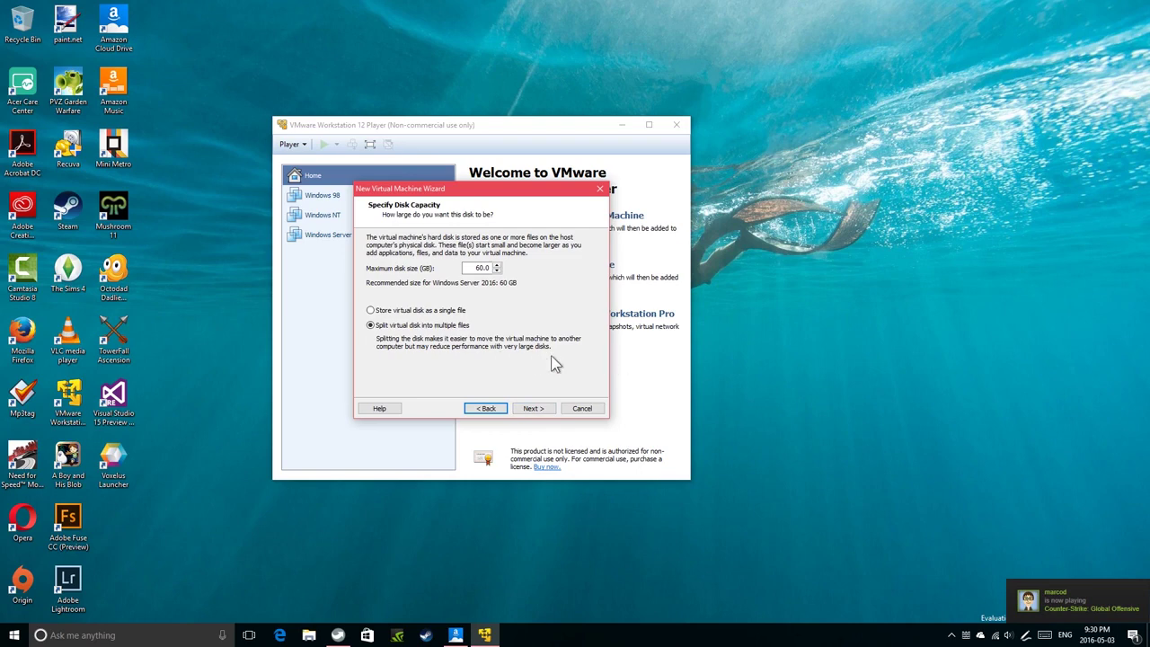
pyautogui.click(533, 409)
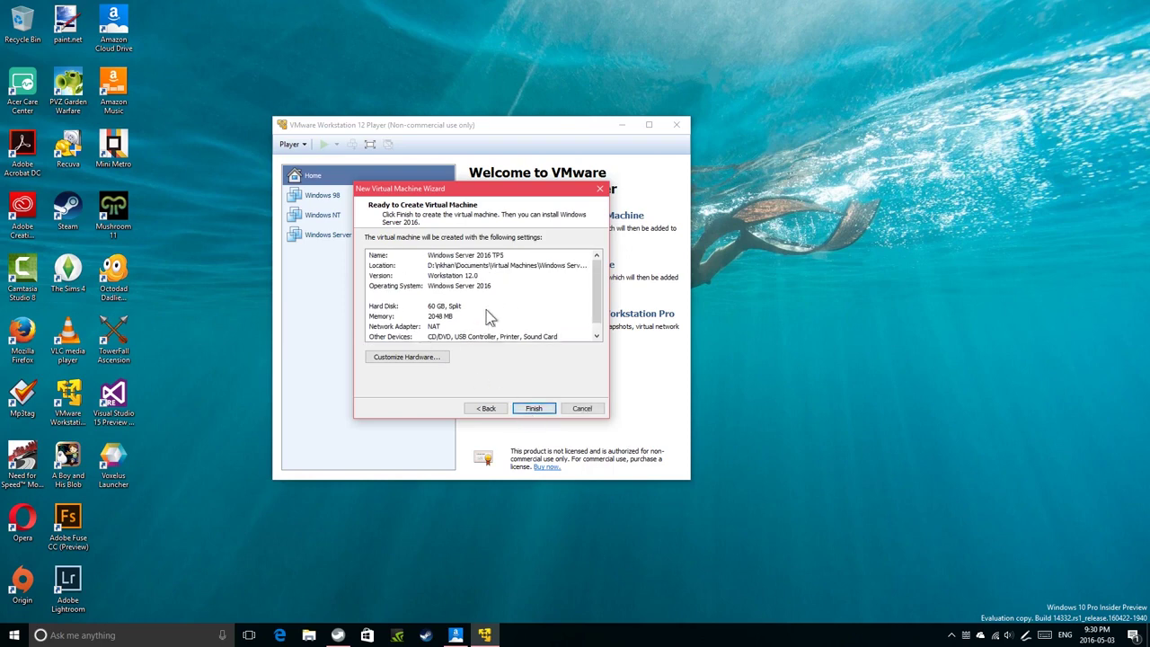
pyautogui.scroll(-1, 486, 310)
pyautogui.scroll(1, 467, 316)
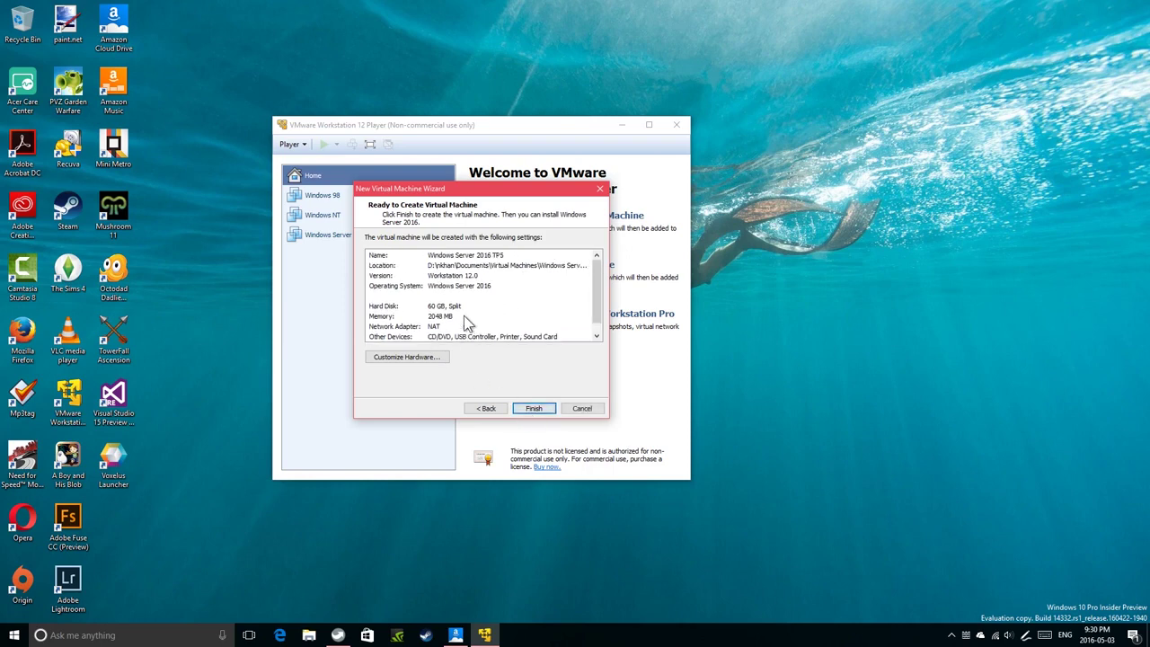
# - Customize the virtual machine's hardware by setting its memory to 4096 MB
pyautogui.click(422, 359)
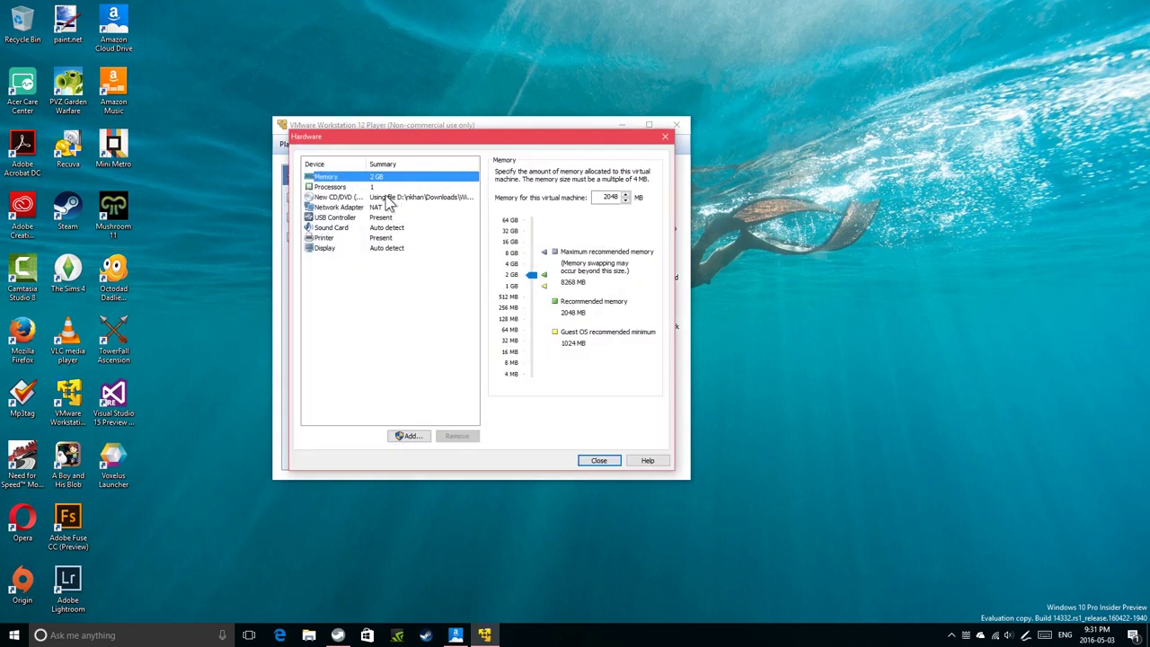
pyautogui.click(344, 197)
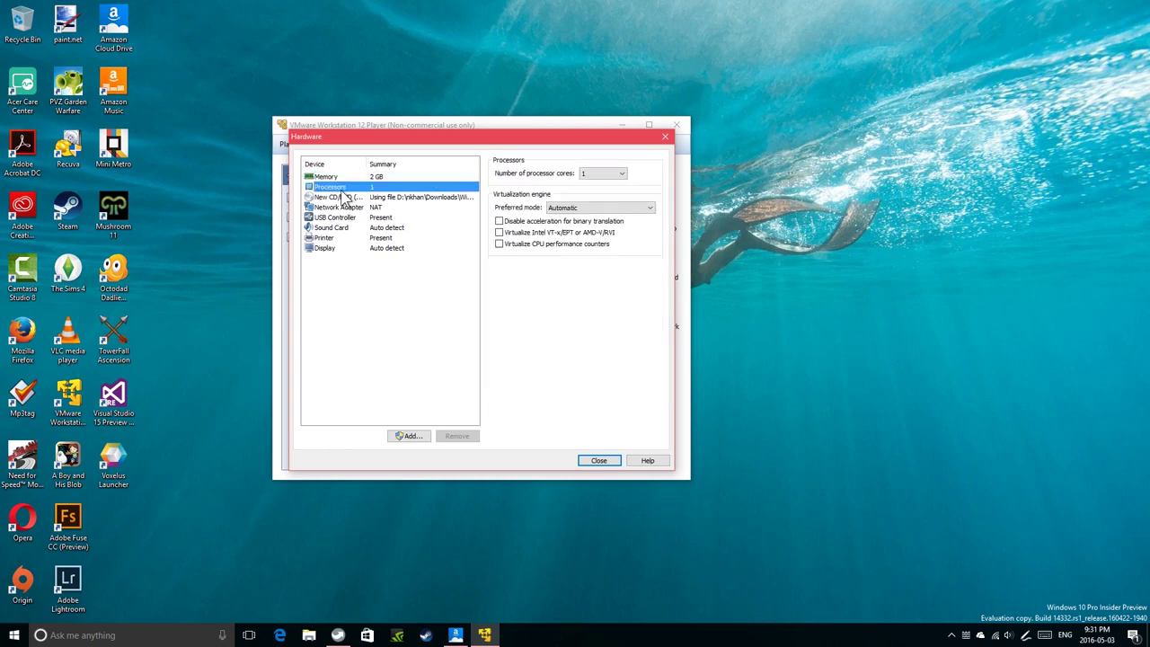
pyautogui.click(346, 207)
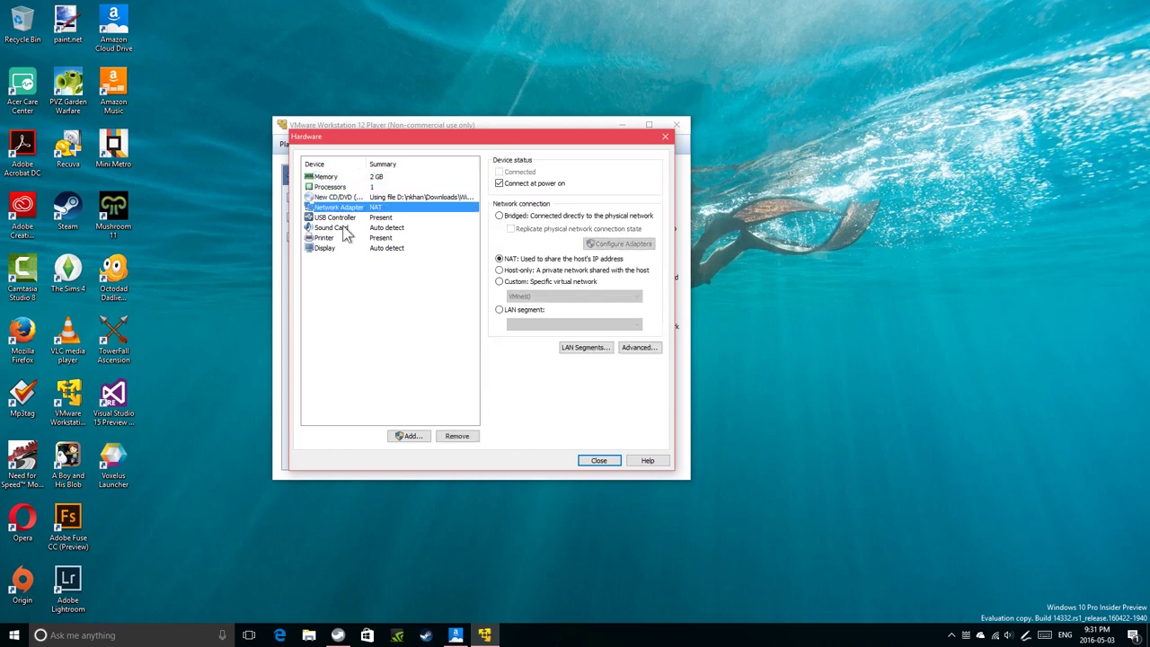
pyautogui.click(346, 228)
pyautogui.click(332, 186)
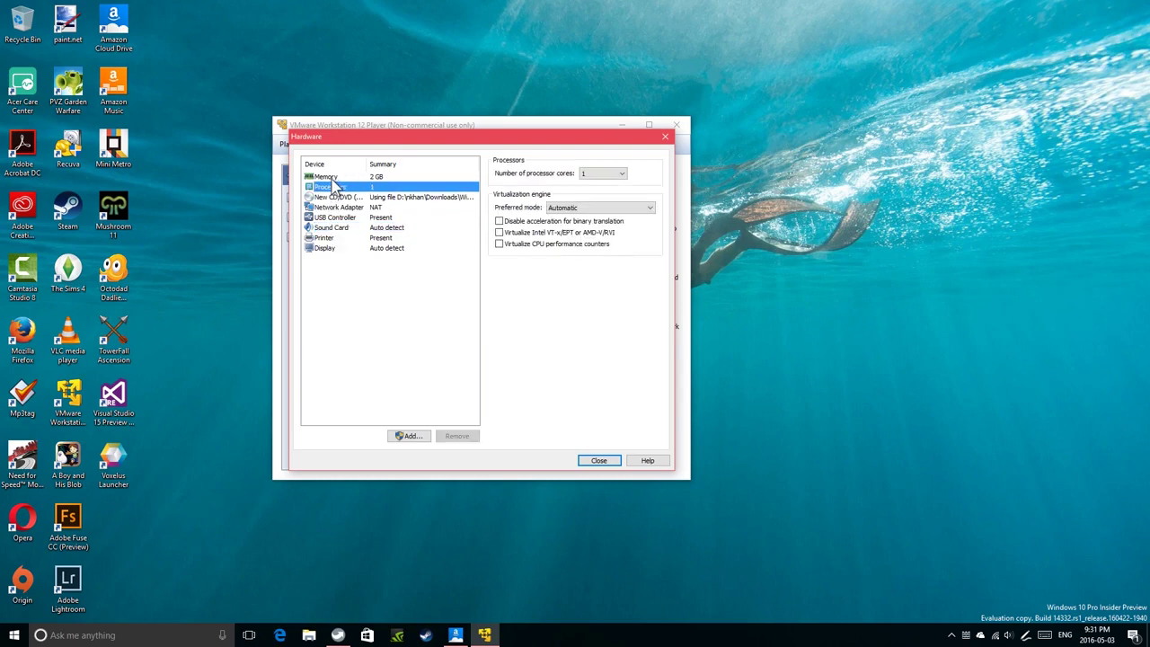
pyautogui.click(334, 177)
pyautogui.moveTo(534, 272); pyautogui.dragTo(538, 266)
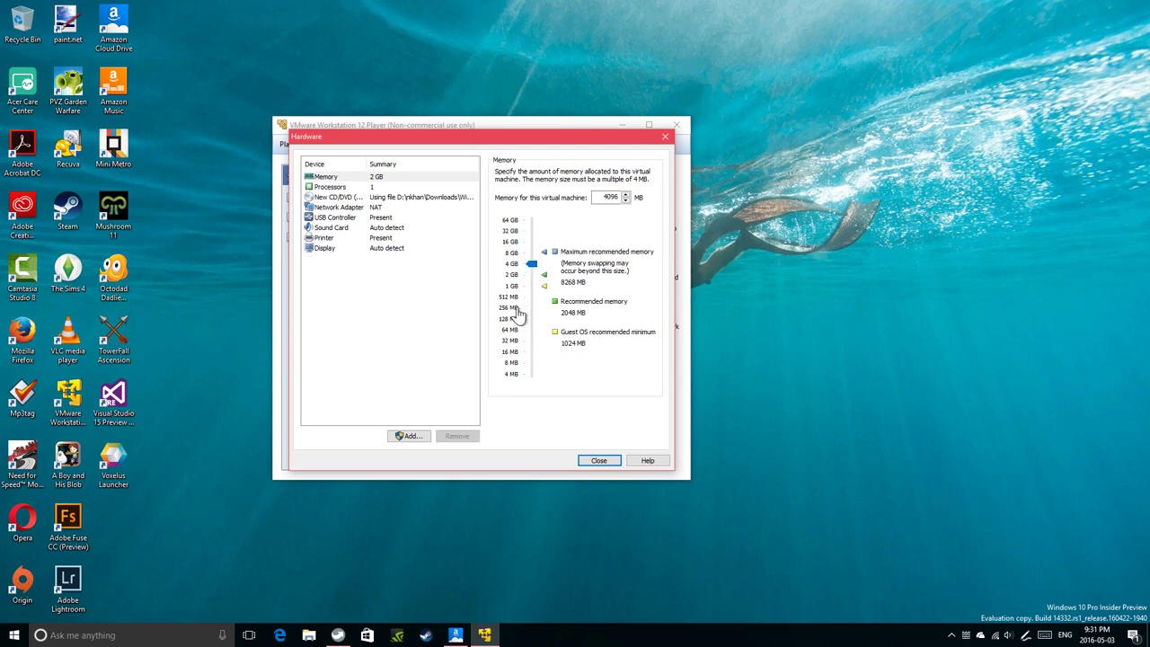
# - Switch to Calculator, multiply 1024 by 4 to check the memory amount in megabytes, and return to the memory settings
pyautogui.press('XF86Calculator')
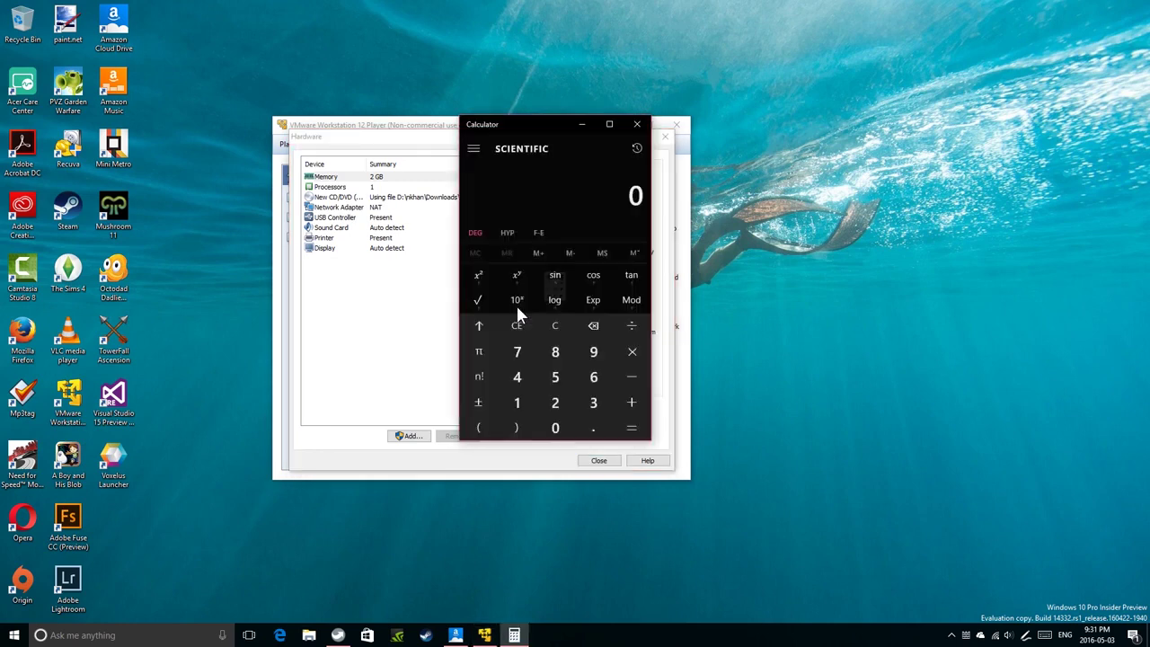
pyautogui.write('10')
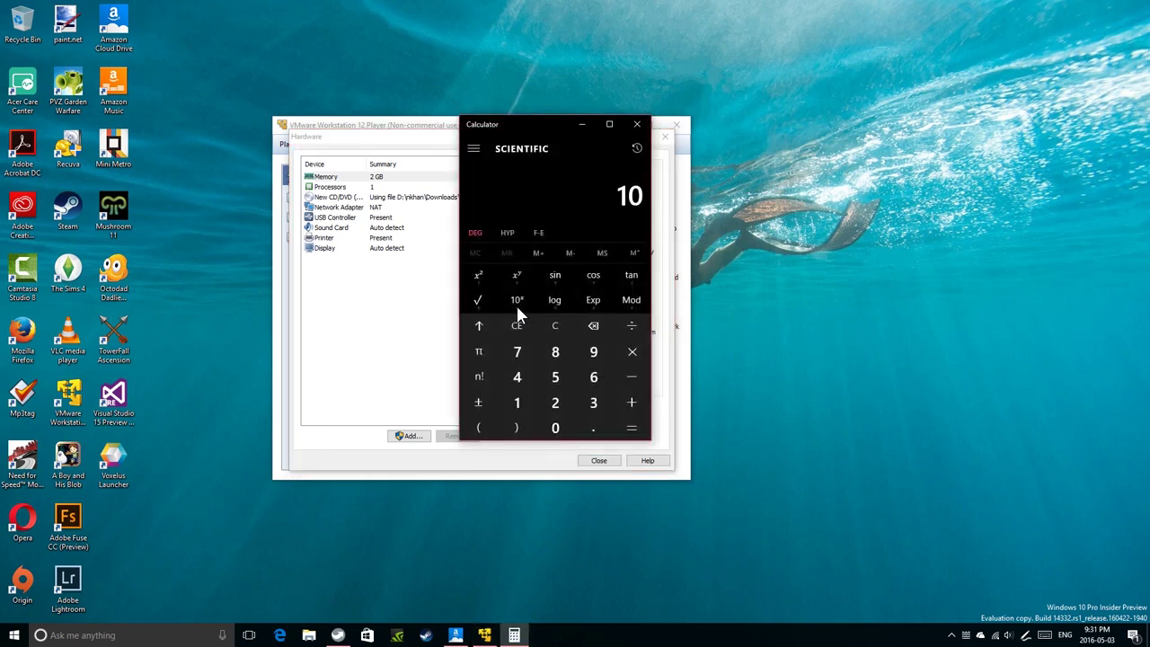
pyautogui.write('24')
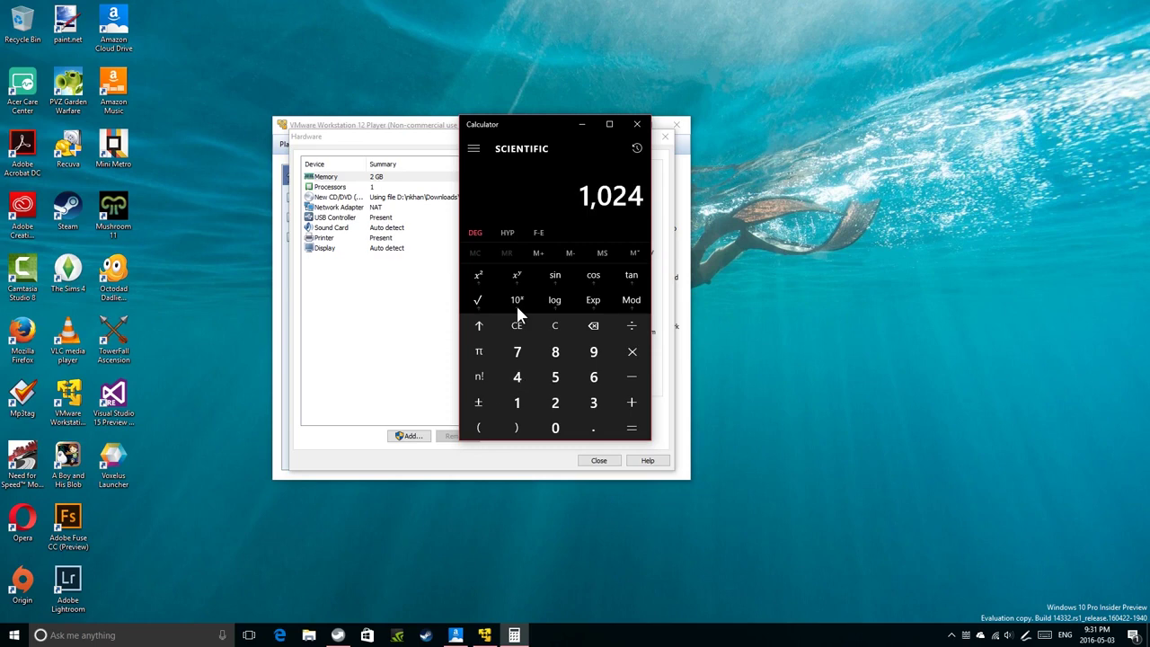
pyautogui.write('*4')
pyautogui.press('Return')
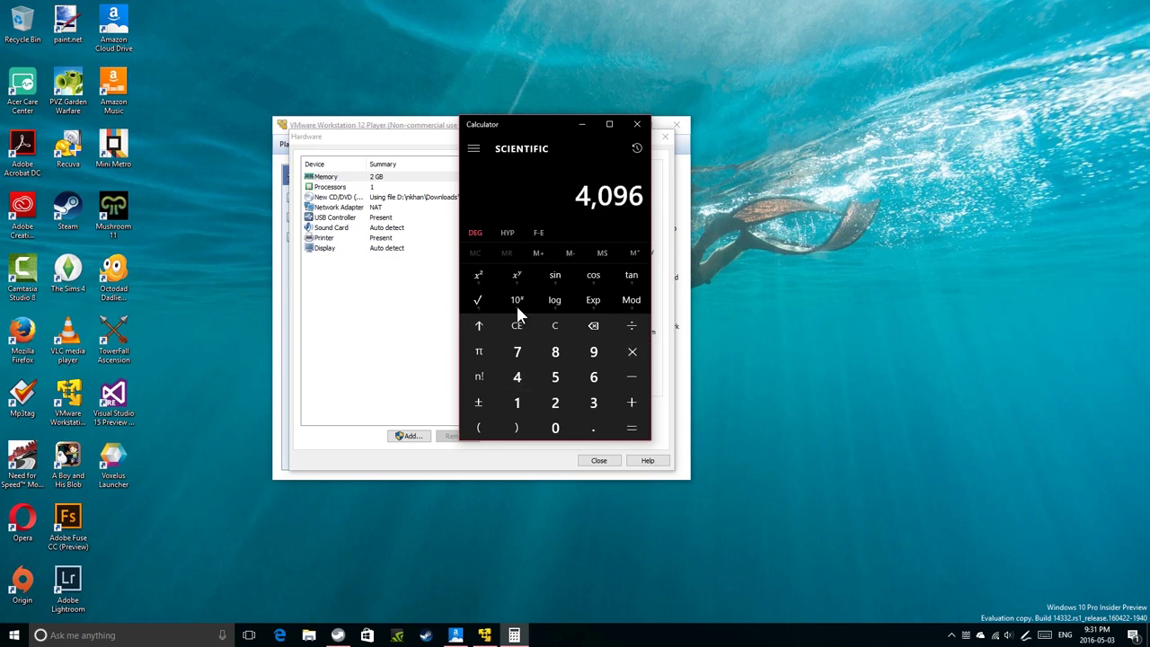
pyautogui.click(637, 124)
pyautogui.moveTo(532, 274); pyautogui.dragTo(537, 269)
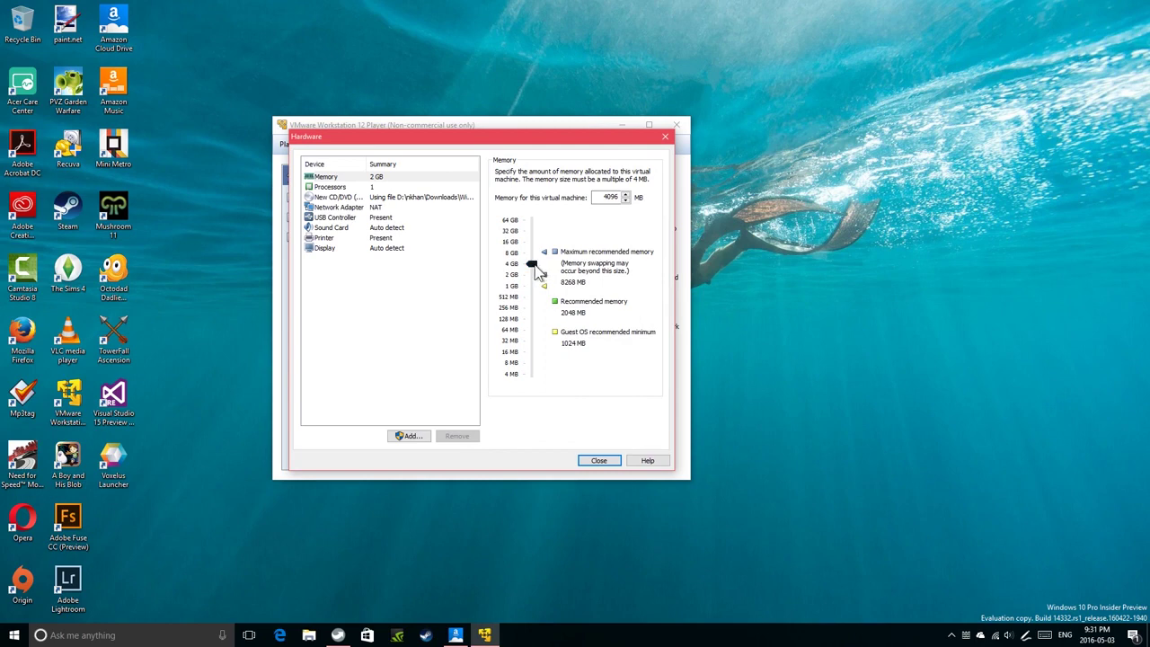
# - Examine the available processor core counts and the CD/DVD drive's ISO image settings
pyautogui.click(385, 187)
pyautogui.click(386, 194)
pyautogui.click(389, 189)
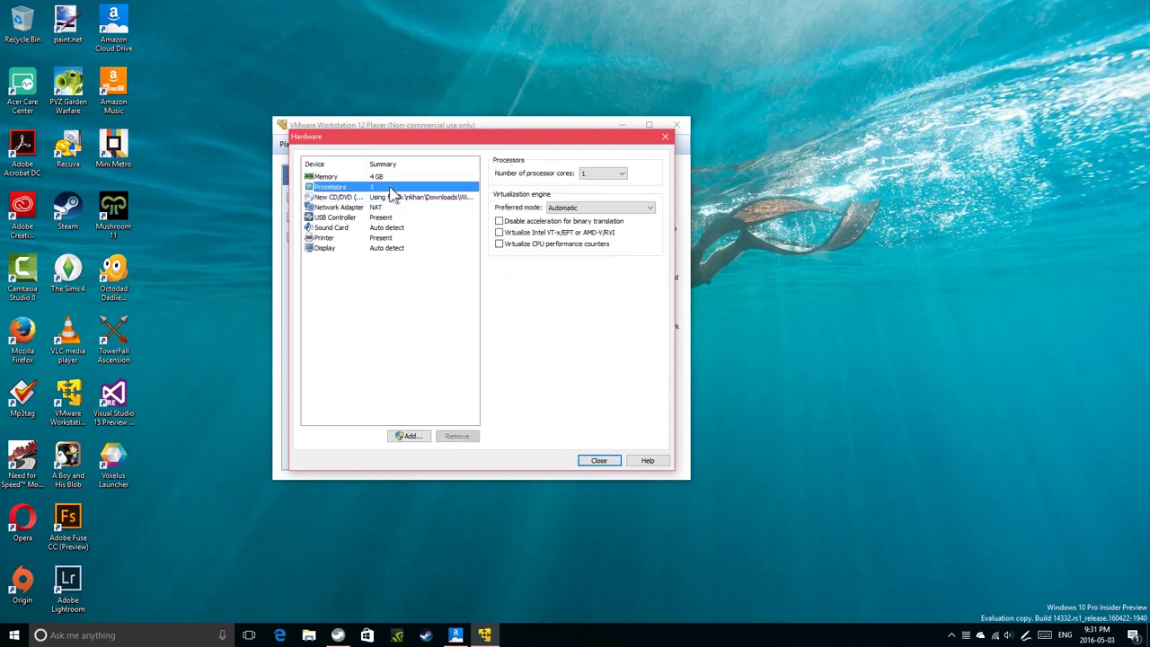
pyautogui.click(593, 176)
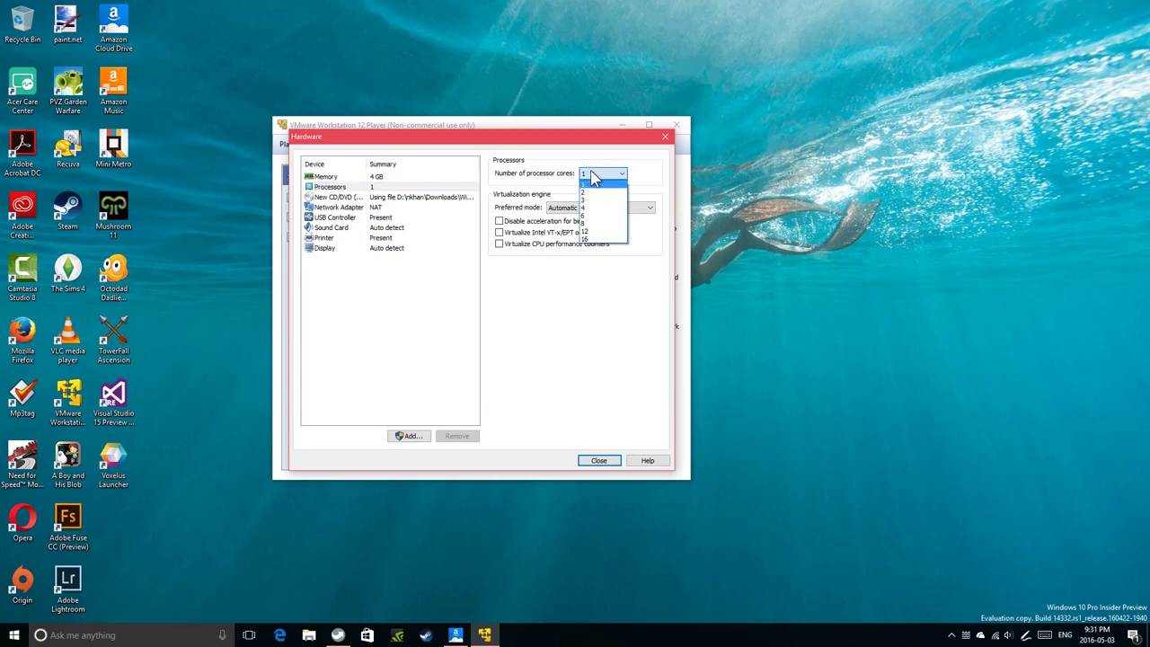
pyautogui.click(593, 176)
pyautogui.click(403, 200)
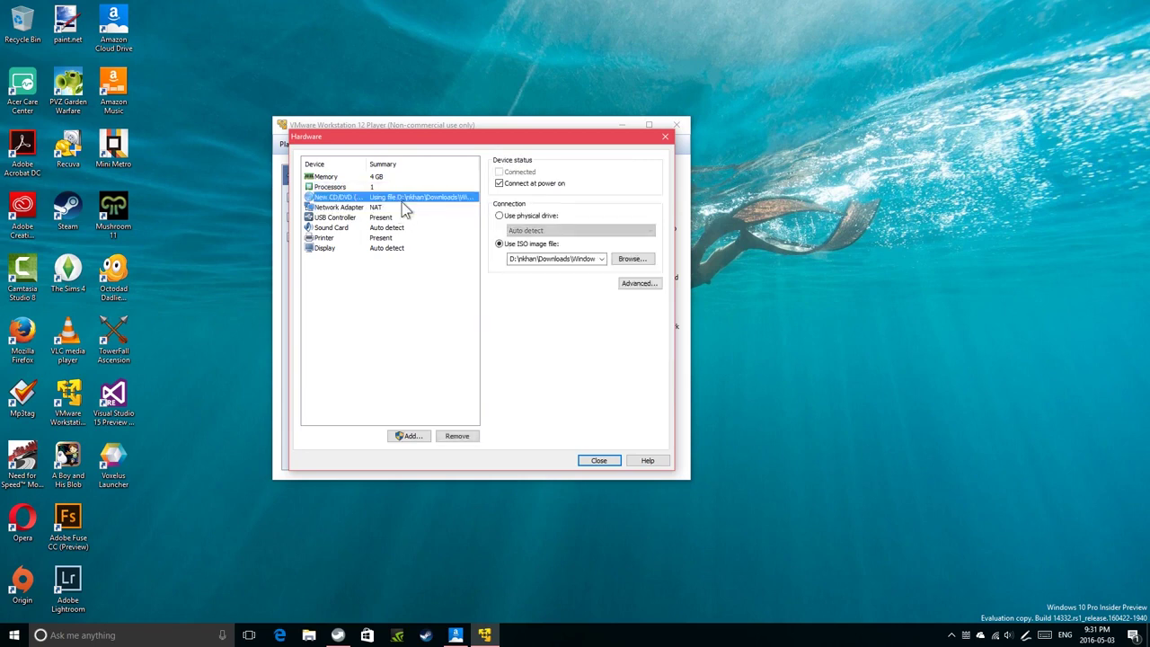
# - Examine the virtual machine's hardware settings for the processors, CD/DVD drive, network adapter, USB controller, sound card, printer, display and memory
pyautogui.click(404, 187)
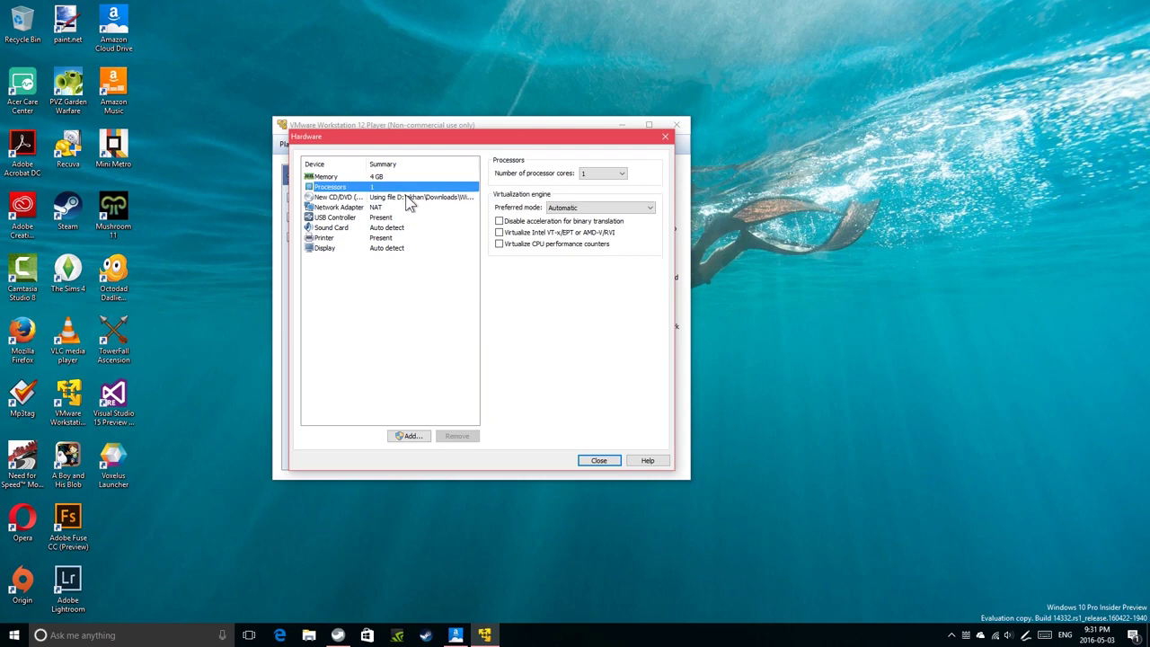
pyautogui.click(399, 197)
pyautogui.click(399, 219)
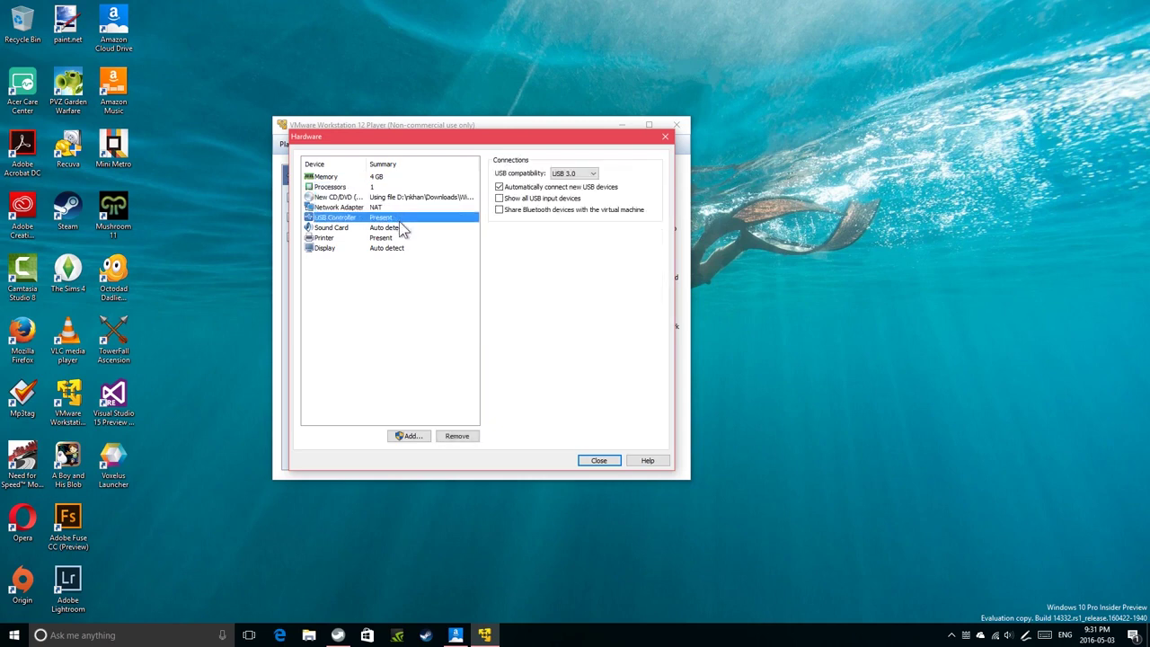
pyautogui.click(402, 229)
pyautogui.click(399, 239)
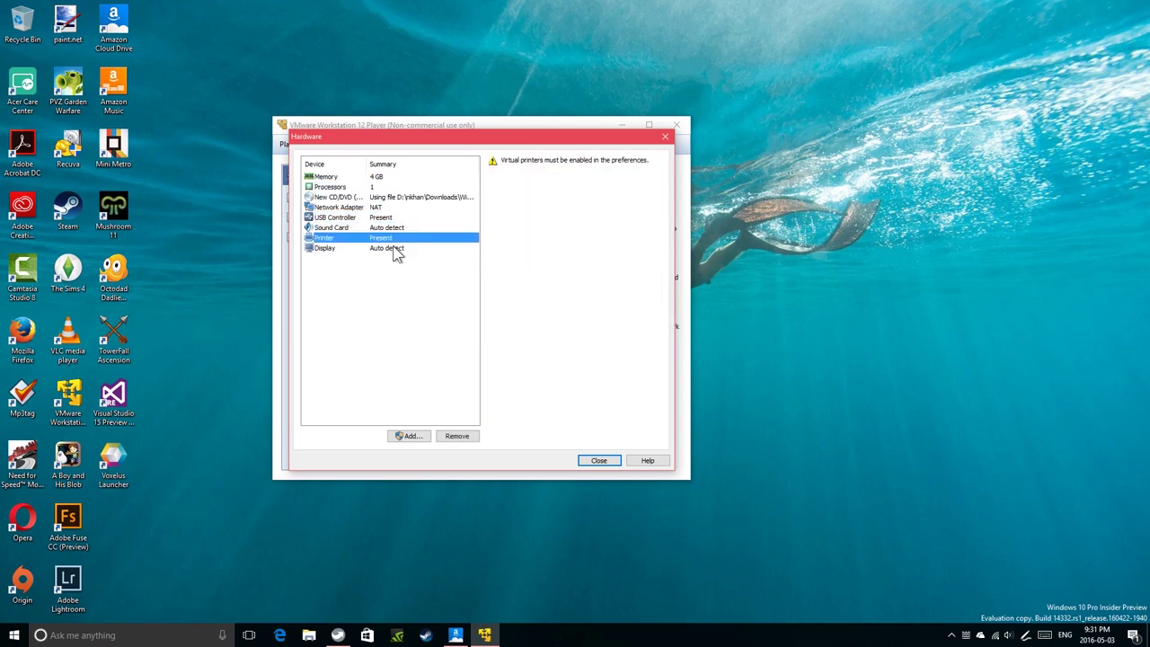
pyautogui.click(396, 249)
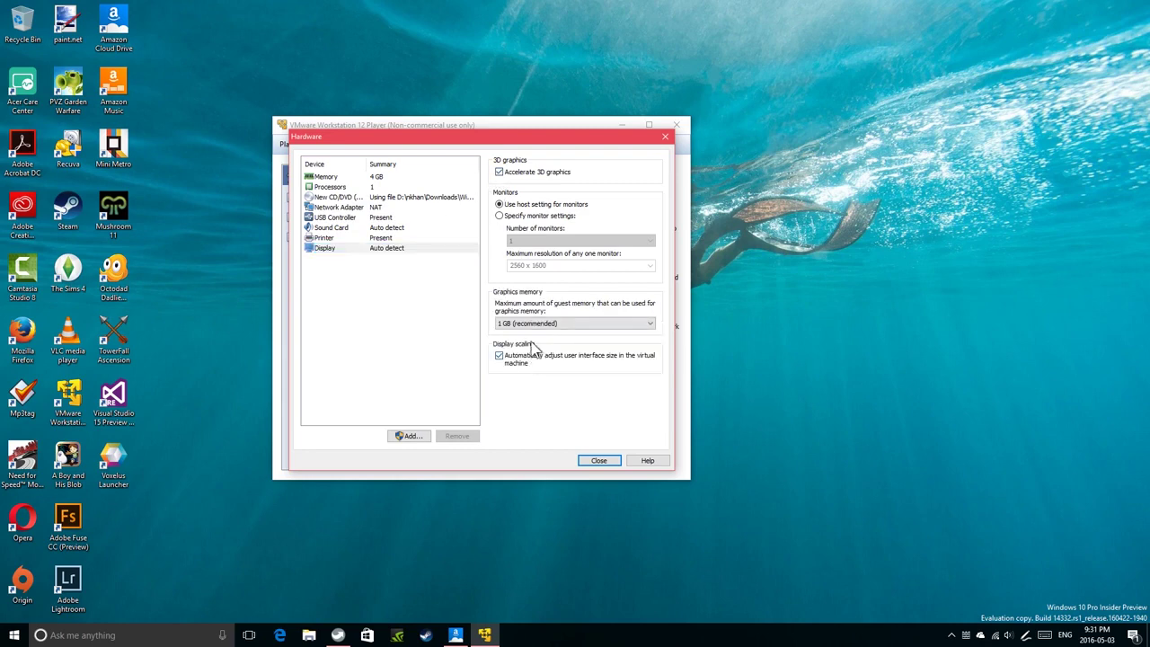
pyautogui.click(391, 238)
pyautogui.click(395, 229)
pyautogui.click(402, 218)
pyautogui.click(407, 207)
pyautogui.click(409, 196)
pyautogui.click(414, 187)
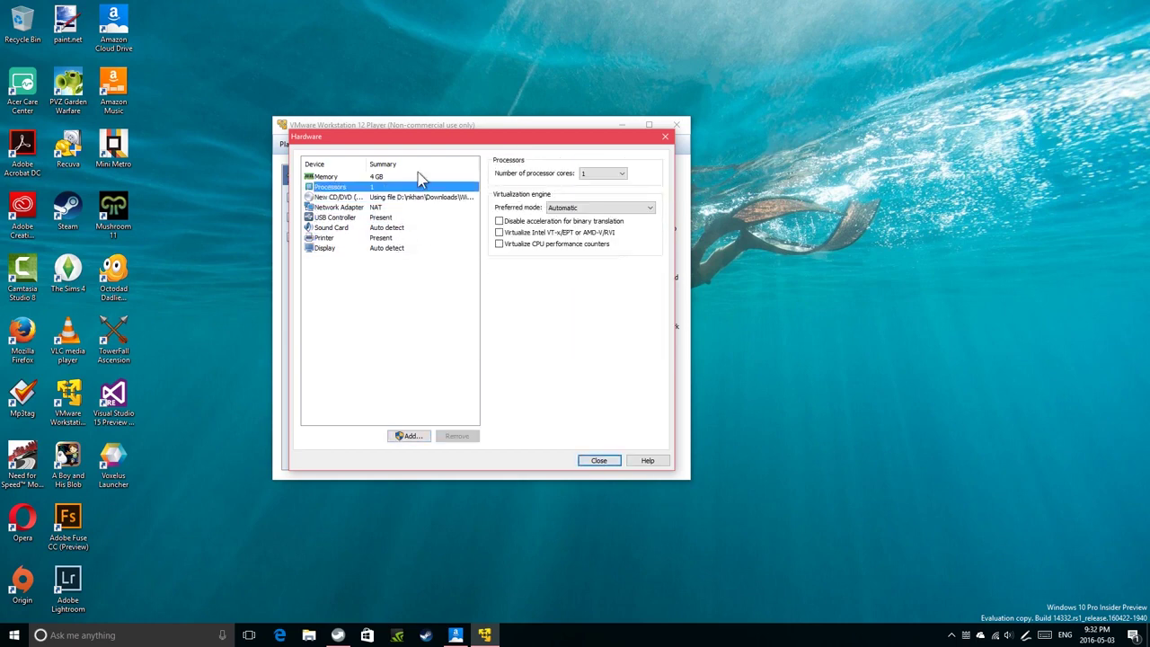
pyautogui.click(418, 177)
# - Finish creating the virtual machine and power it on, accepting the keyboard hook timeout update and the removable devices hint
pyautogui.click(595, 461)
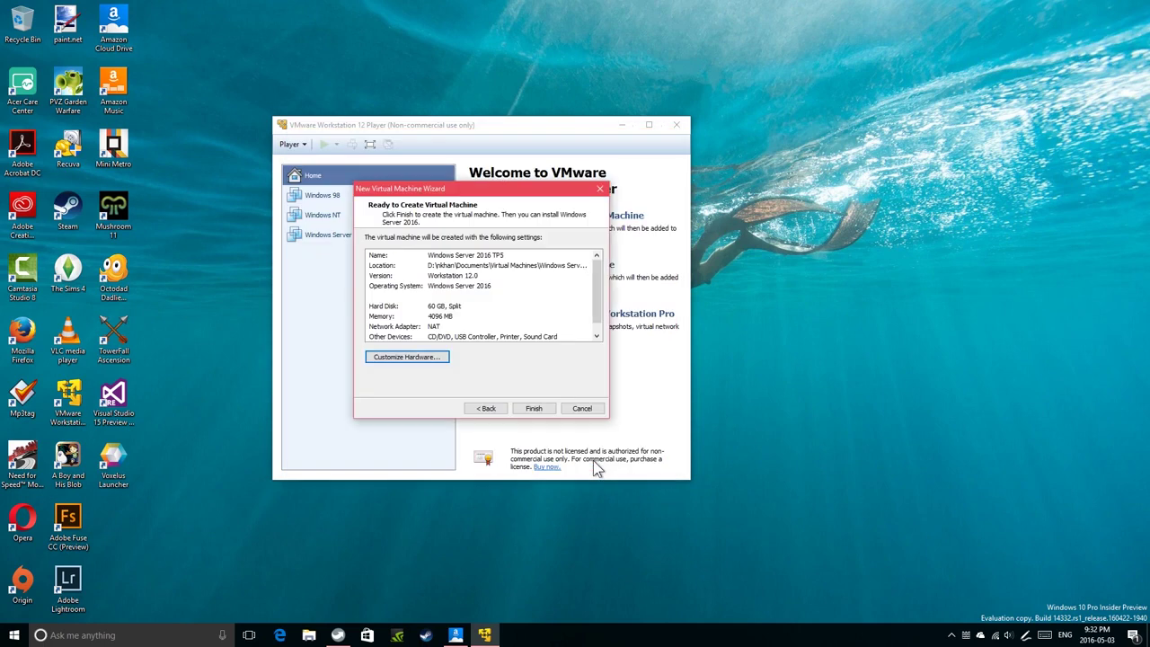
pyautogui.click(534, 408)
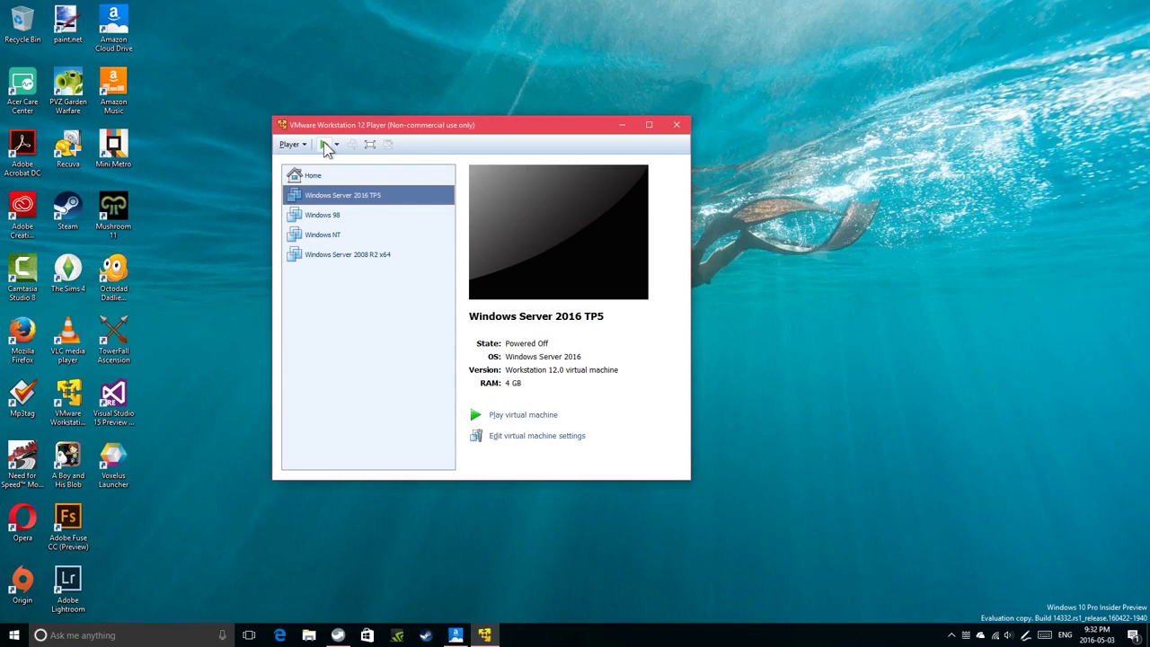
pyautogui.click(324, 146)
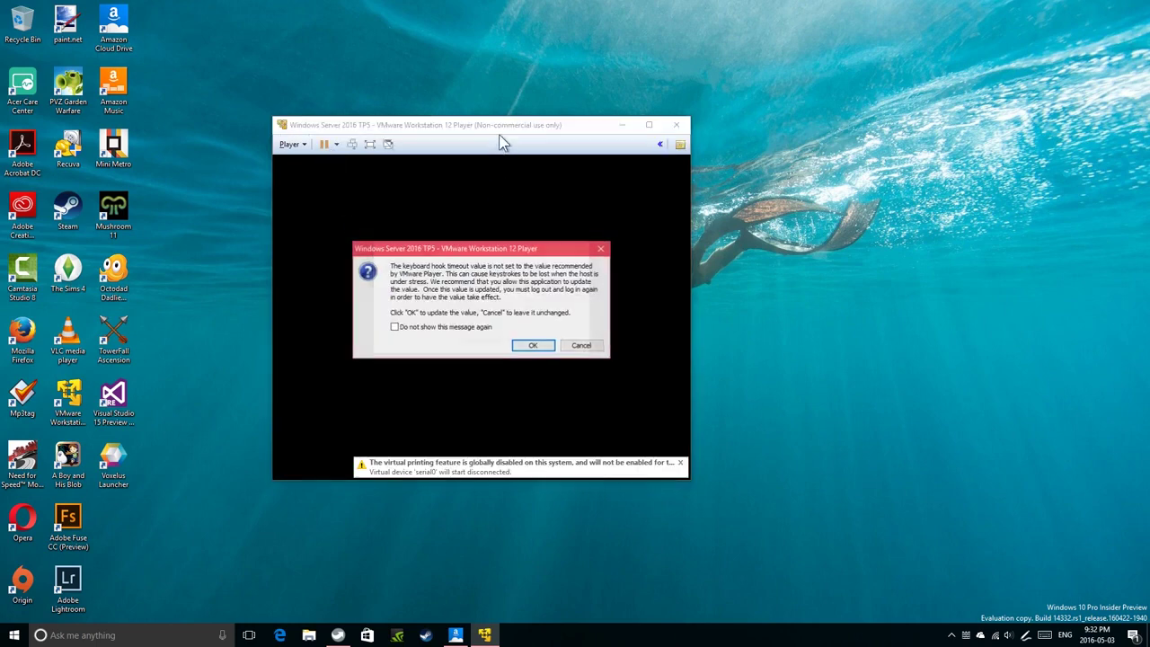
pyautogui.click(530, 345)
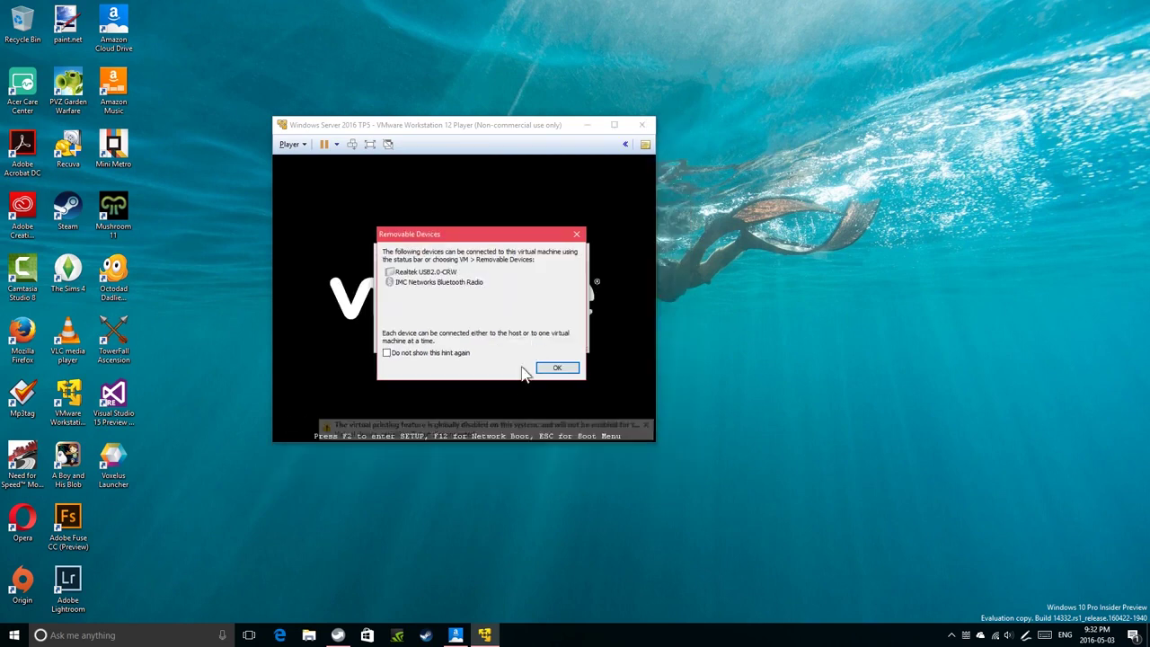
pyautogui.click(555, 368)
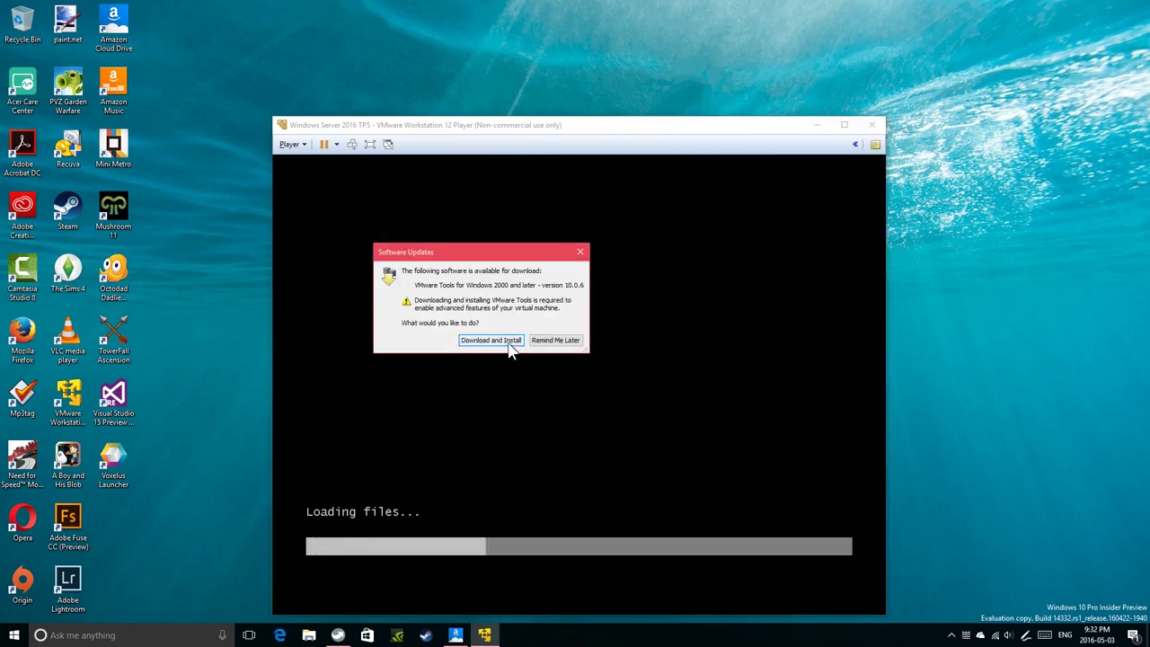
# - Download and install VMware Tools for Windows 2000 and later, and move the update window clear of the virtual machine window
pyautogui.click(508, 342)
pyautogui.moveTo(509, 338); pyautogui.dragTo(288, 38)
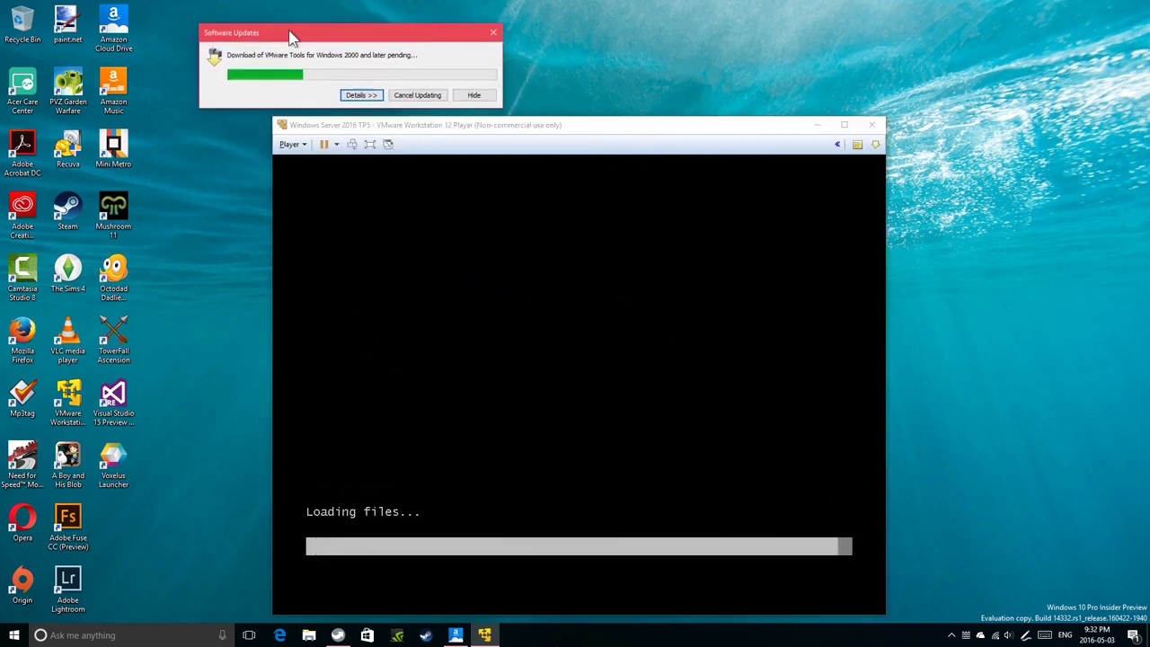
pyautogui.click(506, 130)
pyautogui.moveTo(435, 40); pyautogui.dragTo(1148, 403)
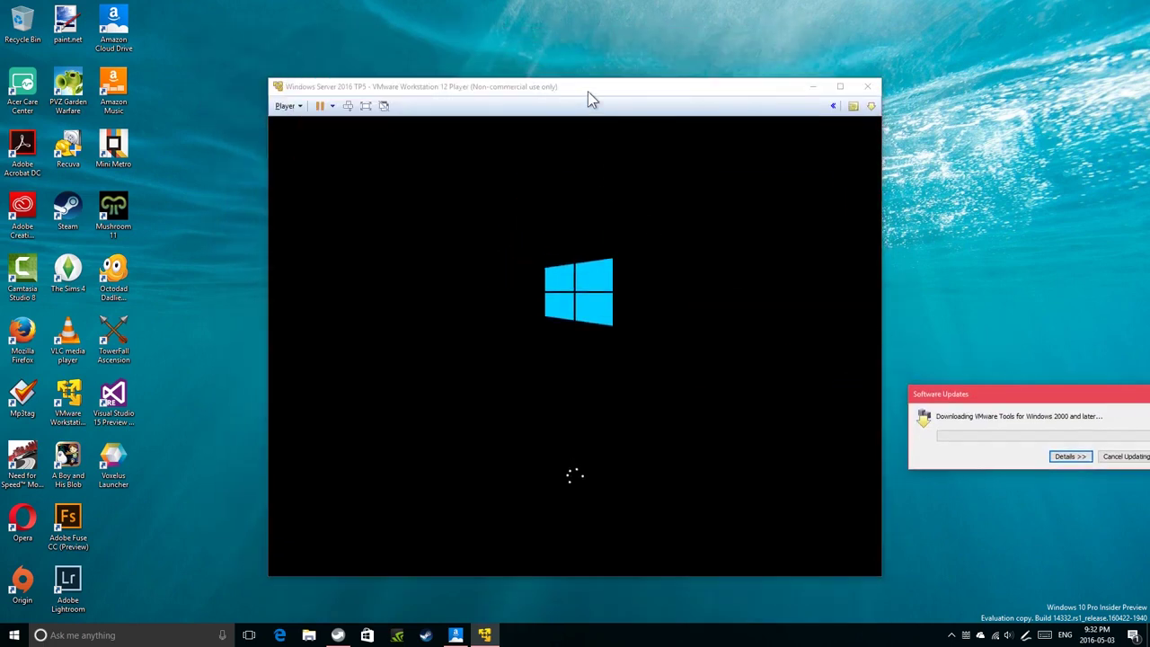
pyautogui.moveTo(590, 99); pyautogui.dragTo(567, 91)
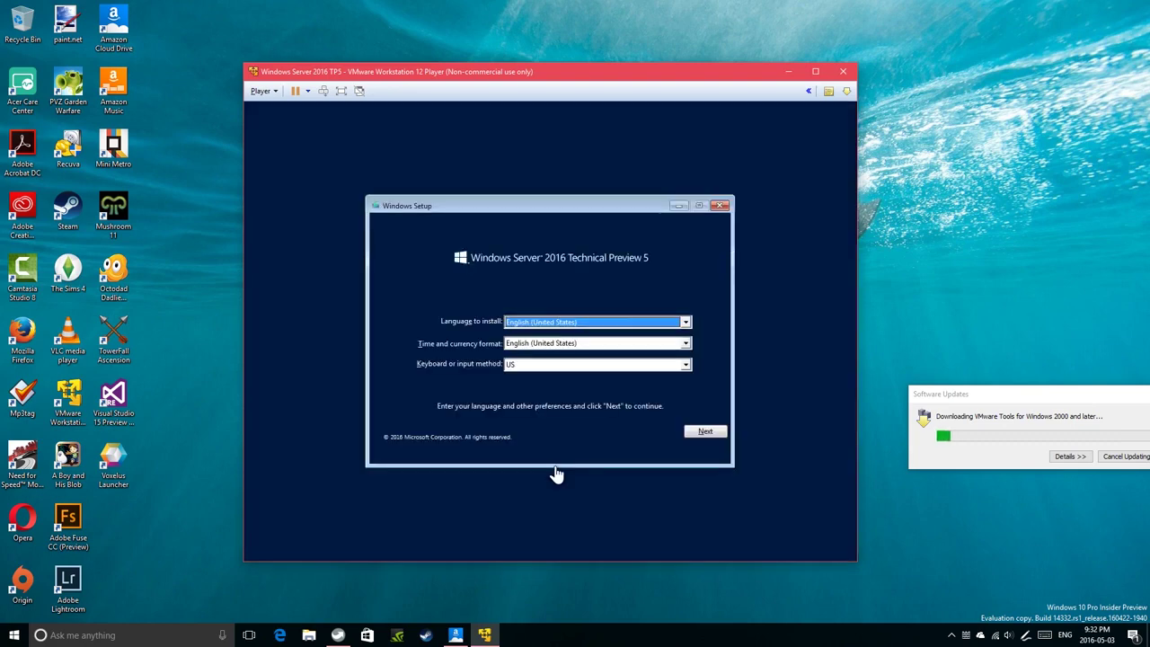
# - Keep English (United States) as the language and time format with the US keyboard, and start the Windows Server installation
pyautogui.click(565, 213)
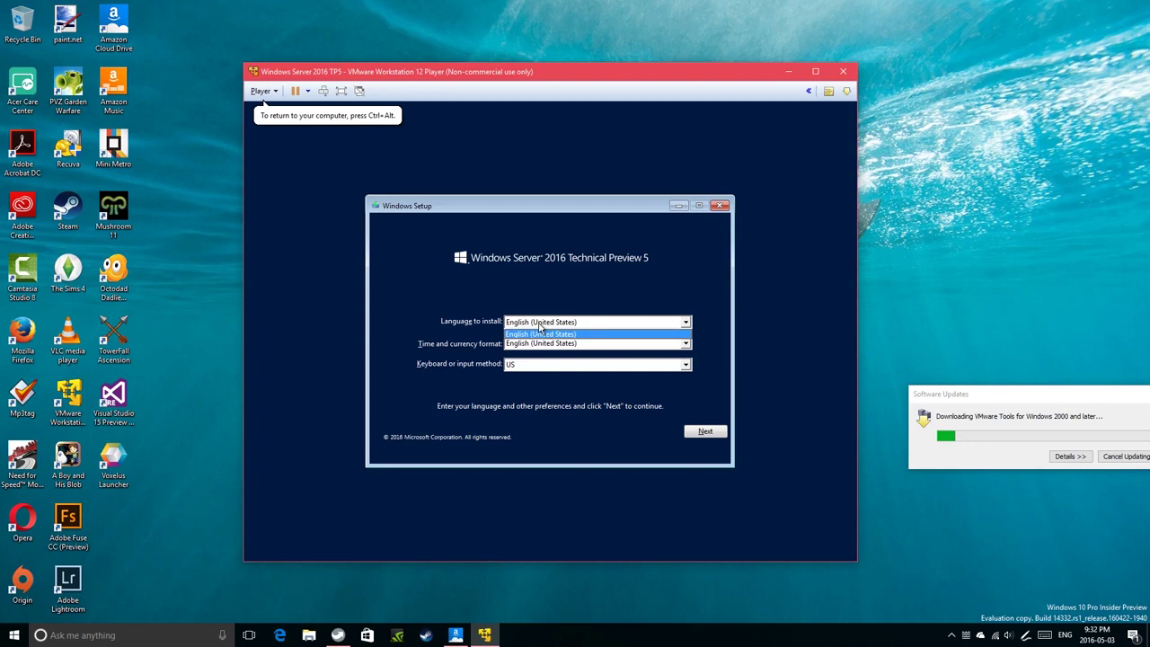
pyautogui.click(541, 345)
pyautogui.click(541, 353)
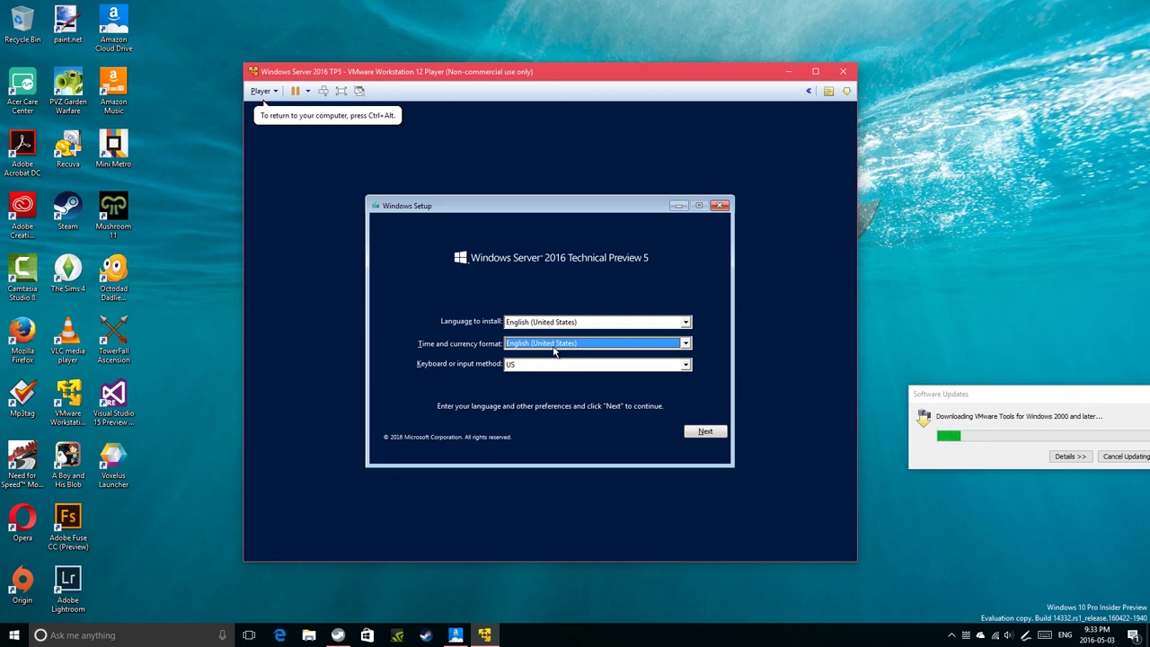
pyautogui.click(555, 347)
pyautogui.click(569, 350)
pyautogui.click(600, 343)
pyautogui.scroll(3, 590, 398)
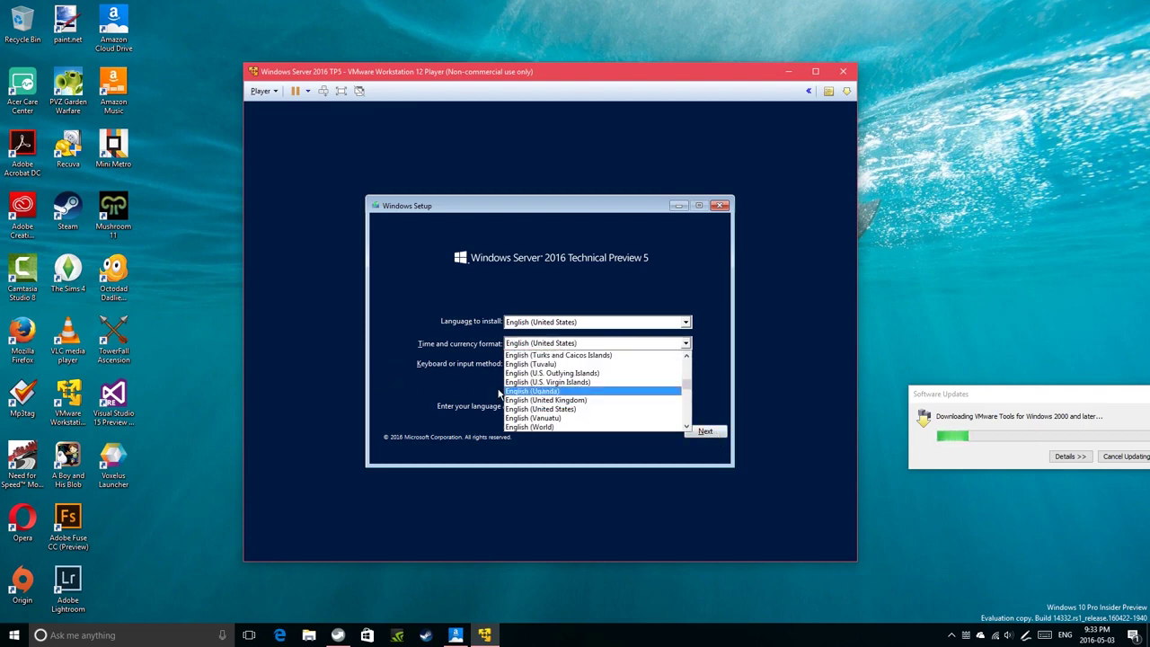
pyautogui.click(429, 384)
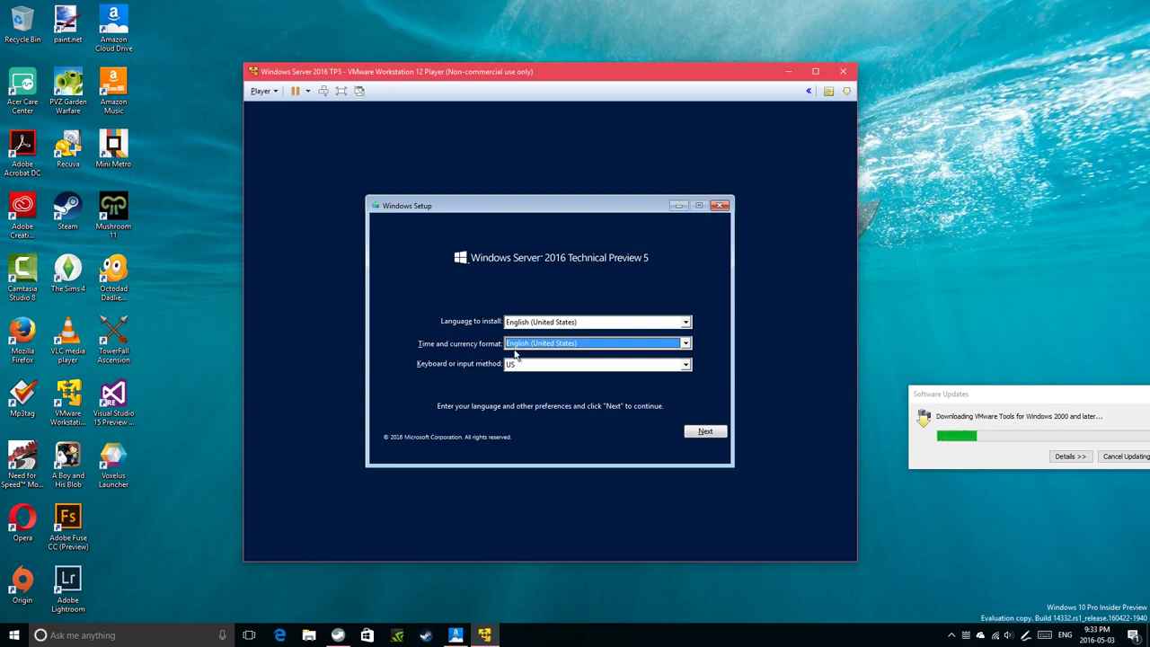
pyautogui.click(705, 432)
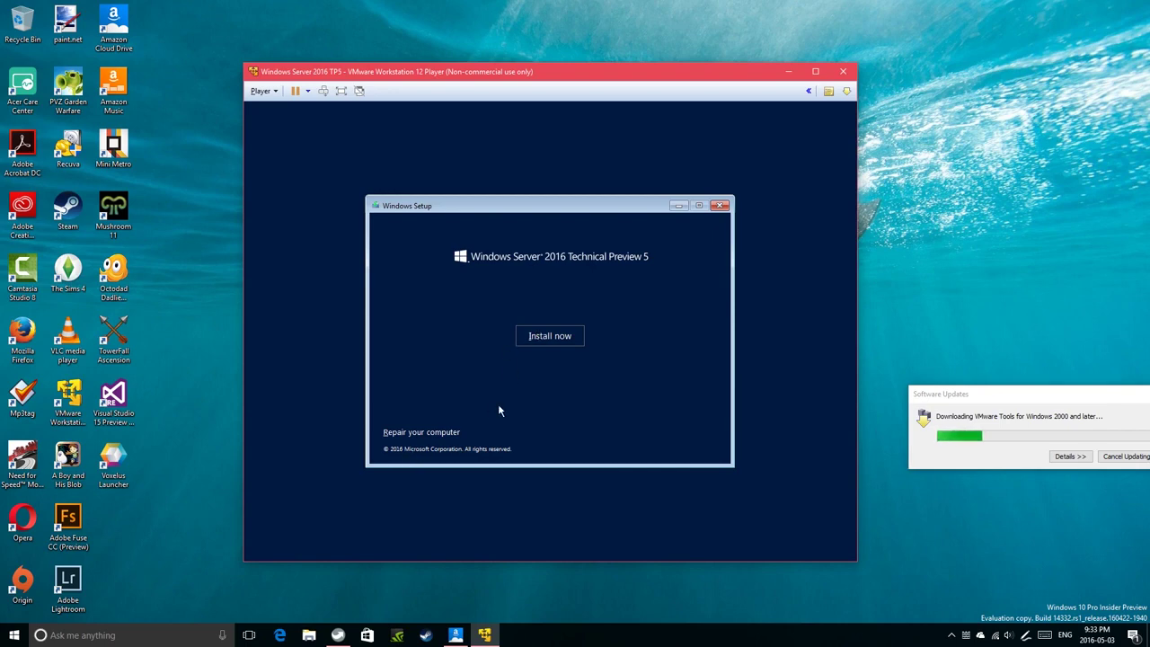
pyautogui.click(550, 337)
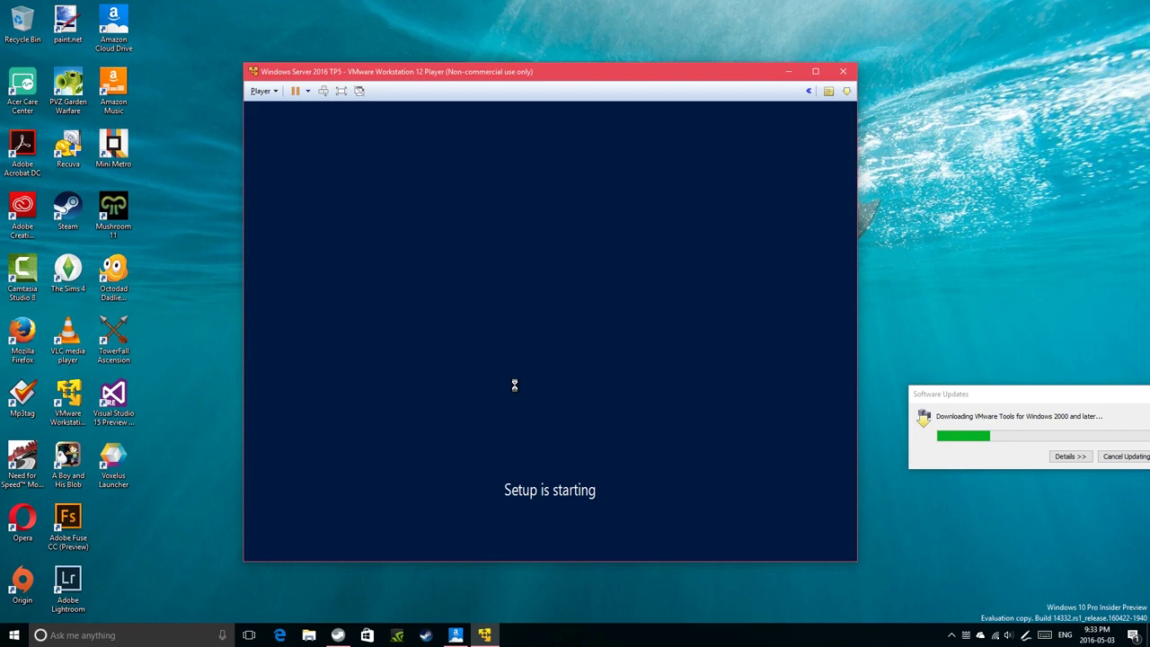
# - Check the details of the VMware Tools download, and move the update window back beside the virtual machine
pyautogui.moveTo(974, 395); pyautogui.dragTo(482, 308)
pyautogui.click(572, 369)
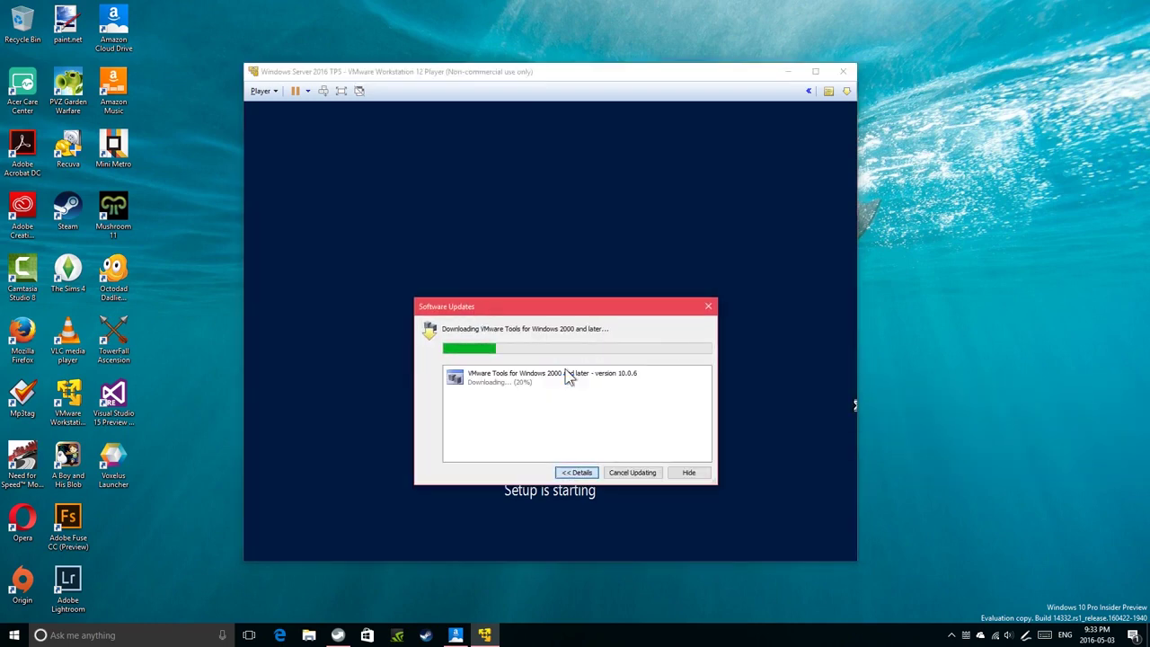
pyautogui.click(569, 473)
pyautogui.moveTo(568, 310); pyautogui.dragTo(1051, 350)
pyautogui.click(511, 341)
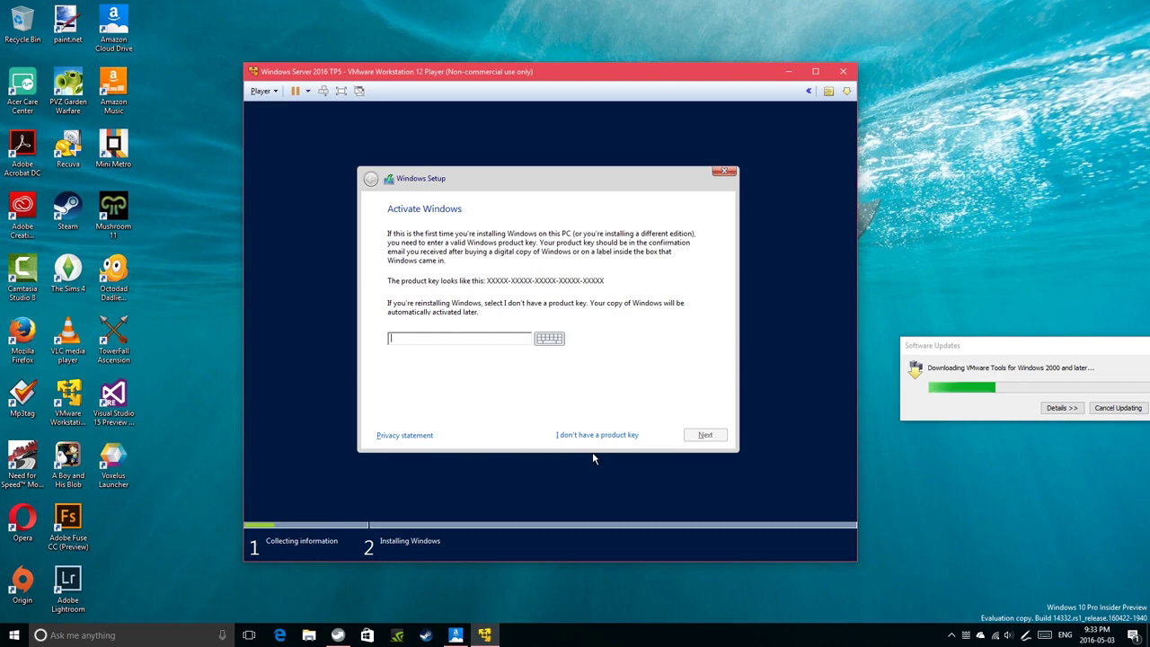
# - Continue without a product key and select Windows Server 2016 Standard Technical Preview 5 (Desktop Experience), widening the column to show full edition names
pyautogui.click(604, 436)
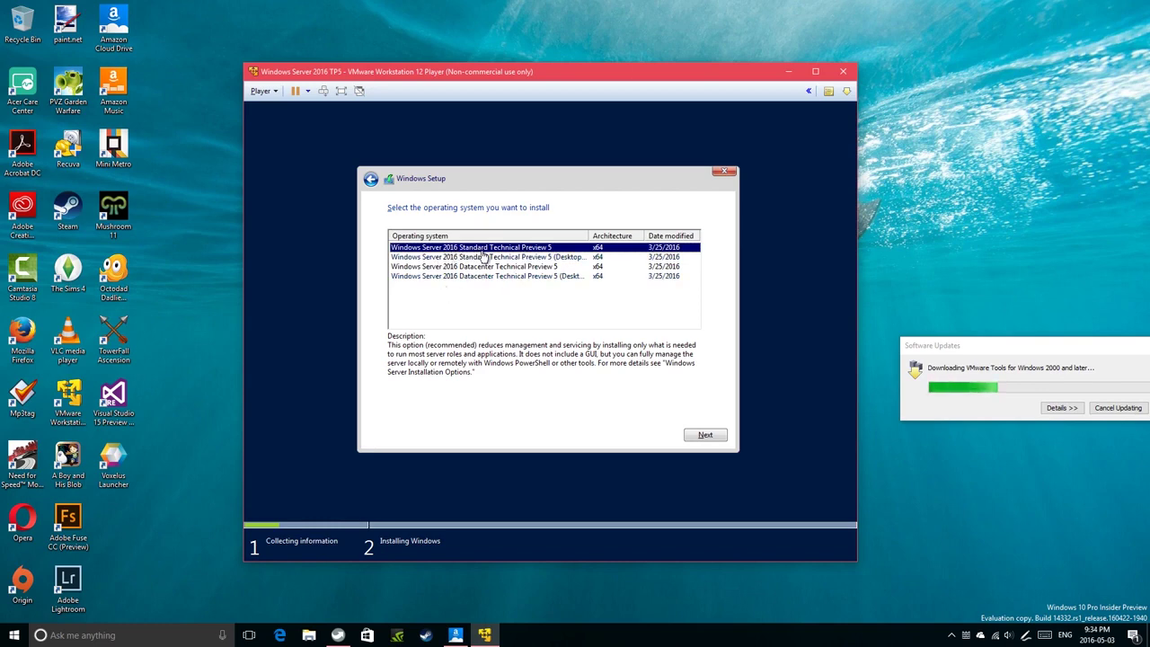
pyautogui.click(541, 258)
pyautogui.moveTo(590, 235); pyautogui.dragTo(635, 235)
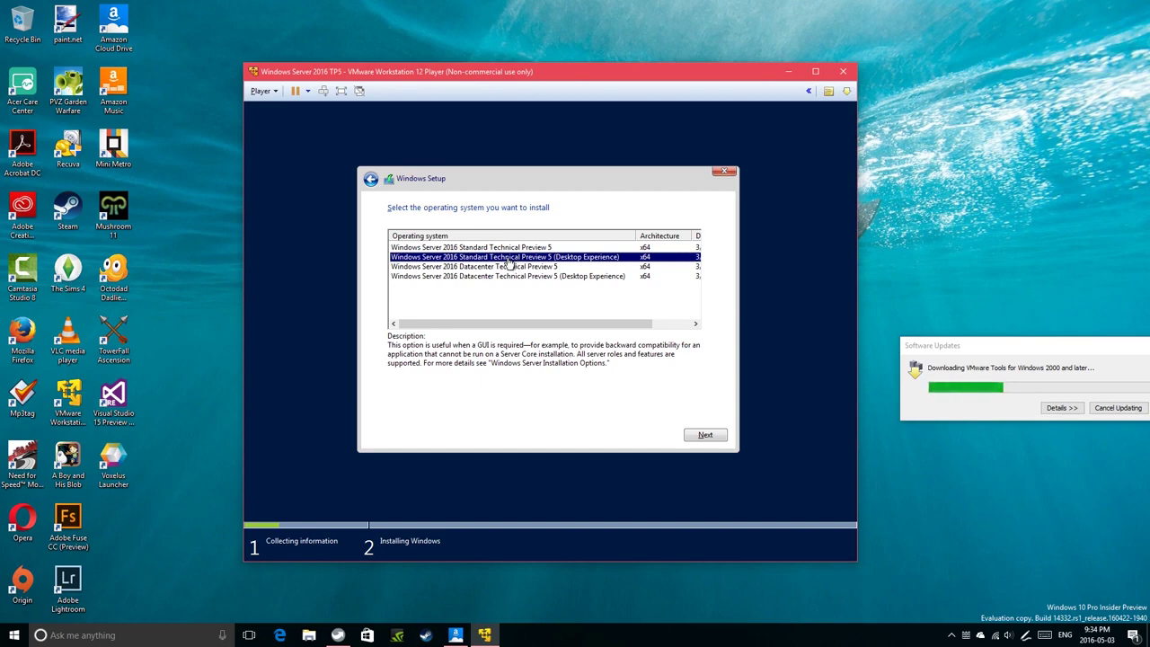
# - Compare the descriptions of the Standard Technical Preview 5 edition with and without Desktop Experience, ending on the Desktop Experience edition
pyautogui.click(518, 248)
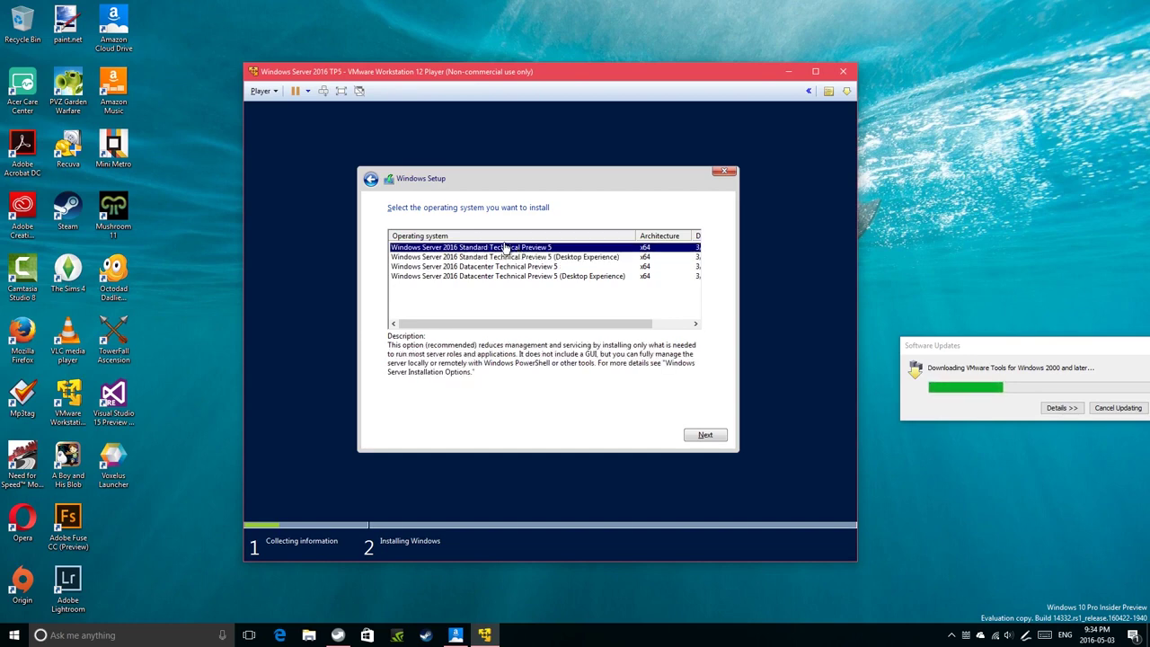
pyautogui.click(568, 258)
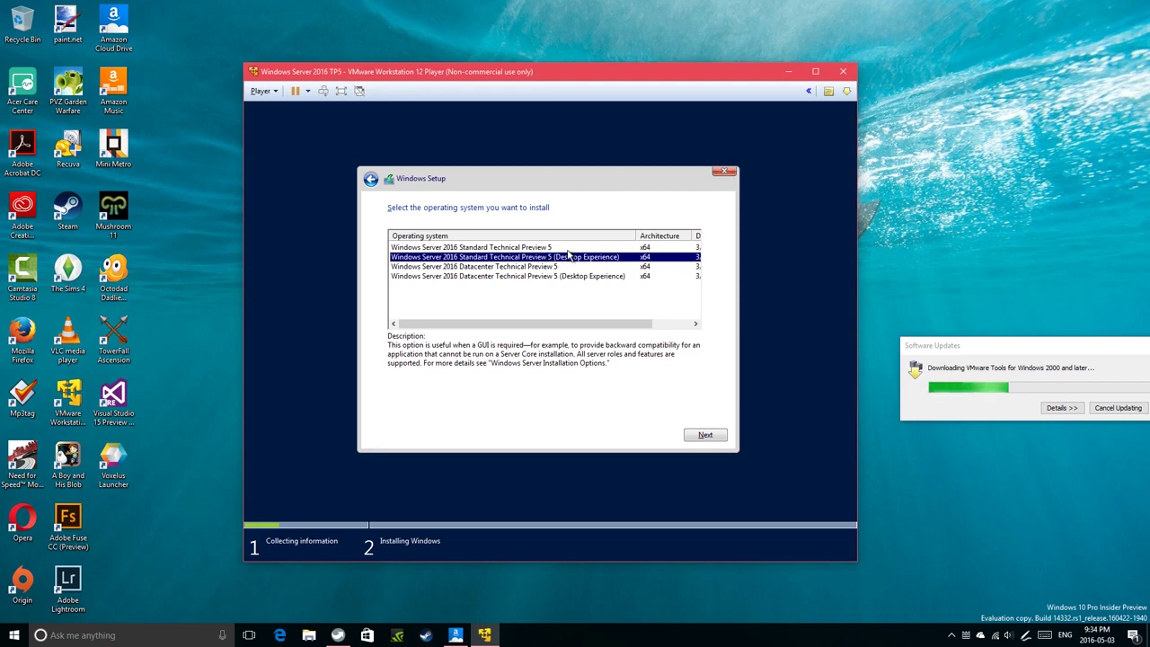
pyautogui.press('Up')
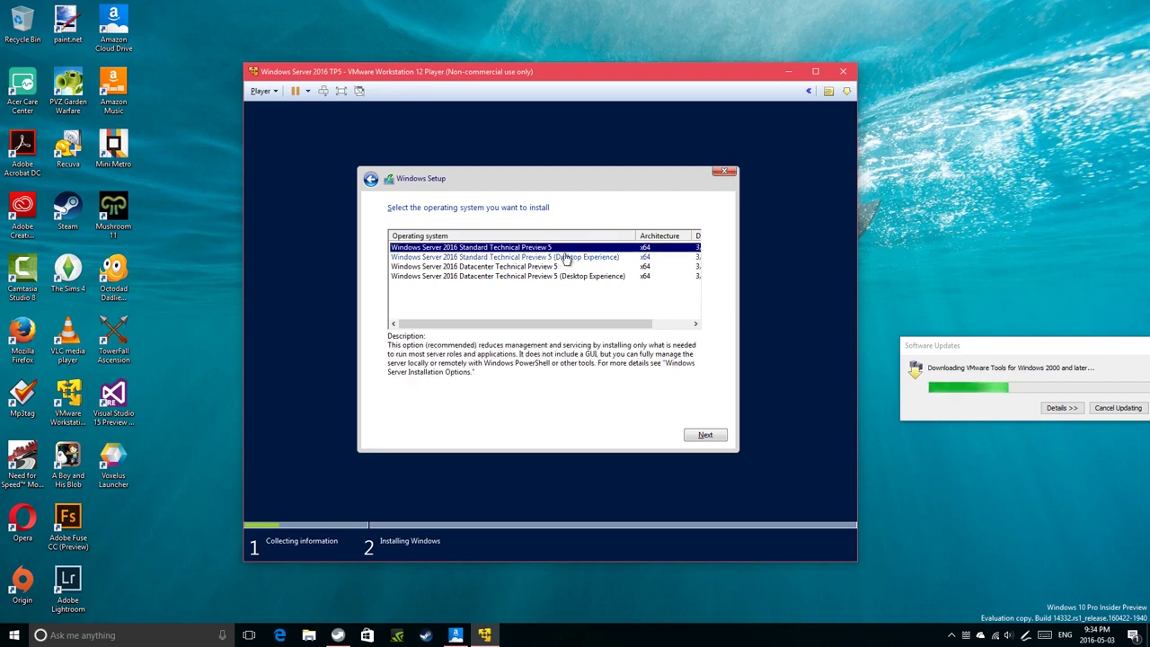
pyautogui.click(564, 259)
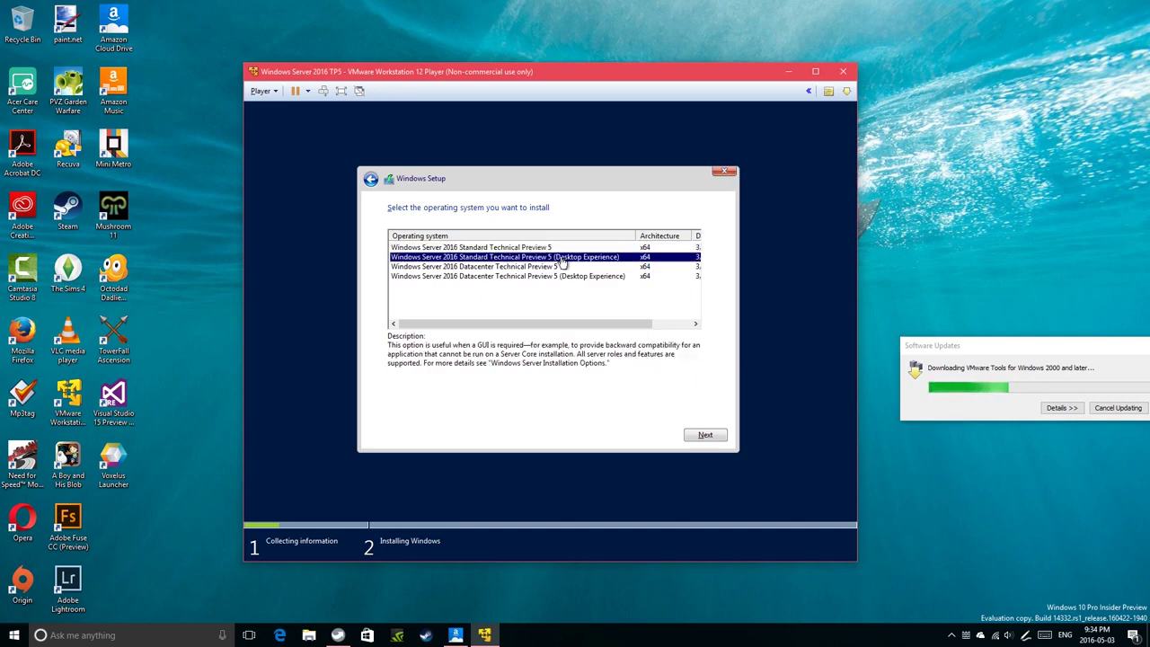
pyautogui.click(563, 251)
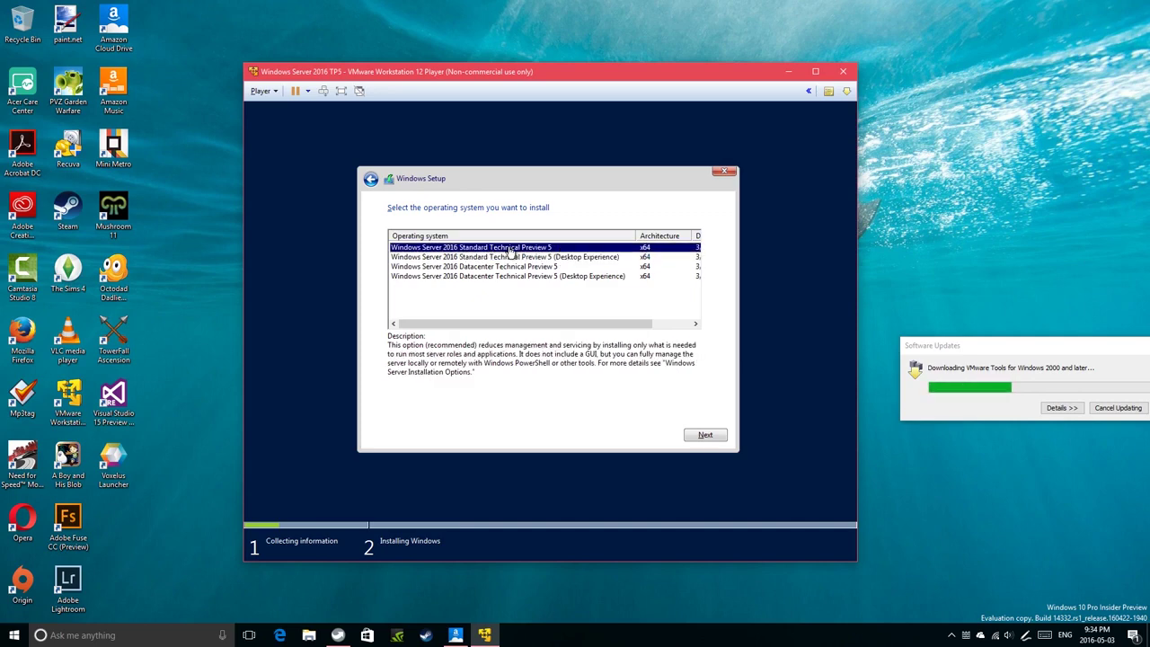
pyautogui.click(576, 259)
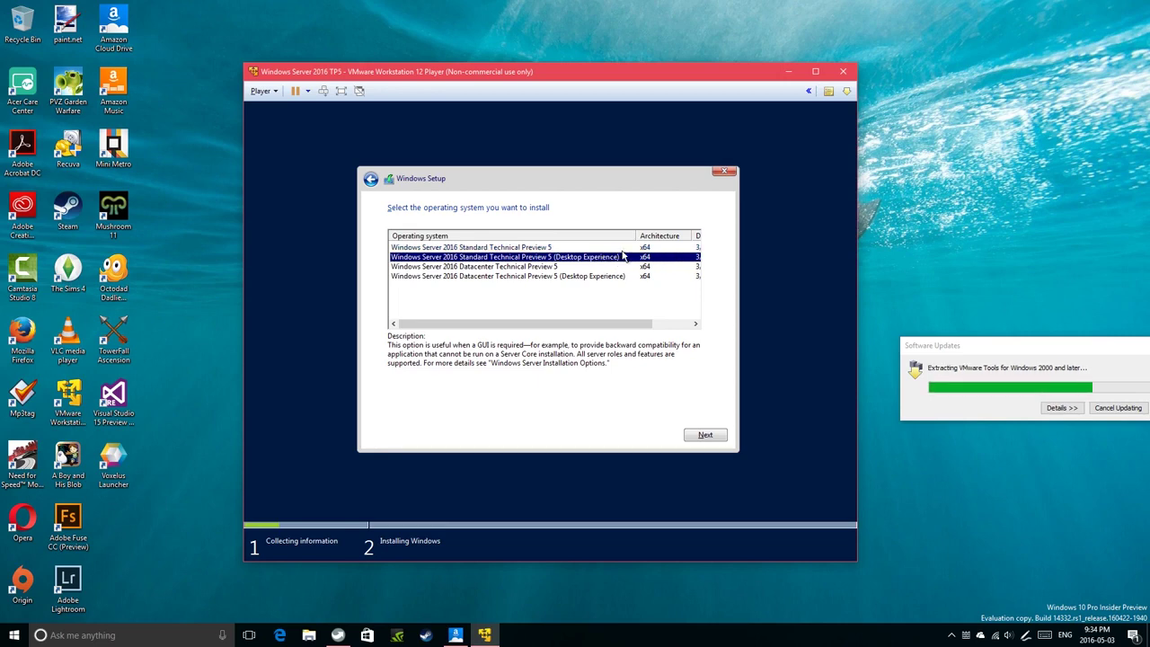
# - Grant VMware the requested administrator privilege, and move aside and dismiss the VMware Player error
pyautogui.moveTo(638, 236); pyautogui.dragTo(586, 235)
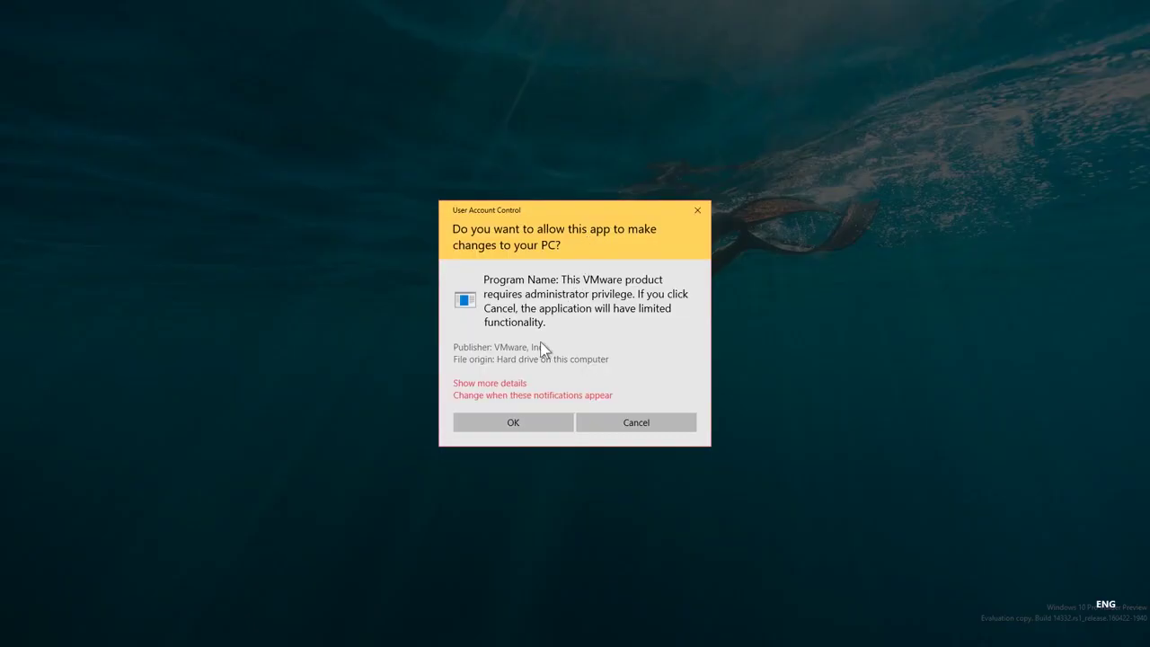
pyautogui.click(533, 424)
pyautogui.moveTo(537, 387); pyautogui.dragTo(559, 235)
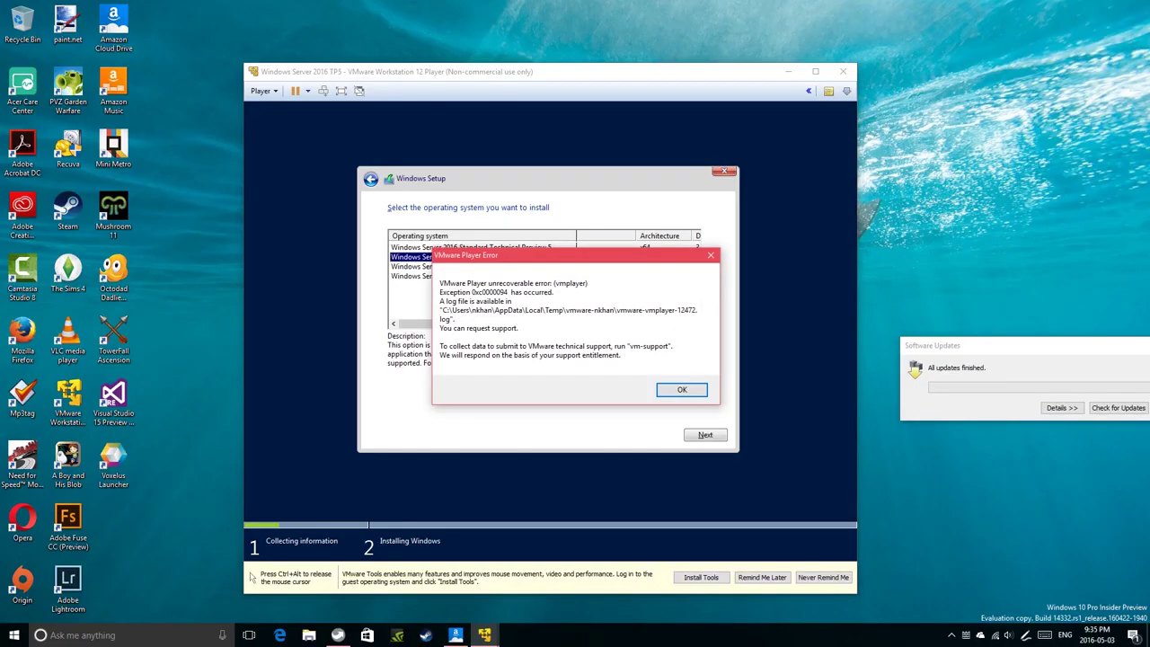
pyautogui.moveTo(604, 396); pyautogui.dragTo(543, 408)
pyautogui.moveTo(656, 255); pyautogui.dragTo(845, 103)
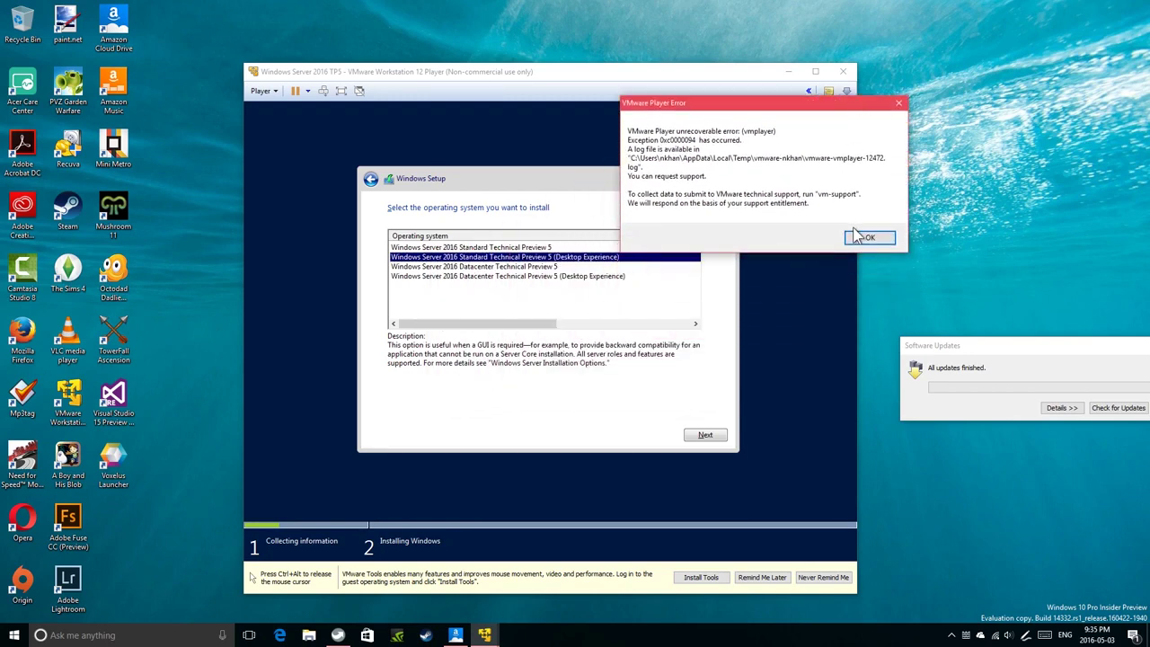
pyautogui.click(868, 237)
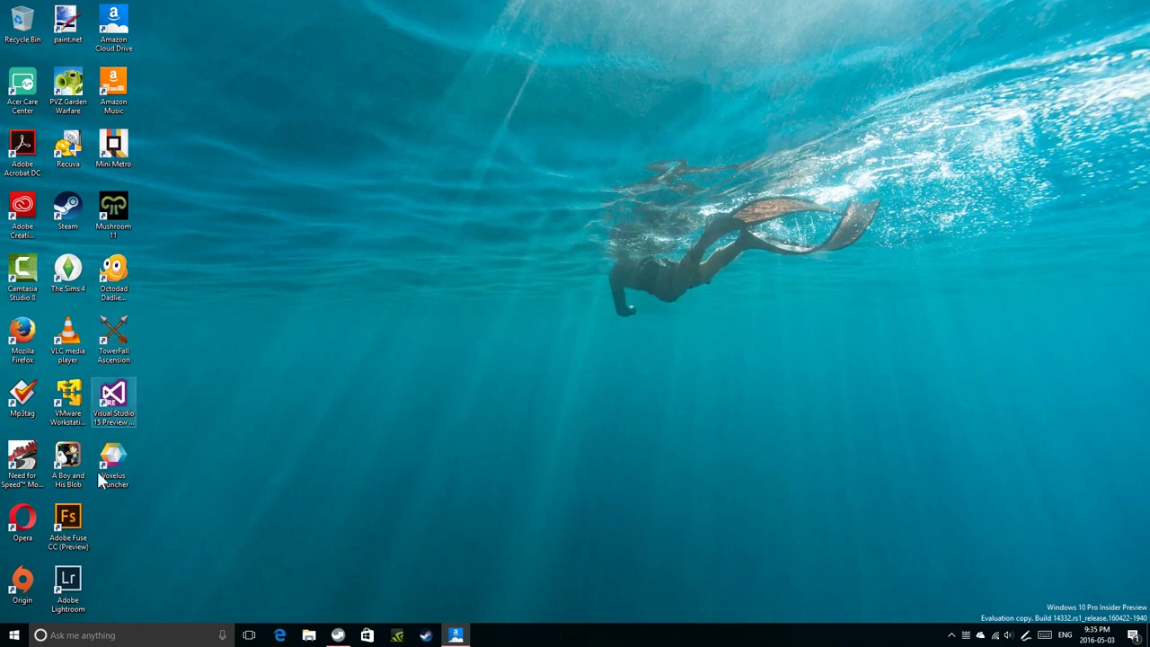
# - Reopen VMware Workstation 12 Player and start the Windows Server 2016 TP5 virtual machine from its library
pyautogui.click(13, 636)
pyautogui.press('Escape')
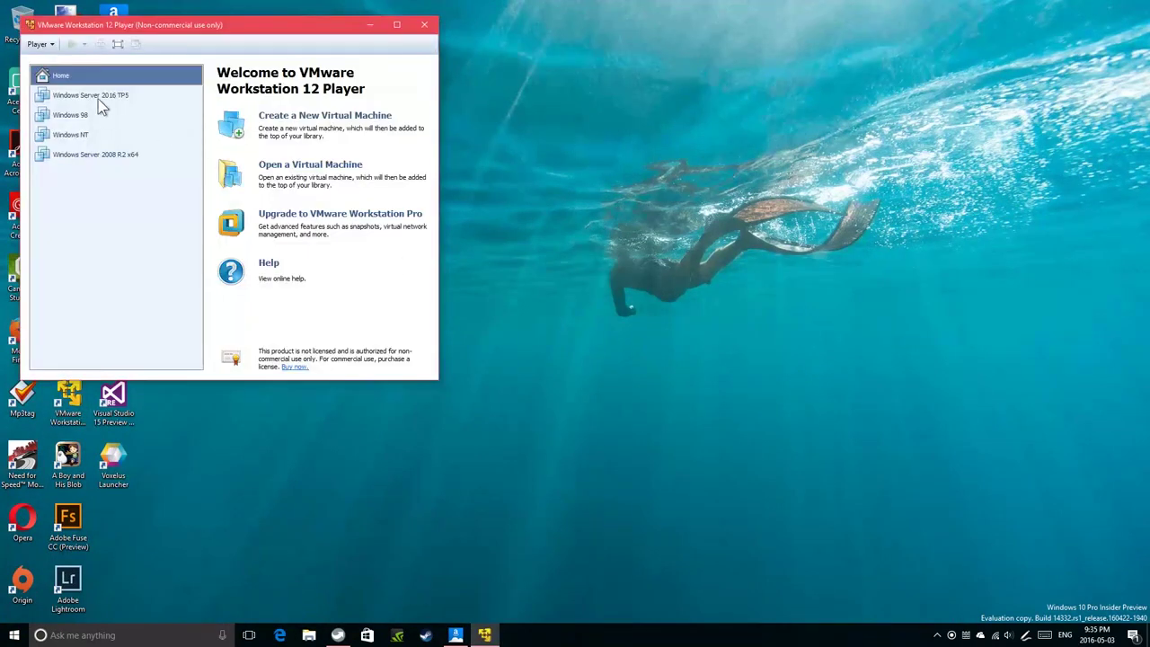
pyautogui.doubleClick(99, 98)
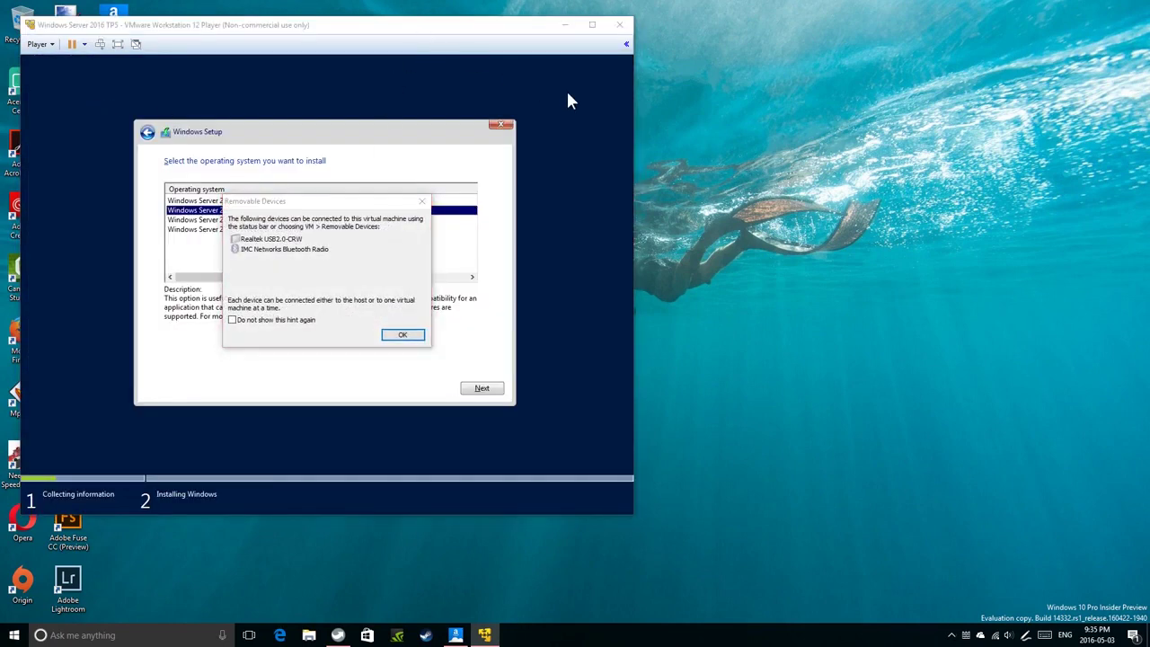
# - Dismiss the removable devices hint and move the virtual machine window toward the middle of the desktop
pyautogui.click(403, 334)
pyautogui.moveTo(453, 29); pyautogui.dragTo(634, 81)
pyautogui.click(544, 329)
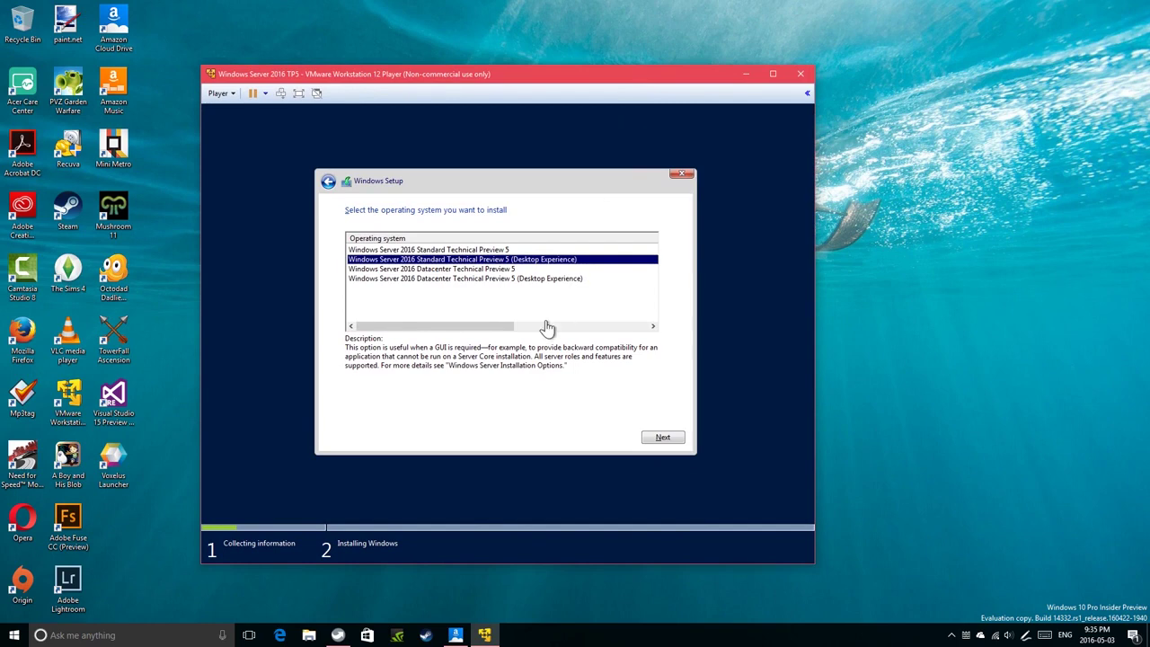
# - Continue with the Windows Server 2016 Standard Technical Preview 5 (Desktop Experience) edition and accept the license terms
pyautogui.click(510, 251)
pyautogui.click(509, 261)
pyautogui.click(662, 438)
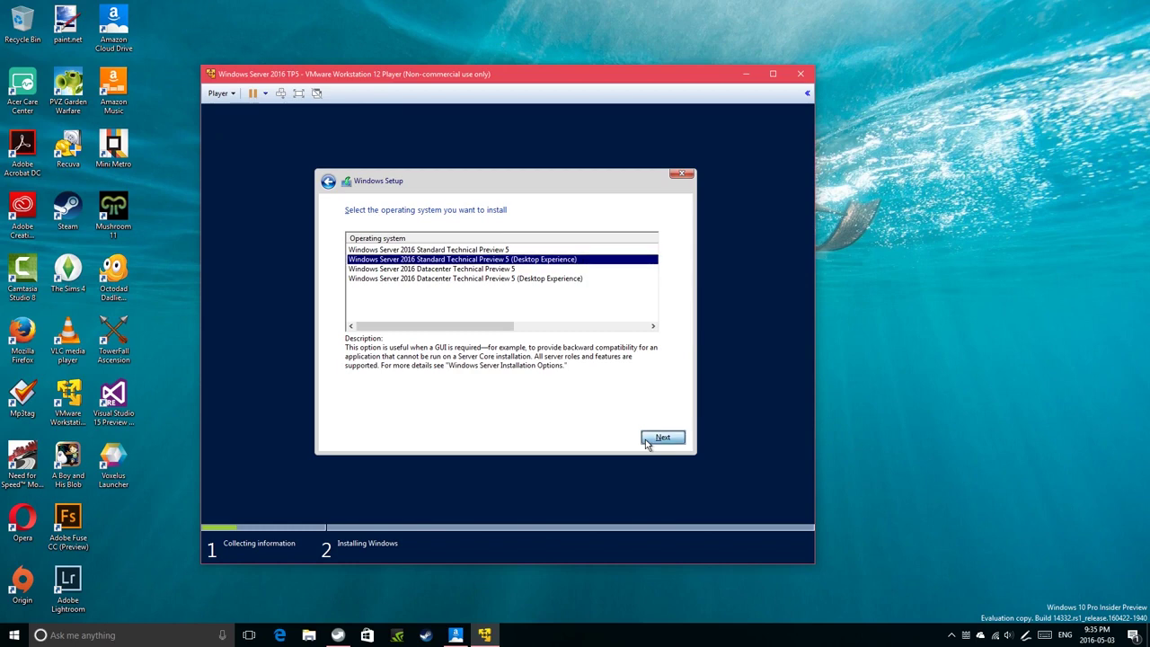
pyautogui.click(366, 411)
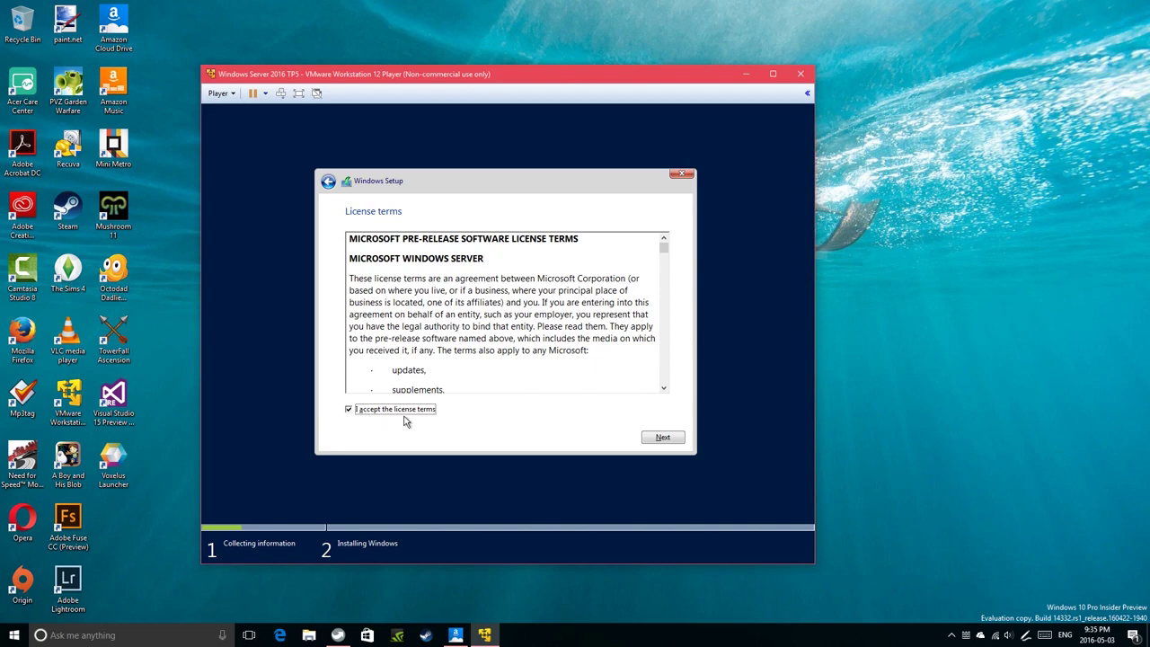
pyautogui.click(646, 440)
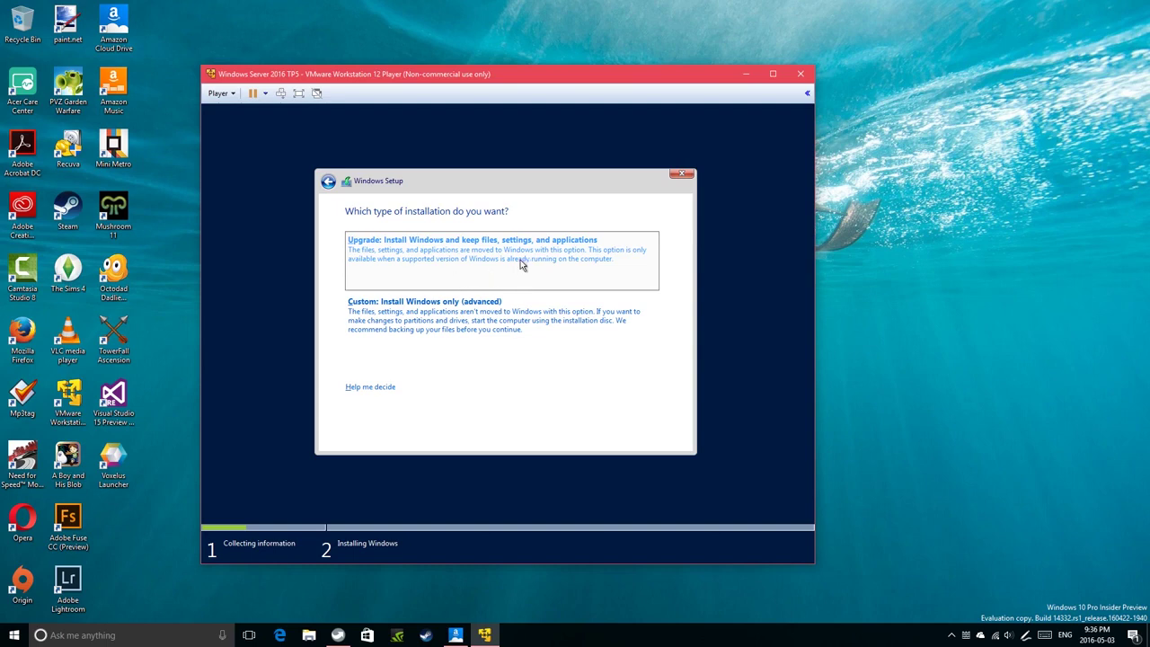
pyautogui.click(508, 318)
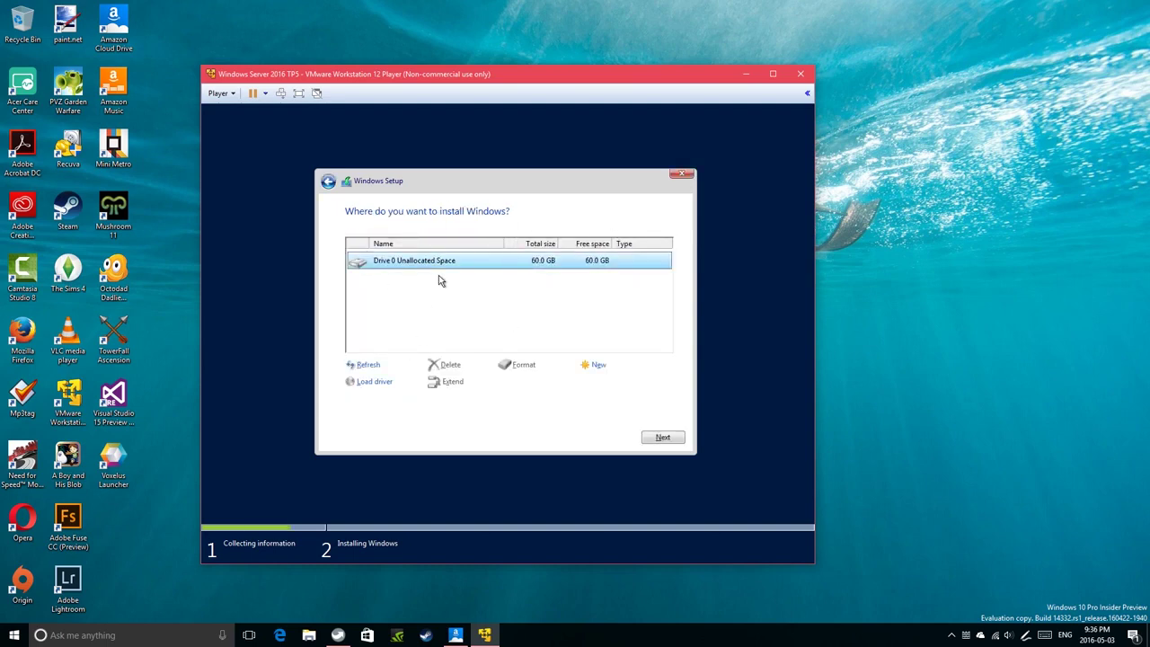
pyautogui.click(328, 182)
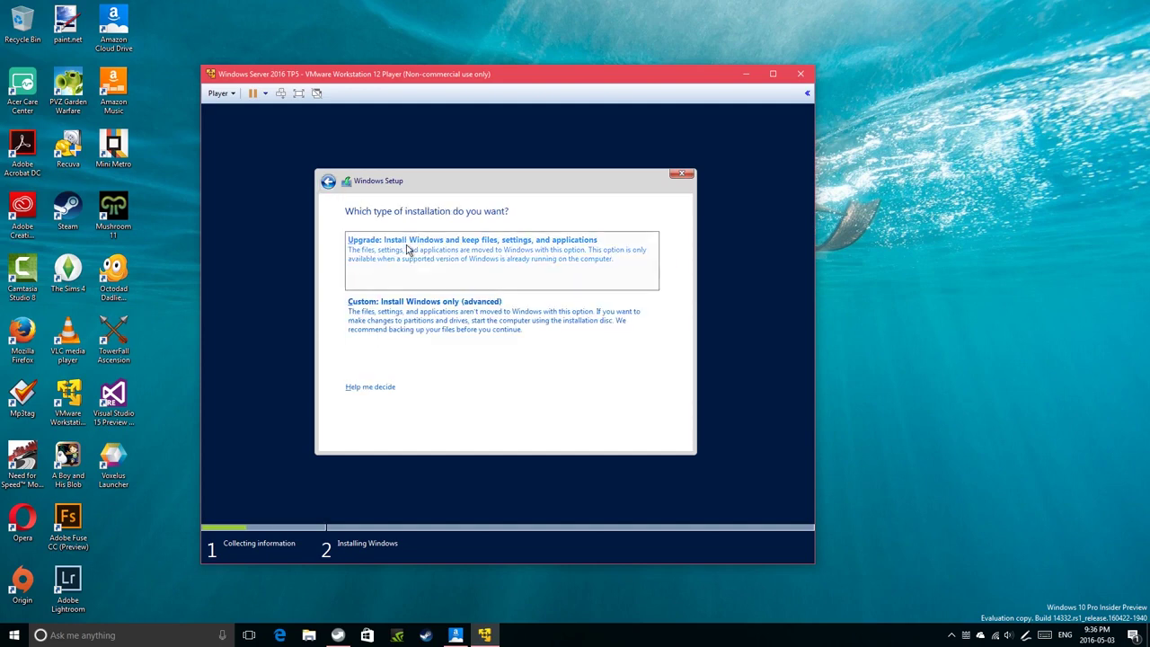
pyautogui.click(423, 320)
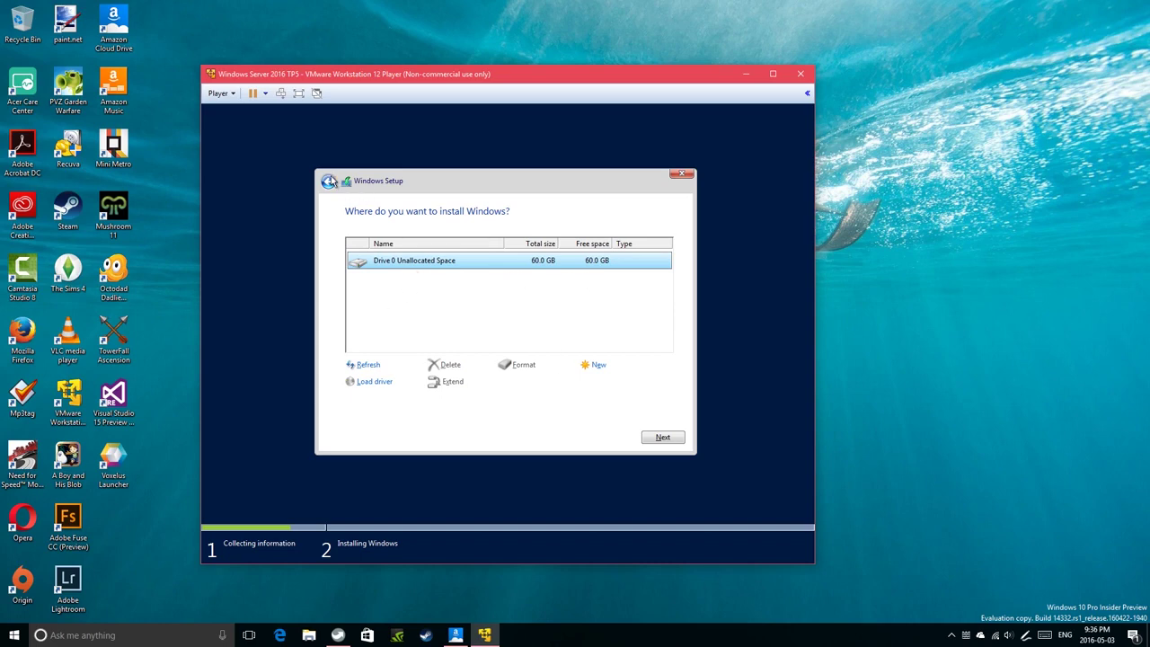
pyautogui.click(329, 182)
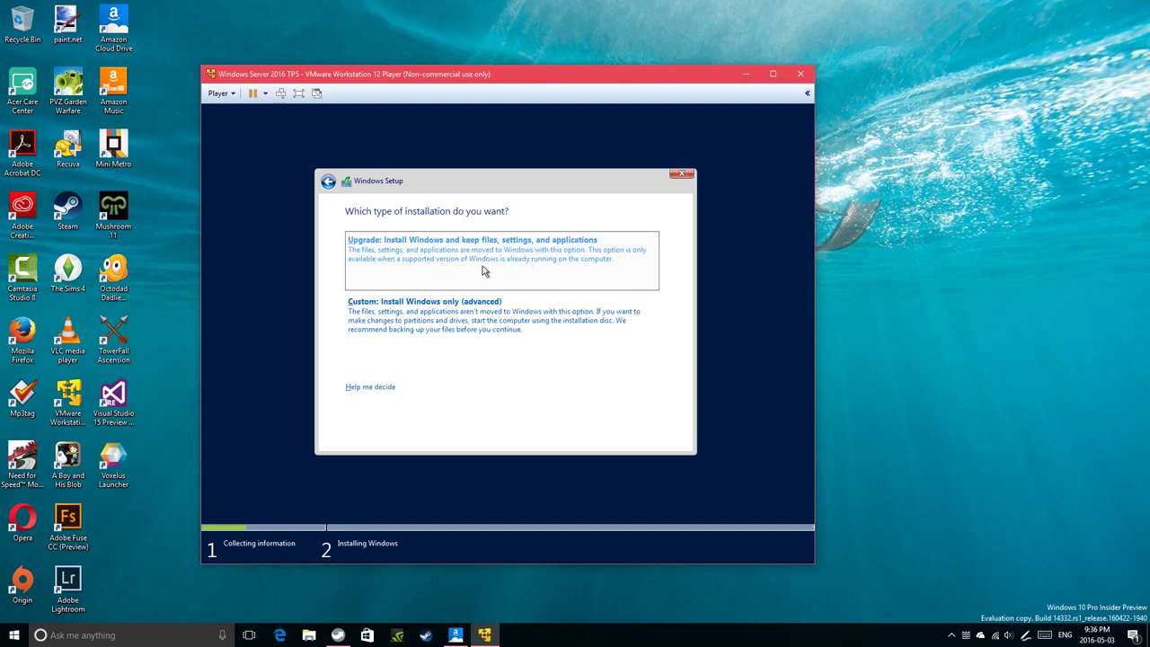
# - Choose the custom Windows-only installation and create a 61440 MB partition from Drive 0's unallocated space, allowing the additional system partitions
pyautogui.click(477, 318)
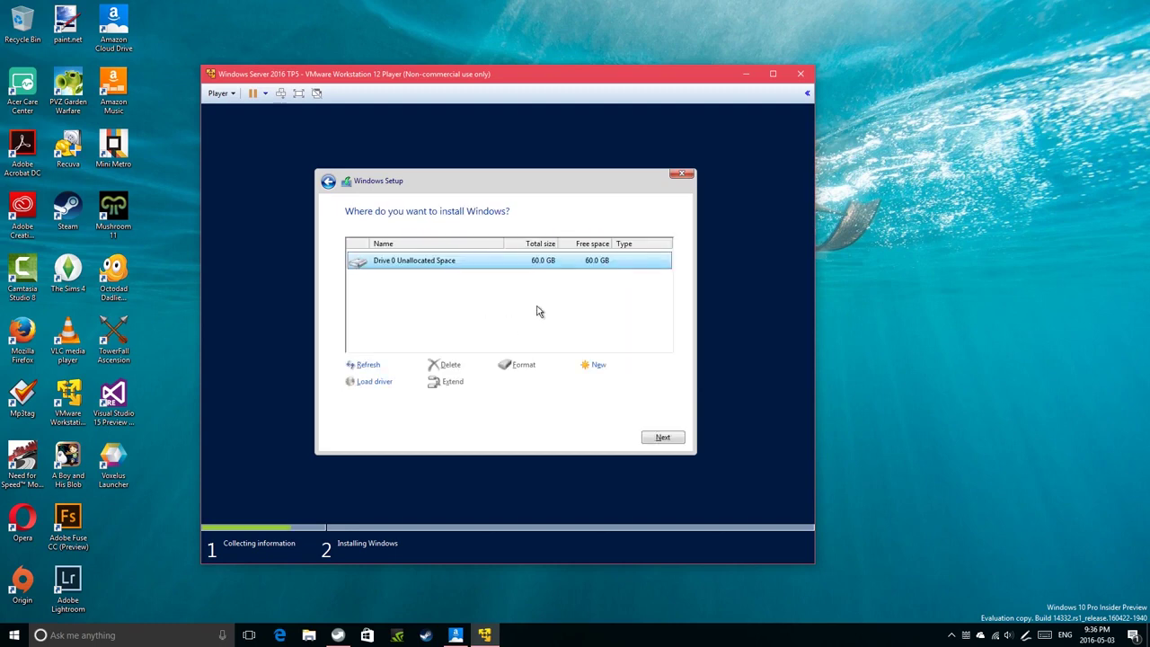
pyautogui.click(590, 366)
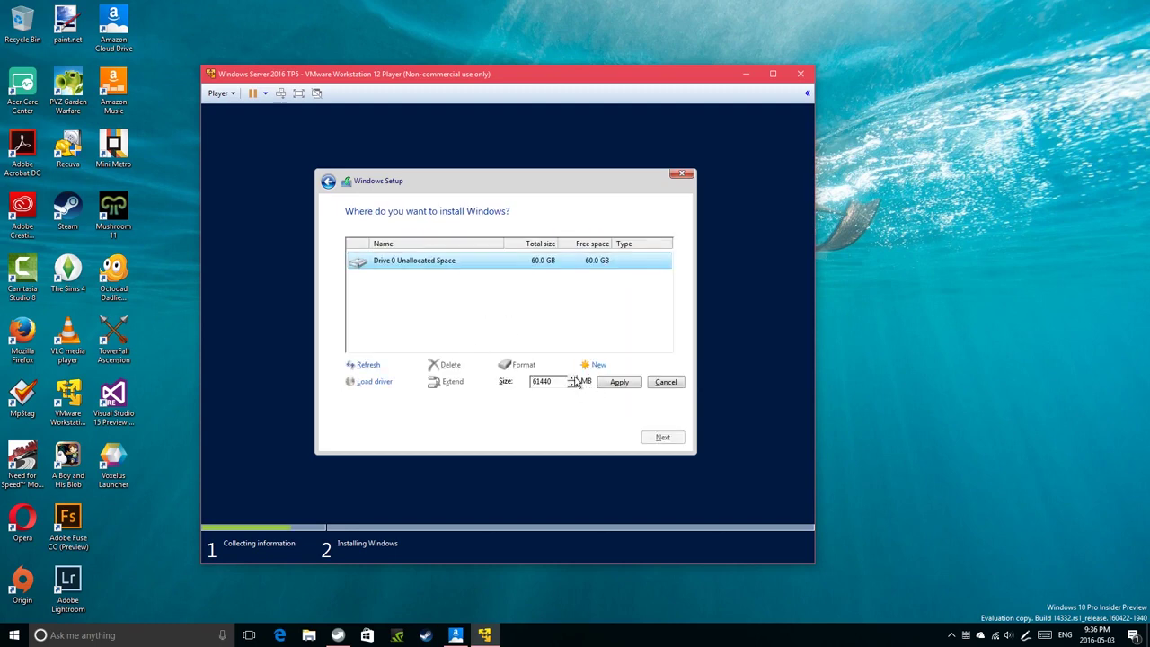
pyautogui.click(614, 382)
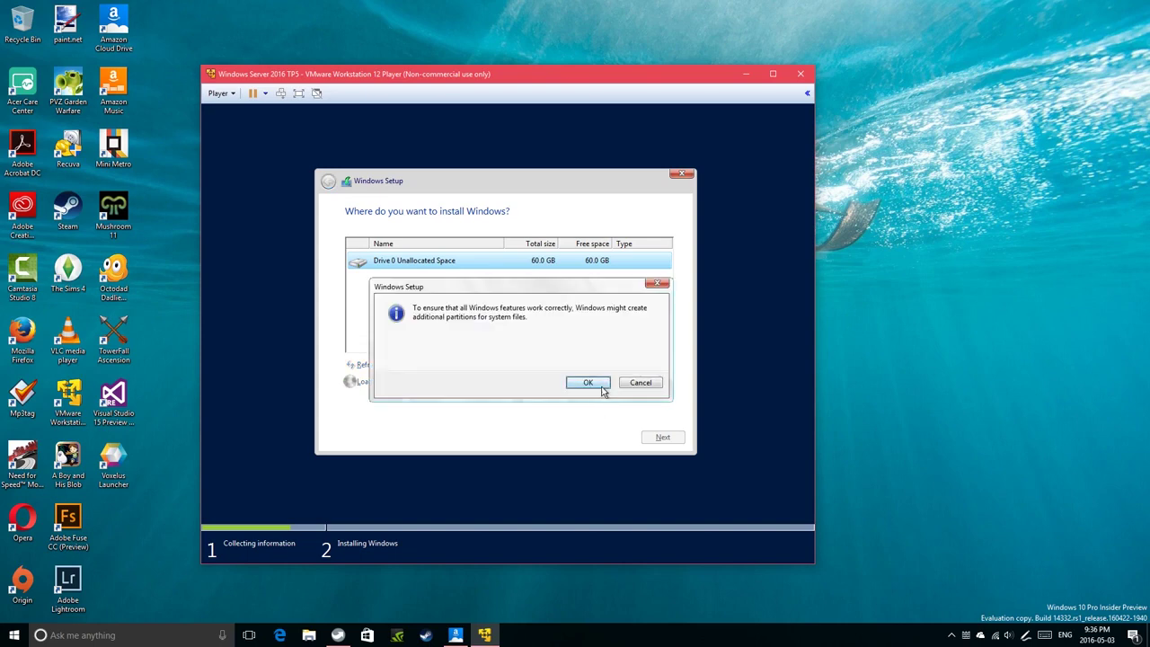
pyautogui.click(591, 384)
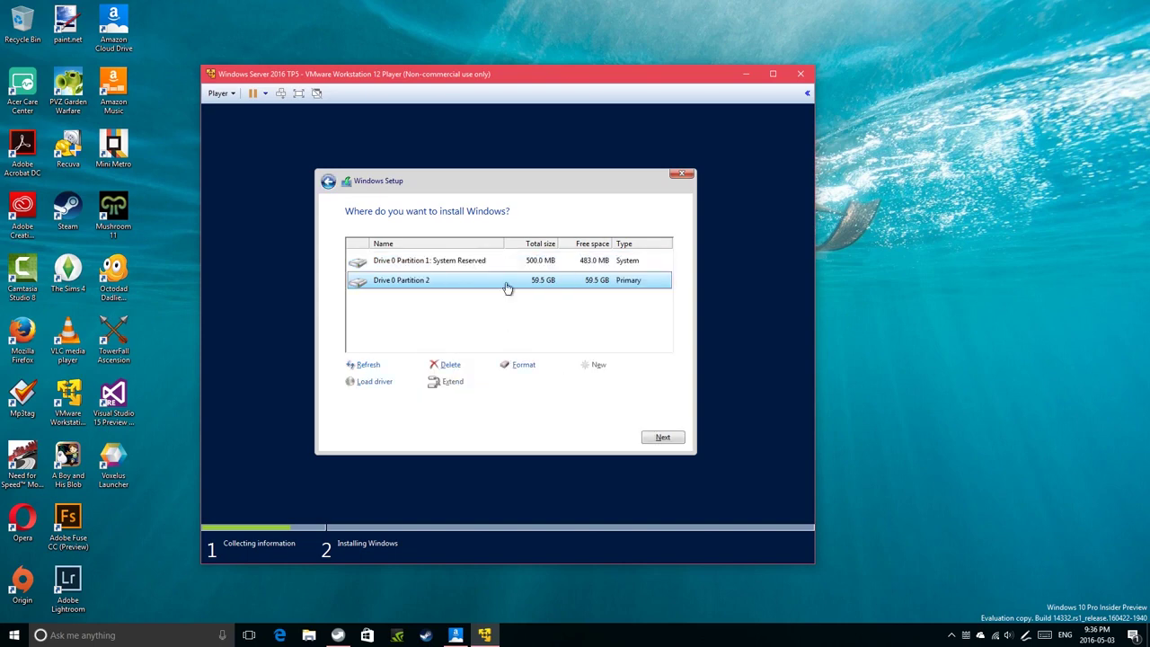
# - Start installing Windows on Drive 0 Partition 2 and shift the virtual machine window slightly
pyautogui.click(462, 260)
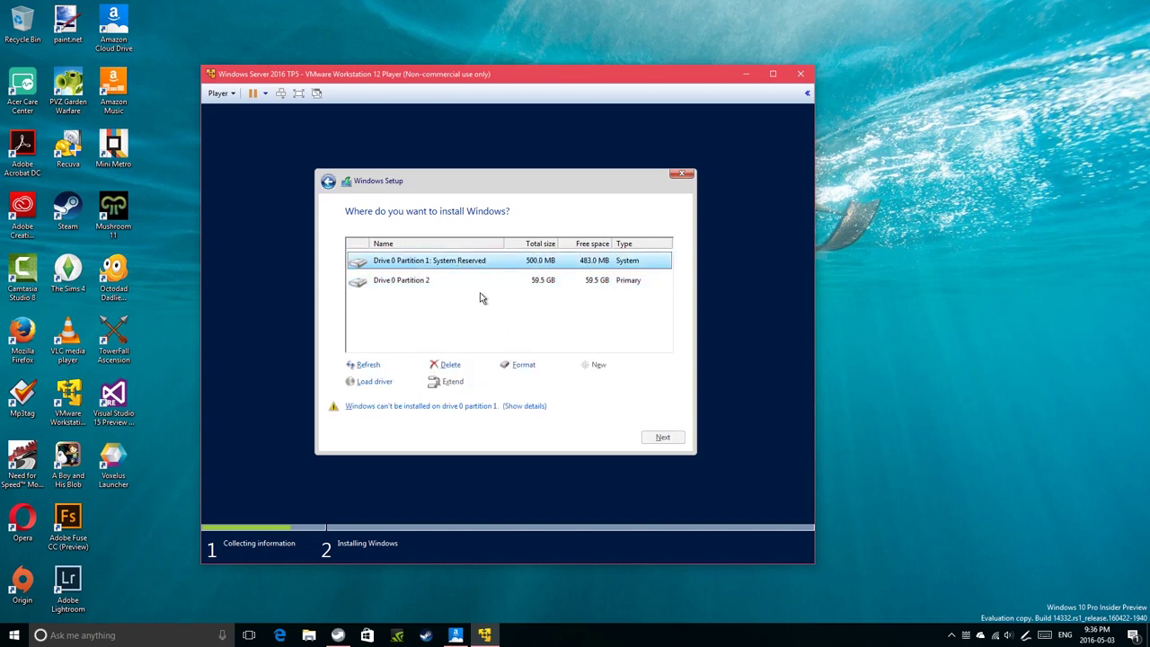
pyautogui.click(478, 288)
pyautogui.click(664, 439)
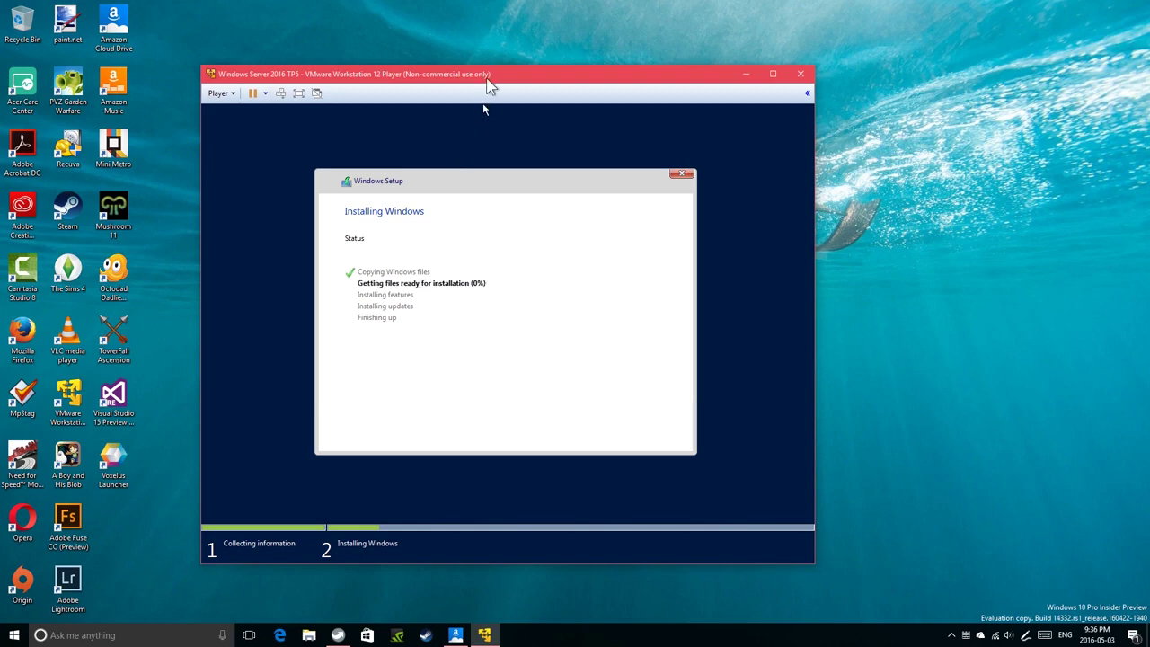
pyautogui.moveTo(487, 77); pyautogui.dragTo(511, 73)
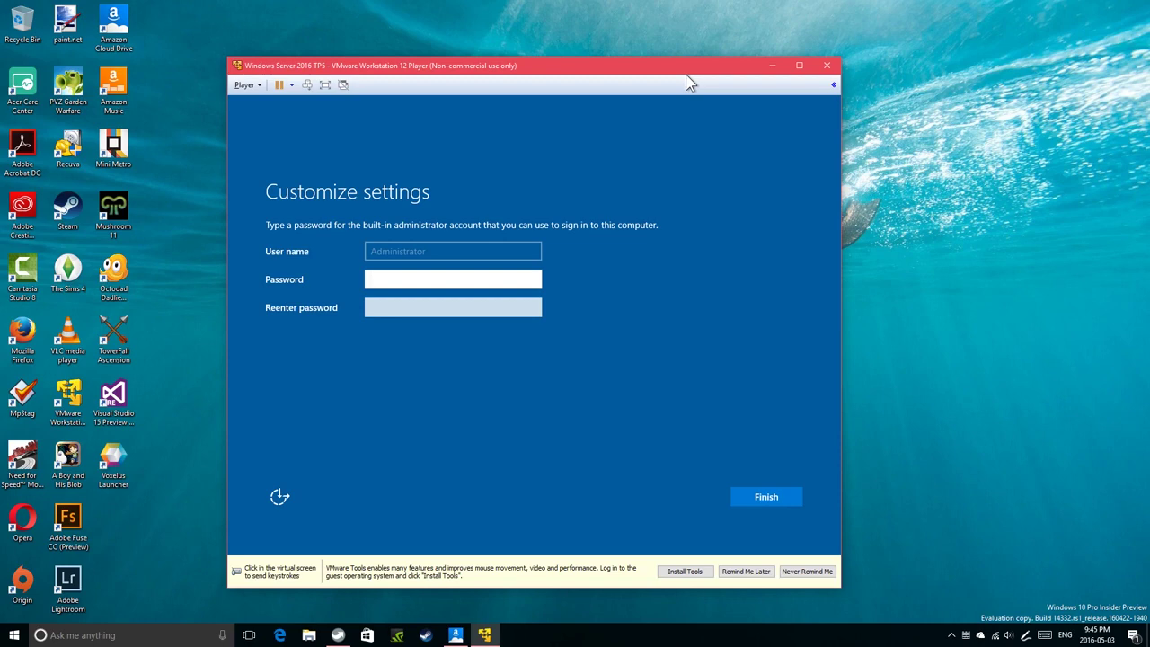
# - Enter and re-enter a password for the built-in Administrator account and finish customizing the settings
pyautogui.click(544, 226)
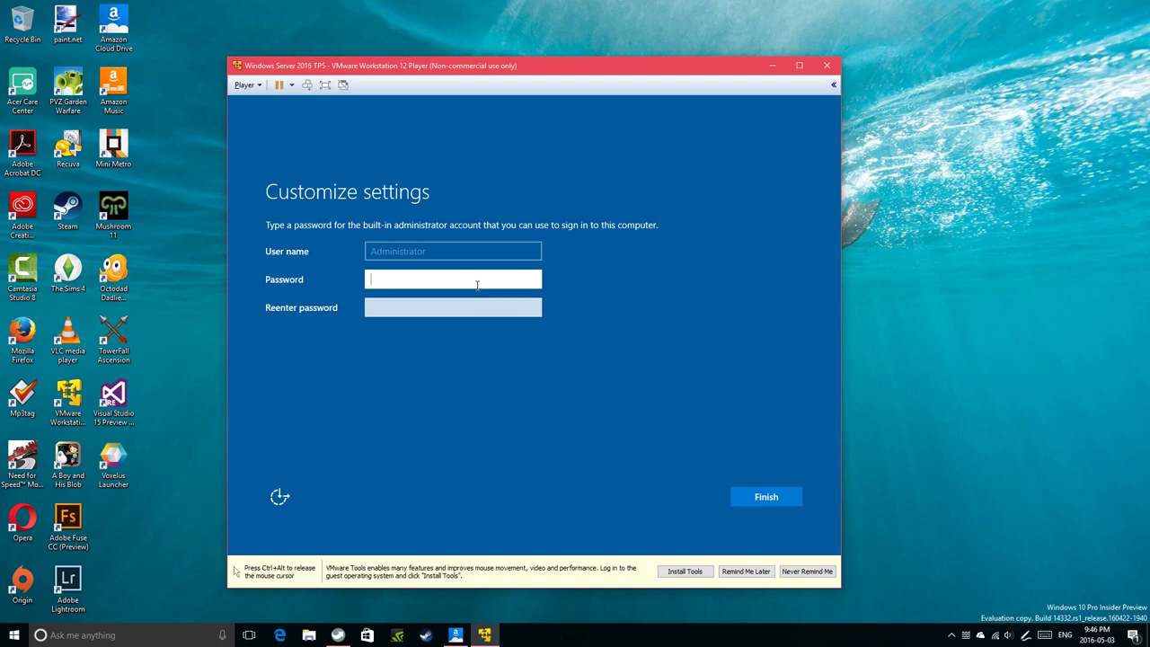
pyautogui.write('••••••••••••')
pyautogui.press('Tab')
pyautogui.write('••••••••••••')
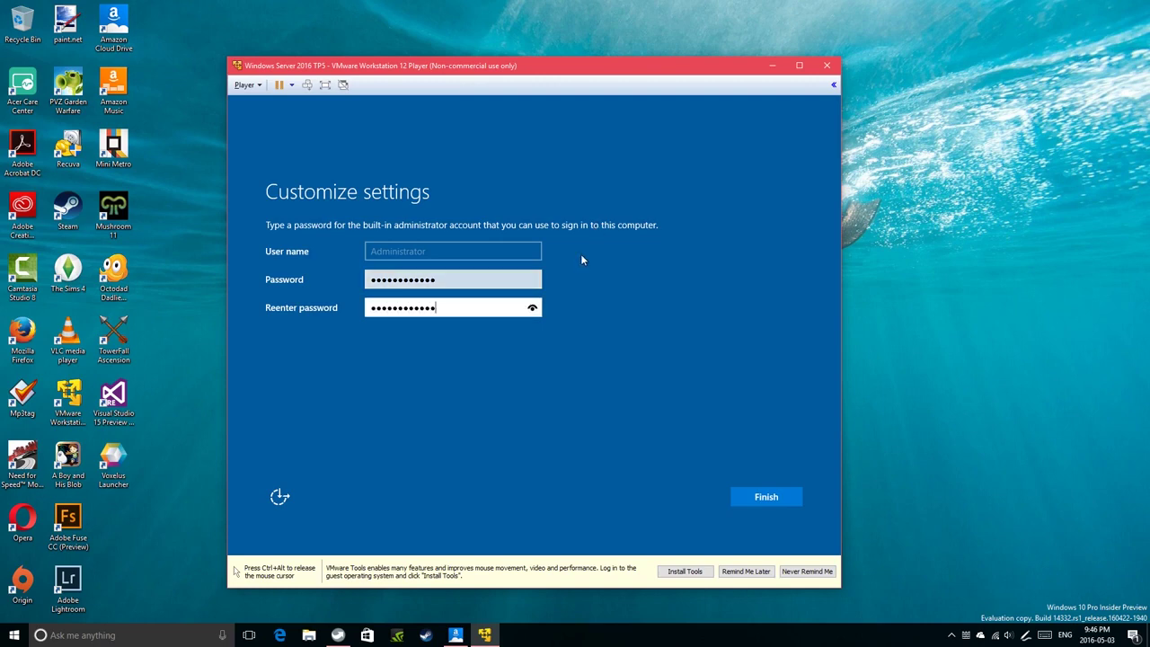
pyautogui.click(768, 505)
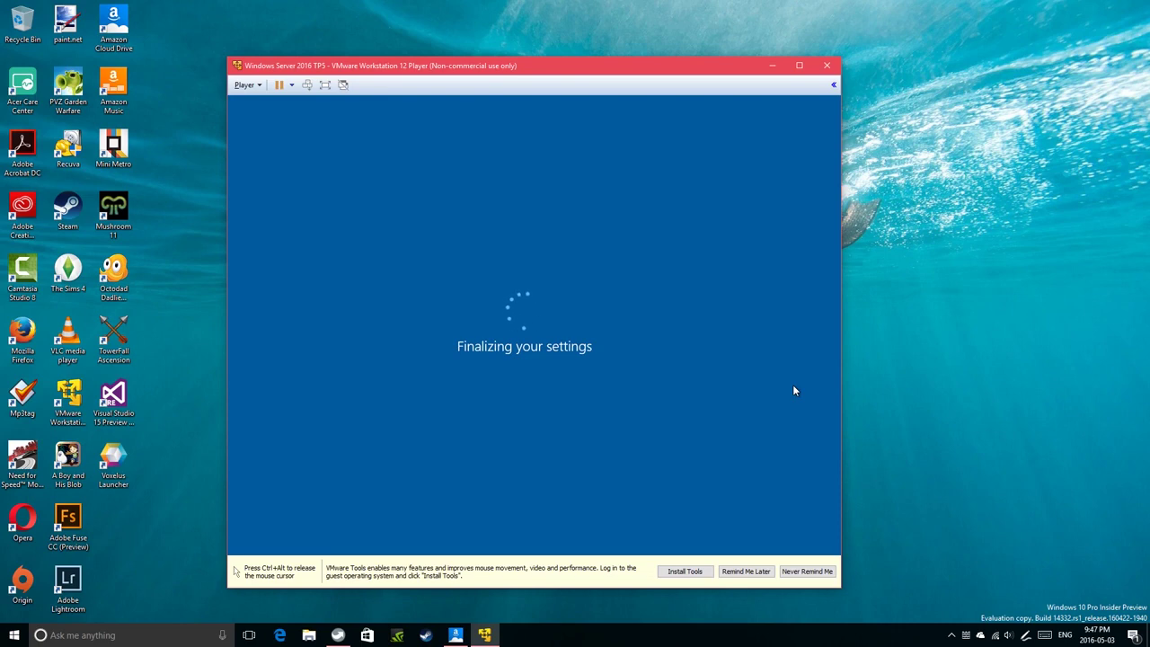
pyautogui.hotkey('ctrl', 'alt')
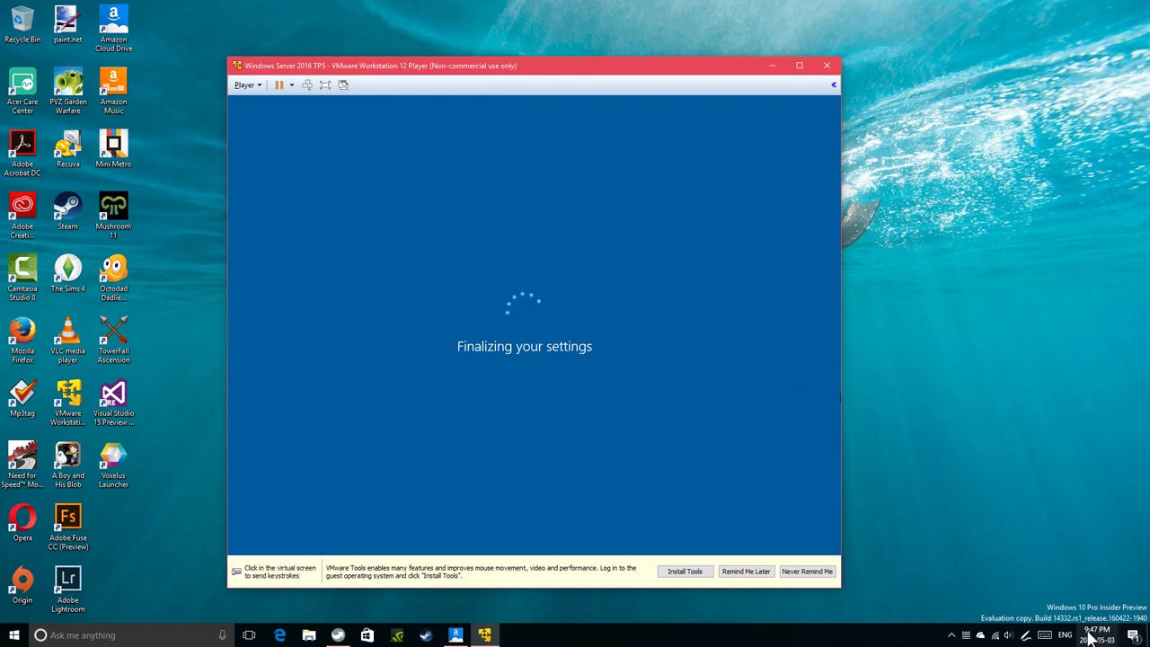
pyautogui.moveTo(1090, 637)
pyautogui.click(342, 377)
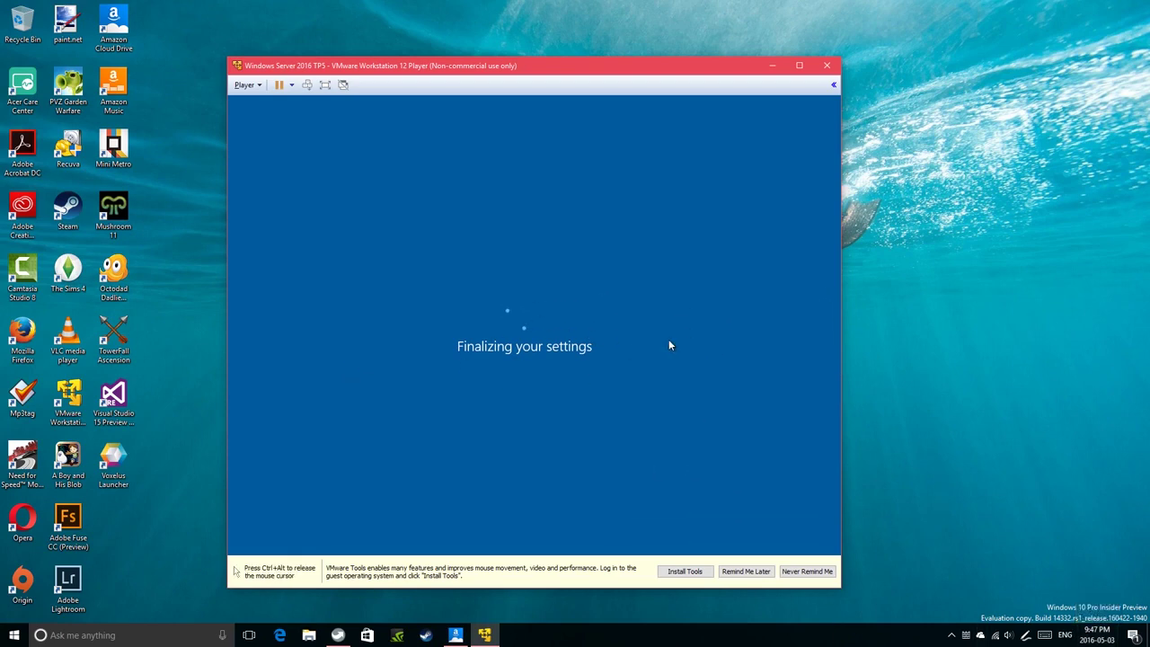
pyautogui.hotkey('ctrl', 'alt')
pyautogui.click(1053, 438)
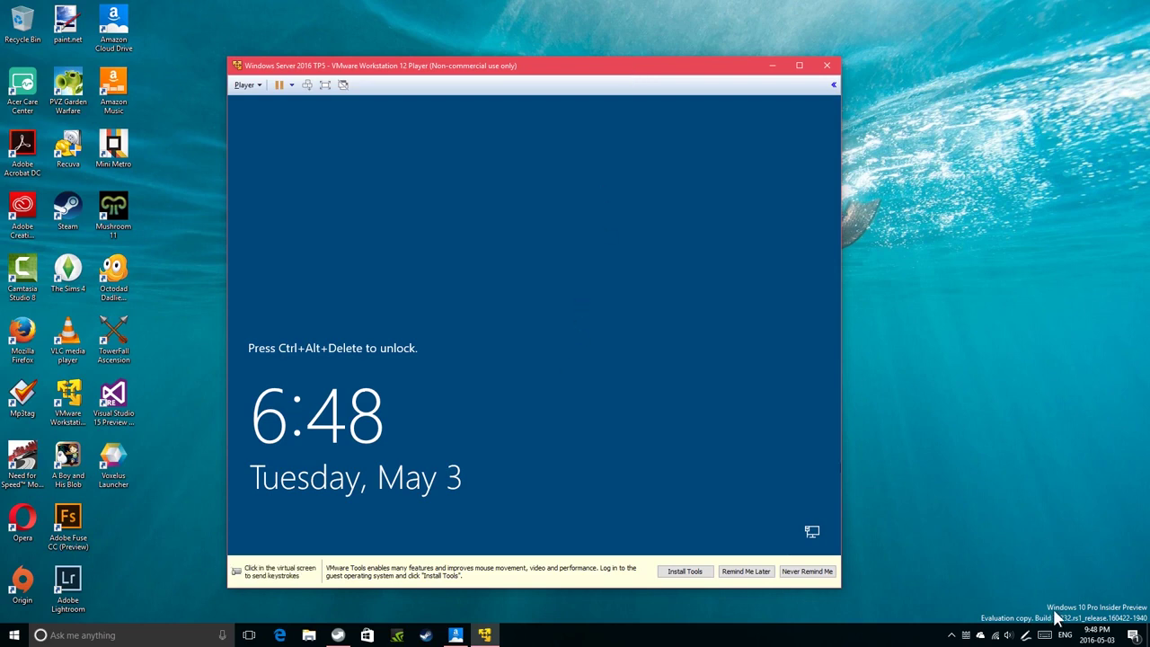
# - Unlock the server's lock screen from the host and sign in to the Administrator account with its password
pyautogui.click(629, 380)
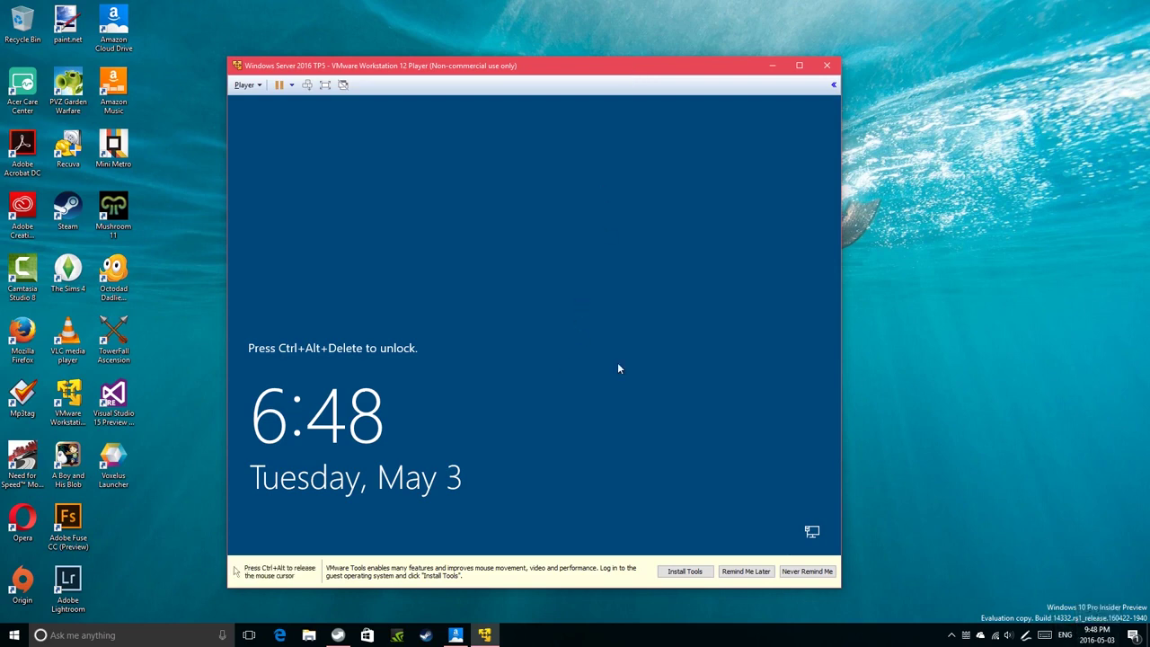
pyautogui.hotkey('ctrl', 'alt')
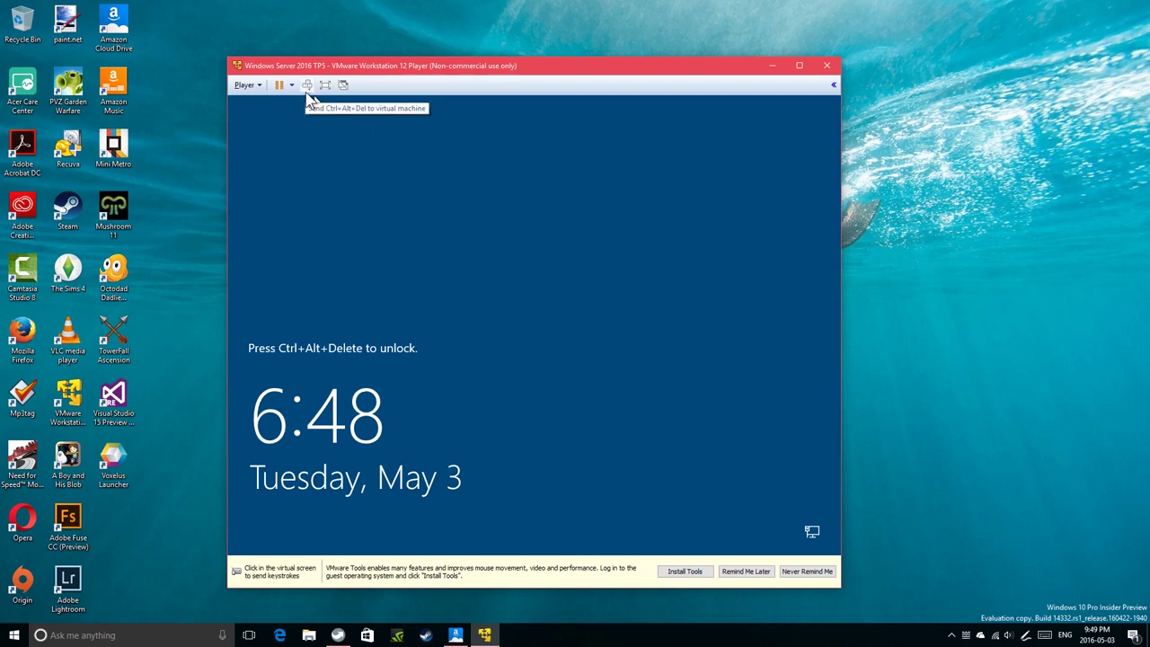
pyautogui.click(371, 171)
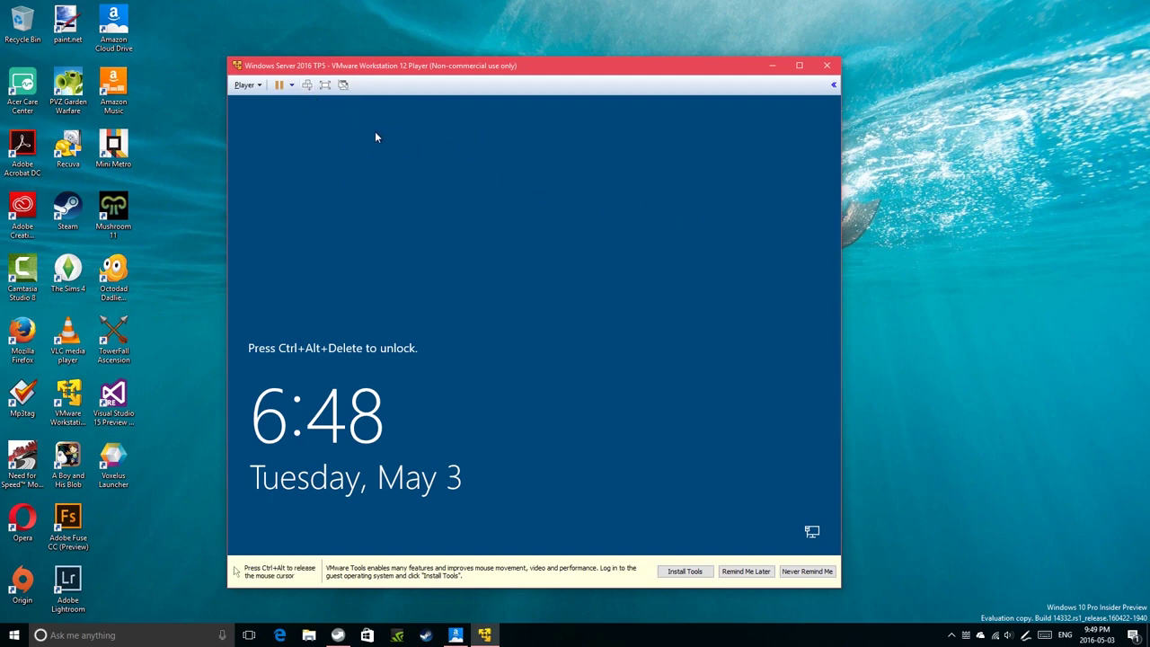
pyautogui.click(308, 84)
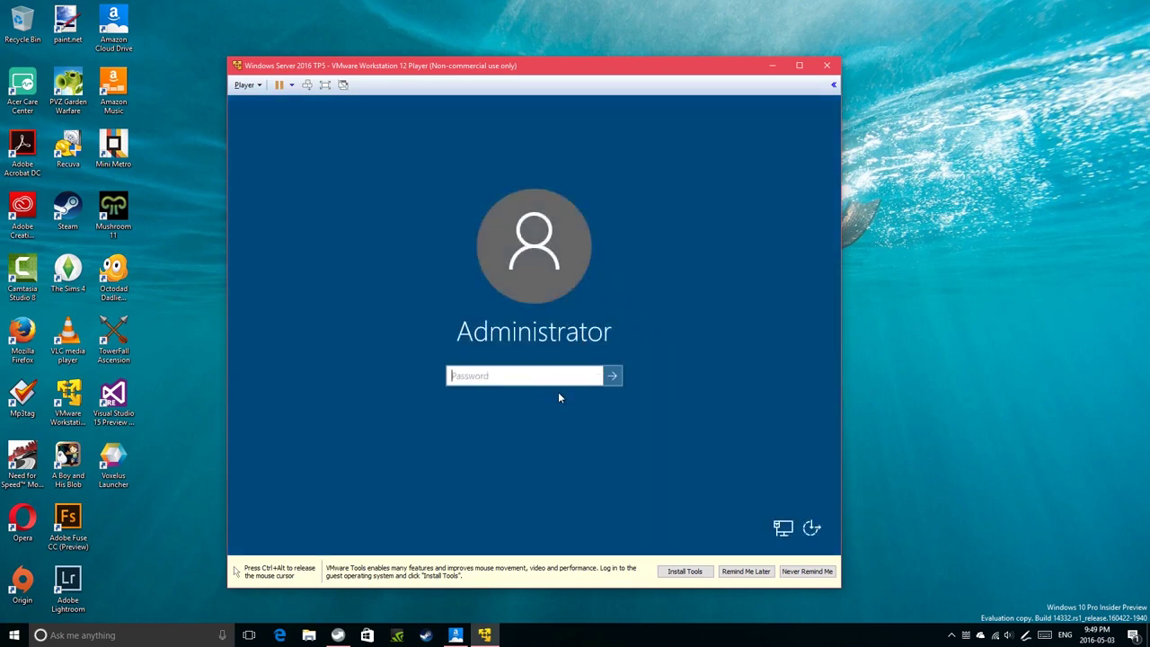
pyautogui.write('***********')
pyautogui.press('Return')
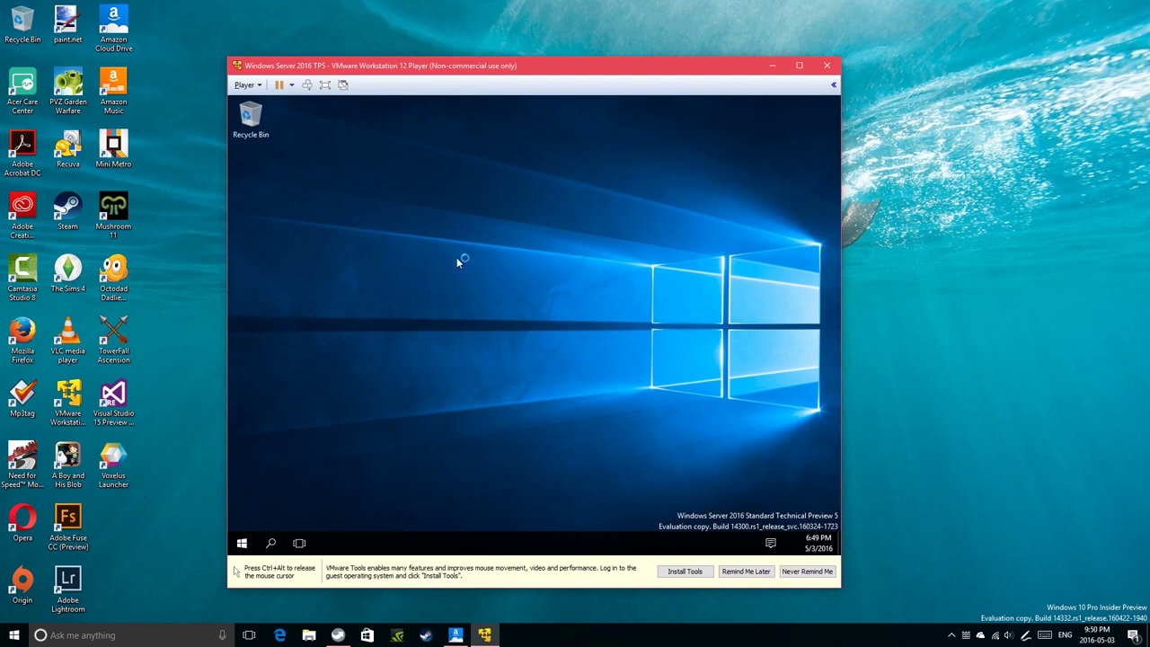
# - Try out the server desktop by refreshing it and viewing the Recycle Bin, and close the Recycle Bin window
pyautogui.moveTo(489, 249); pyautogui.dragTo(685, 387)
pyautogui.moveTo(443, 202); pyautogui.dragTo(807, 418)
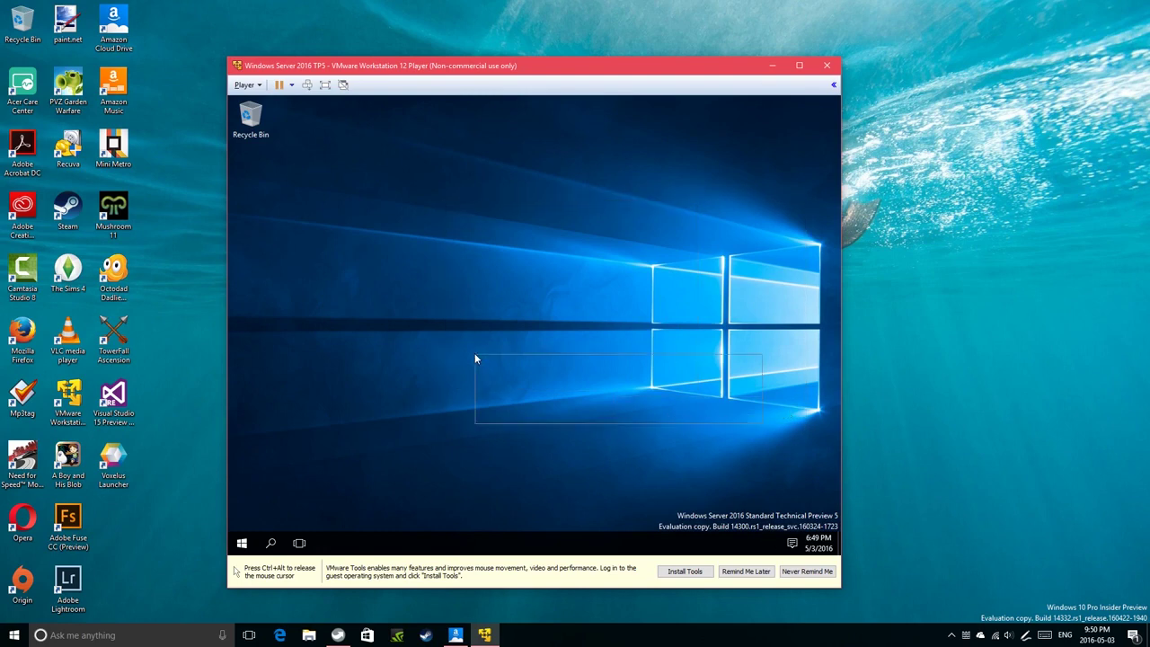
pyautogui.click(260, 137)
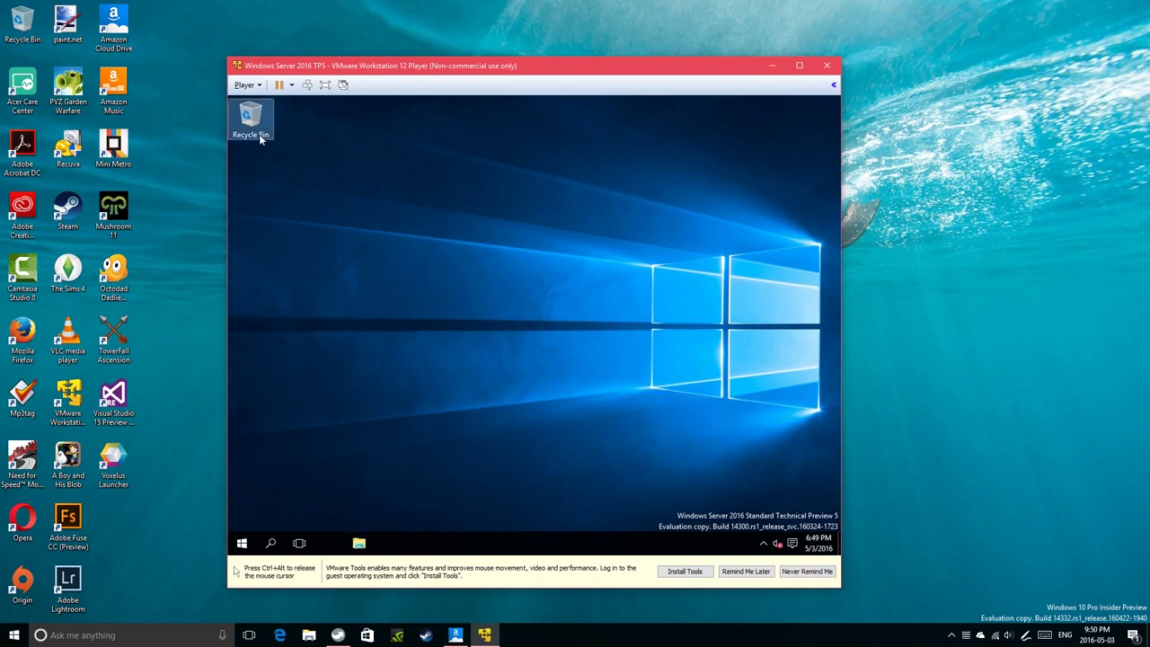
pyautogui.rightClick(455, 194)
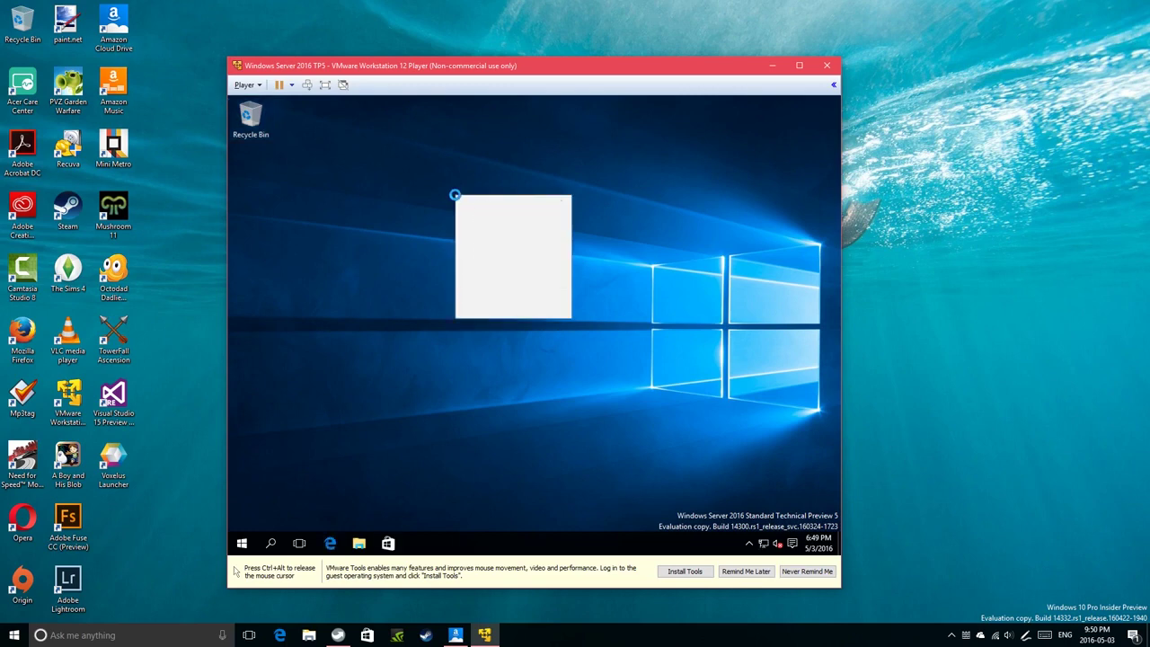
pyautogui.click(485, 231)
pyautogui.rightClick(441, 194)
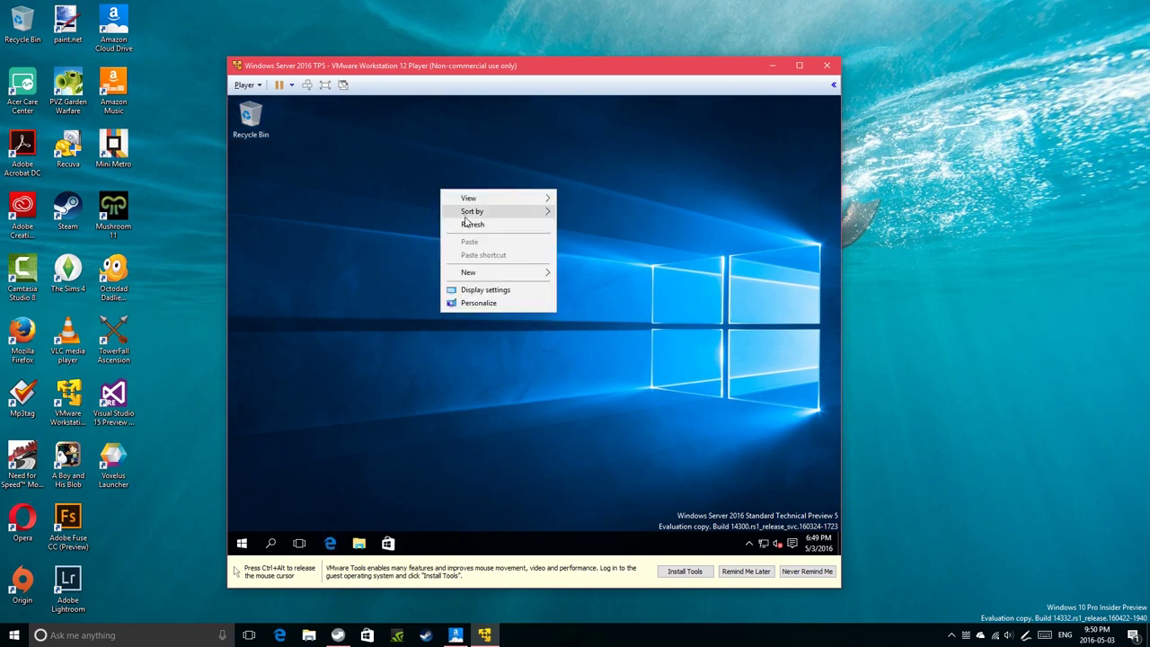
pyautogui.click(467, 223)
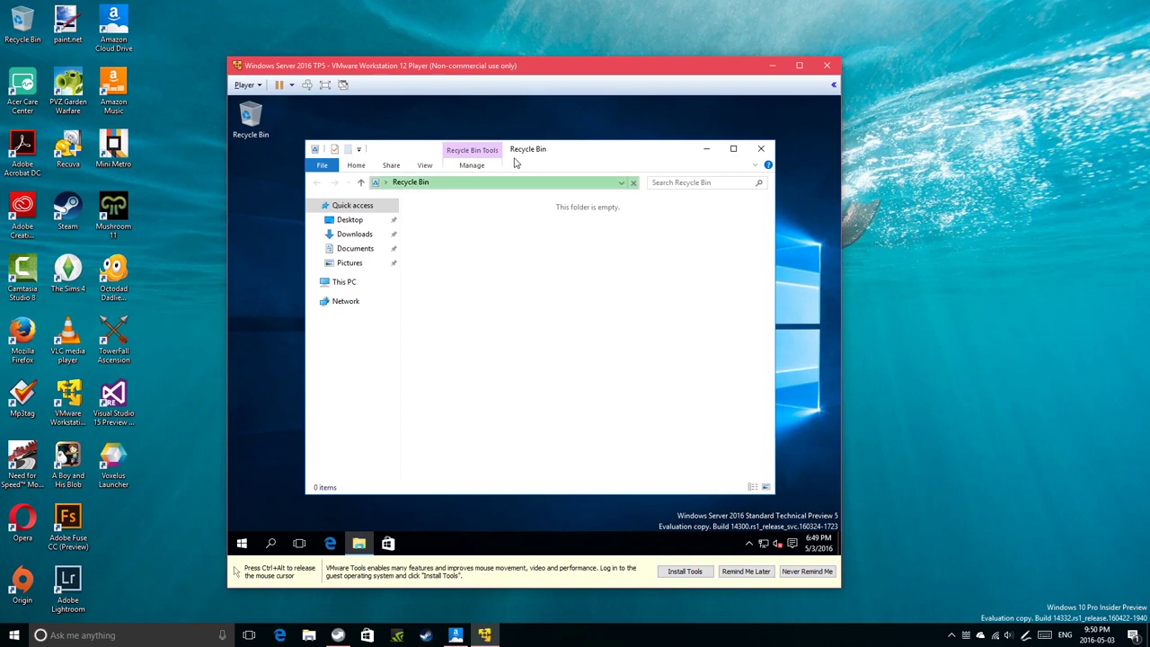
pyautogui.moveTo(569, 149)
pyautogui.mouseDown()
pyautogui.moveTo(651, 156)
pyautogui.moveTo(544, 125)
pyautogui.moveTo(575, 148)
pyautogui.mouseUp()
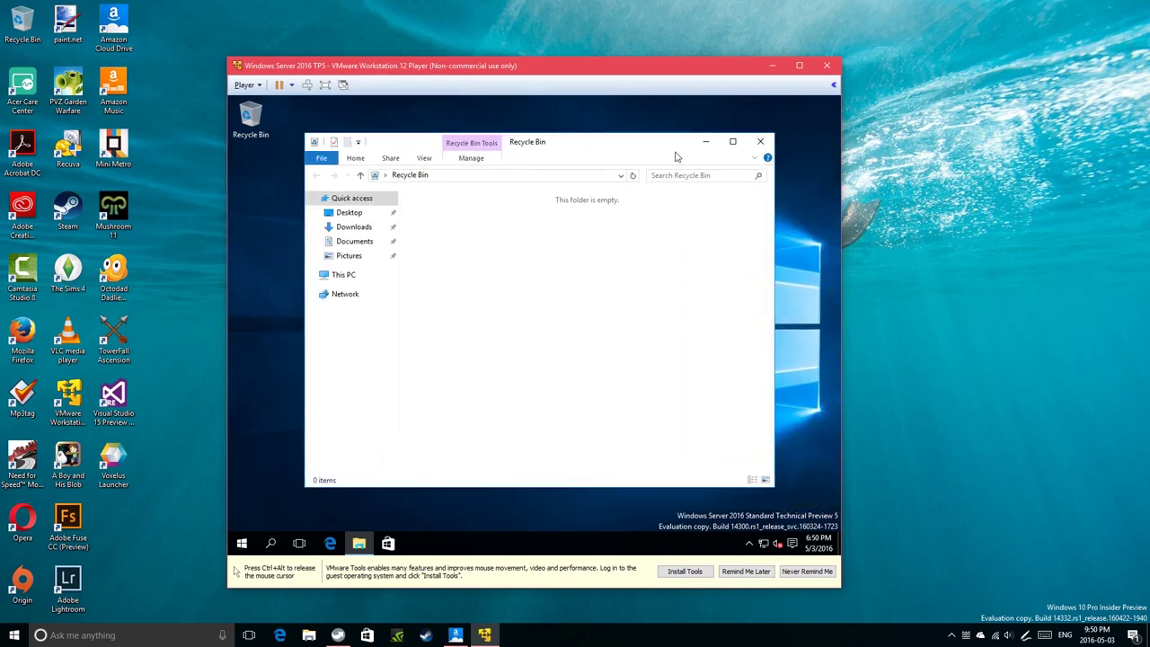
pyautogui.click(760, 143)
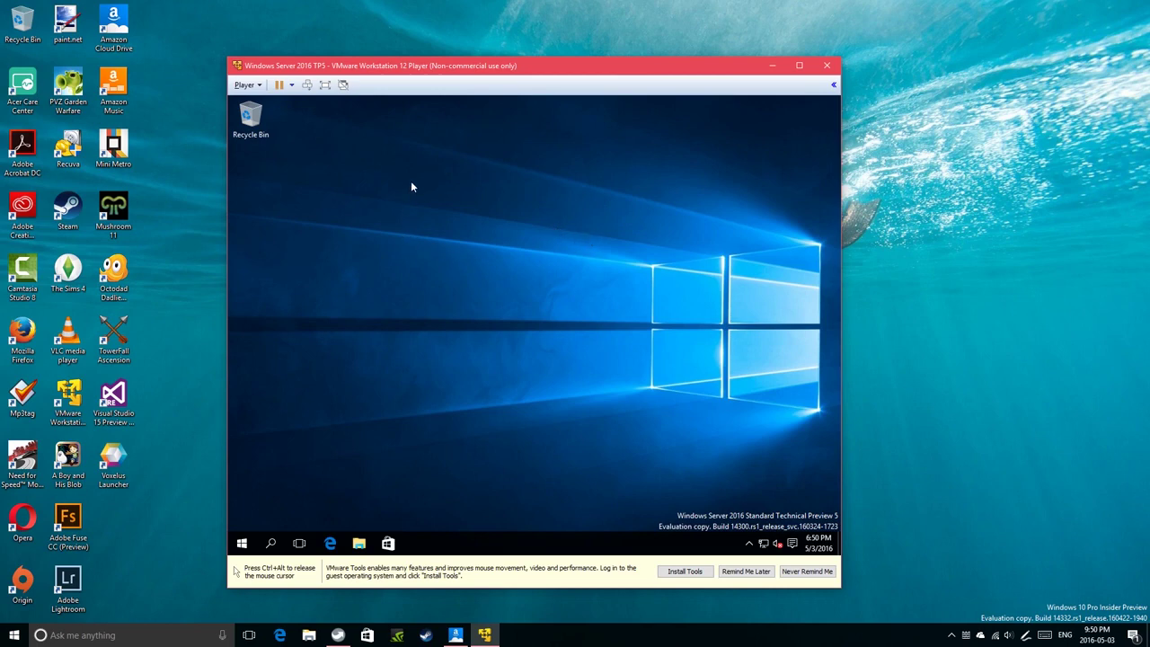
pyautogui.moveTo(423, 160); pyautogui.dragTo(534, 258)
pyautogui.rightClick(474, 231)
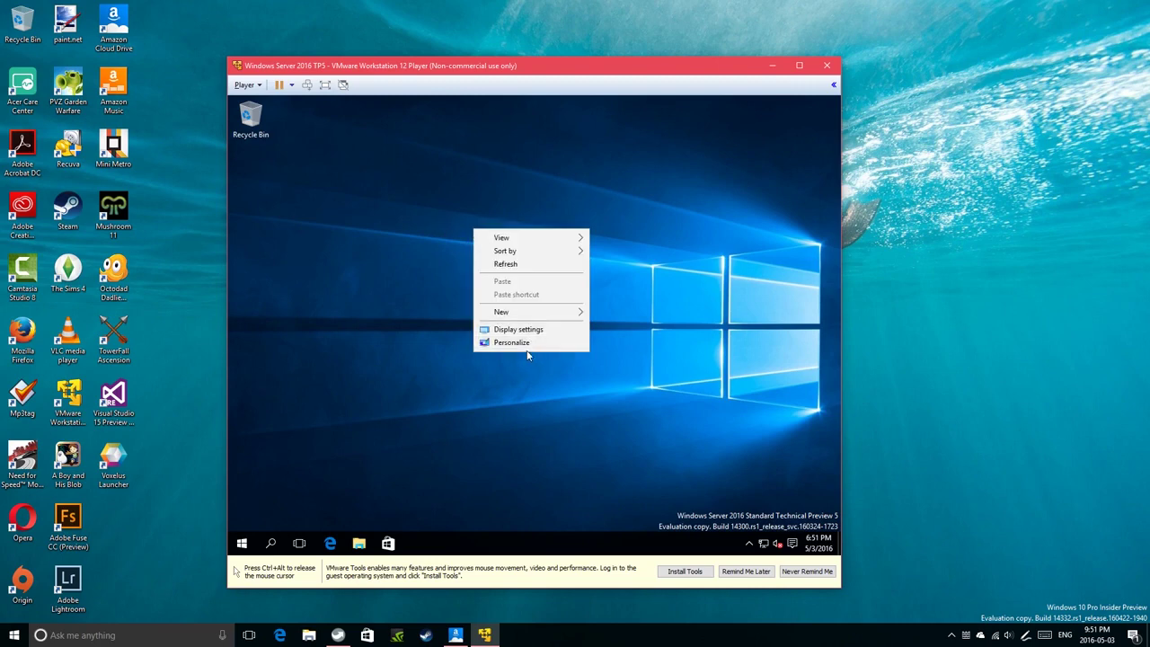
pyautogui.rightClick(425, 220)
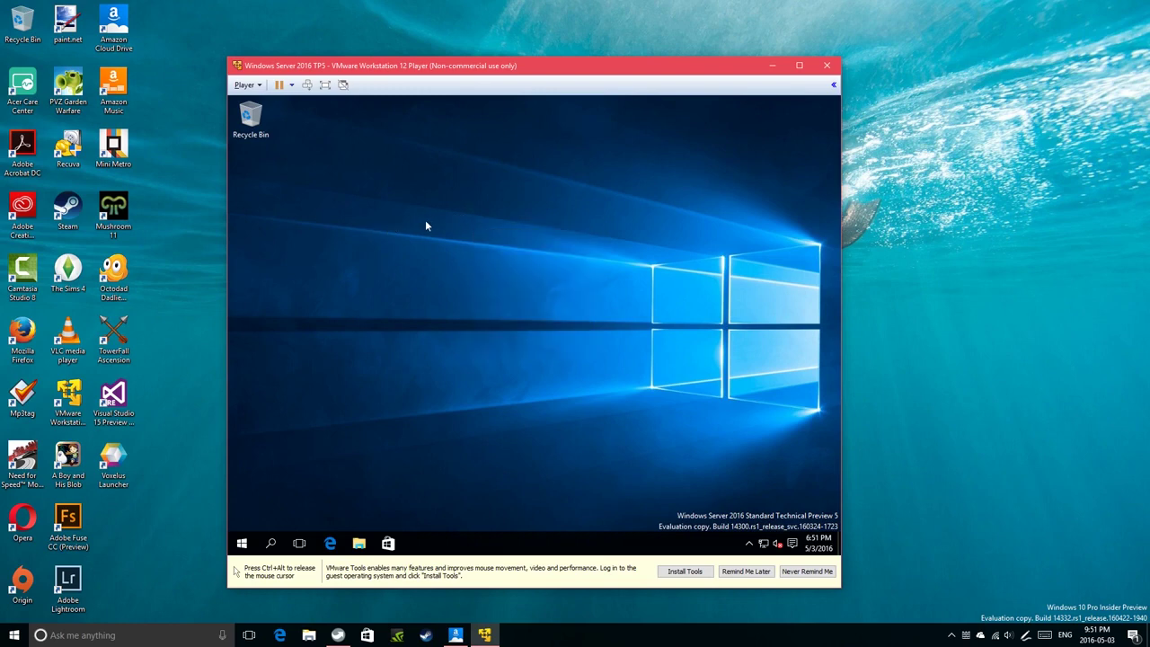
# - Refresh the server desktop and request the VMware Tools installation for the virtual machine
pyautogui.click(453, 259)
pyautogui.rightClick(559, 234)
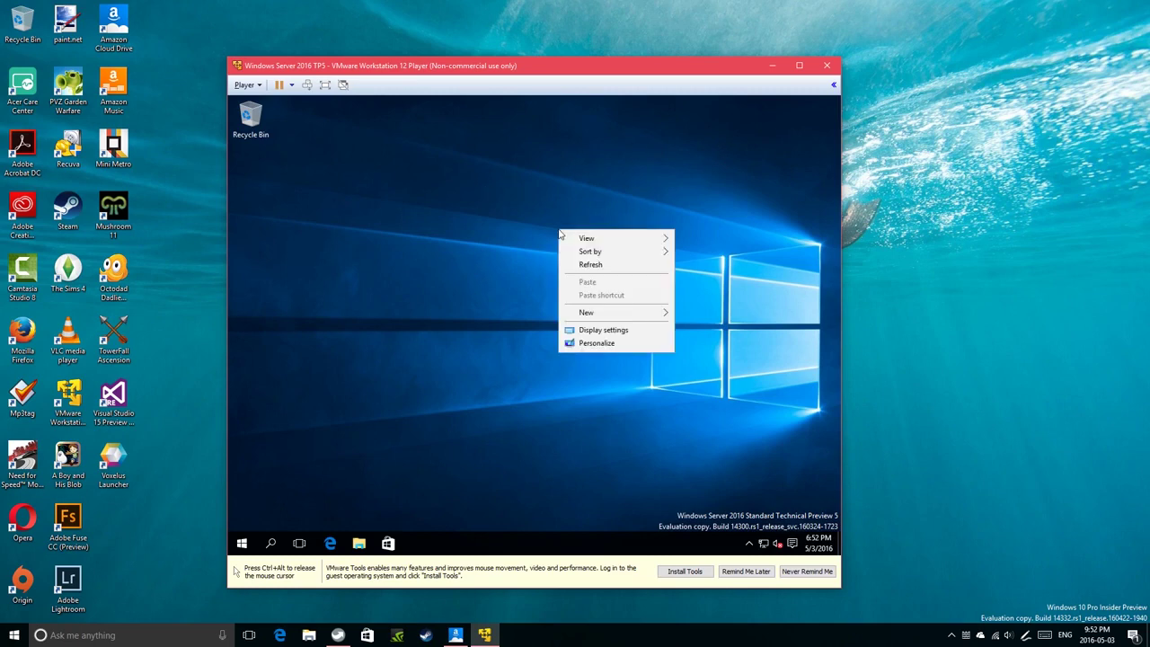
pyautogui.click(591, 266)
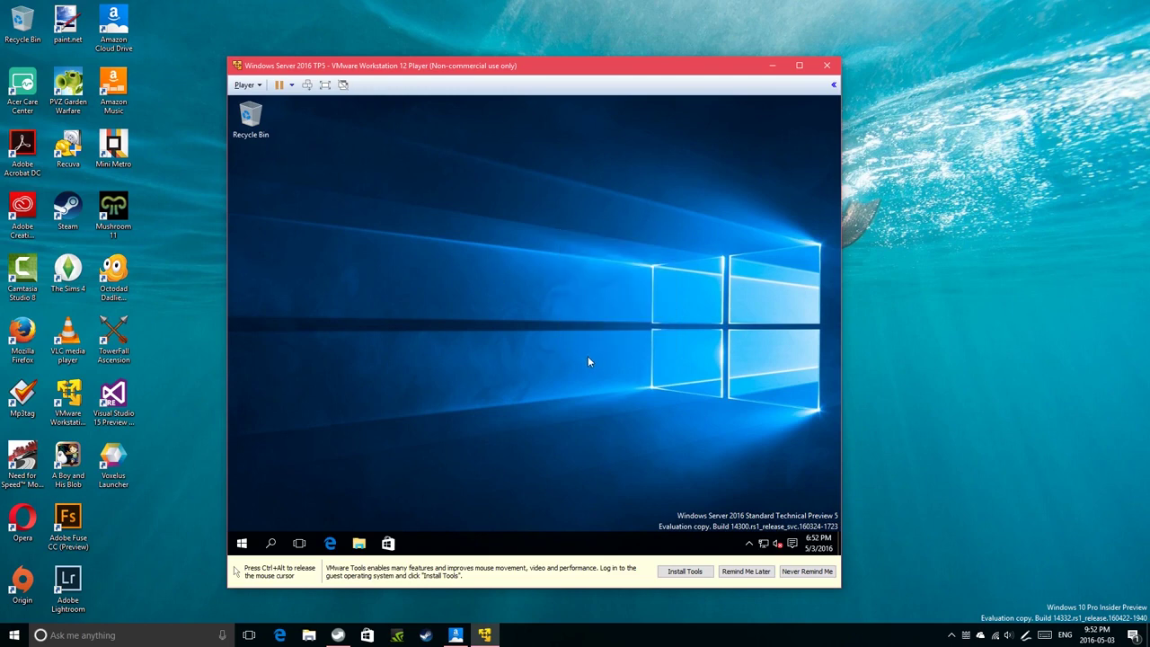
pyautogui.click(681, 573)
pyautogui.click(251, 87)
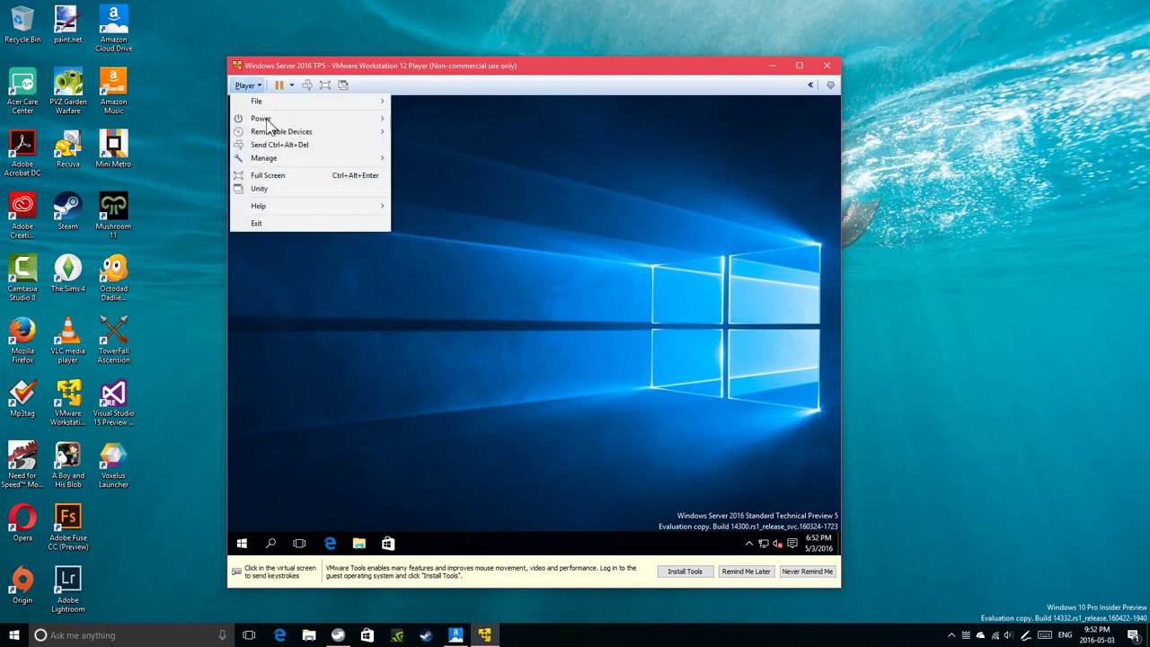
pyautogui.moveTo(304, 136)
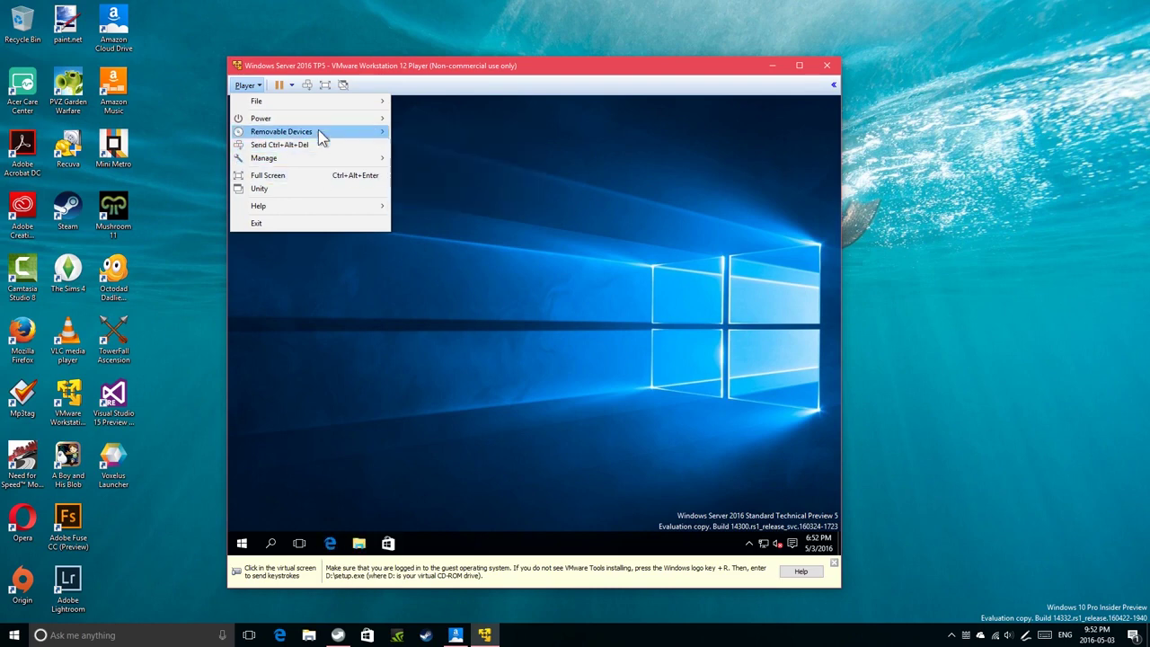
pyautogui.click(295, 91)
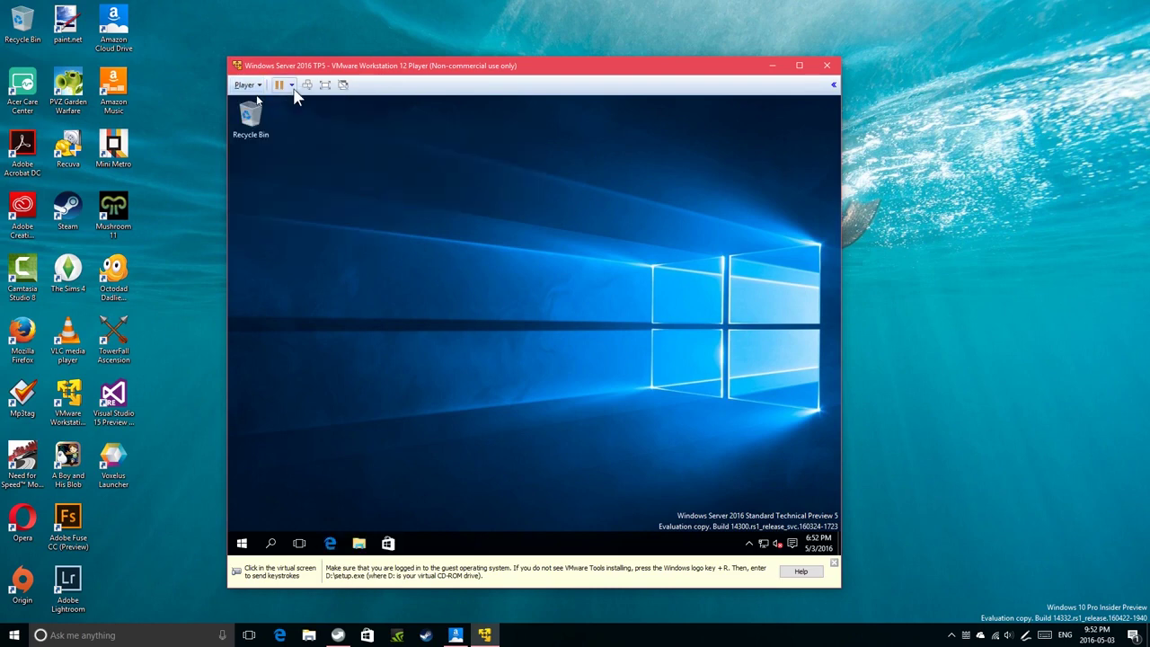
pyautogui.click(284, 87)
pyautogui.click(248, 85)
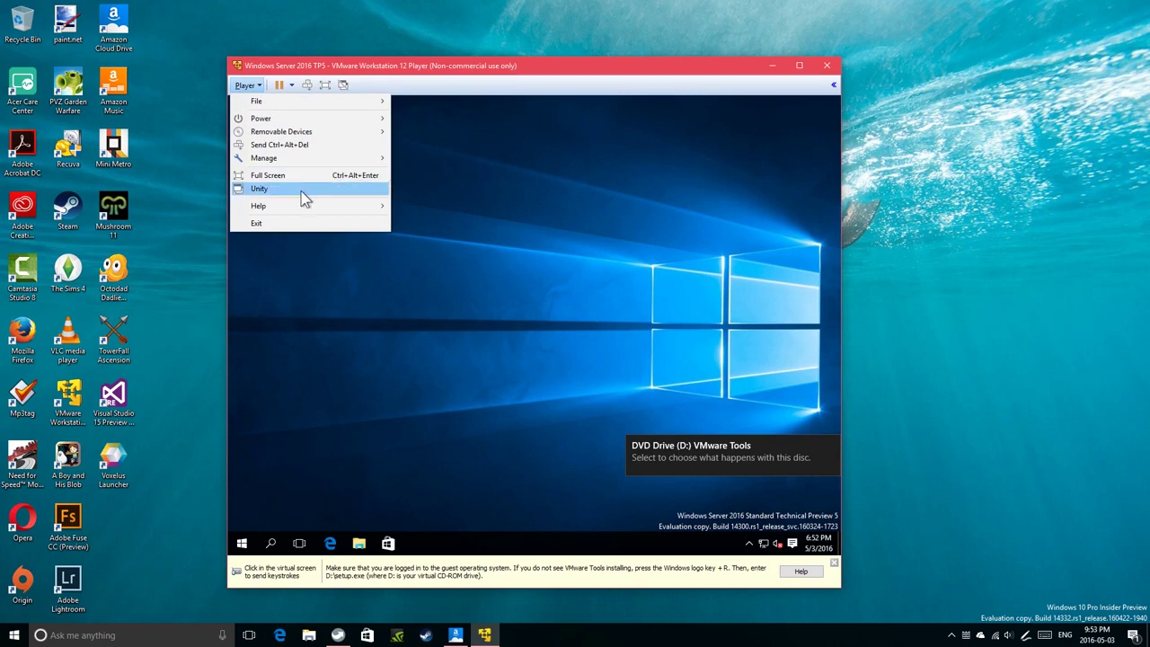
pyautogui.click(585, 277)
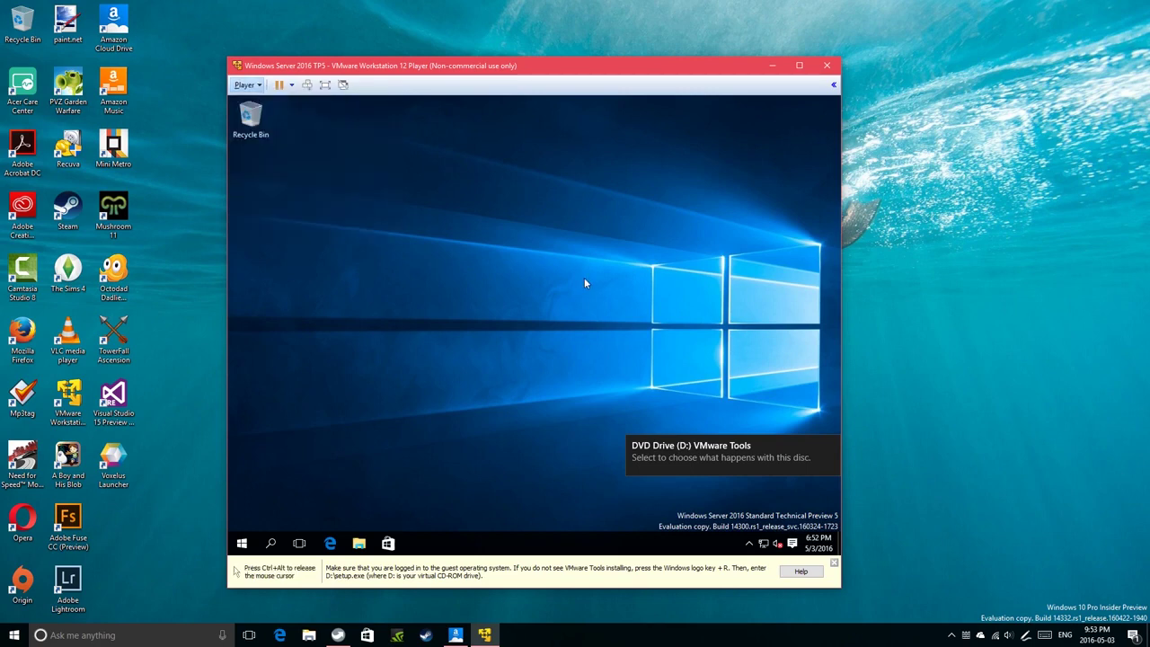
# - Set File Explorer to open to This PC in the server's Folder Options and close the Explorer window
pyautogui.click(365, 546)
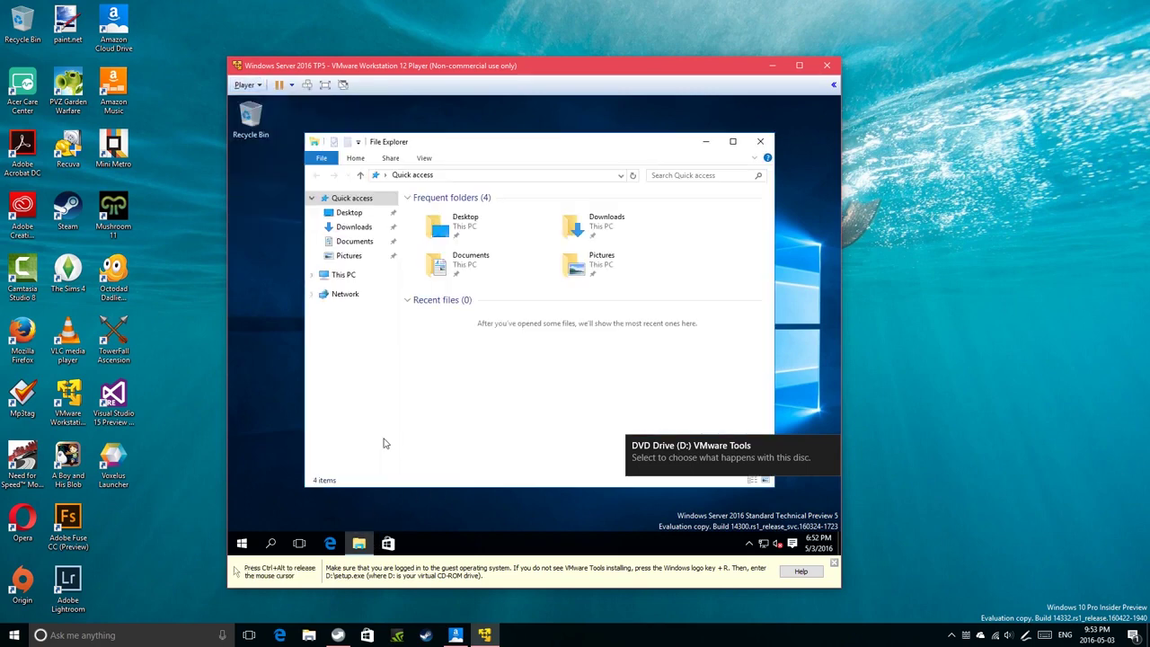
pyautogui.click(425, 160)
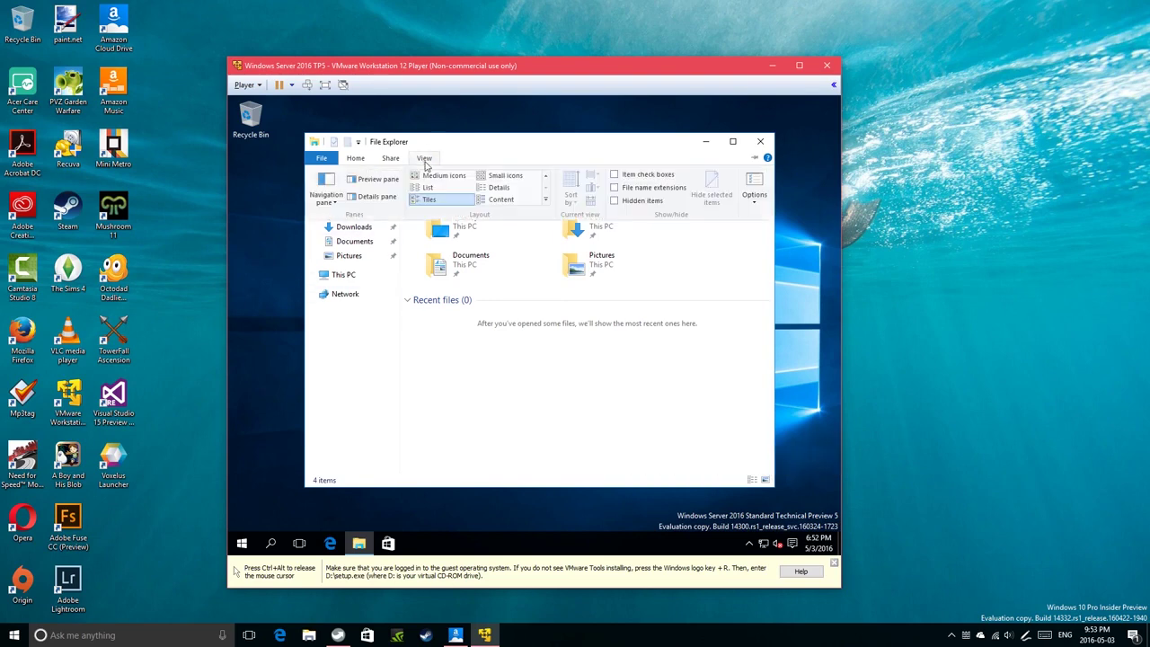
pyautogui.click(755, 189)
pyautogui.click(363, 225)
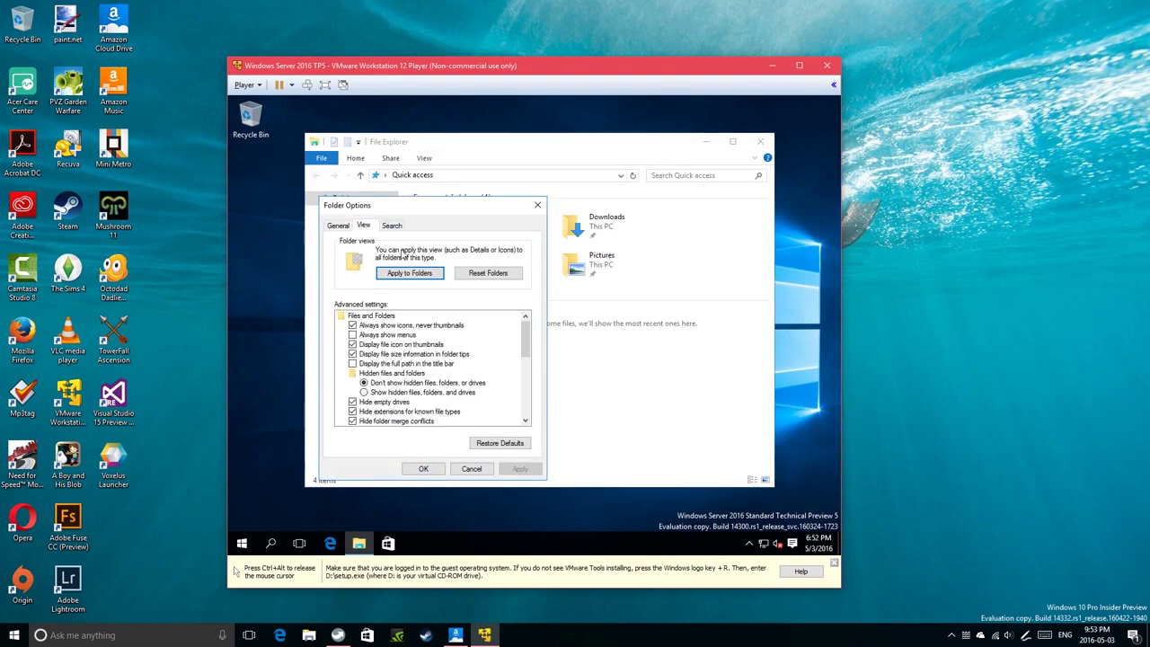
pyautogui.click(339, 226)
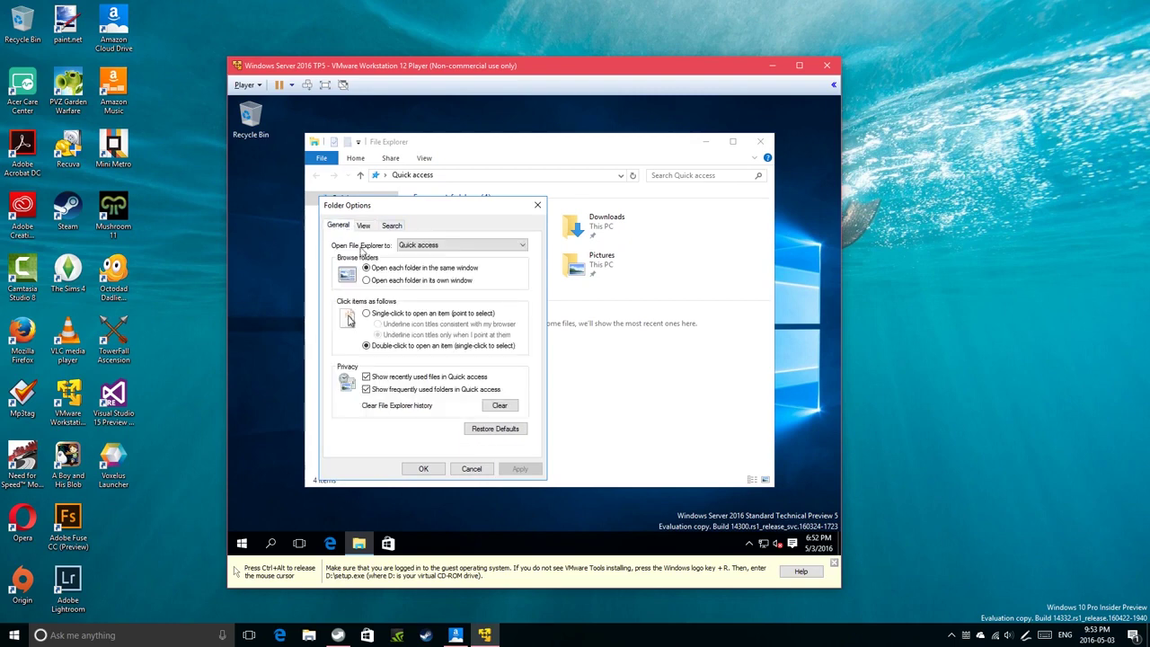
pyautogui.click(454, 244)
pyautogui.click(445, 264)
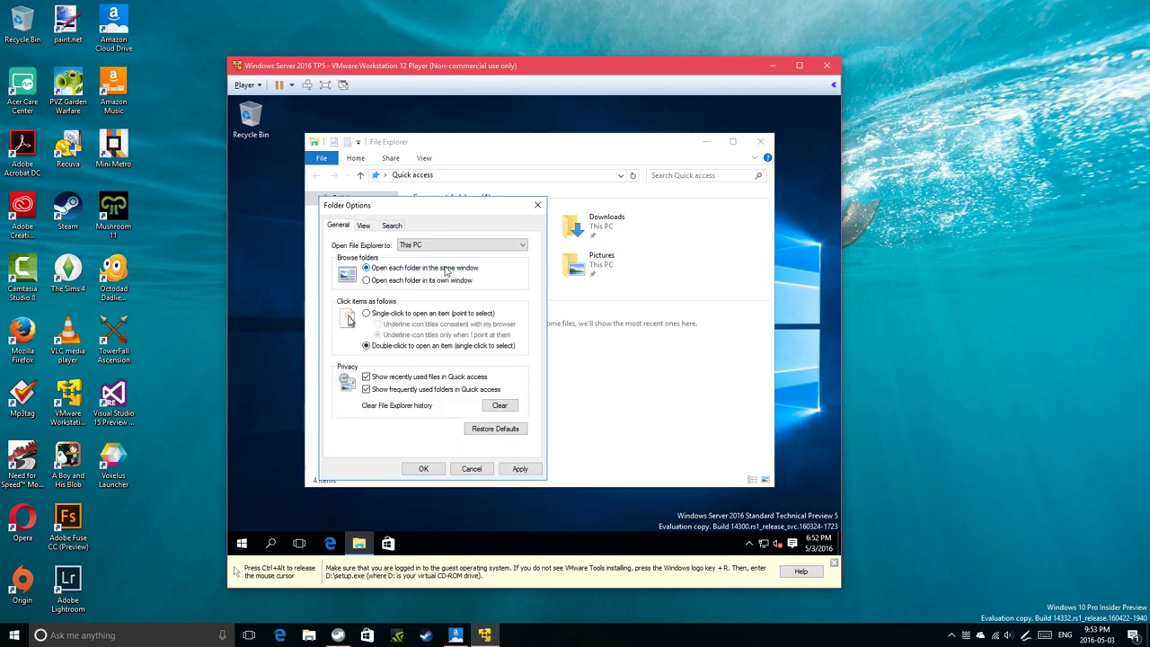
pyautogui.click(426, 469)
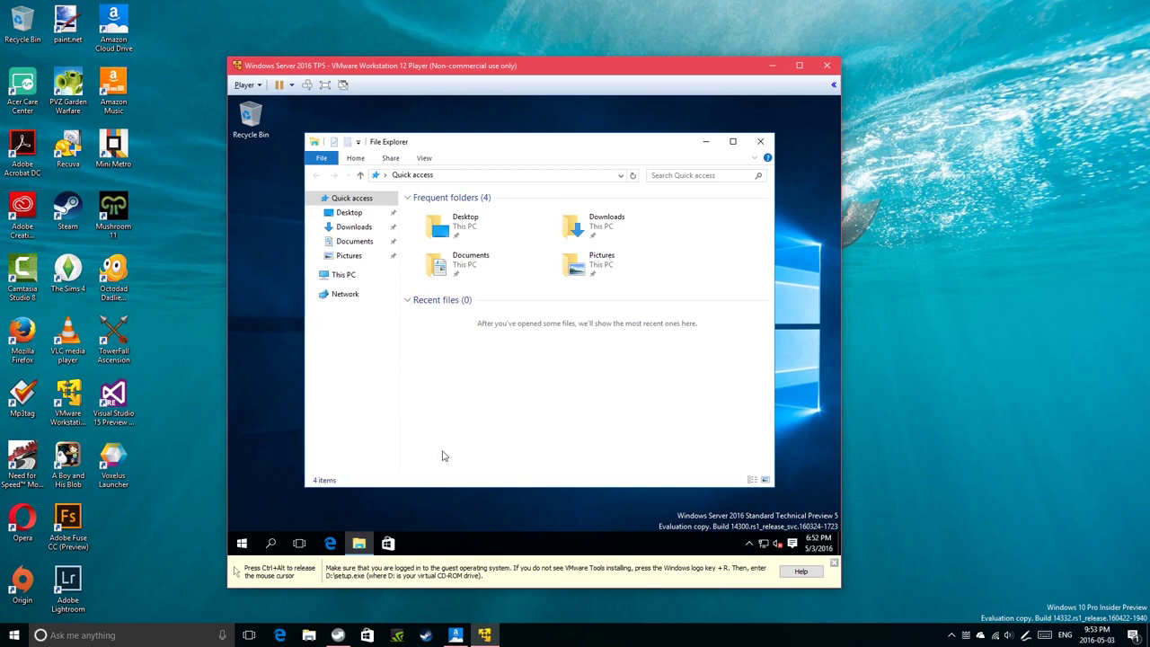
pyautogui.click(762, 141)
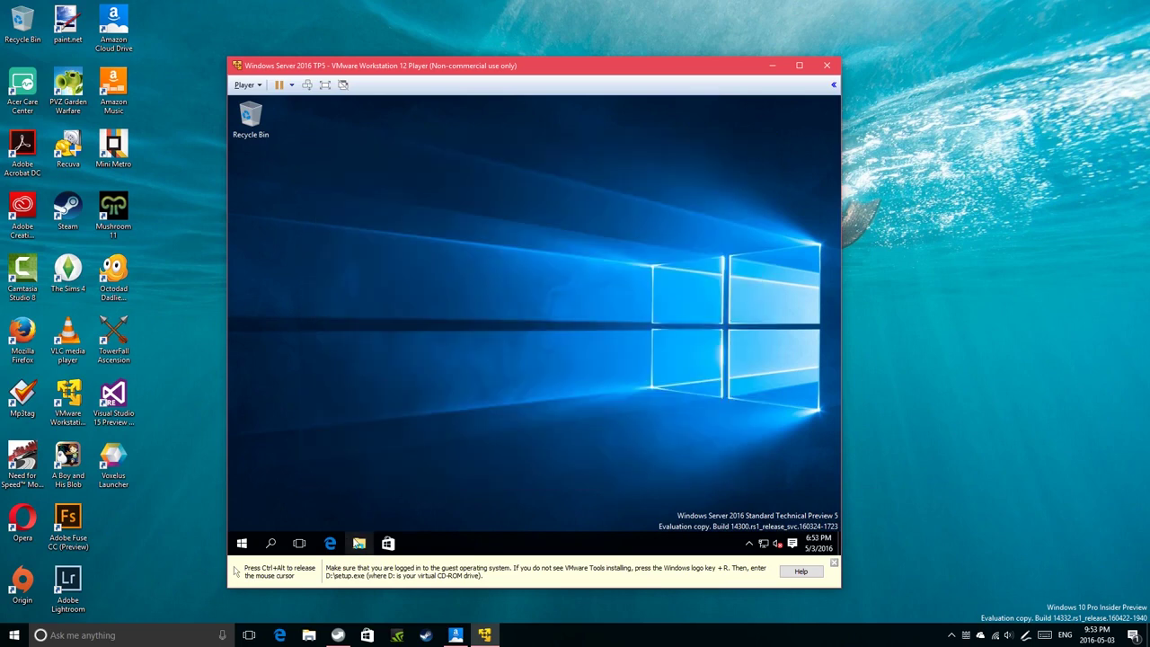
# - Run the VMware Tools setup from DVD Drive (D:) and start installing with the Typical setup type
pyautogui.click(358, 543)
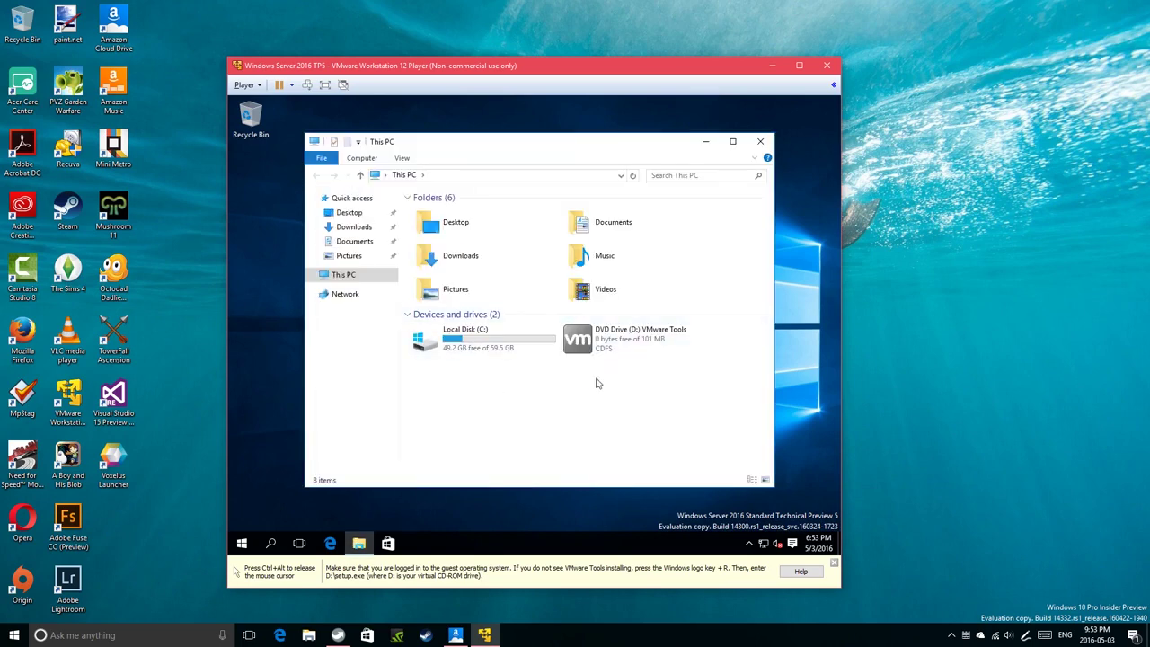
pyautogui.doubleClick(603, 353)
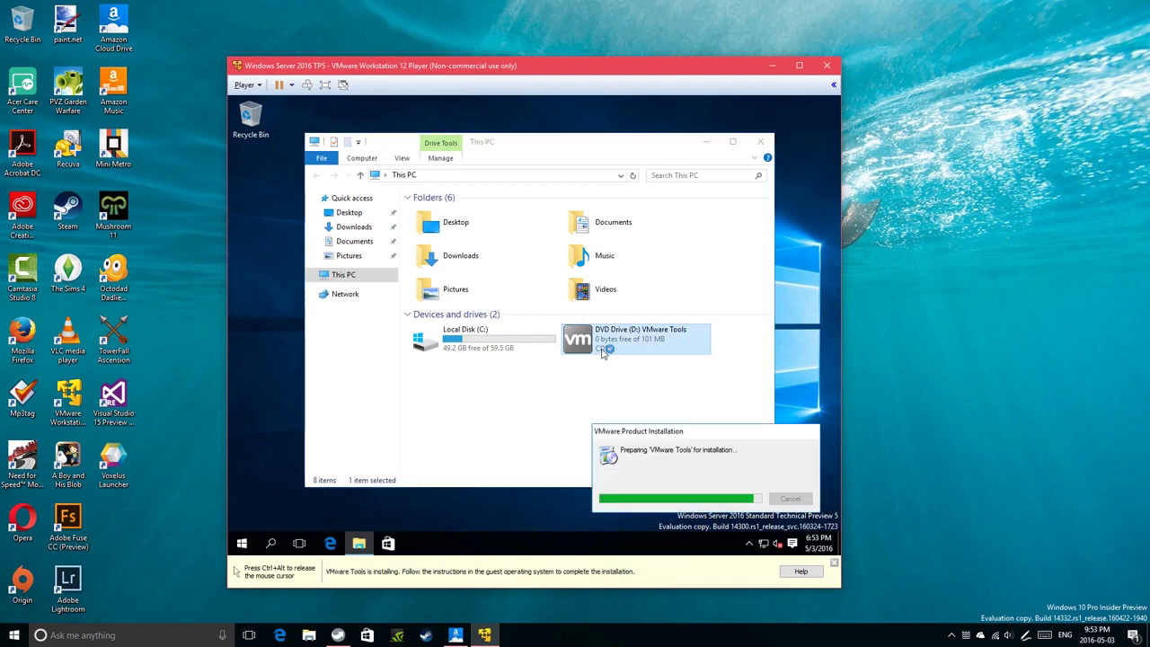
pyautogui.click(759, 144)
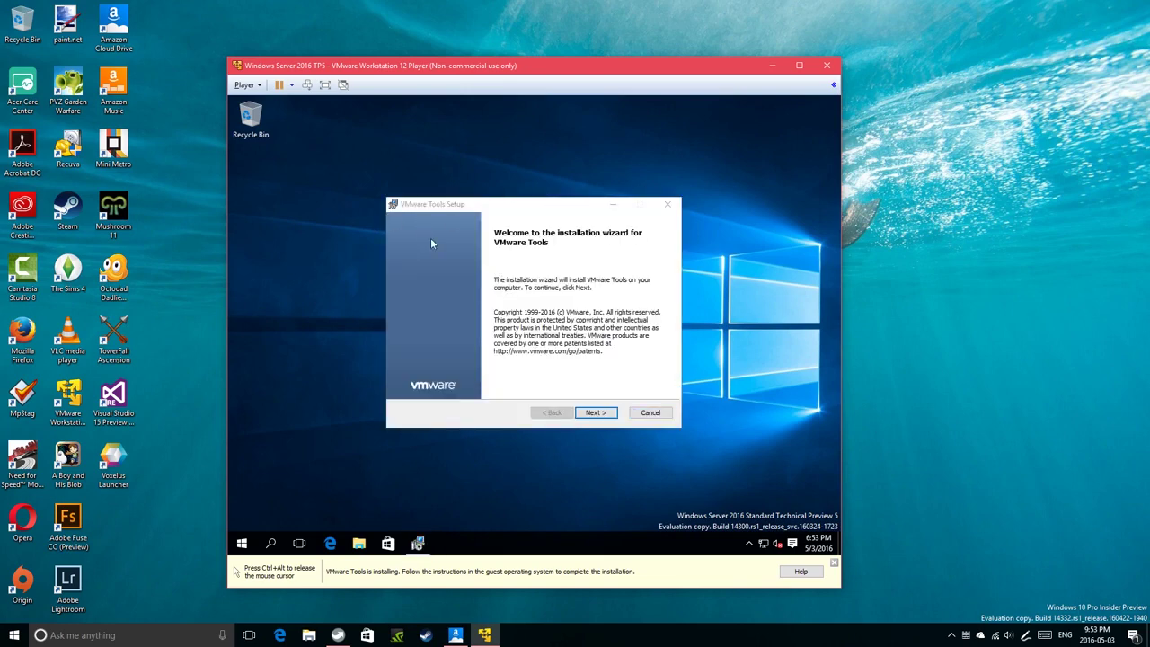
pyautogui.click(588, 414)
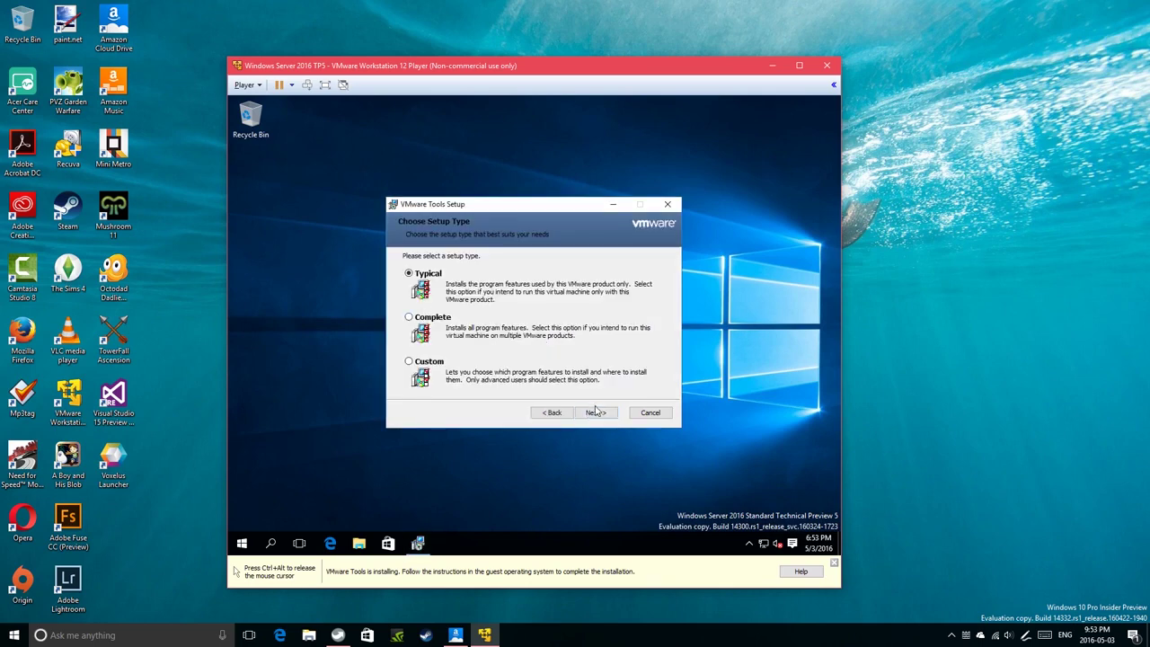
pyautogui.click(600, 414)
pyautogui.click(601, 415)
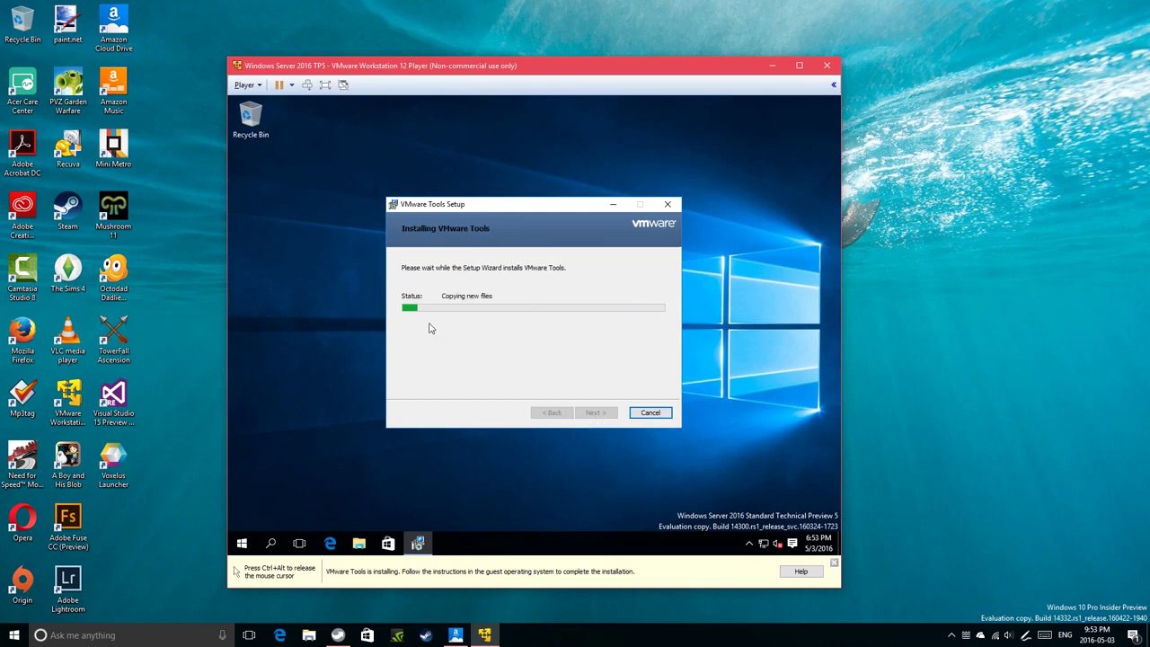
pyautogui.hotkey('ctrl', 'alt')
pyautogui.click(719, 297)
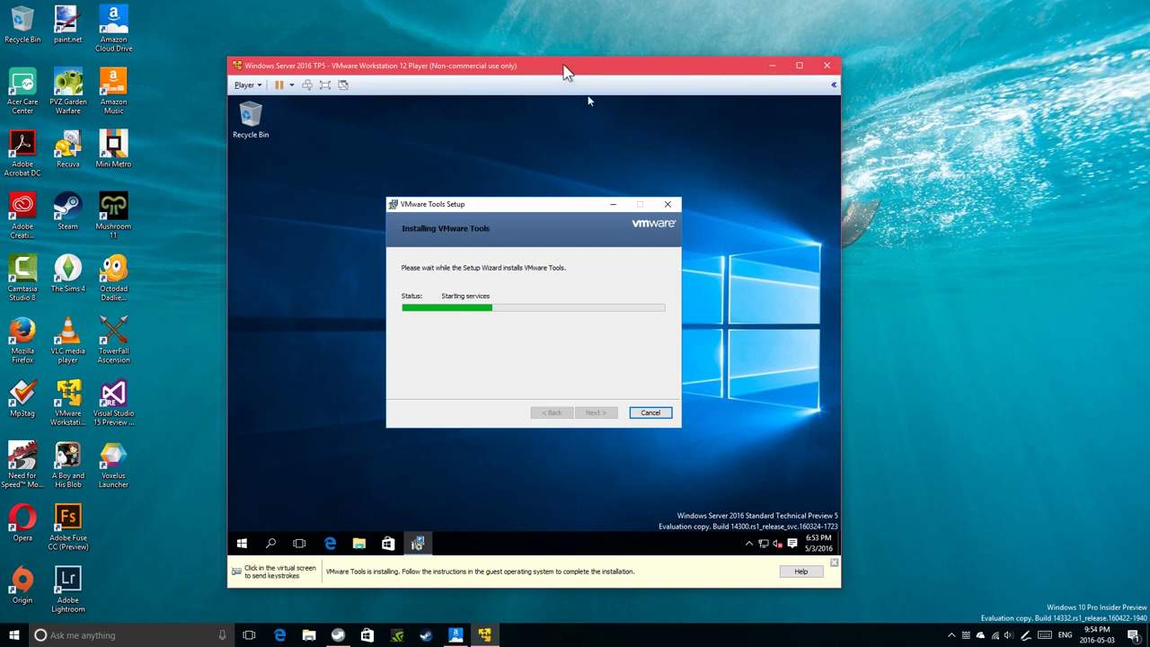
pyautogui.click(618, 100)
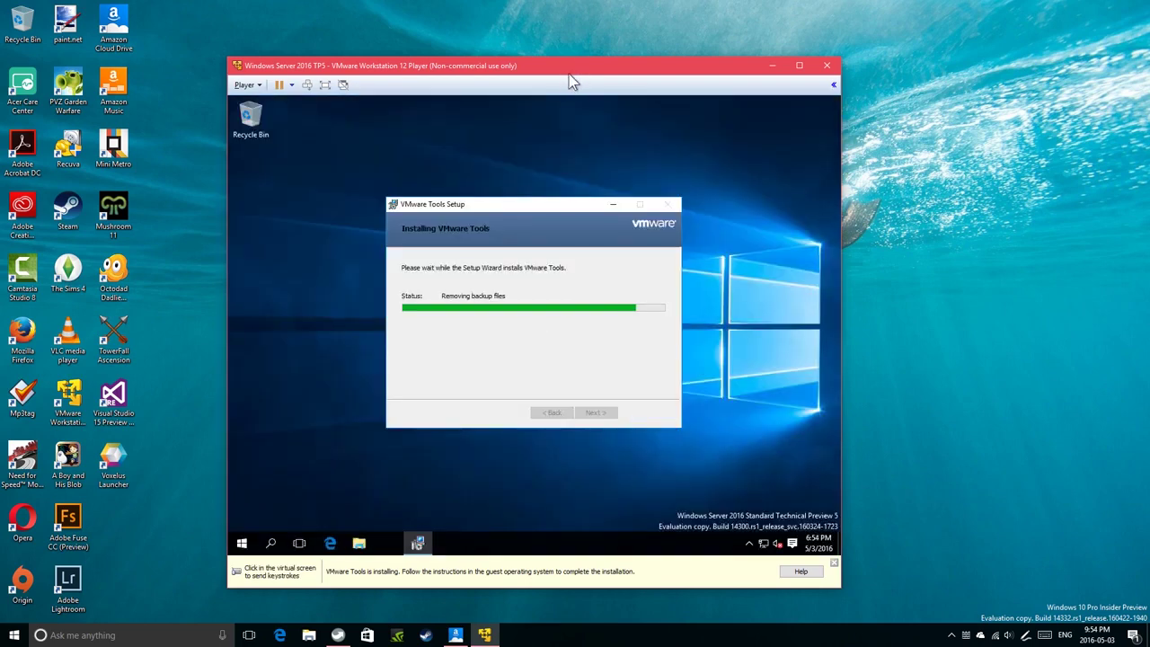
pyautogui.doubleClick(574, 74)
pyautogui.doubleClick(540, 7)
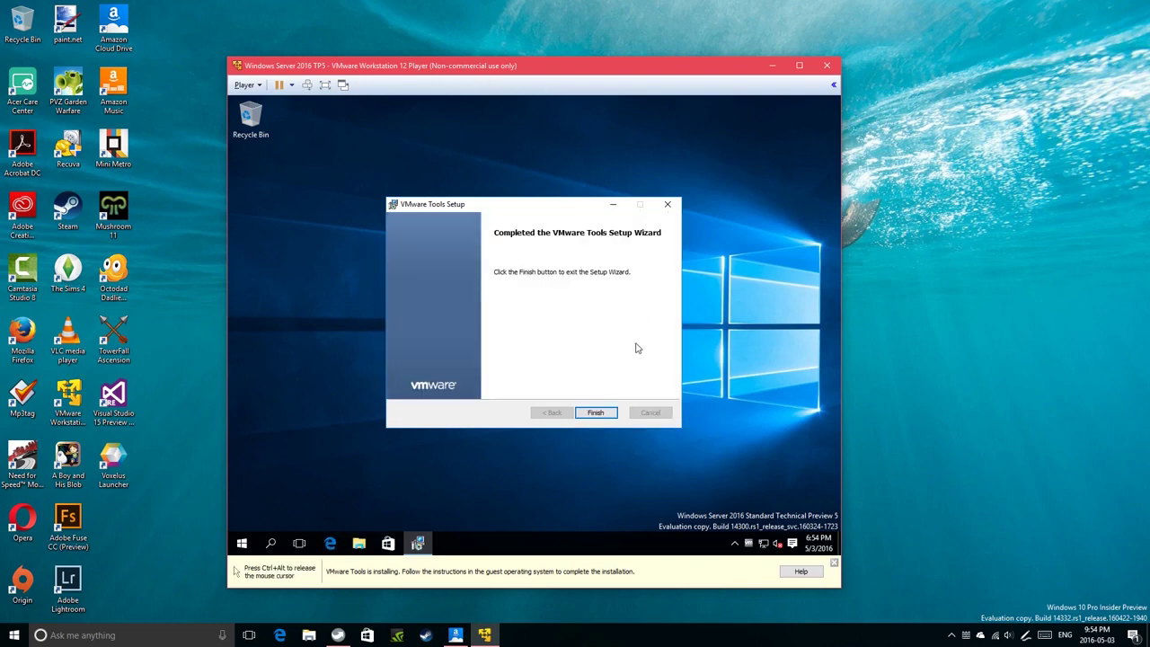
# - Finish the VMware Tools setup wizard and restart the server to apply the changes
pyautogui.click(607, 414)
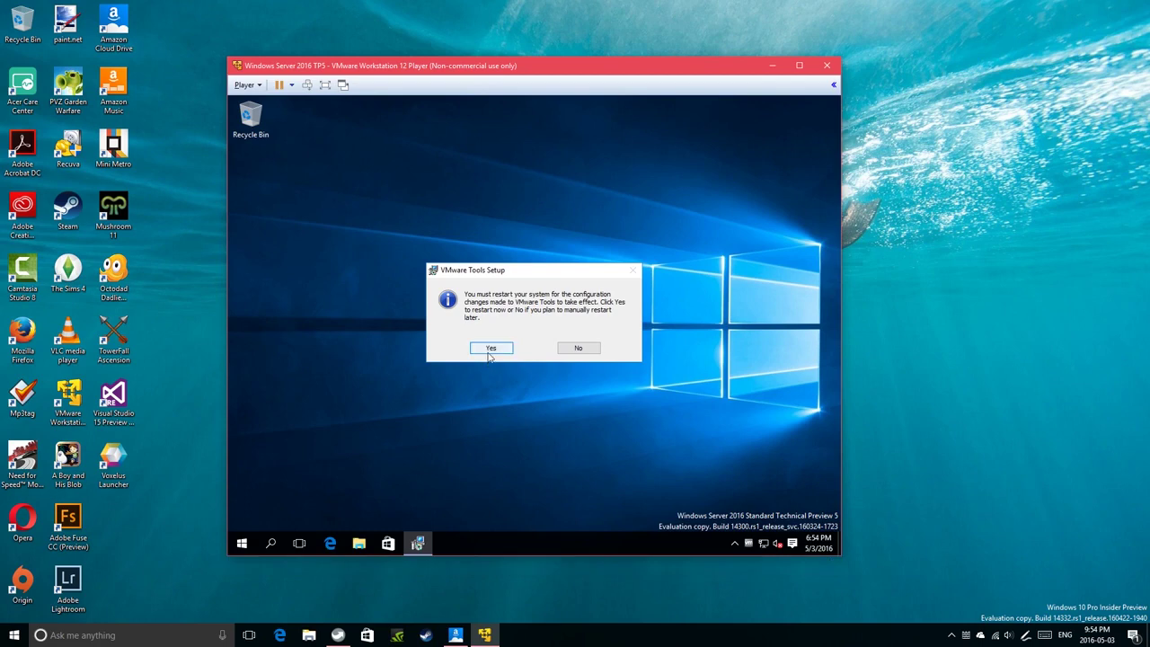
pyautogui.click(490, 350)
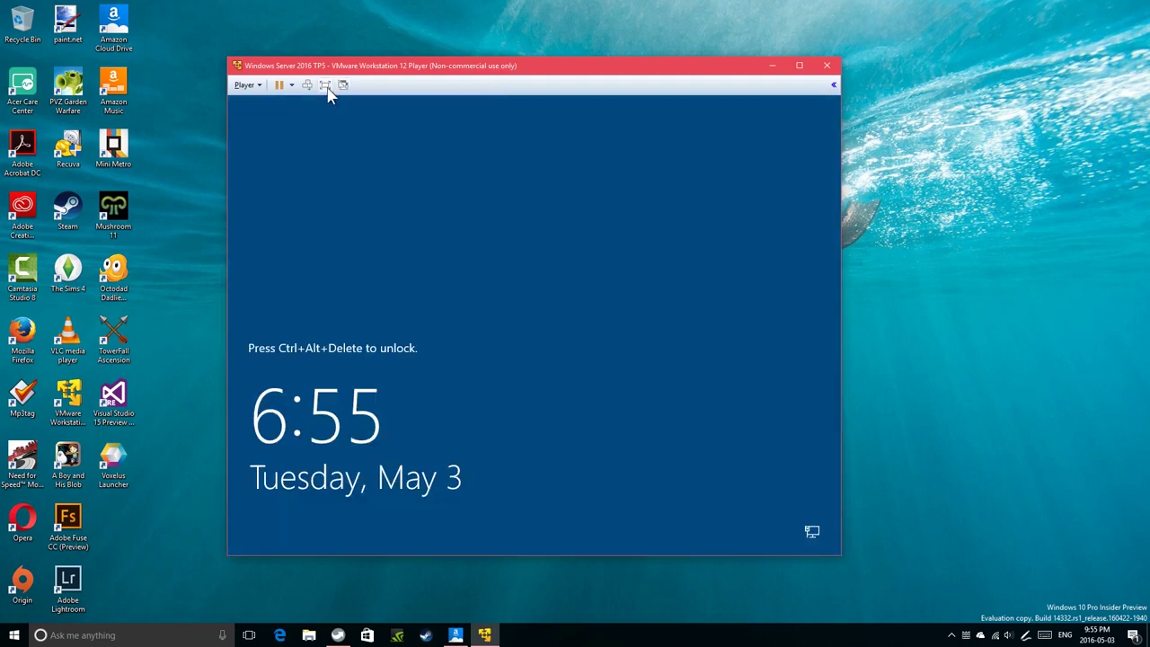
# - Switch the virtual machine to full screen, unlock the server and sign in with the Administrator account's password
pyautogui.click(325, 86)
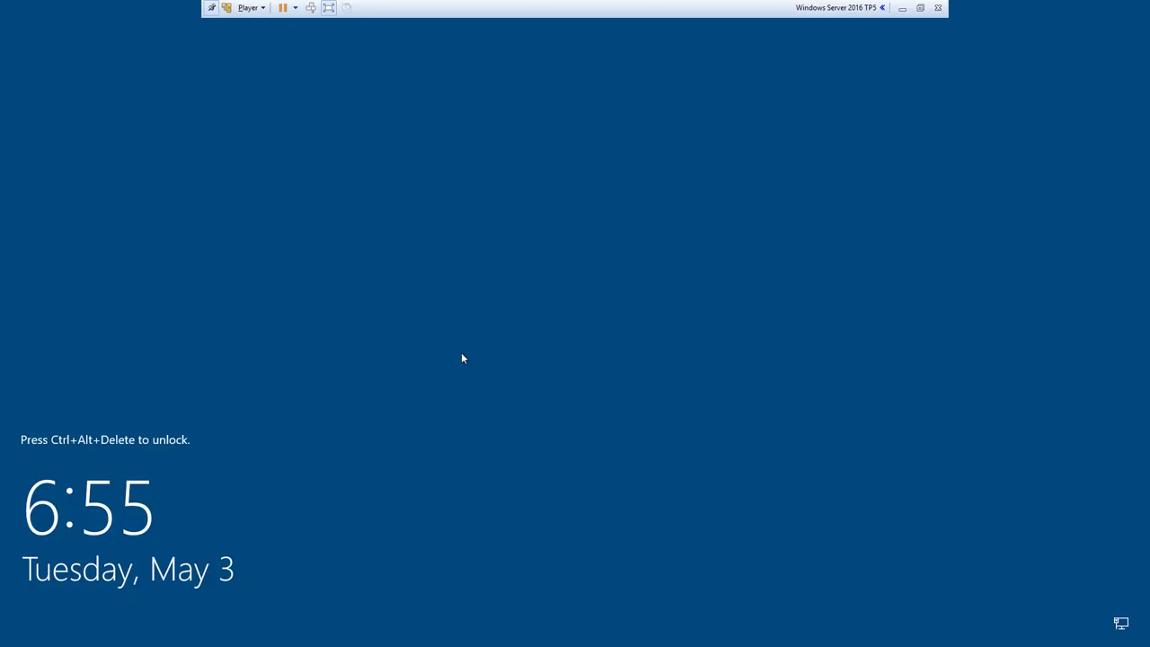
pyautogui.click(311, 8)
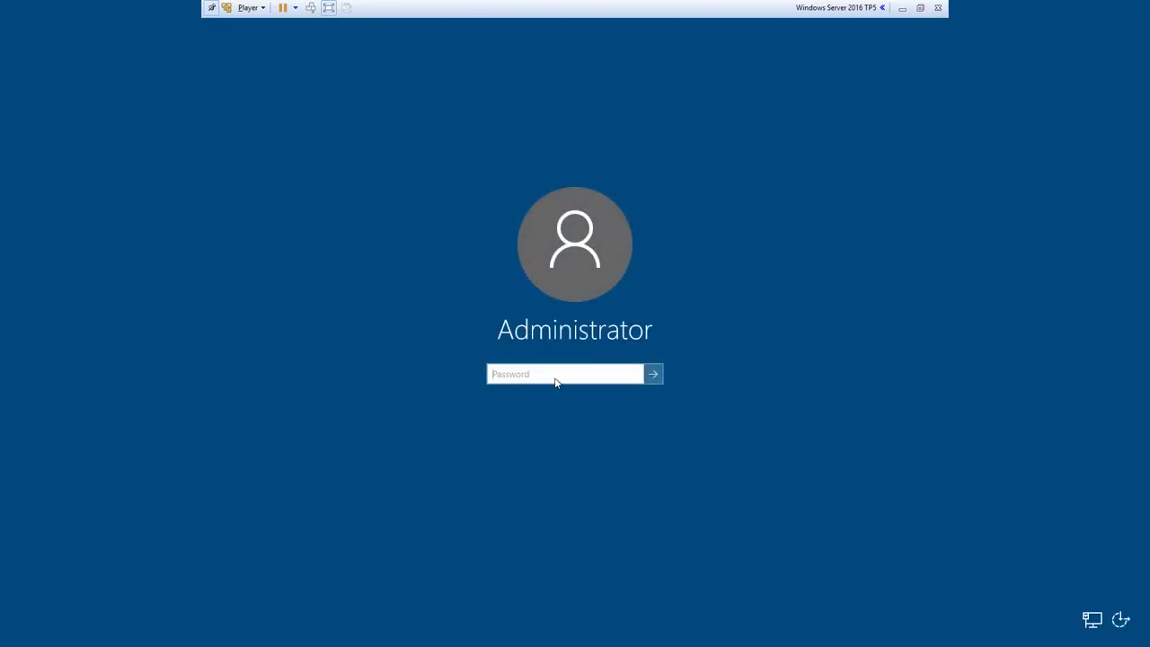
pyautogui.write('••••••••••••')
pyautogui.press('Return')
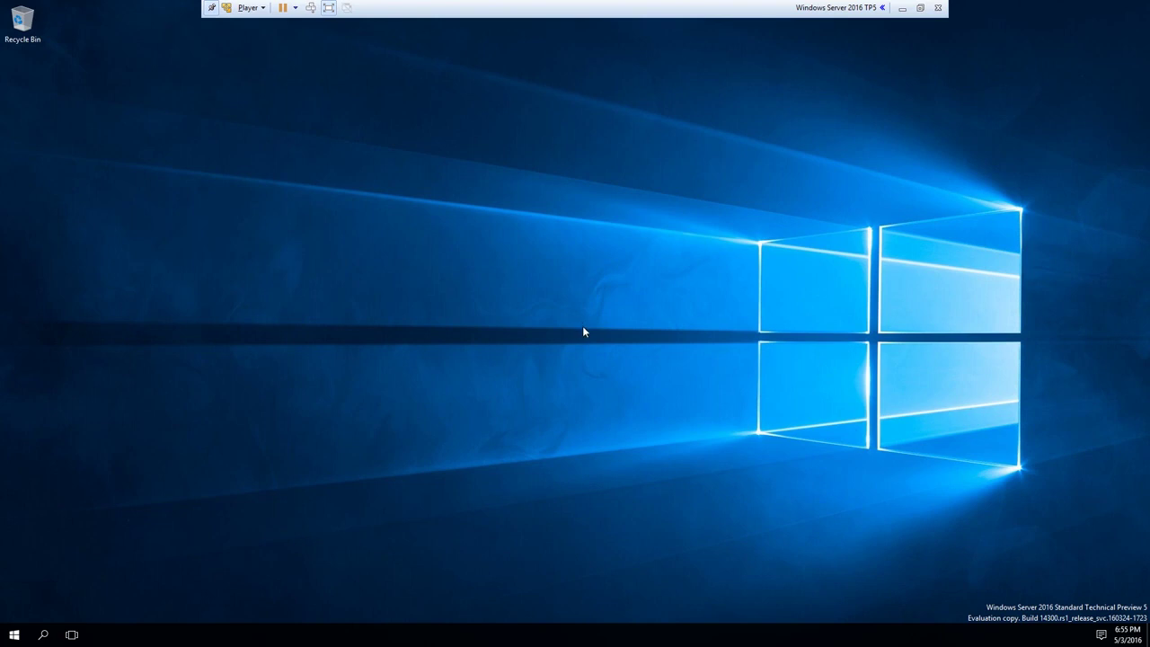
# - Try out the full-screen server desktop by viewing its context menu and the Start menu
pyautogui.rightClick(491, 245)
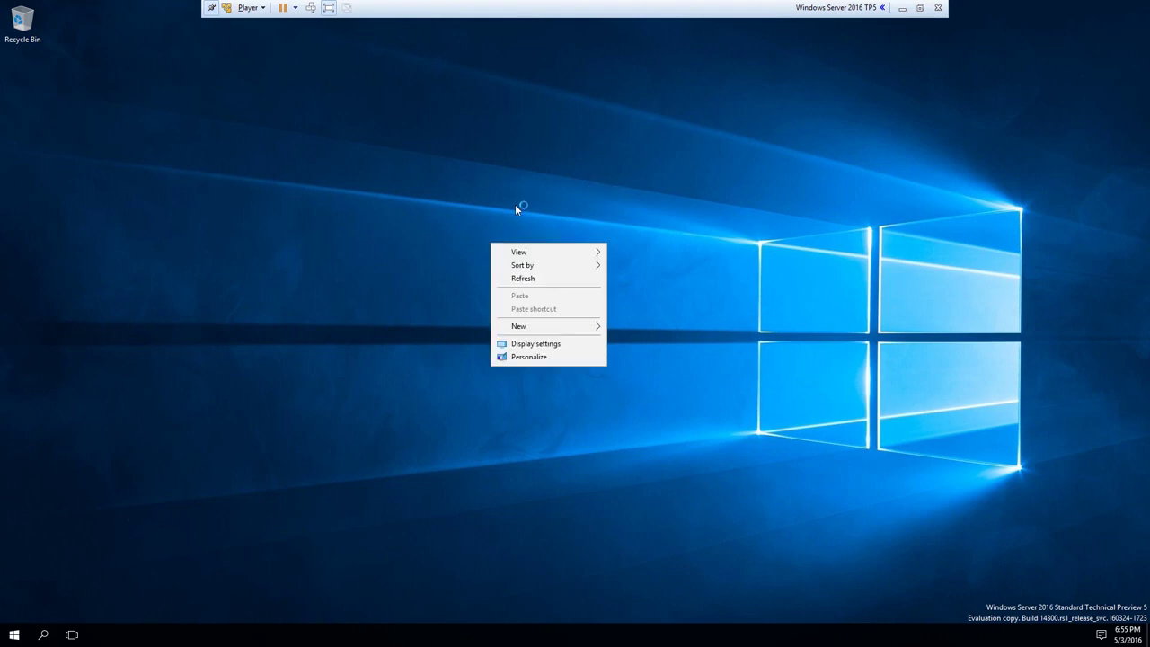
pyautogui.rightClick(515, 205)
pyautogui.click(562, 241)
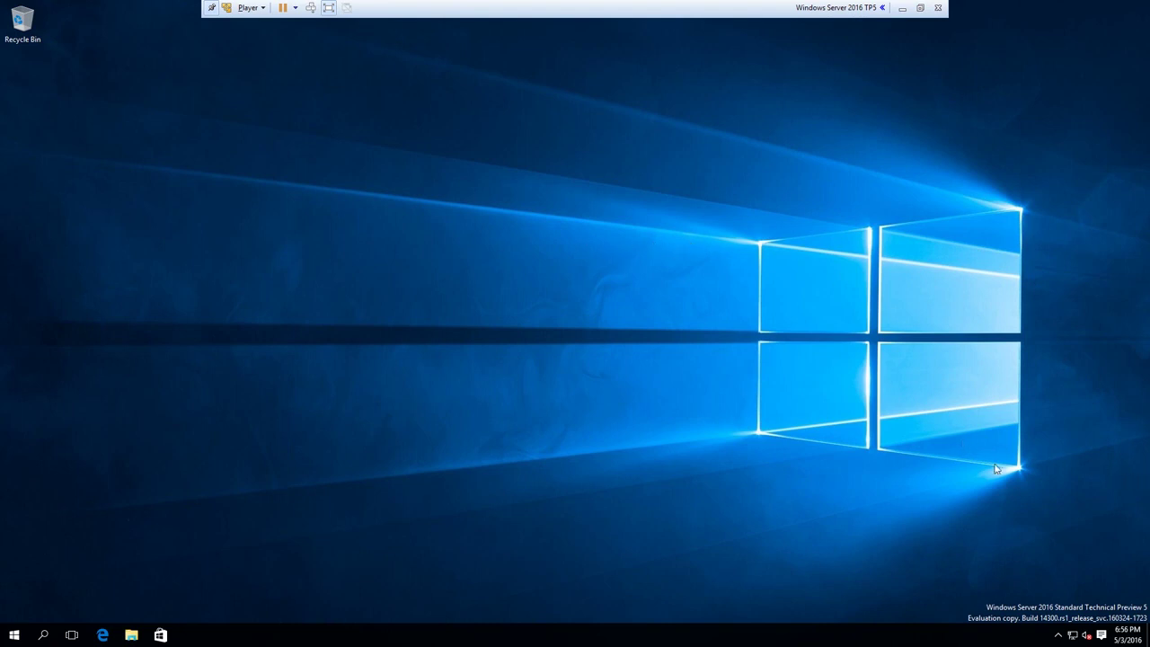
pyautogui.rightClick(447, 222)
pyautogui.click(370, 236)
pyautogui.click(15, 635)
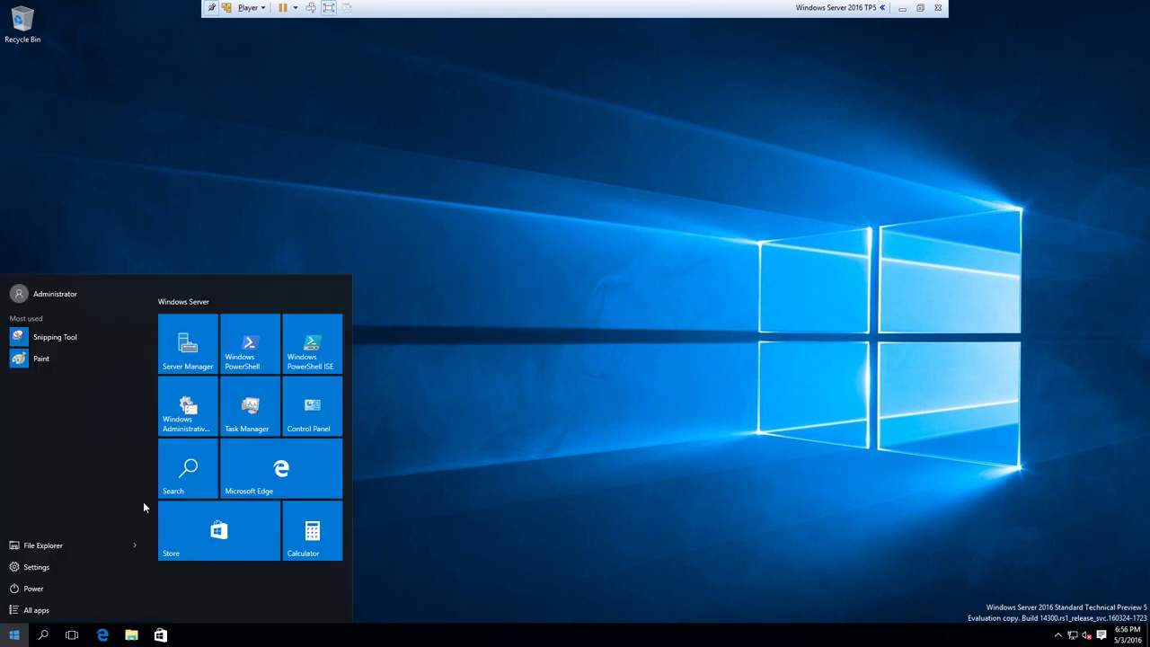
pyautogui.press('super')
pyautogui.press('super')
pyautogui.click(532, 363)
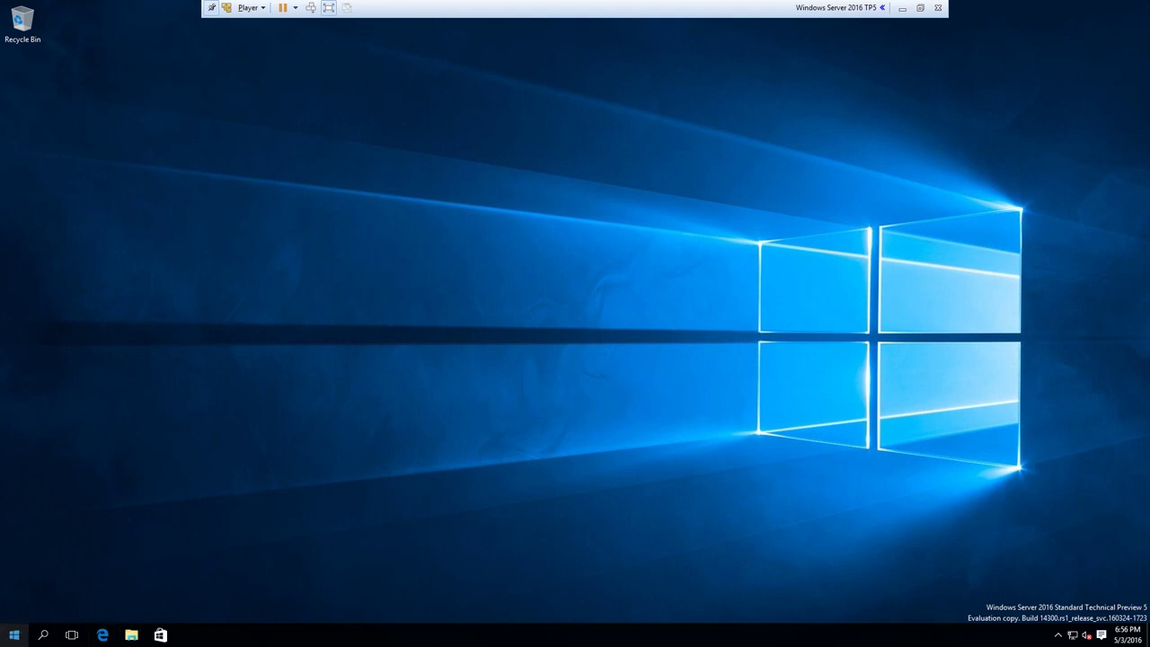
# - Set the server's visual effects to Adjust for best appearance in the advanced system performance options and close the system windows
pyautogui.rightClick(14, 636)
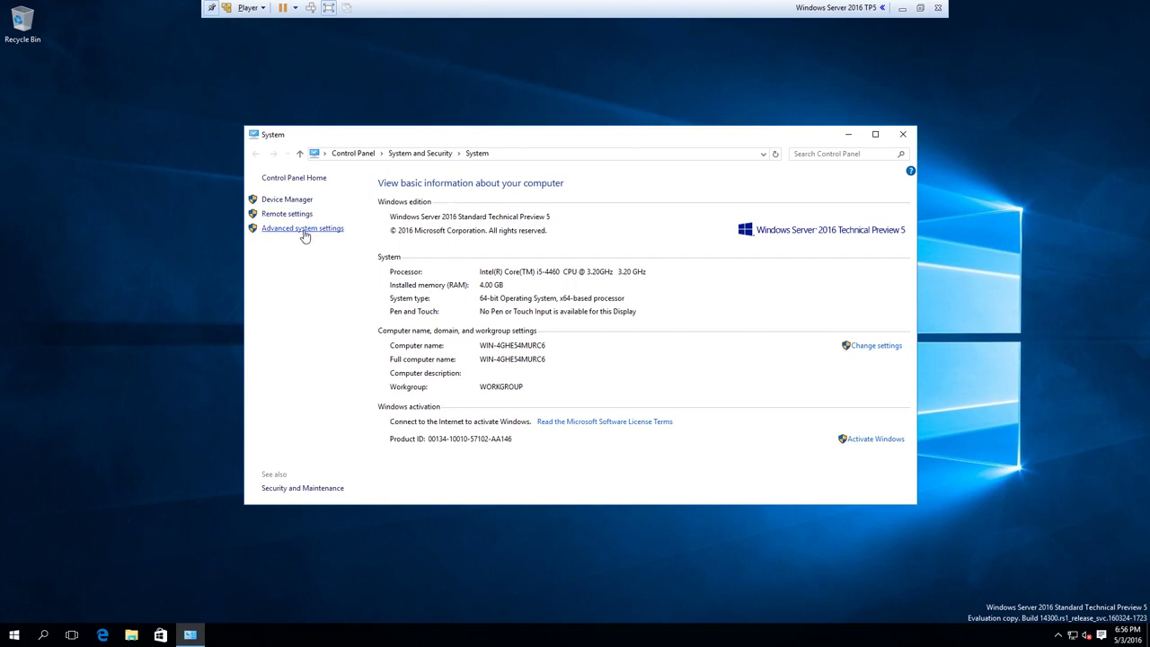
pyautogui.click(271, 232)
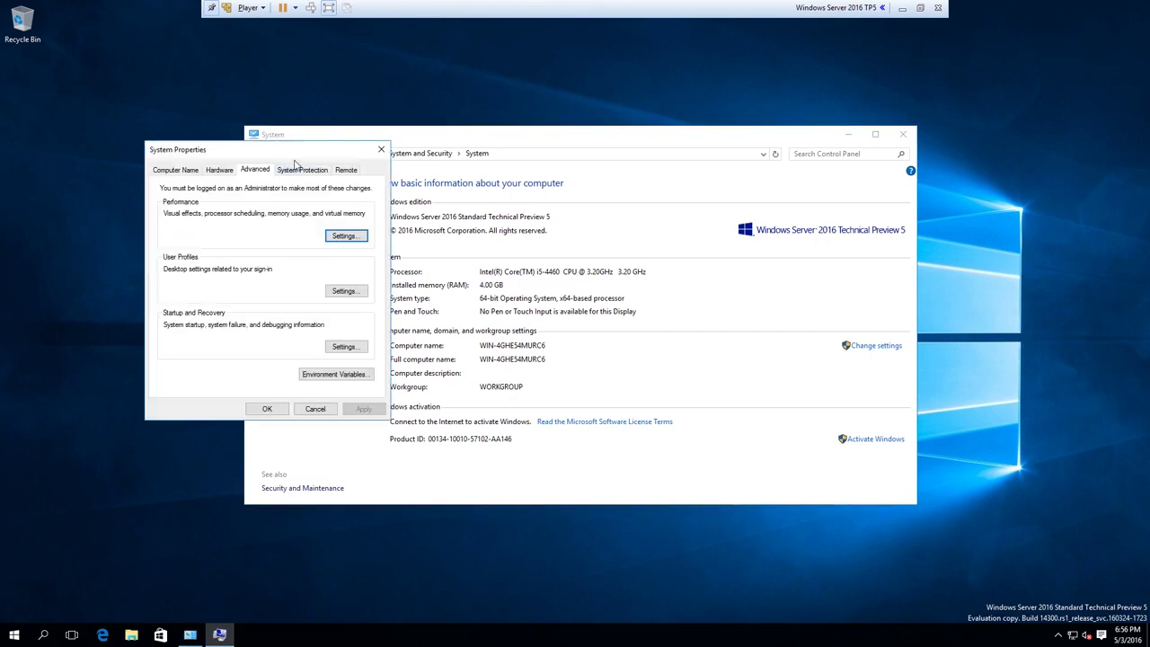
pyautogui.moveTo(299, 160); pyautogui.dragTo(495, 176)
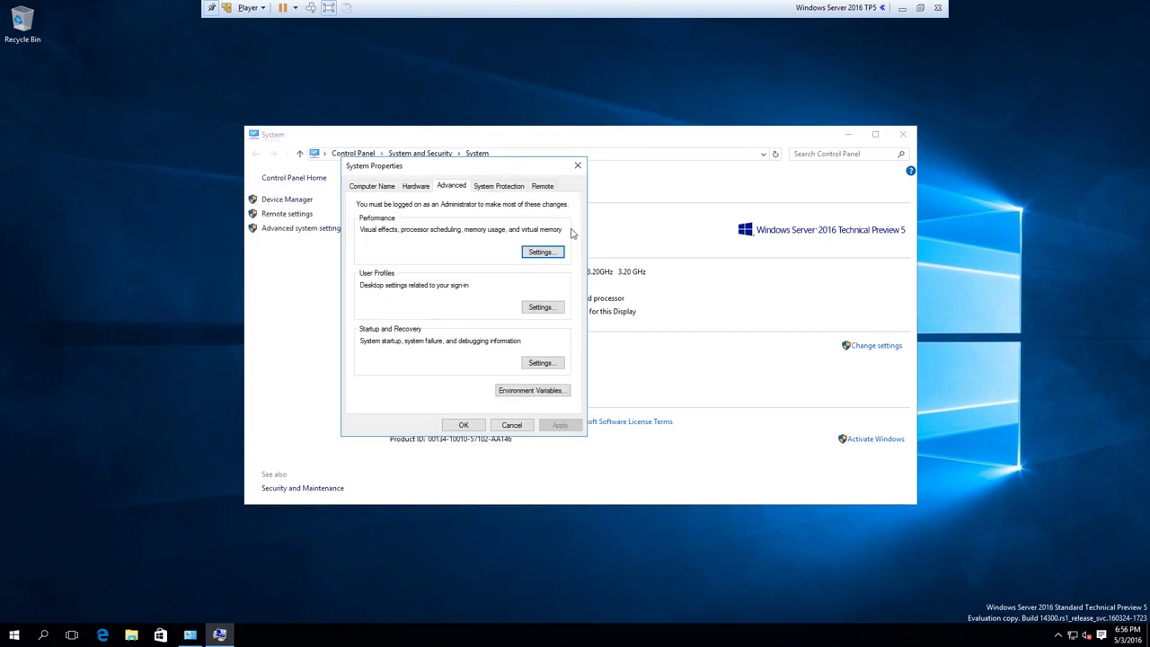
pyautogui.click(539, 252)
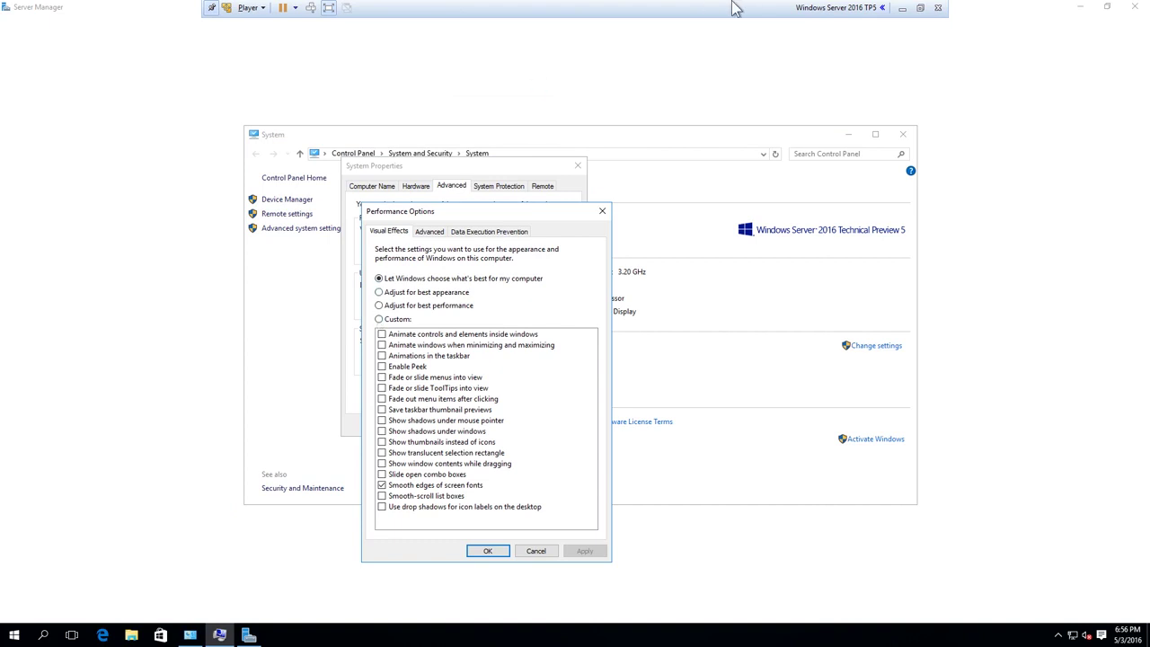
pyautogui.click(132, 14)
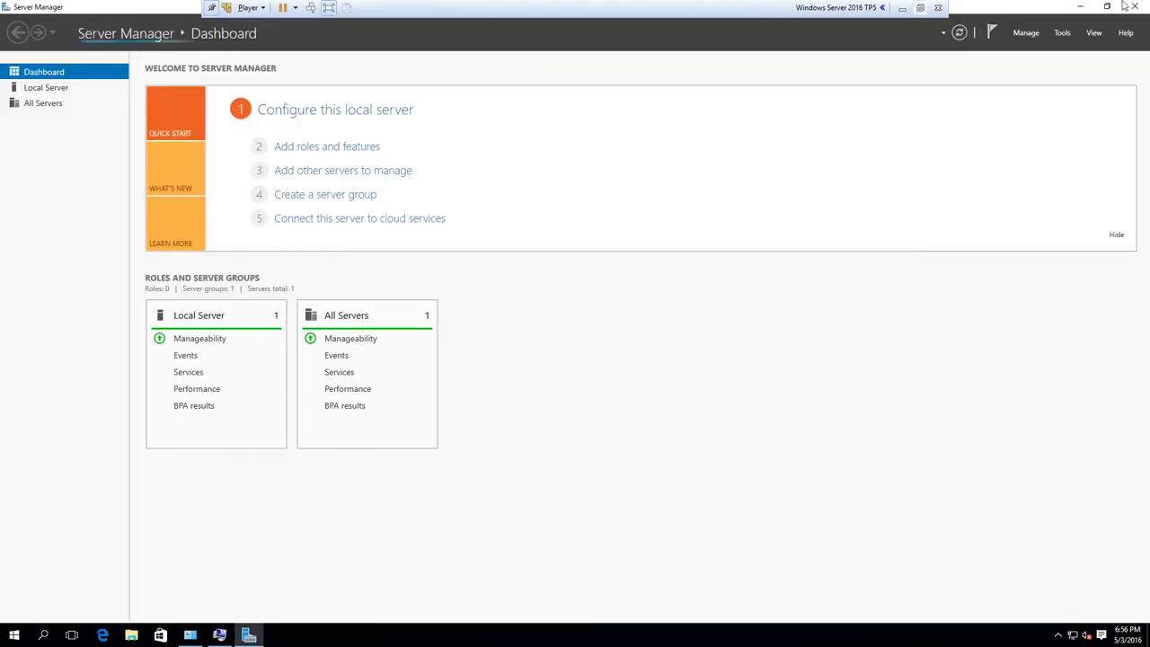
pyautogui.click(1071, 9)
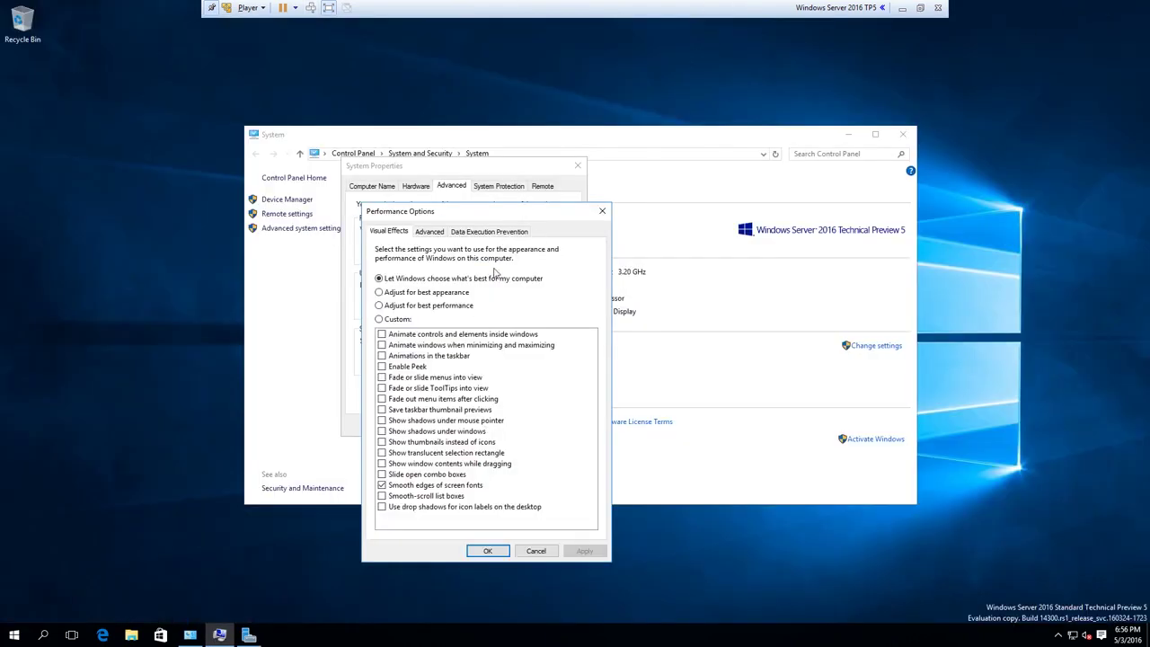
pyautogui.click(464, 294)
pyautogui.click(485, 551)
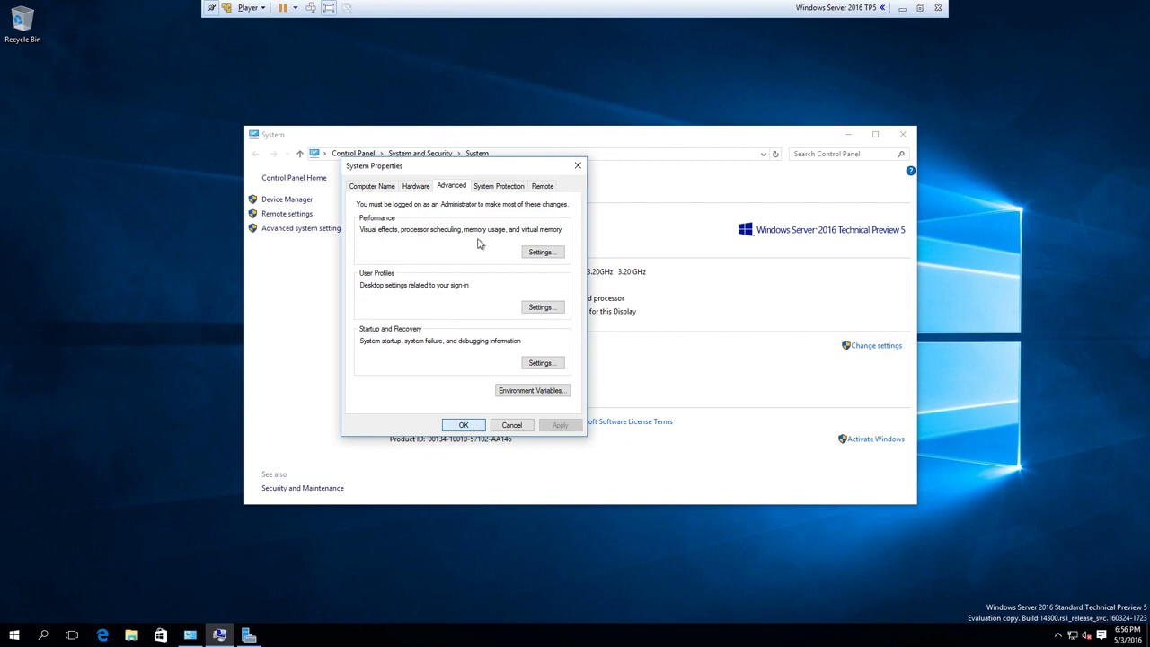
pyautogui.moveTo(518, 171); pyautogui.dragTo(573, 162)
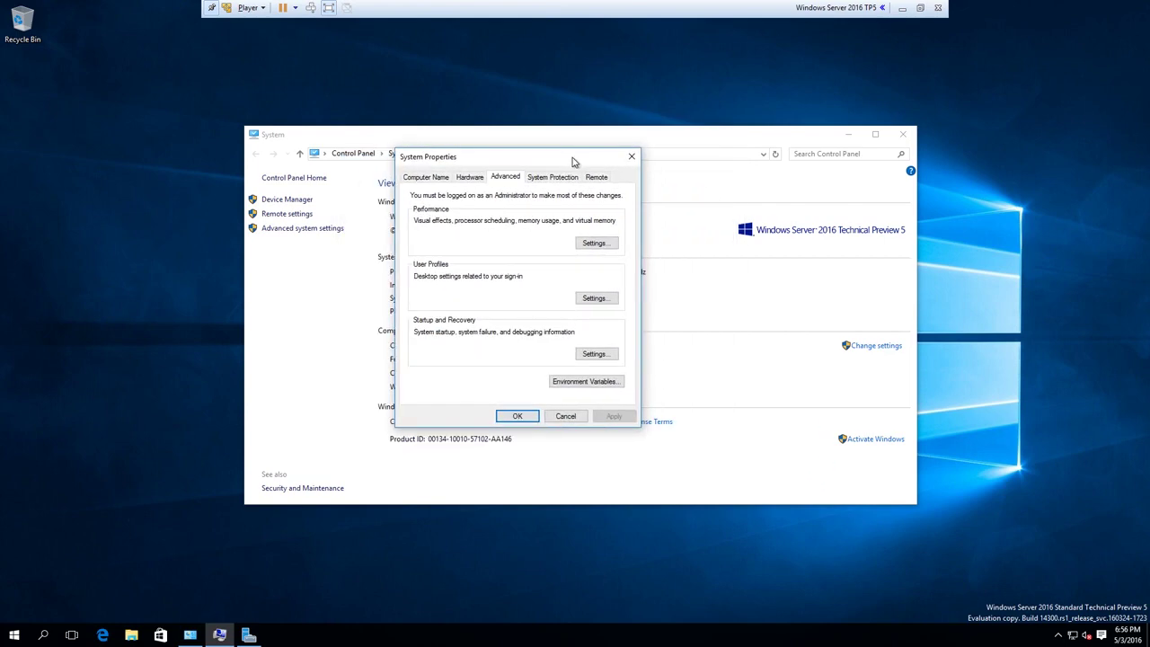
pyautogui.click(530, 415)
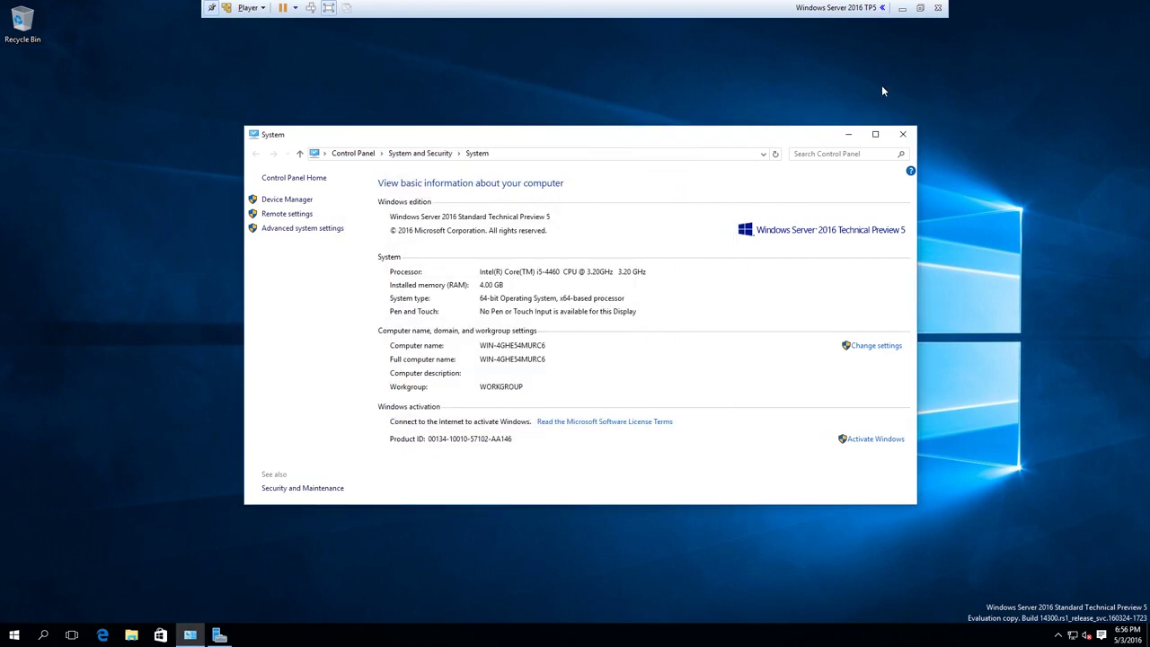
pyautogui.click(903, 135)
# - Try out the visual effects by bringing up and dismissing the desktop's context menu several times
pyautogui.rightClick(584, 120)
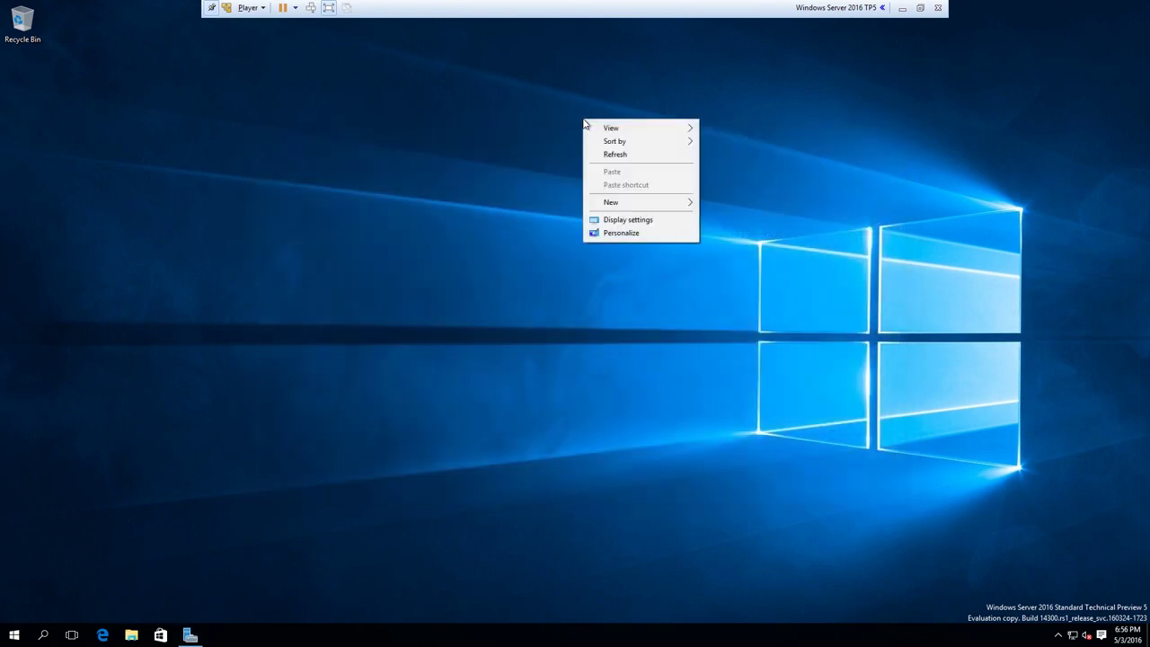
pyautogui.click(617, 157)
pyautogui.rightClick(474, 97)
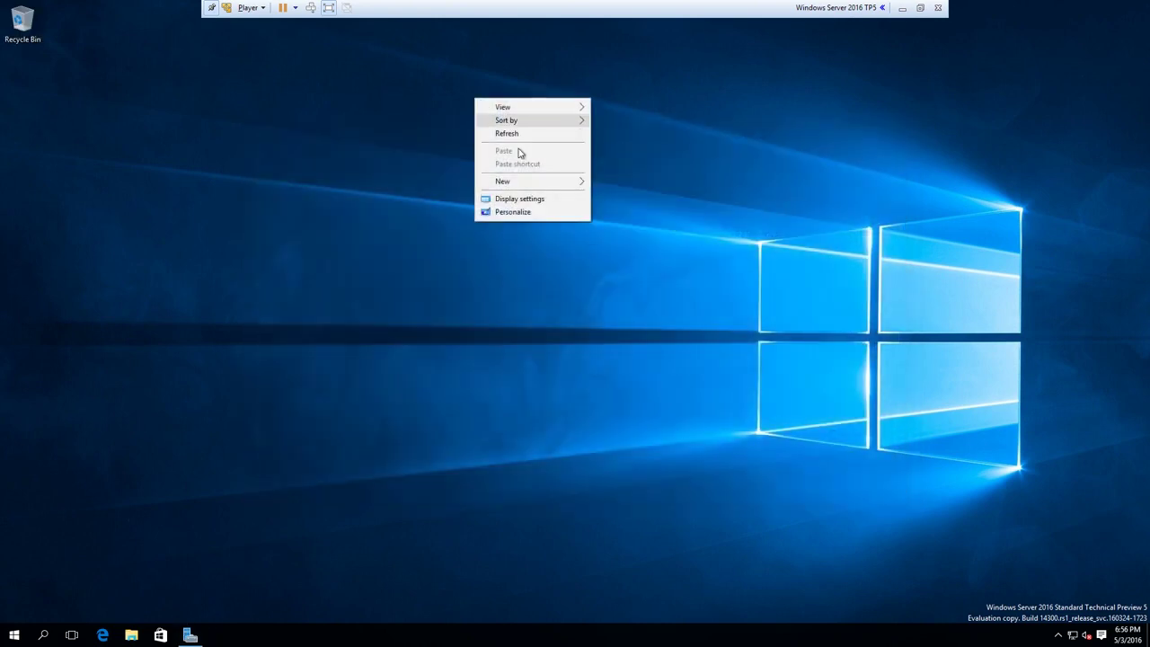
pyautogui.click(534, 229)
pyautogui.rightClick(524, 213)
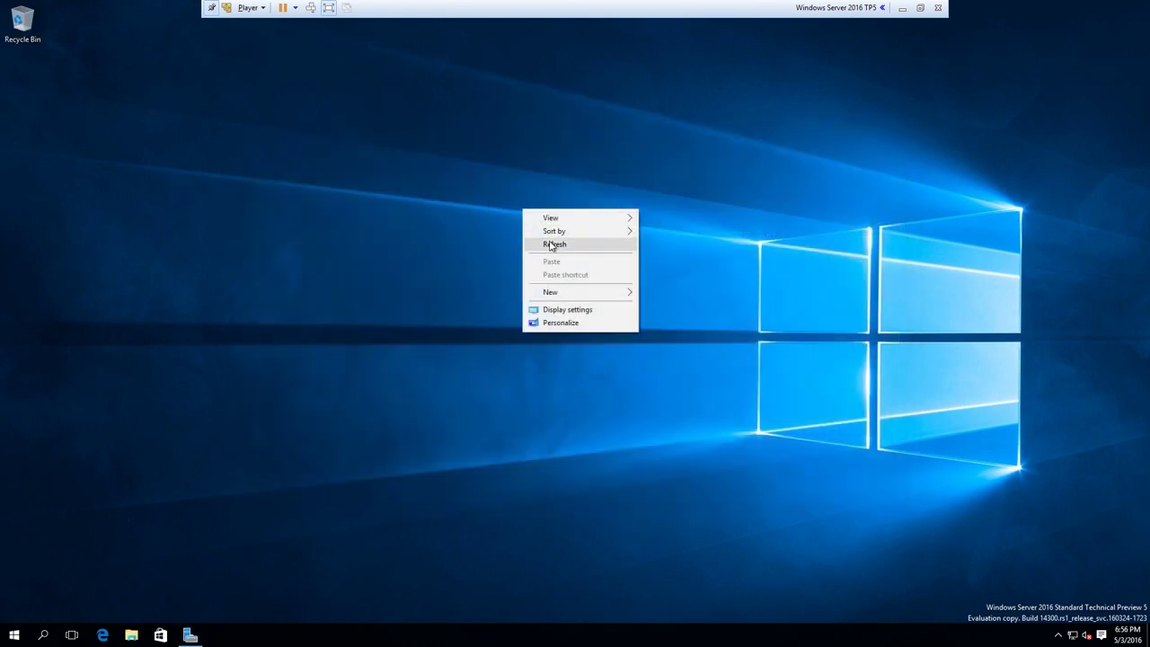
pyautogui.click(583, 338)
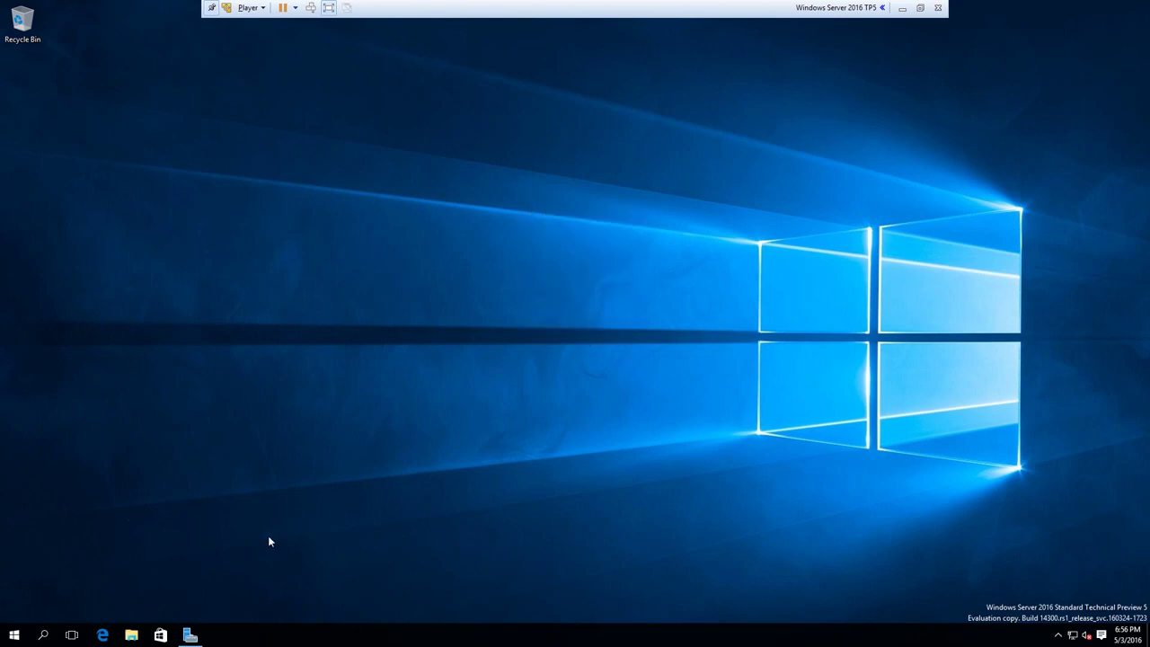
# - Test the window animations by minimizing and restoring Server Manager, un-maximize and reposition its window, and close it
pyautogui.click(199, 635)
pyautogui.click(190, 635)
pyautogui.click(191, 635)
pyautogui.click(190, 635)
pyautogui.click(190, 635)
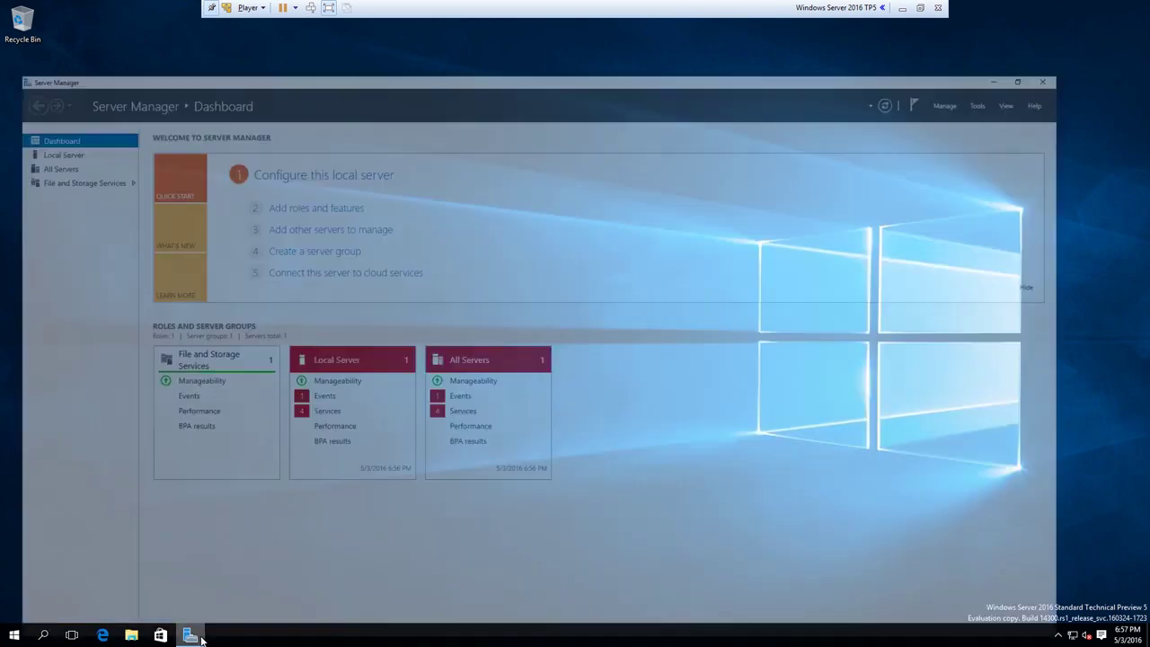
pyautogui.doubleClick(1029, 12)
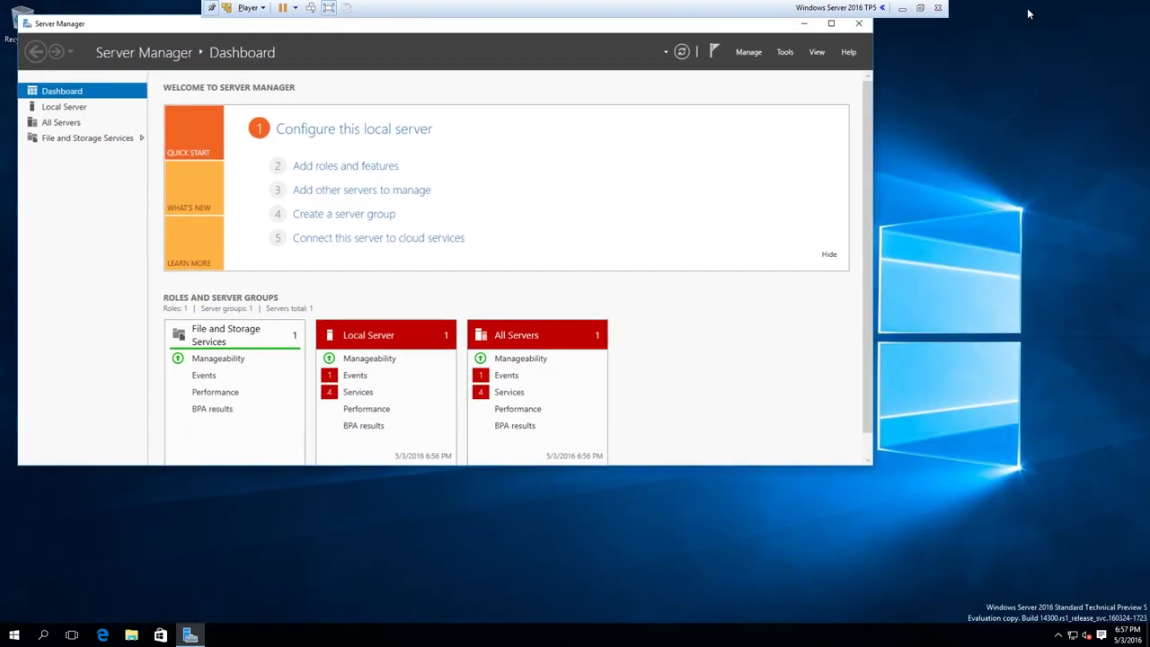
pyautogui.moveTo(562, 33); pyautogui.dragTo(669, 107)
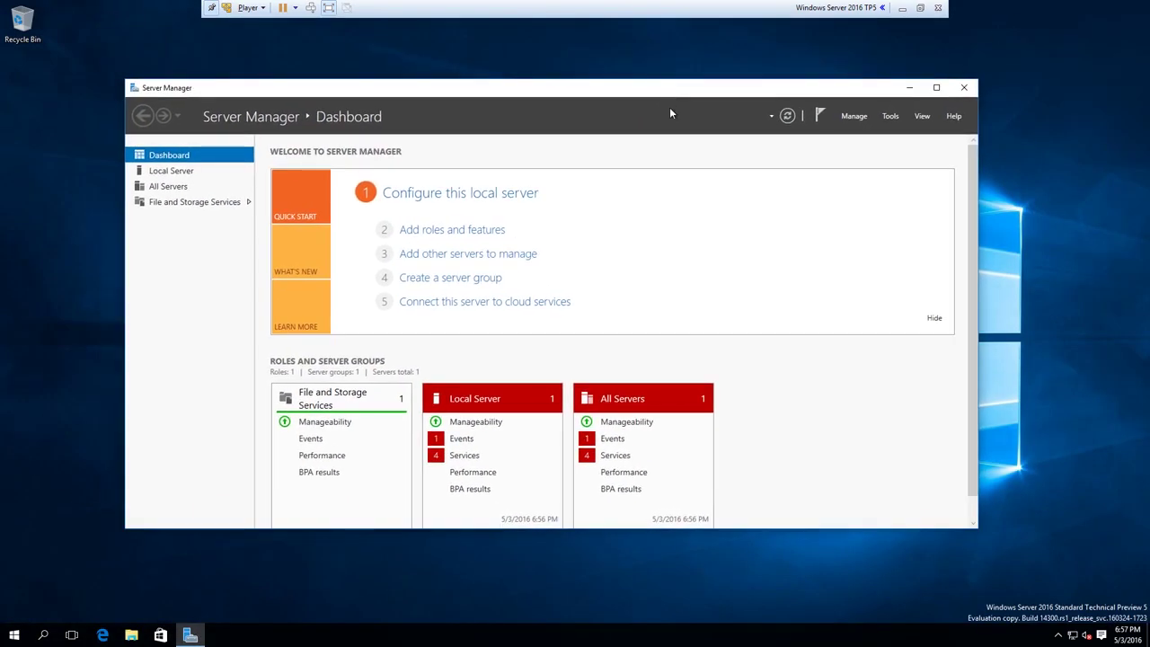
pyautogui.click(965, 88)
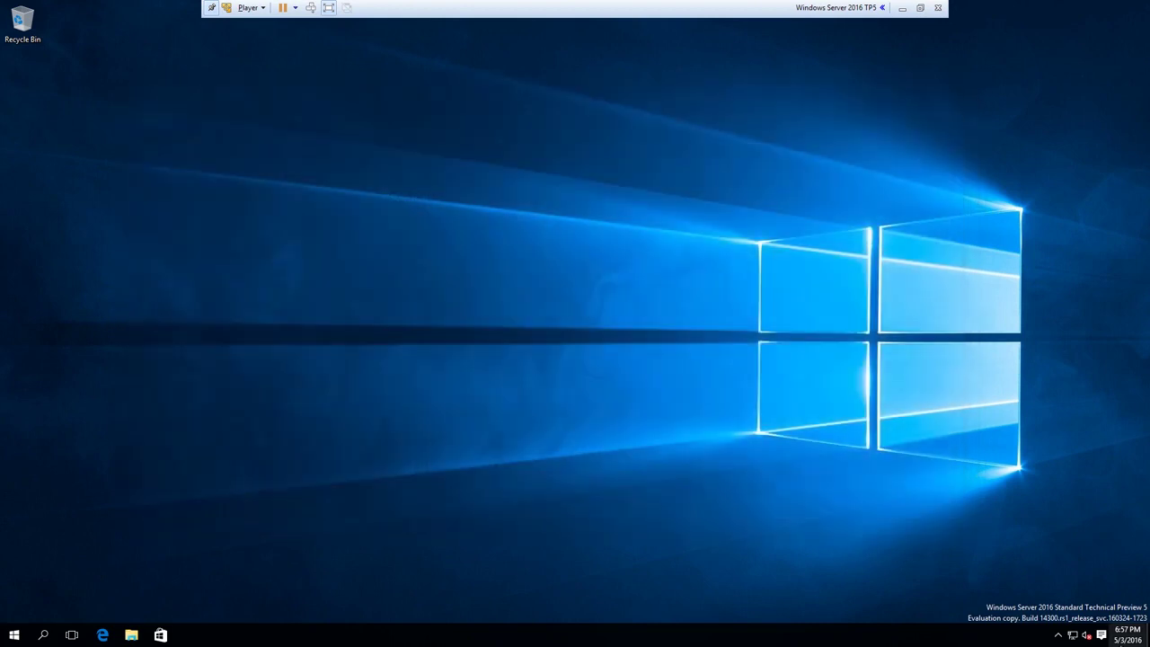
# - View the taskbar clock's calendar and test the translucent selection rectangle and context menu on the desktop
pyautogui.click(1136, 635)
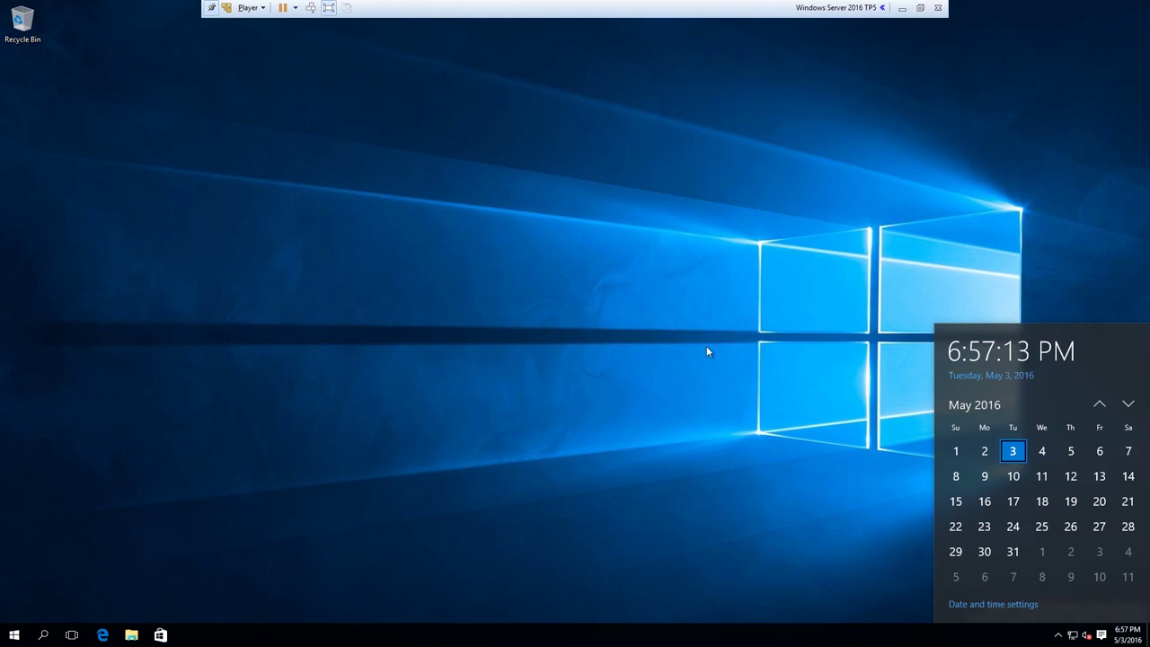
pyautogui.click(755, 432)
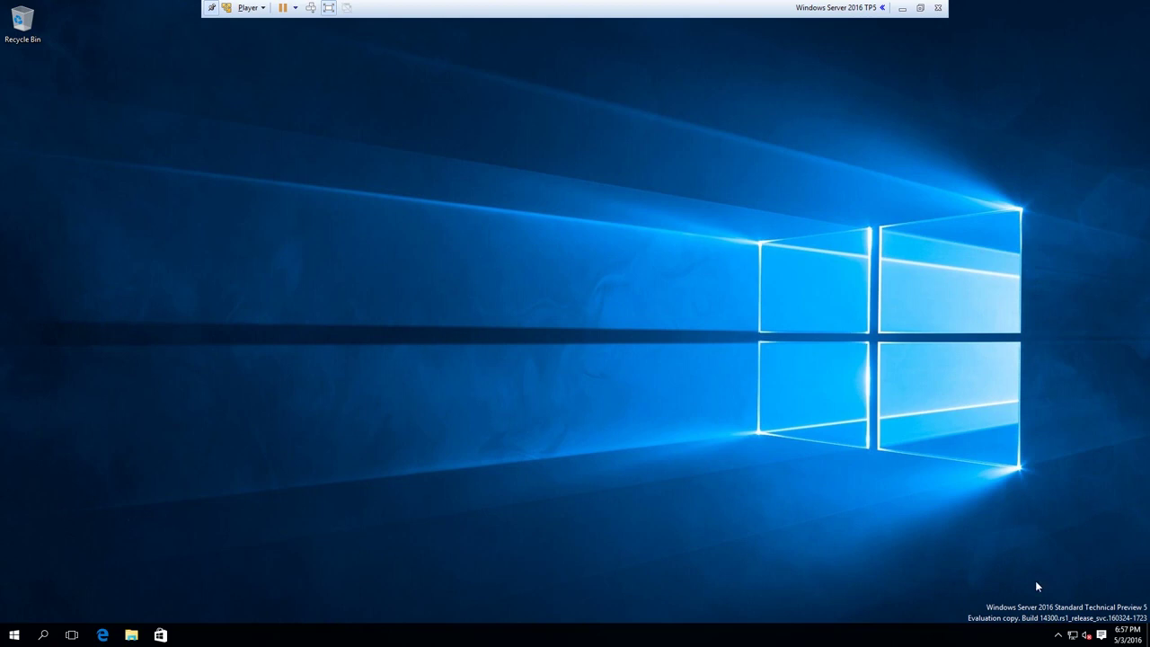
pyautogui.moveTo(939, 555); pyautogui.dragTo(1147, 640)
pyautogui.rightClick(479, 236)
pyautogui.click(441, 249)
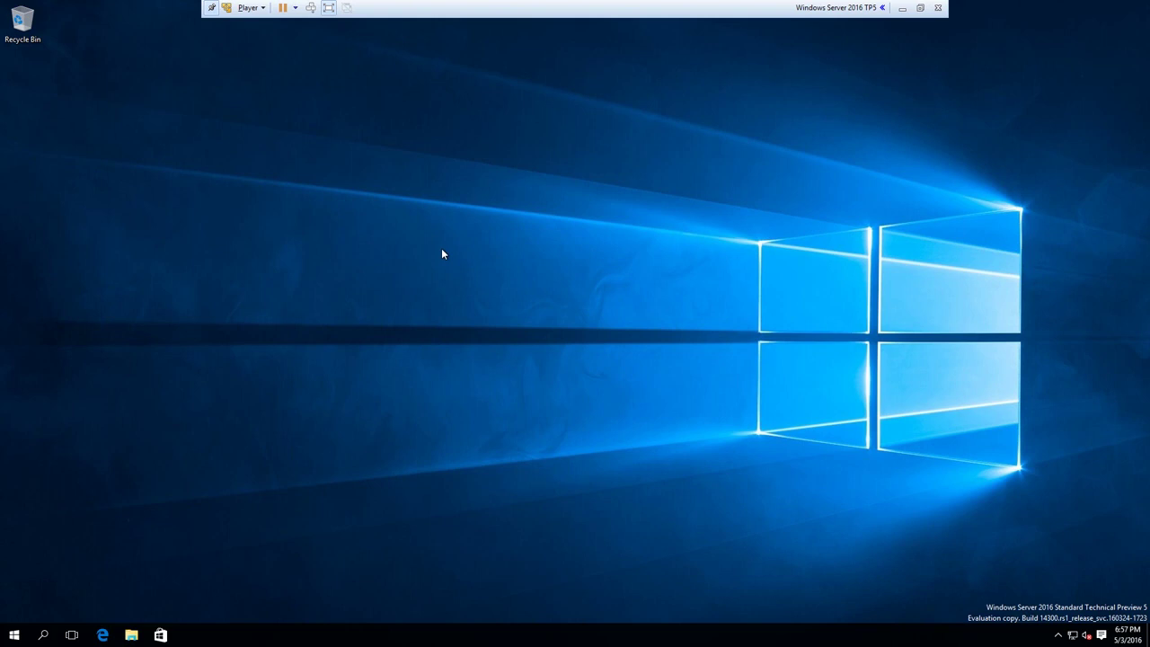
# - Open the desktop's Personalization settings and move the Settings window toward the middle of the desktop
pyautogui.rightClick(516, 305)
pyautogui.click(559, 416)
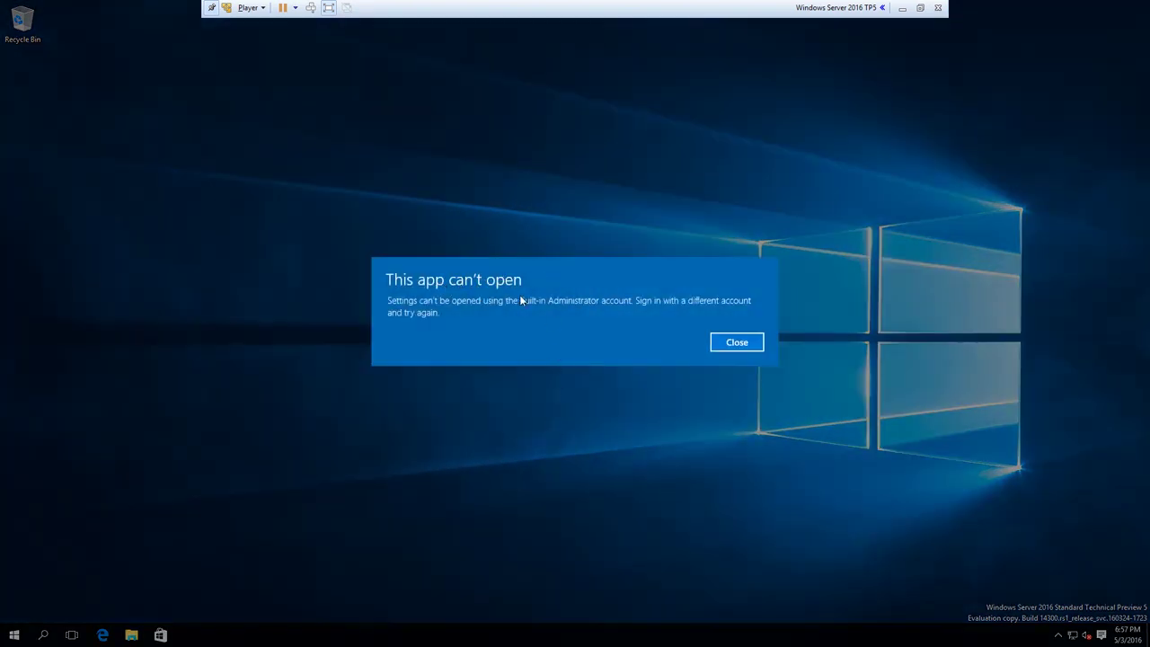
pyautogui.click(738, 346)
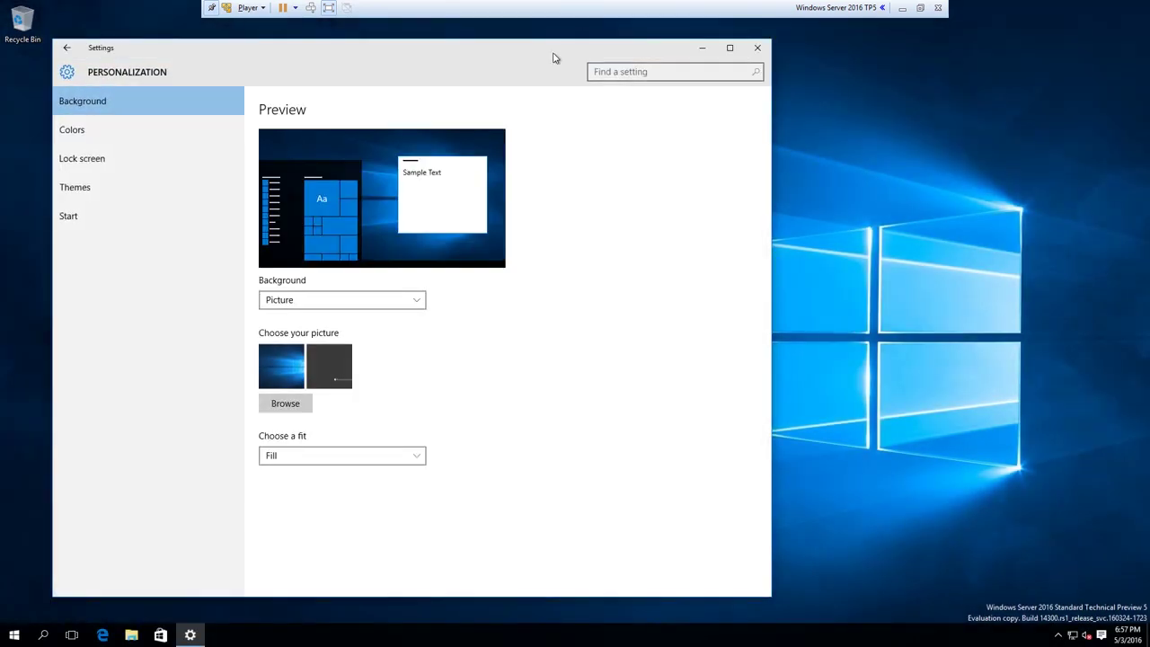
pyautogui.moveTo(552, 56); pyautogui.dragTo(690, 54)
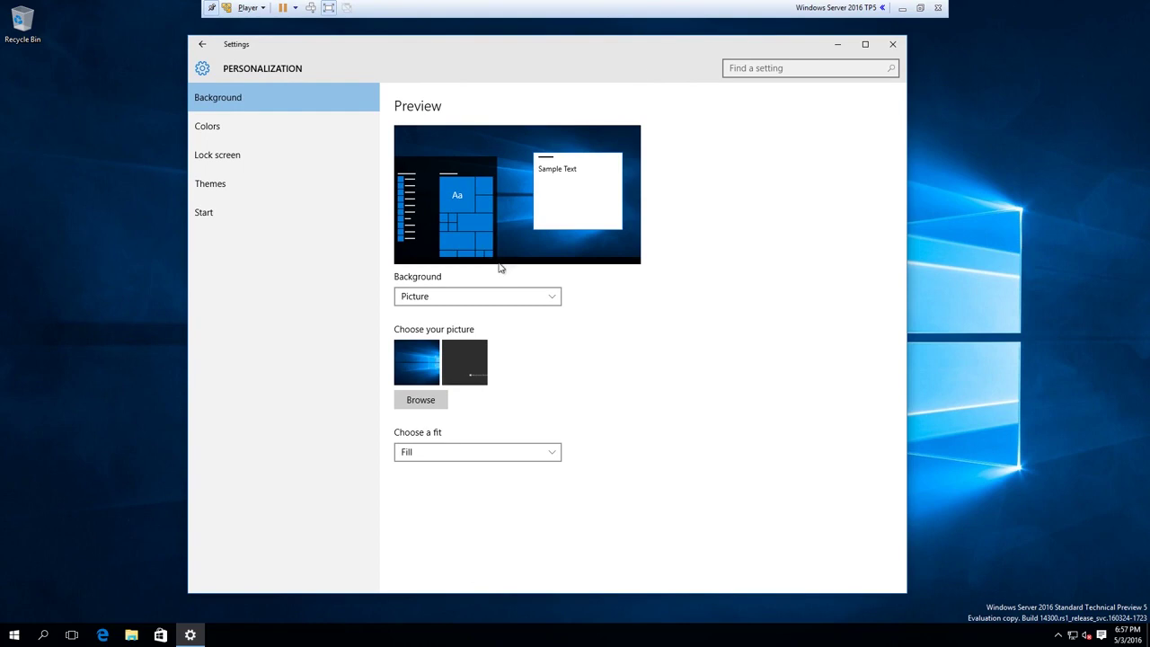
# - Try the dark Technical Preview 5 picture as the desktop background and switch back to the blue Windows picture
pyautogui.click(474, 370)
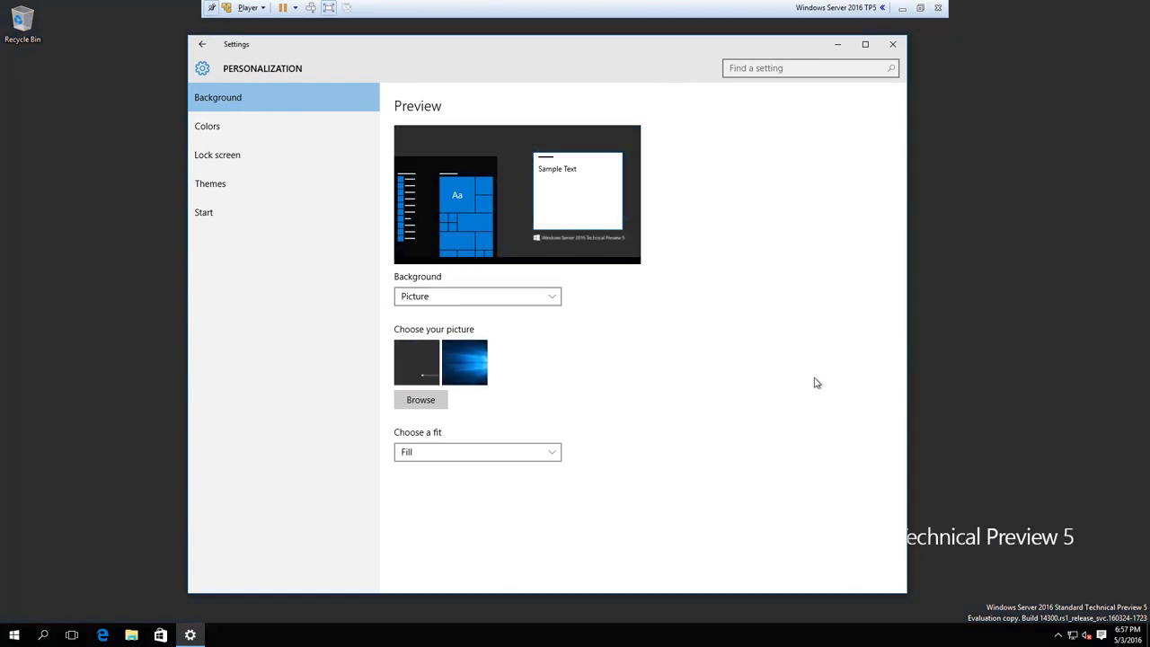
pyautogui.moveTo(501, 47); pyautogui.dragTo(542, 37)
pyautogui.click(511, 363)
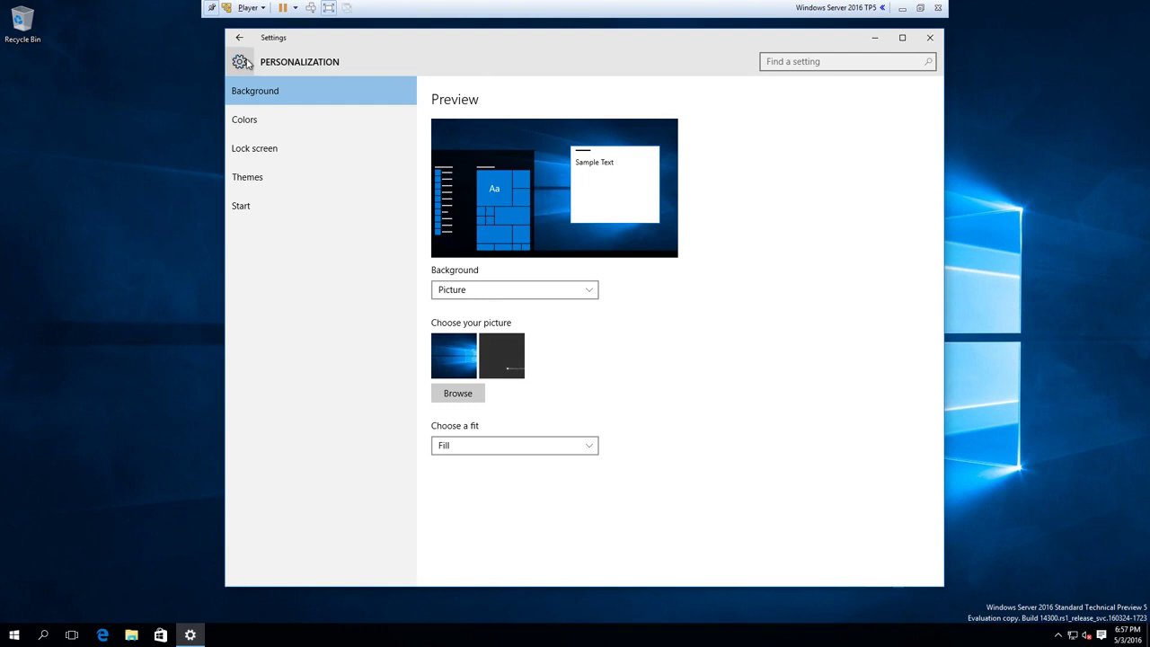
# - Examine the taskbar search's settings for Cortana, device search history and web results, and return to the search home page
pyautogui.click(14, 634)
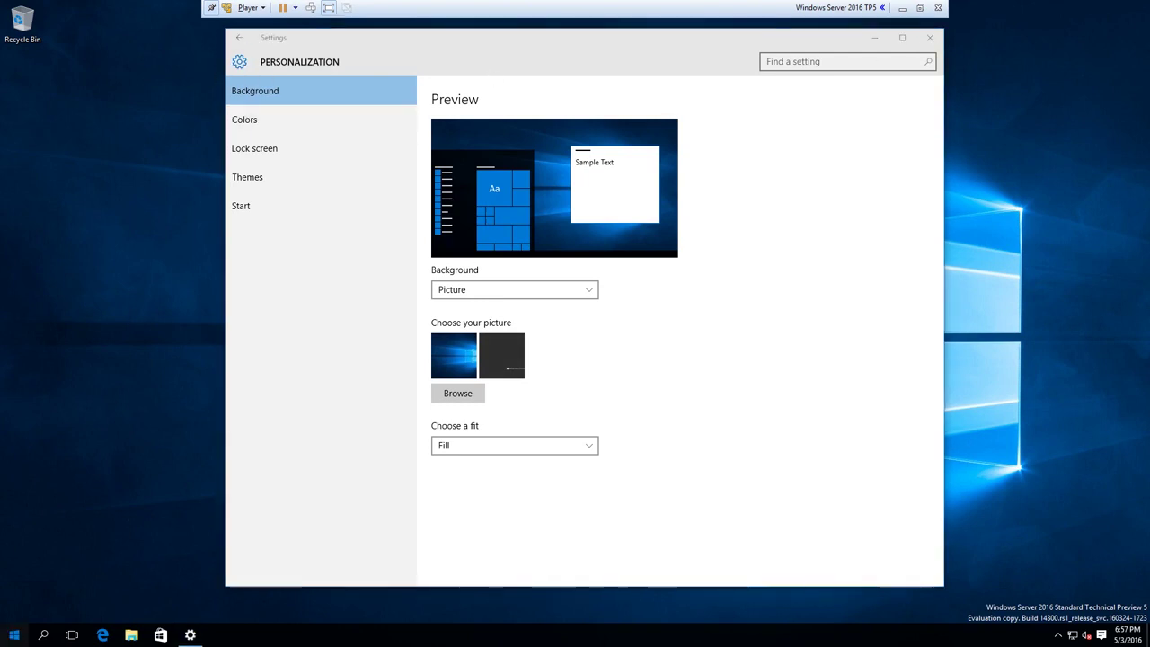
pyautogui.click(43, 634)
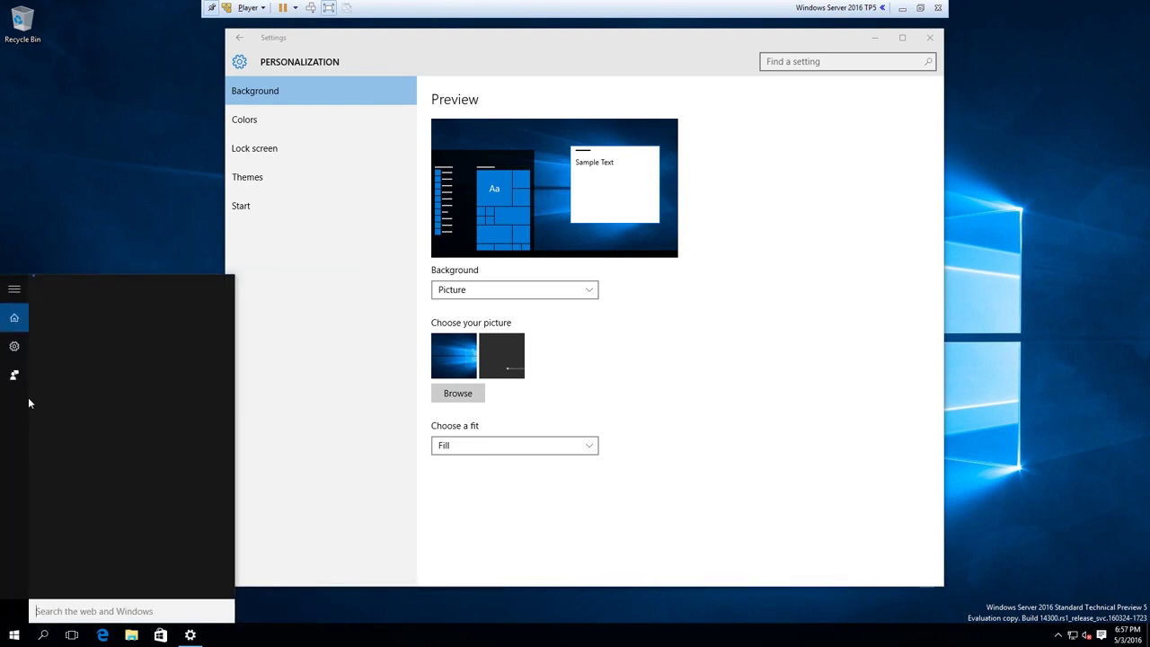
pyautogui.click(15, 346)
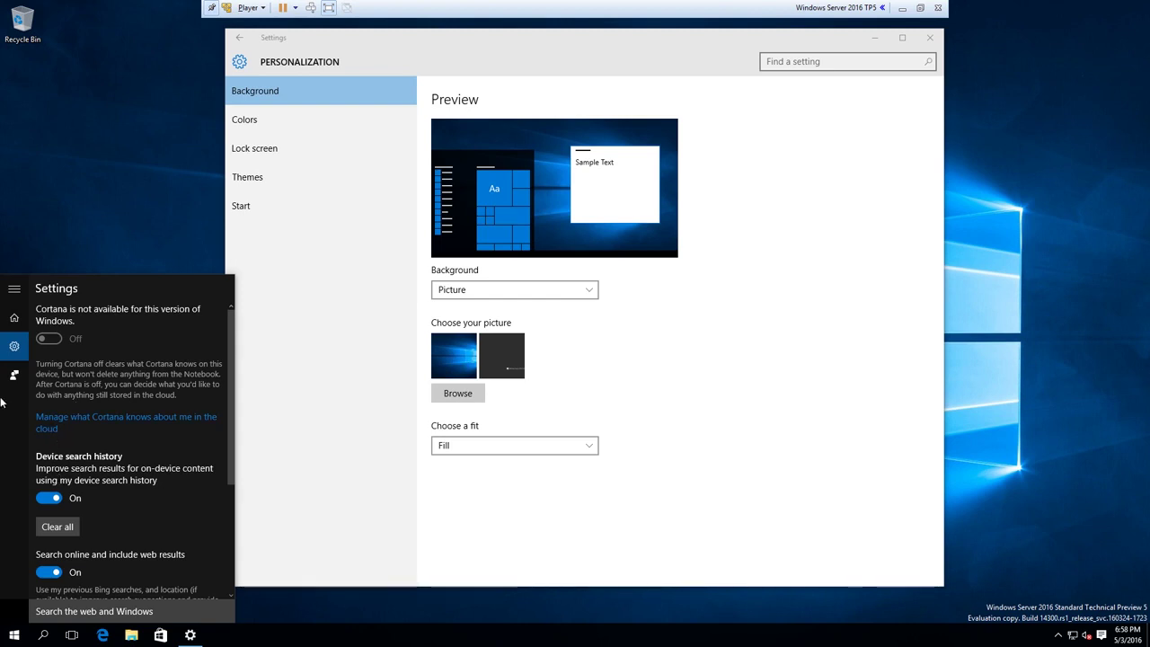
pyautogui.click(8, 326)
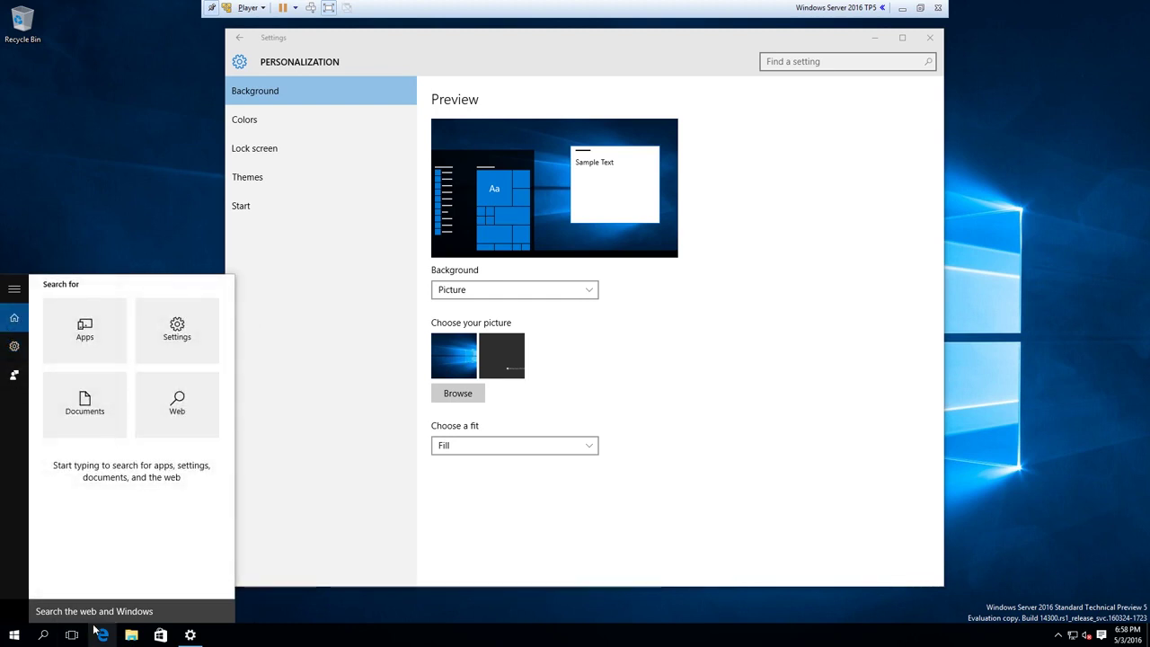
# - Change the taskbar's search display to Show search box
pyautogui.rightClick(296, 636)
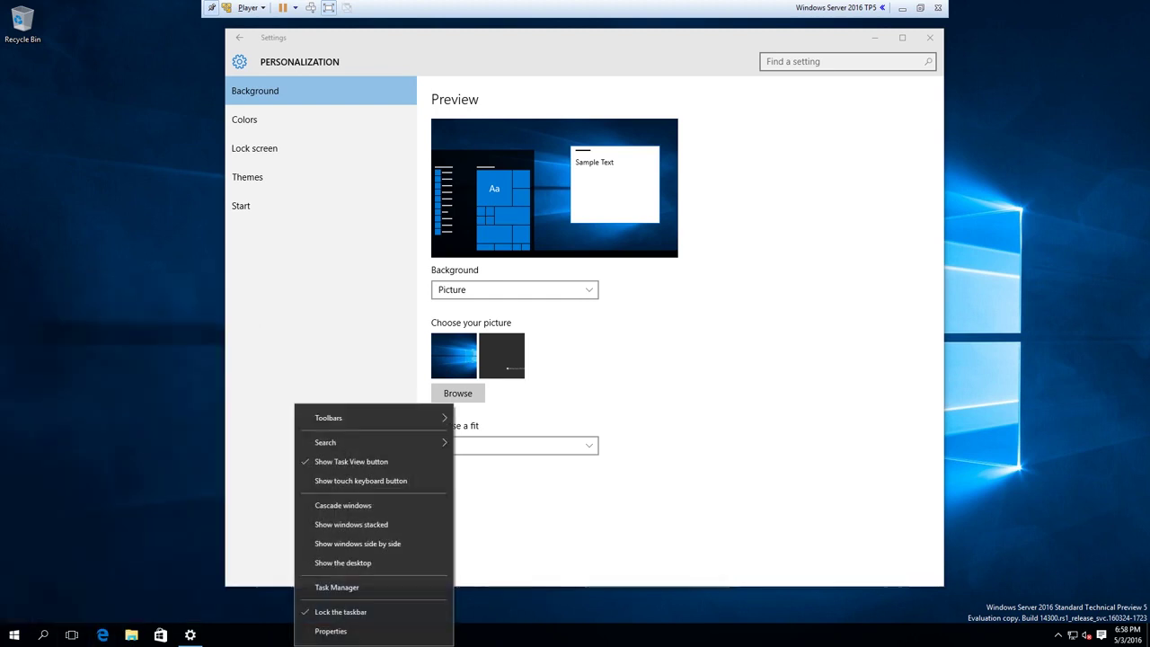
pyautogui.moveTo(387, 445)
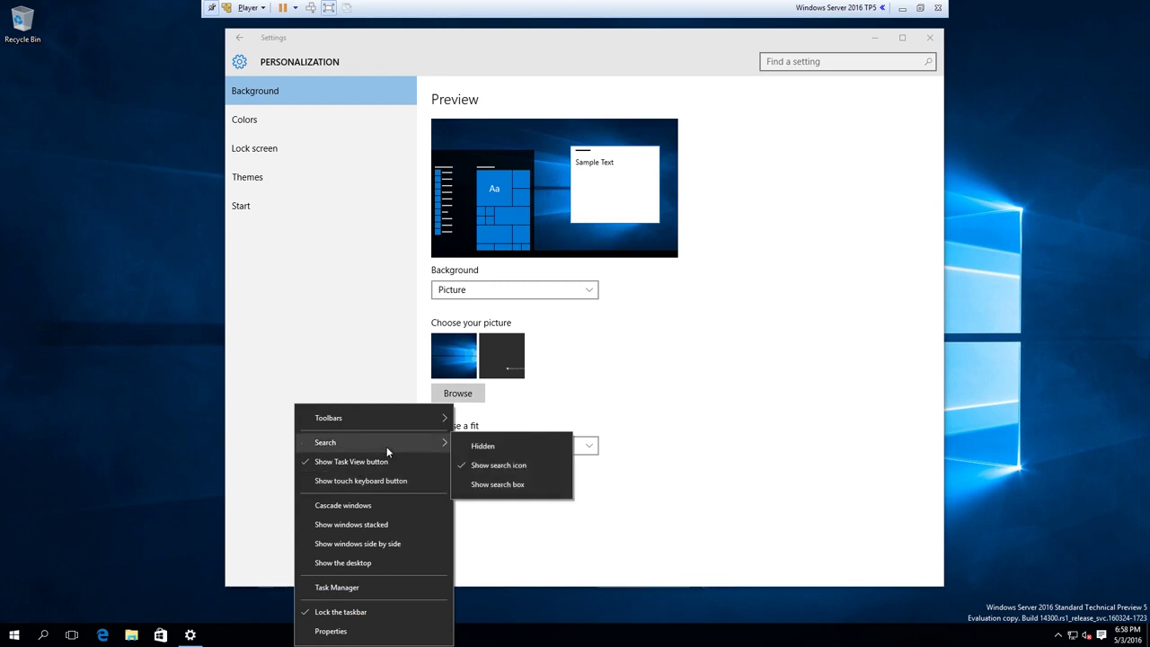
pyautogui.click(520, 485)
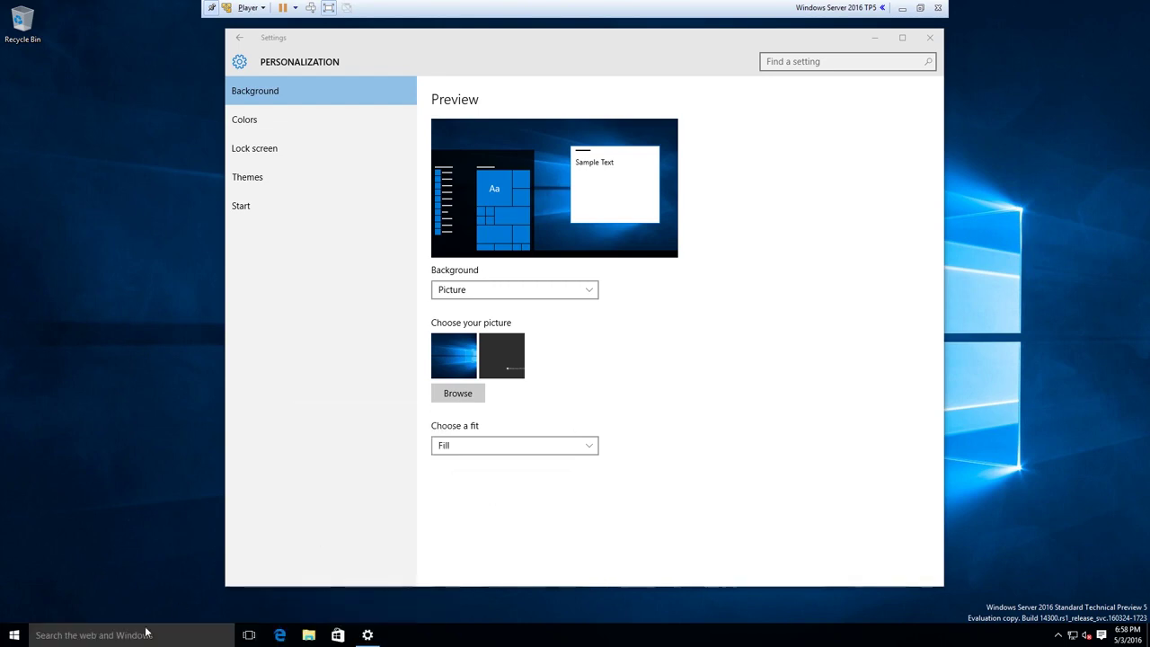
# - Search for "wordpad" from the taskbar and launch WordPad
pyautogui.click(194, 635)
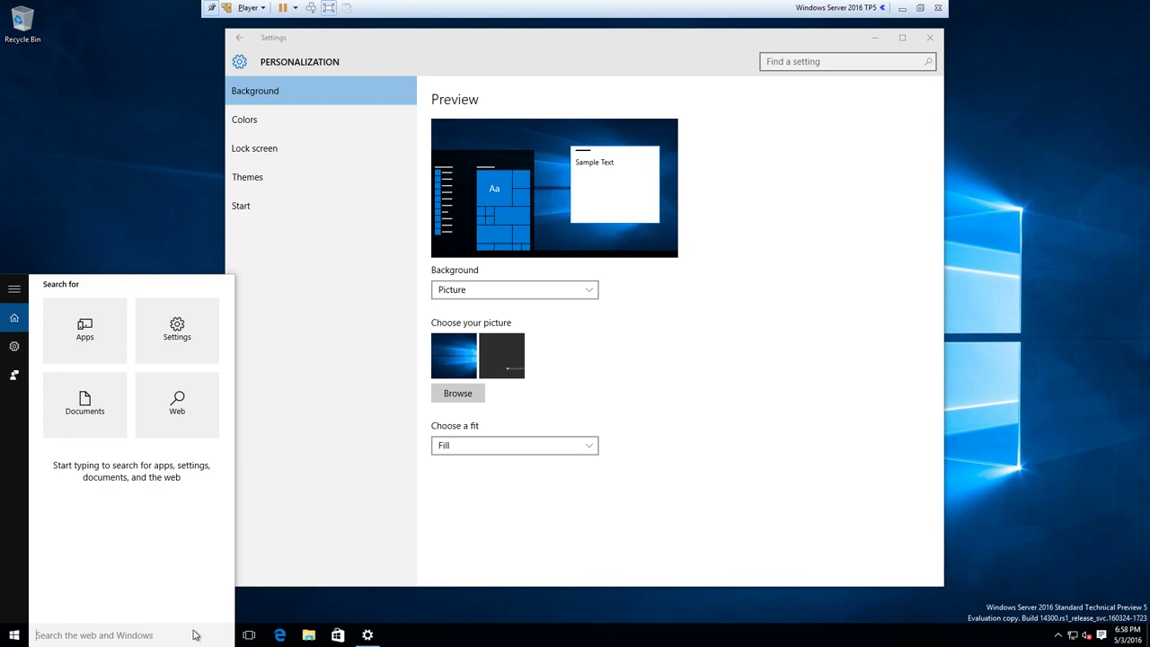
pyautogui.write('wordpad')
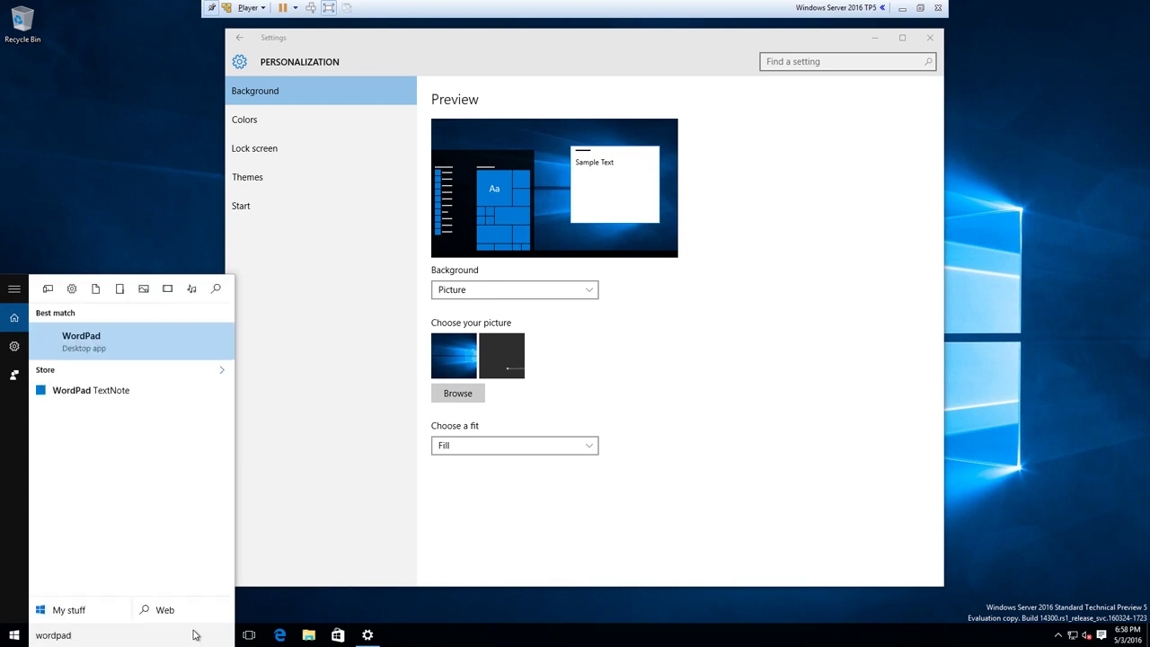
pyautogui.press('Return')
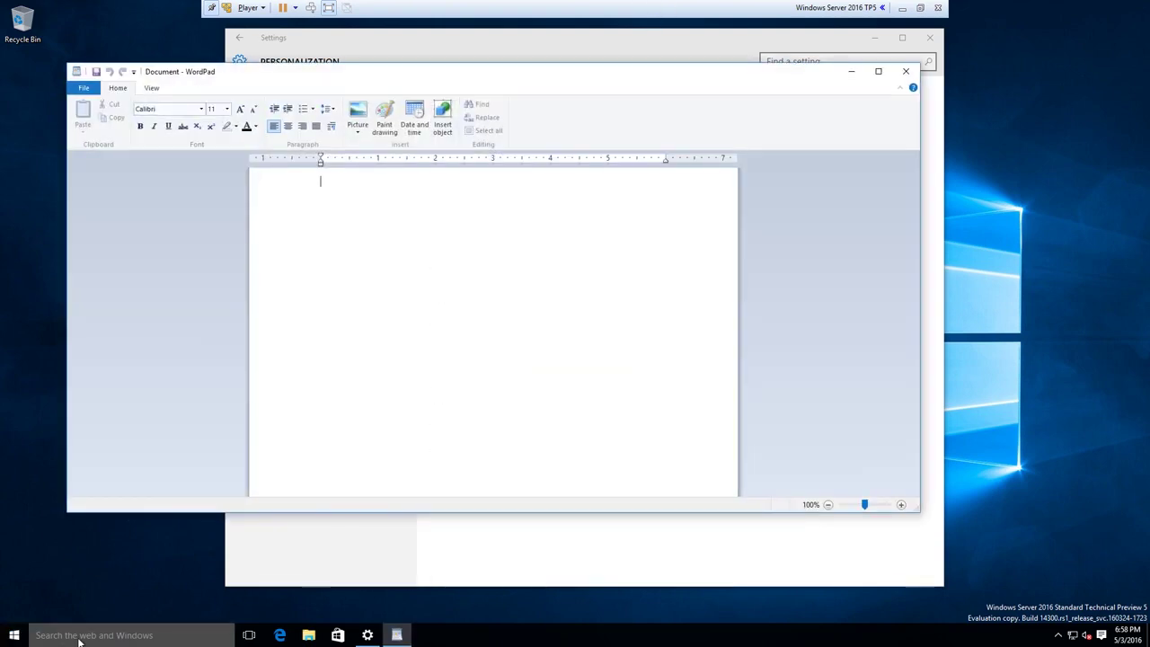
# - Search for "paint" from the taskbar, dismiss the results without launching anything, and close WordPad
pyautogui.click(85, 636)
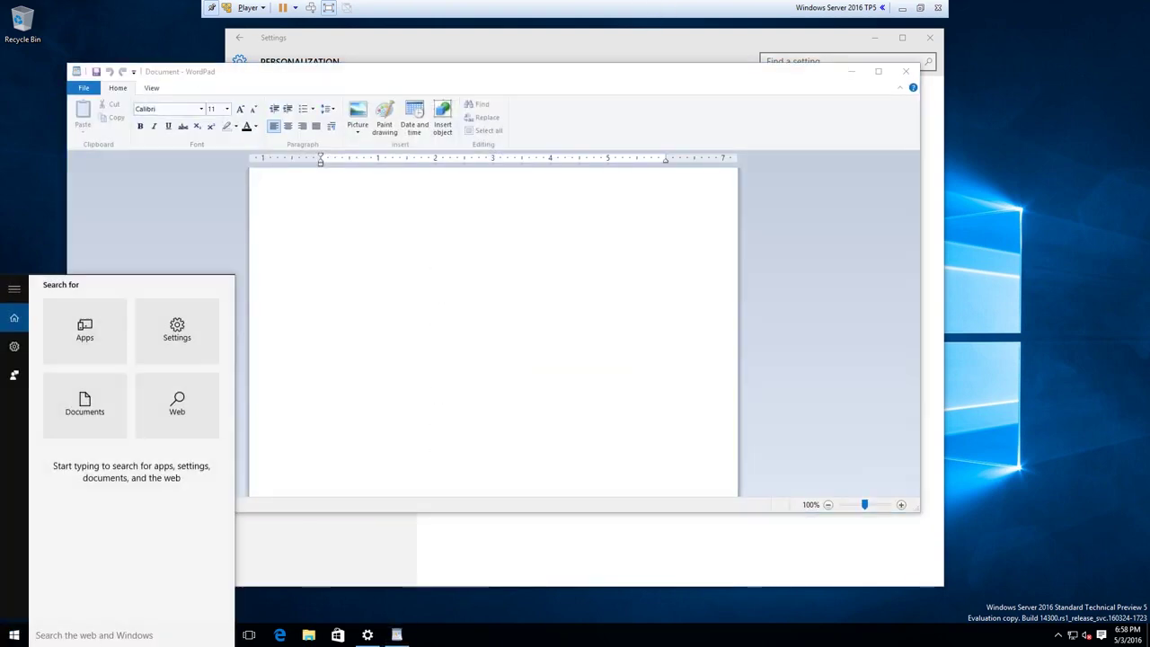
pyautogui.write('paint')
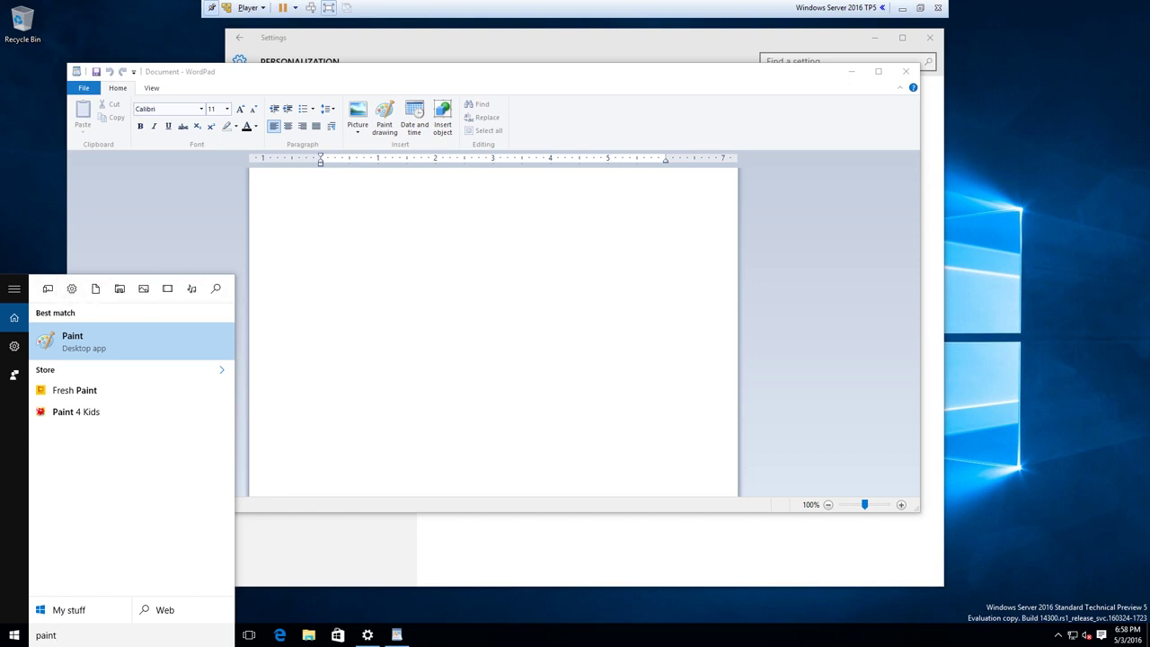
pyautogui.press('Escape')
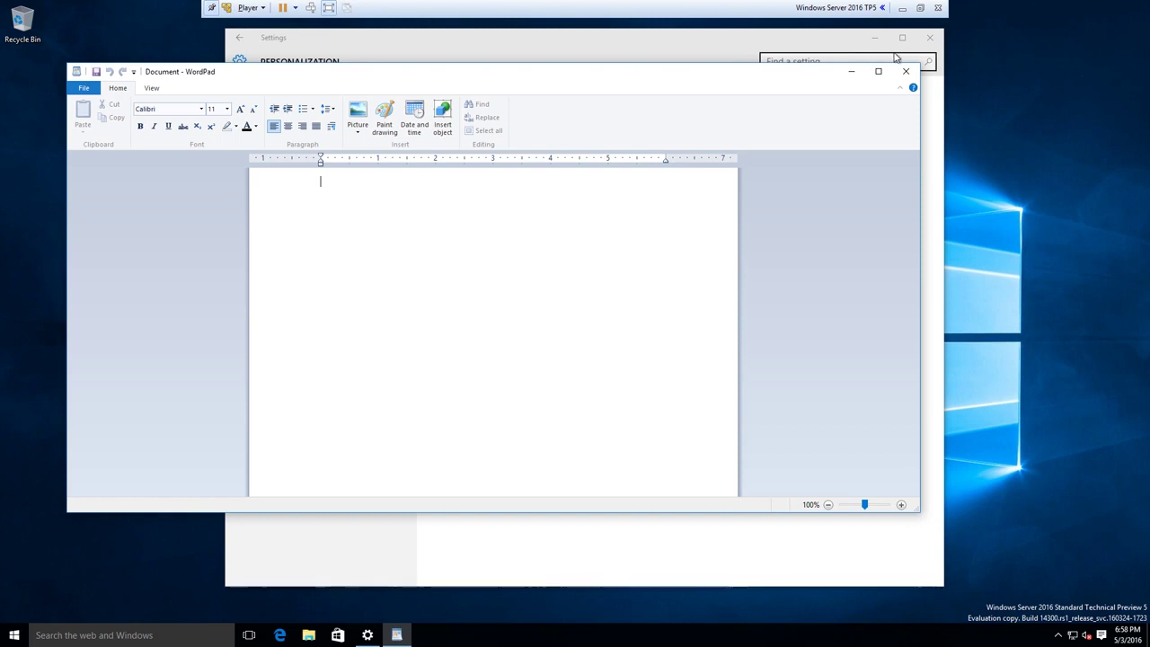
pyautogui.click(912, 77)
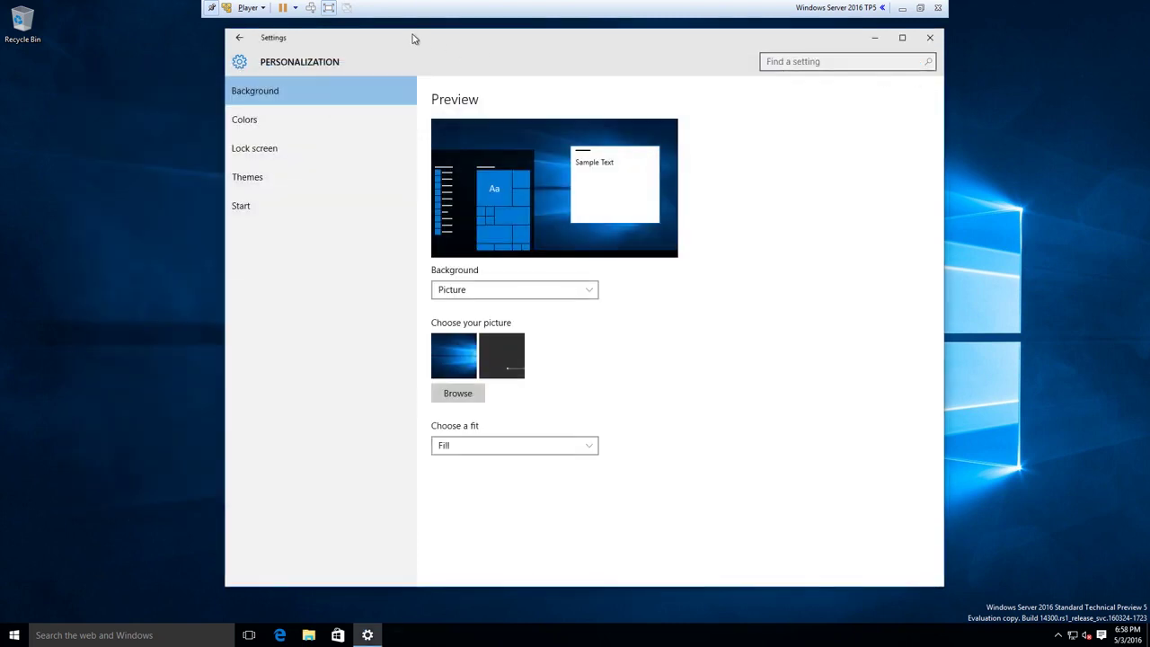
# - Try twice to launch Microsoft Edge, dismissing its message each time, and close the Settings window
pyautogui.click(281, 636)
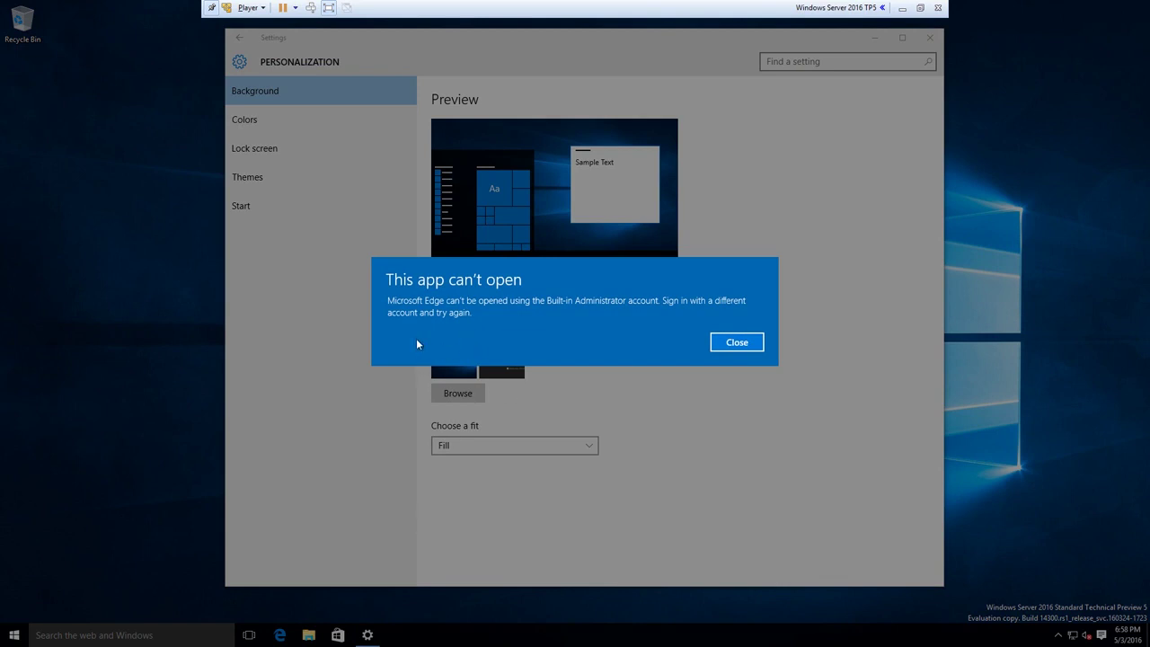
pyautogui.click(737, 342)
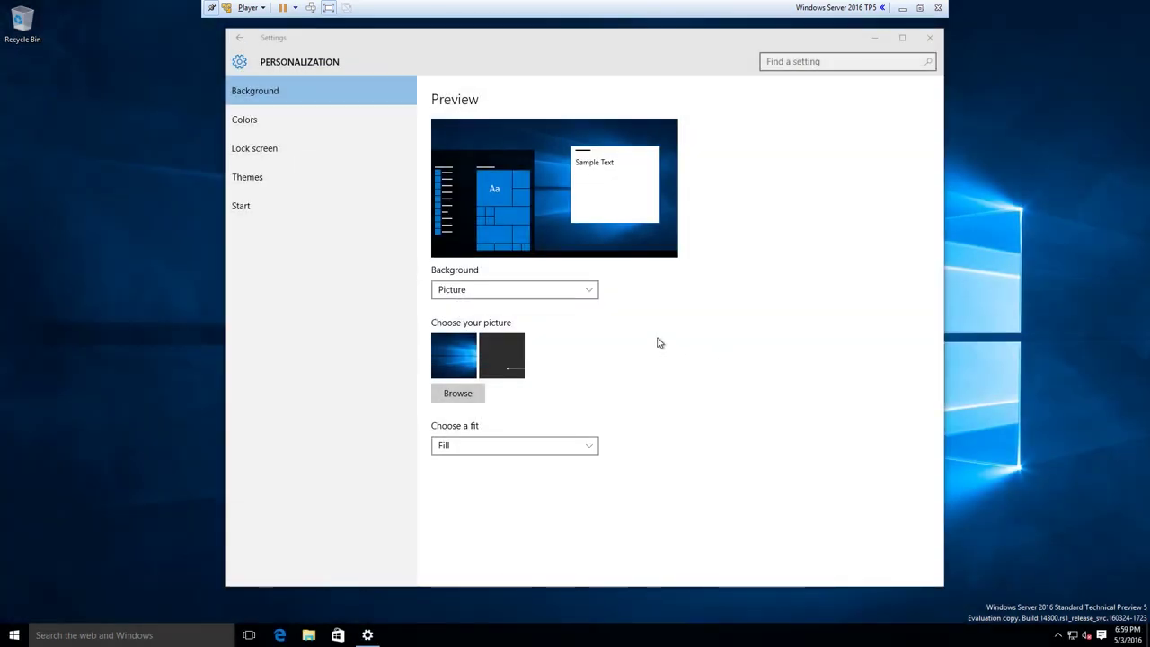
pyautogui.click(280, 636)
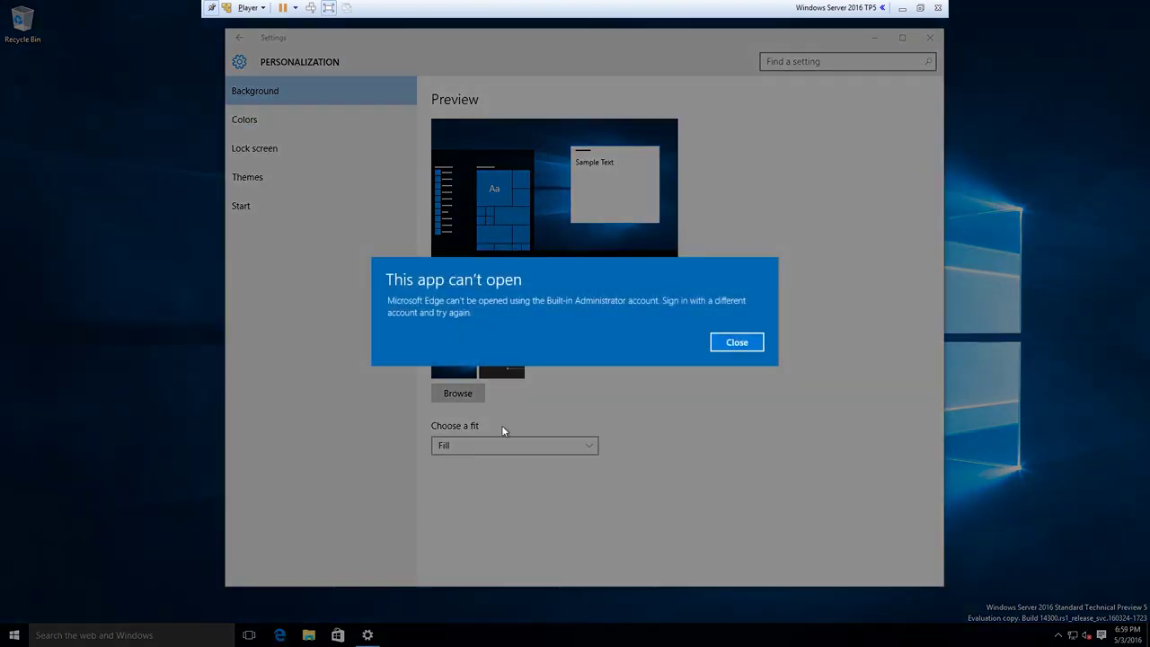
pyautogui.click(733, 341)
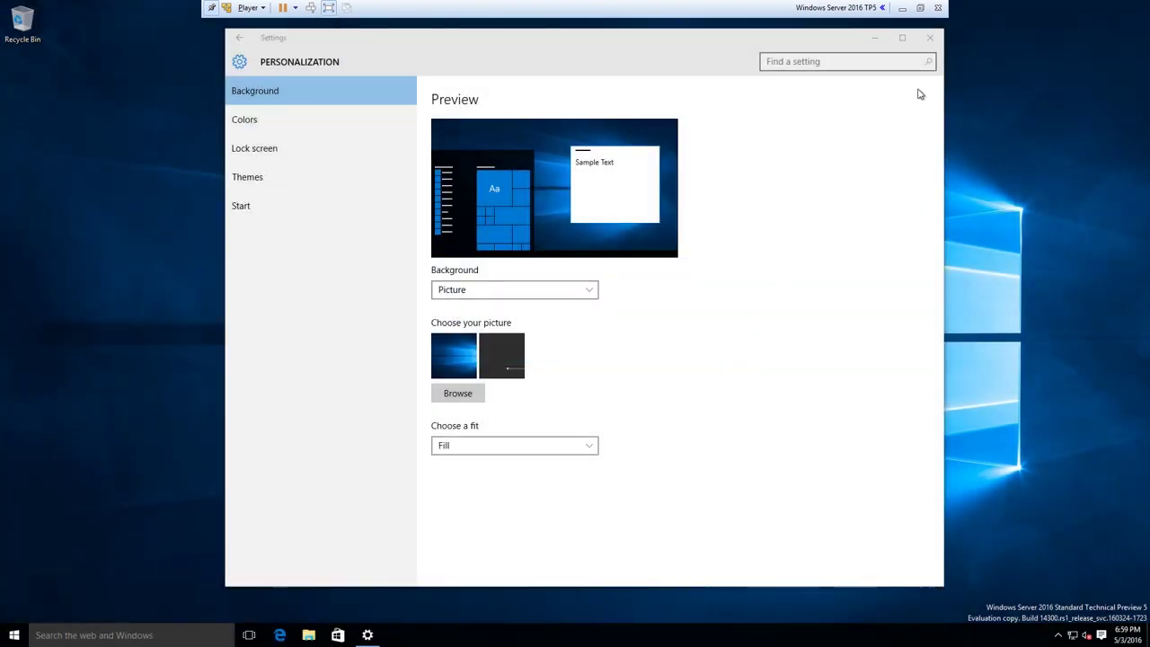
pyautogui.click(930, 37)
# - Lock the Administrator session and sign back in by entering the account password
pyautogui.press('super')
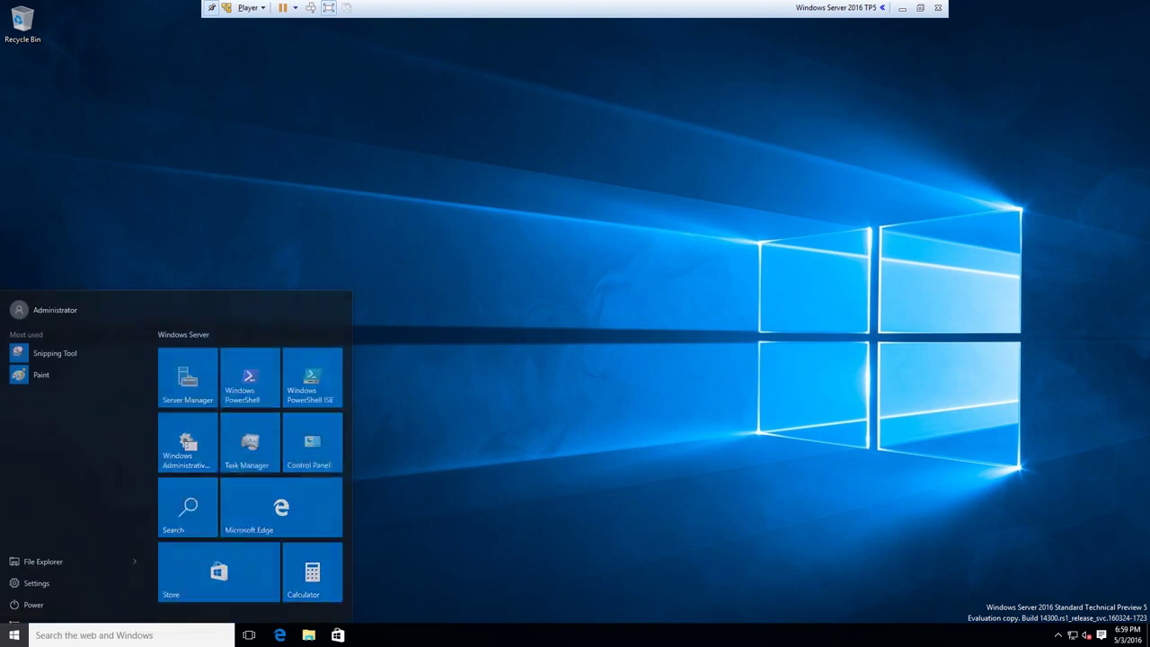
pyautogui.click(91, 304)
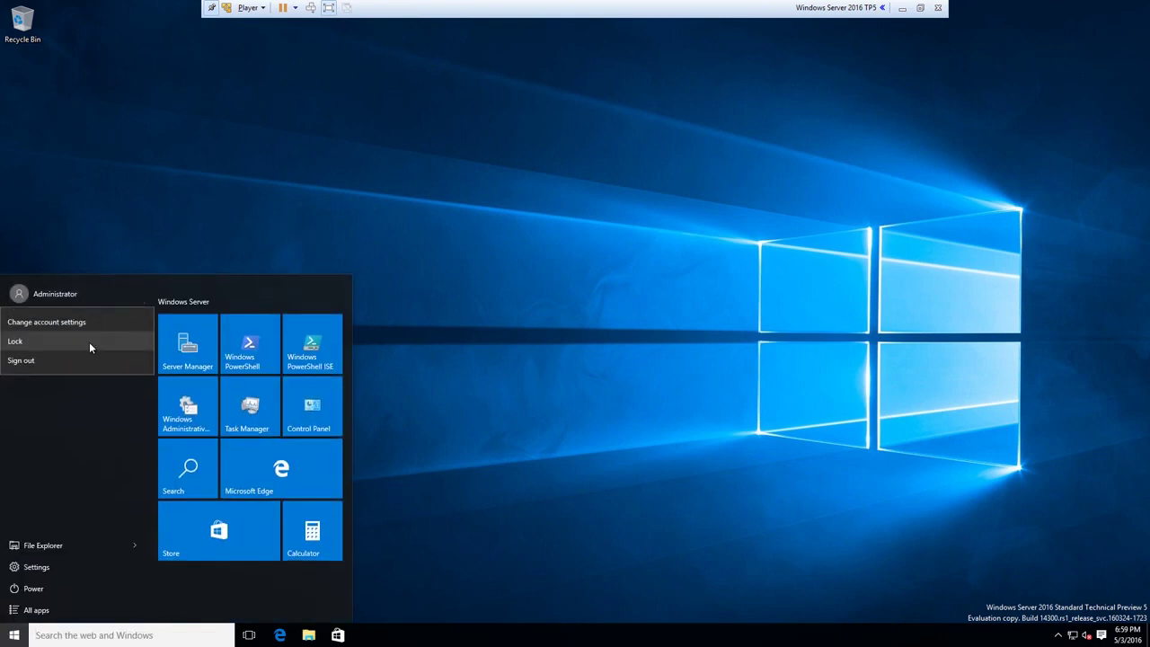
pyautogui.click(81, 338)
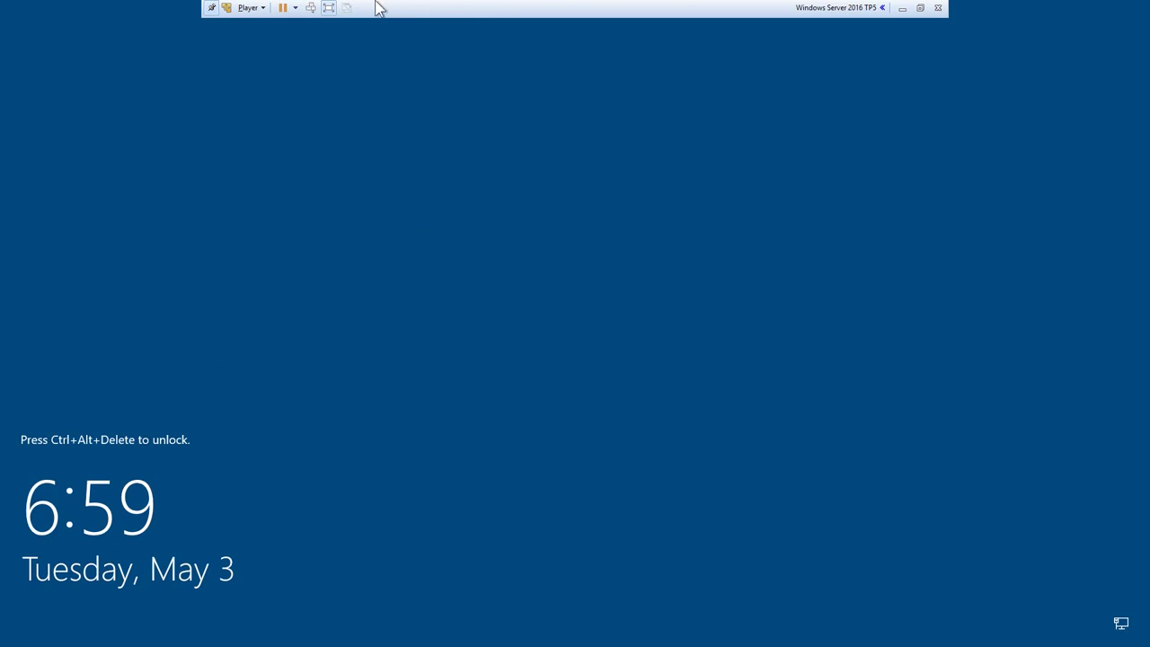
pyautogui.click(311, 8)
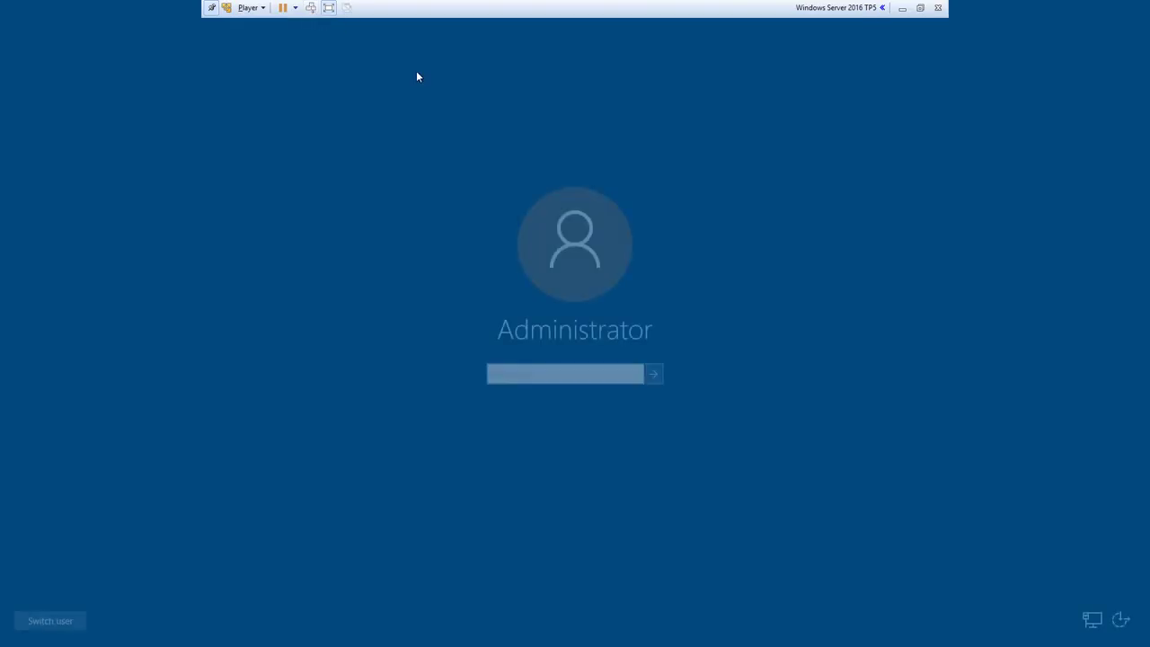
pyautogui.write('P')
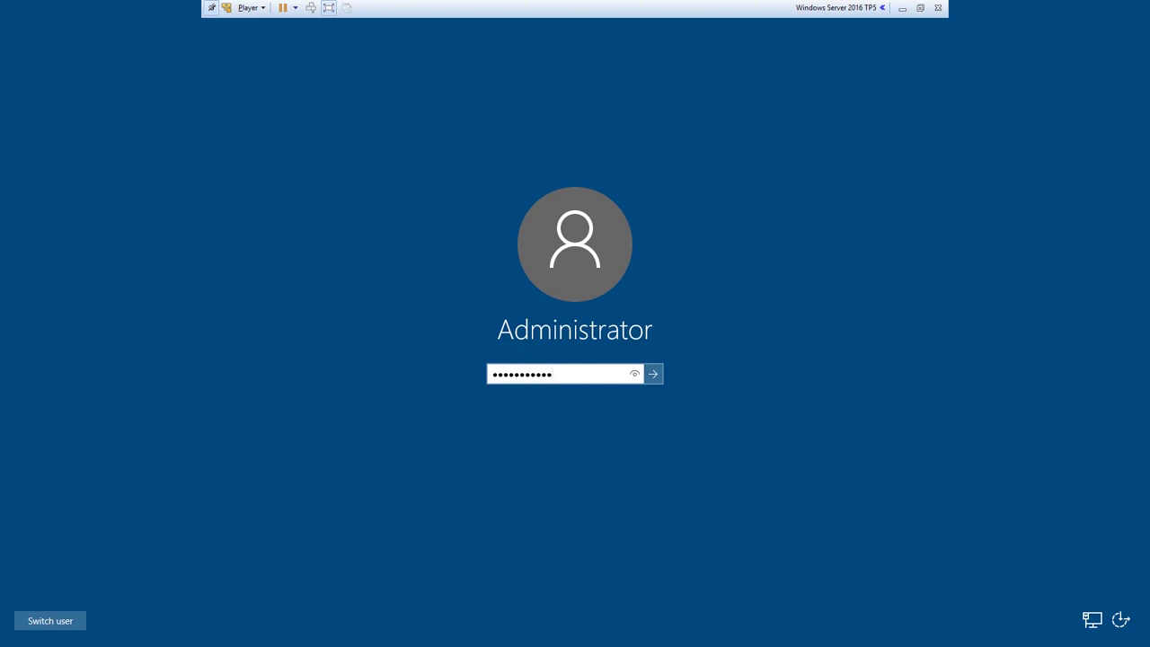
pyautogui.press('Return')
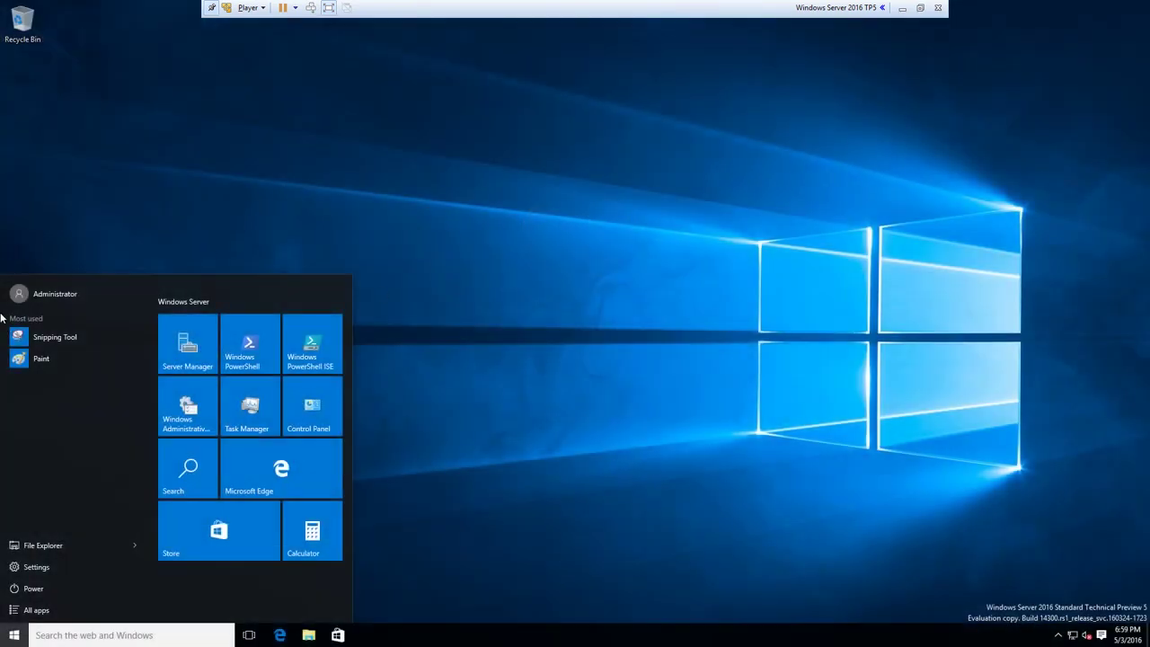
pyautogui.click(72, 293)
pyautogui.click(81, 323)
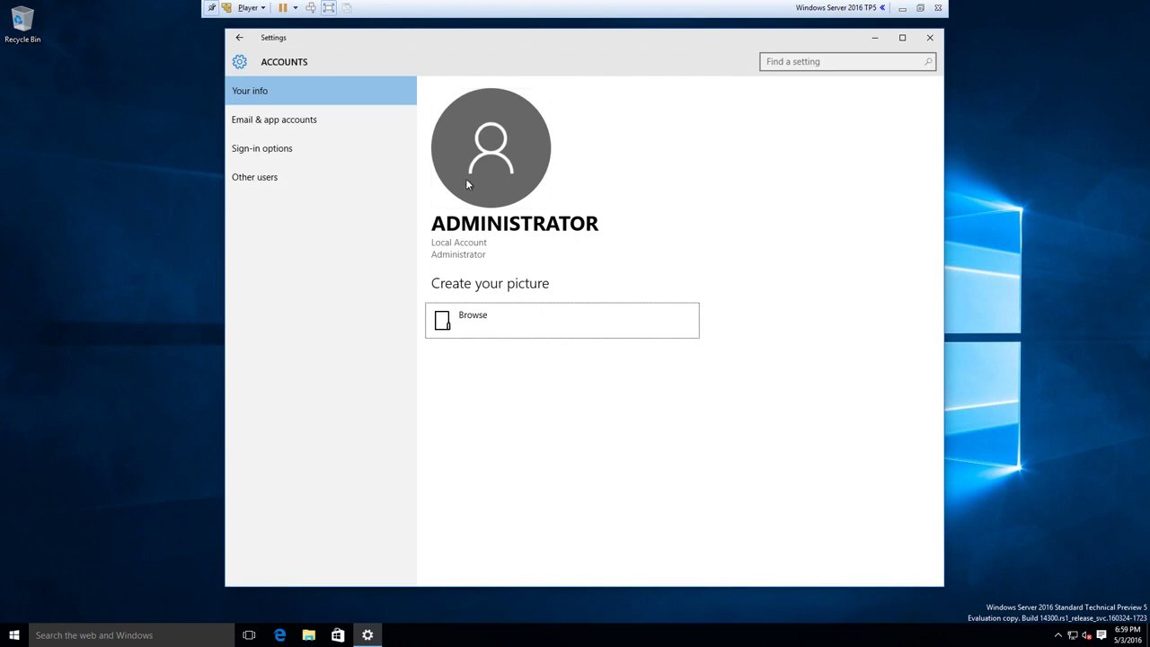
pyautogui.click(301, 189)
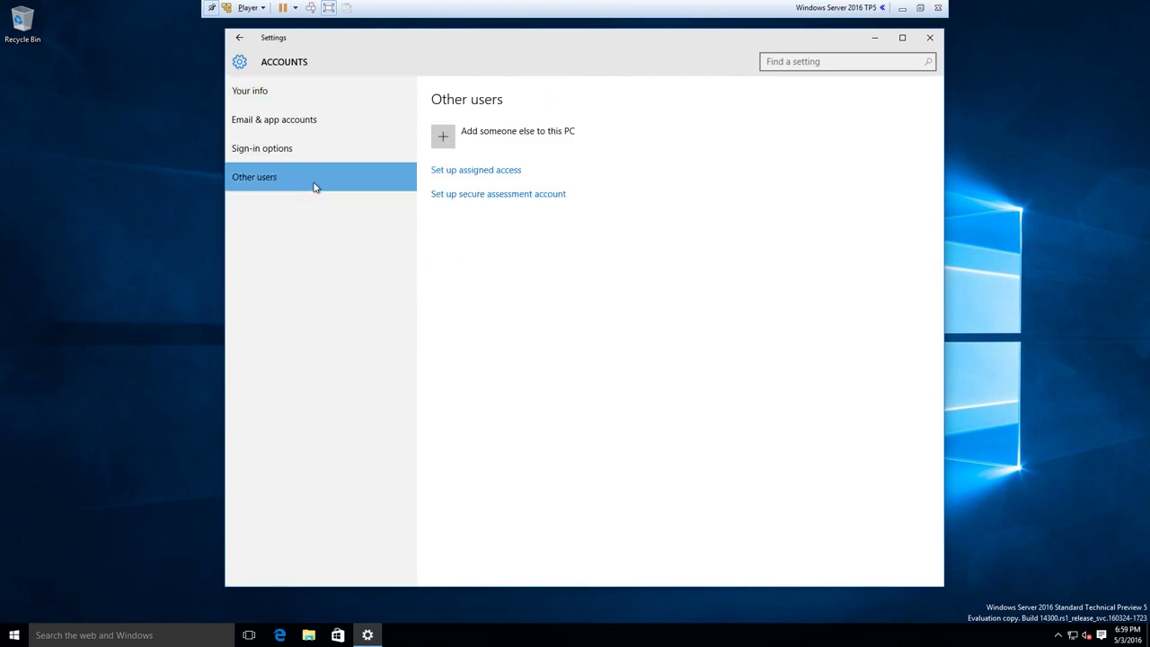
pyautogui.click(449, 136)
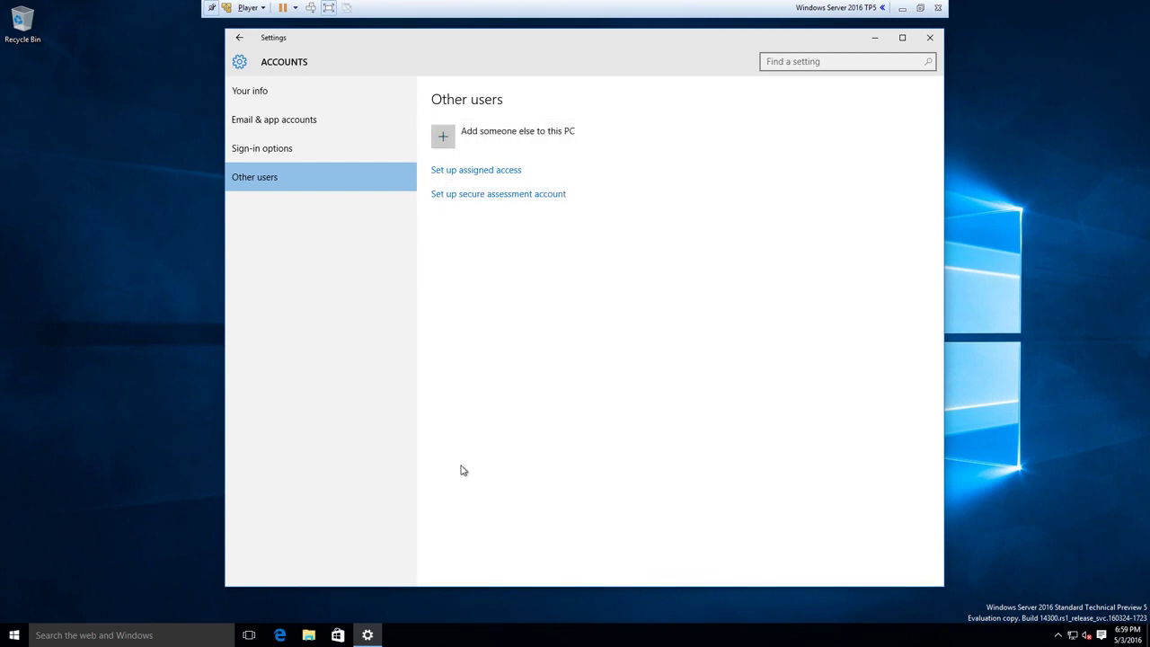
pyautogui.click(497, 136)
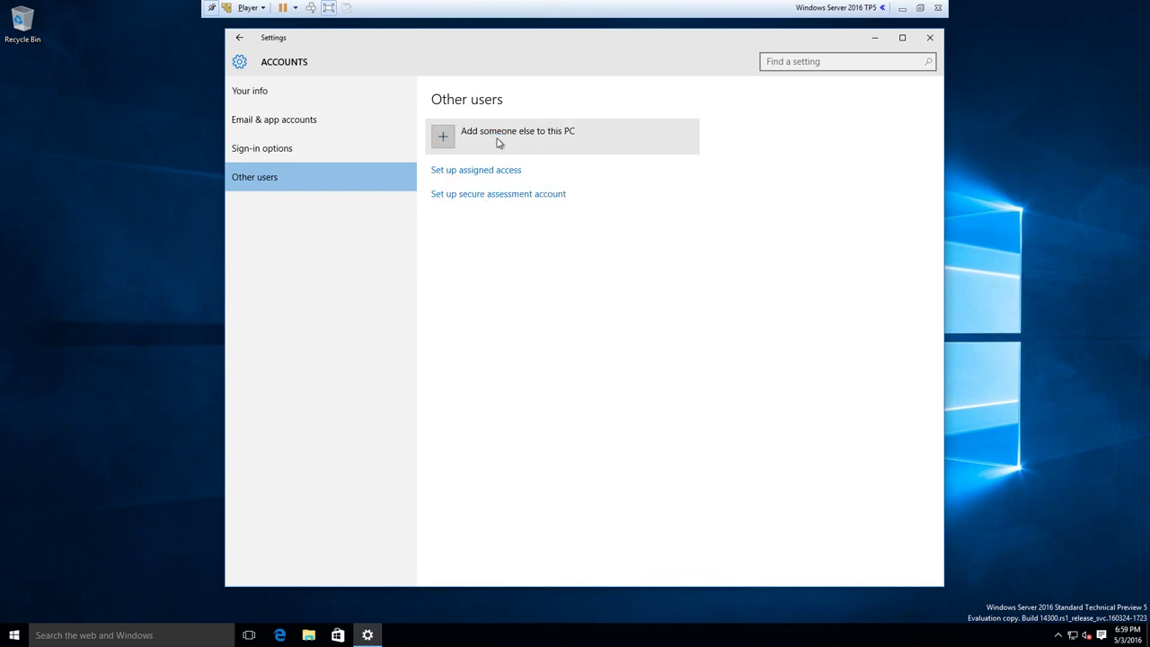
pyautogui.moveTo(611, 41); pyautogui.dragTo(555, 32)
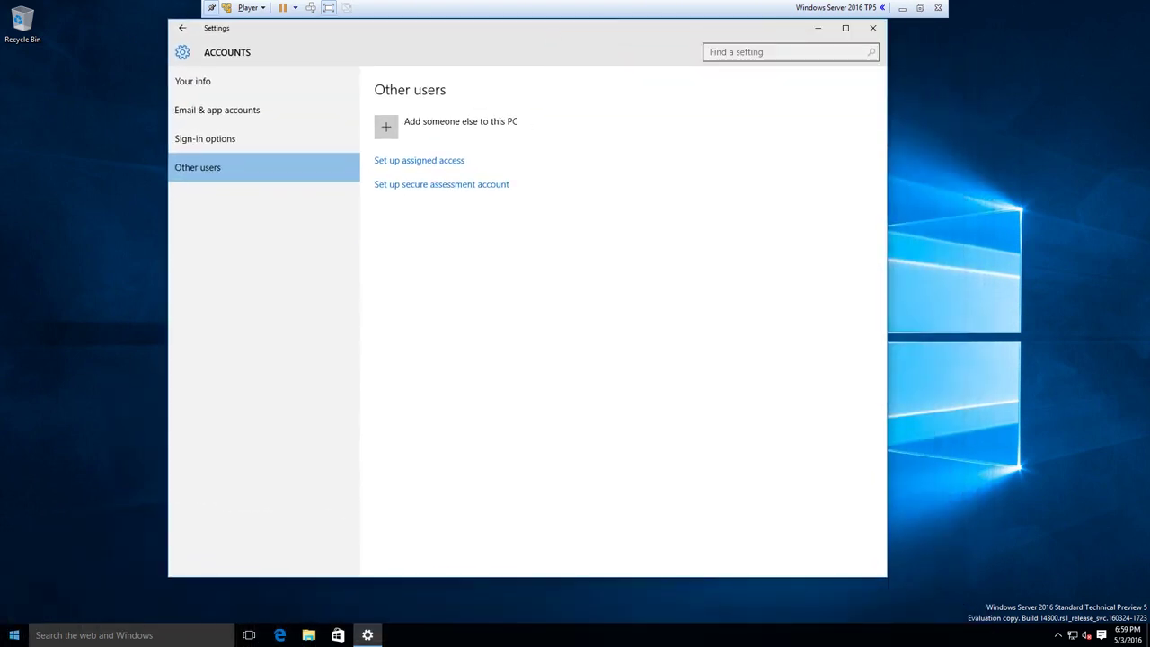
# - Open Control Panel and go through User Accounts to the page for managing another account
pyautogui.rightClick(13, 636)
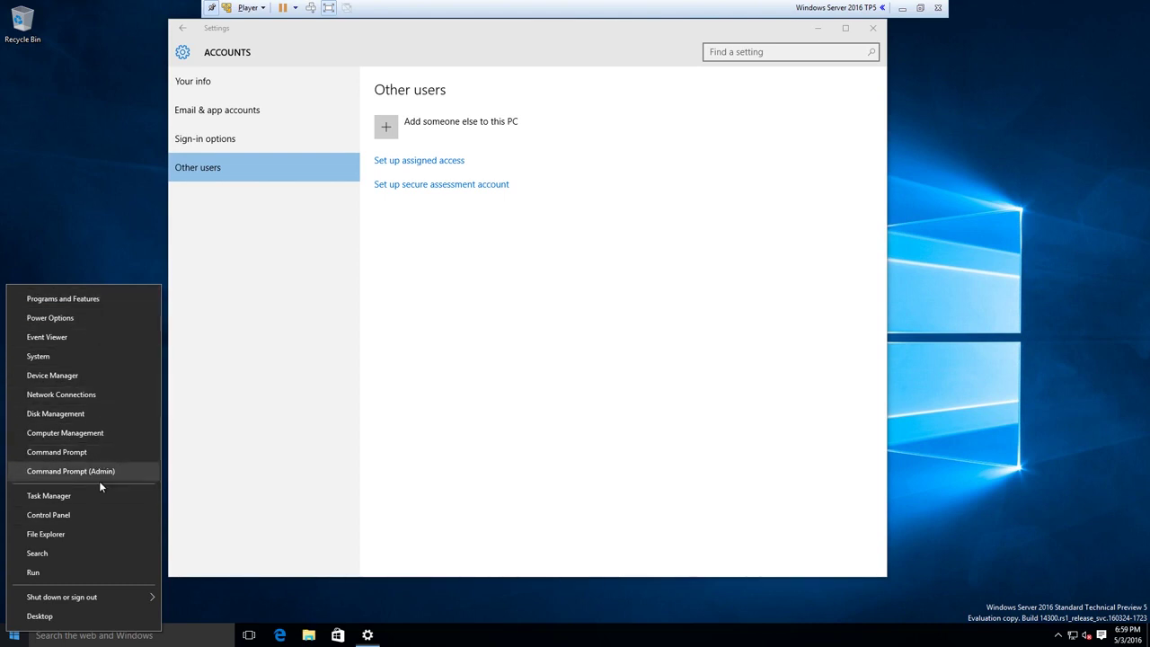
pyautogui.click(103, 514)
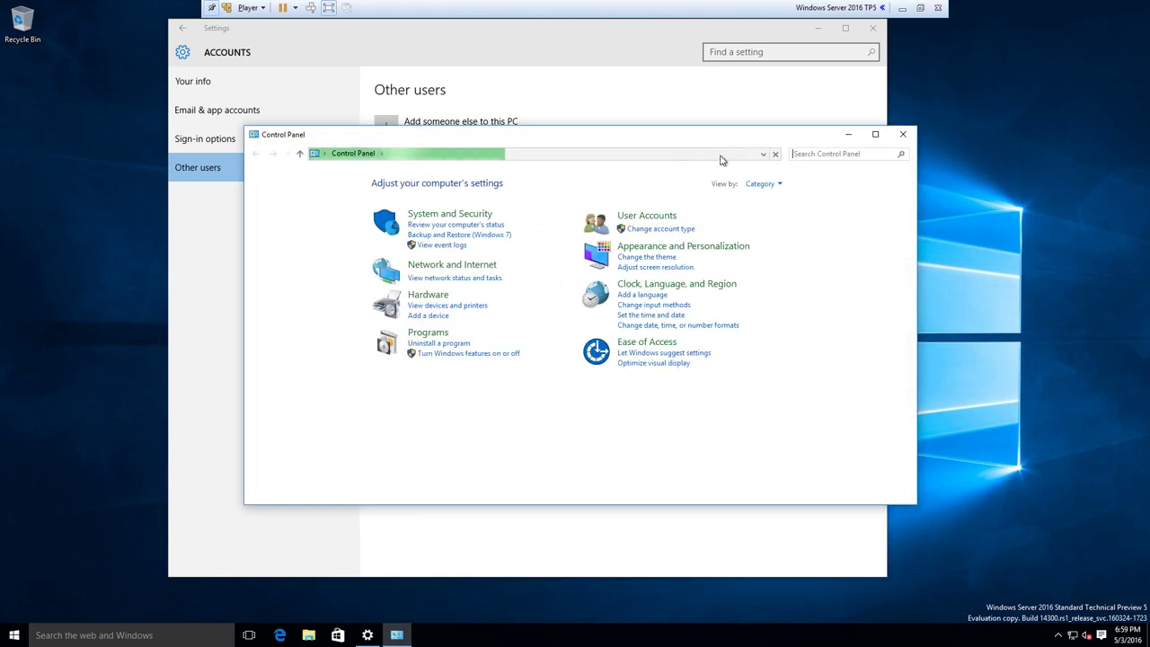
pyautogui.click(643, 222)
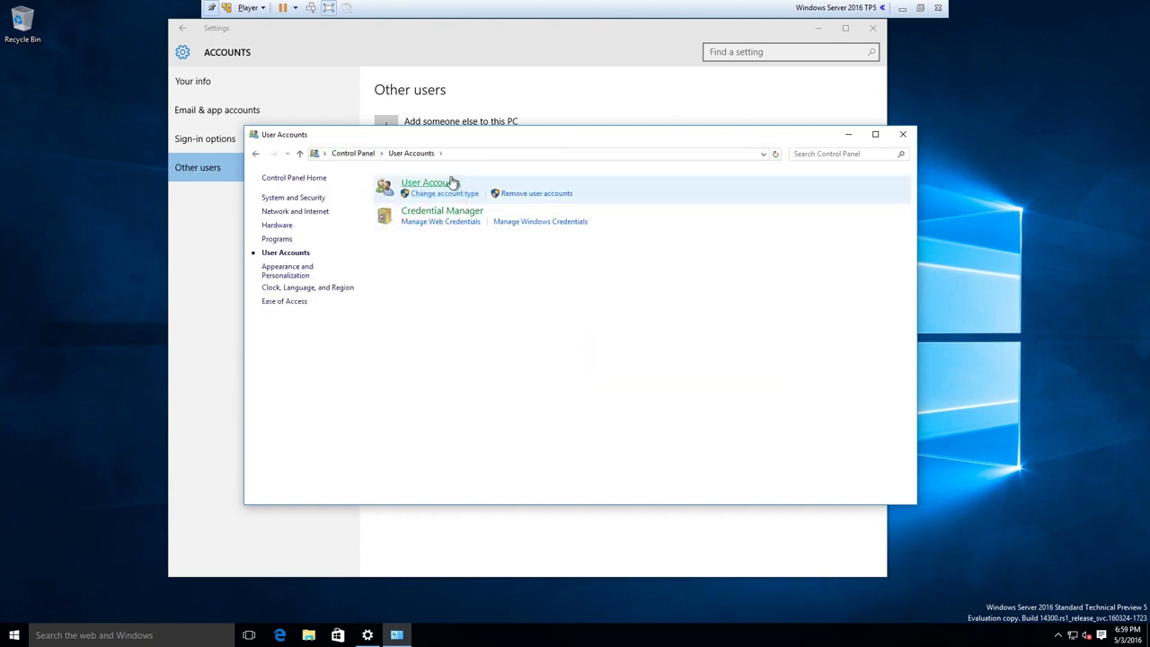
pyautogui.click(452, 183)
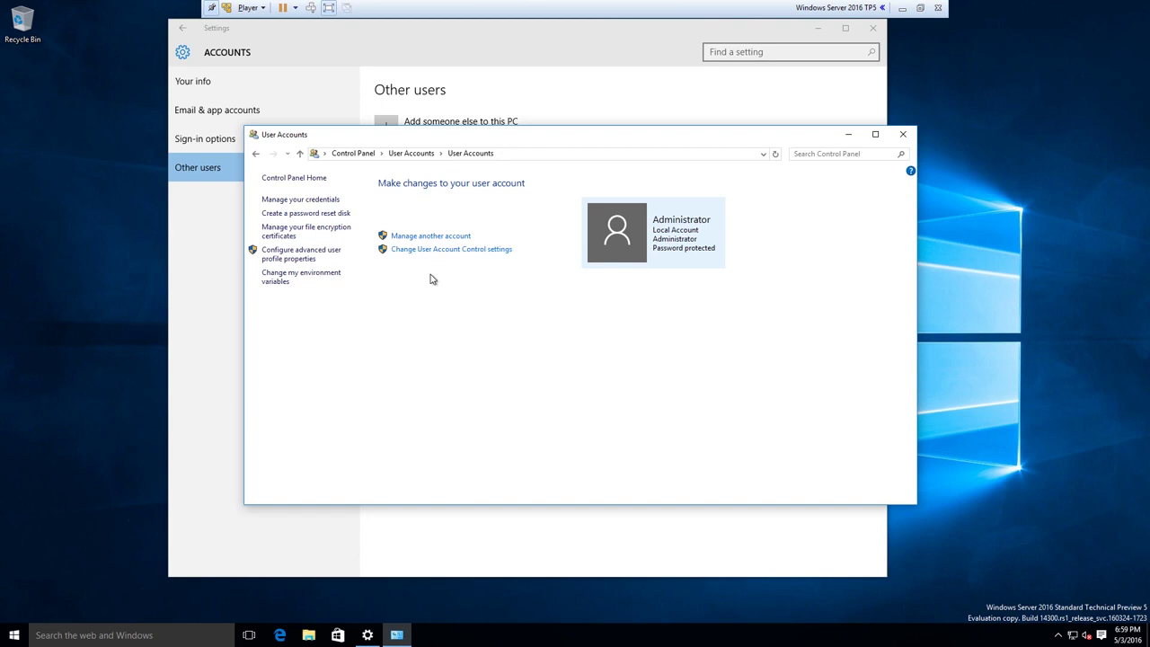
pyautogui.click(437, 240)
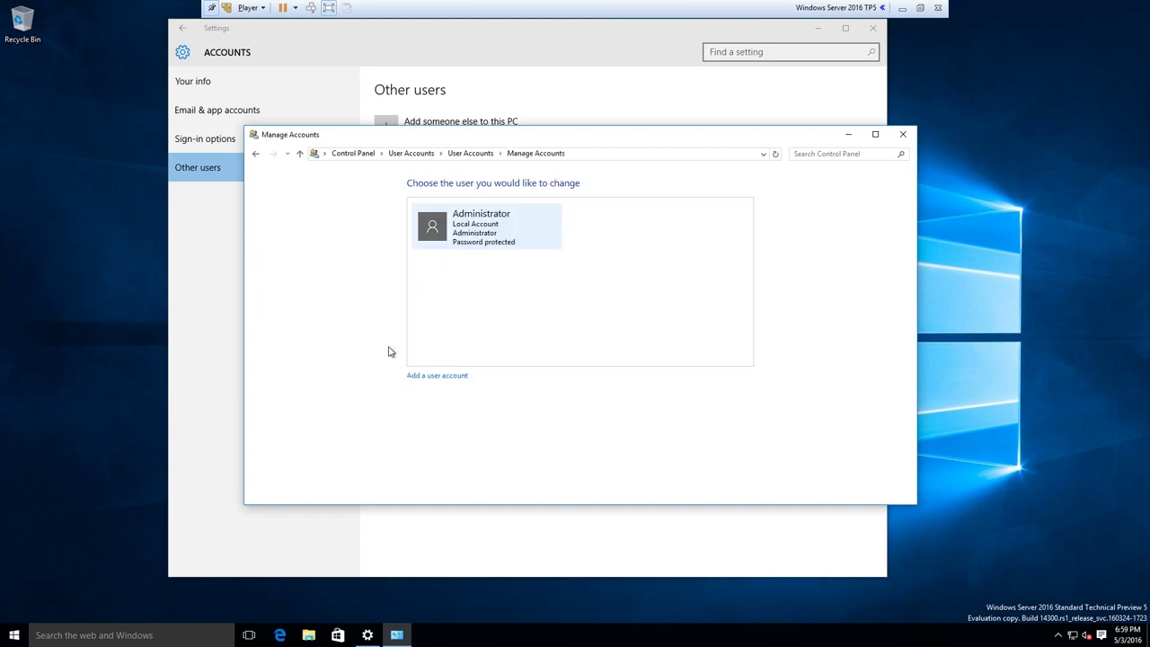
# - Add a local user account, entering the user name, the password with its confirmation, and the password hint "standard"
pyautogui.click(430, 377)
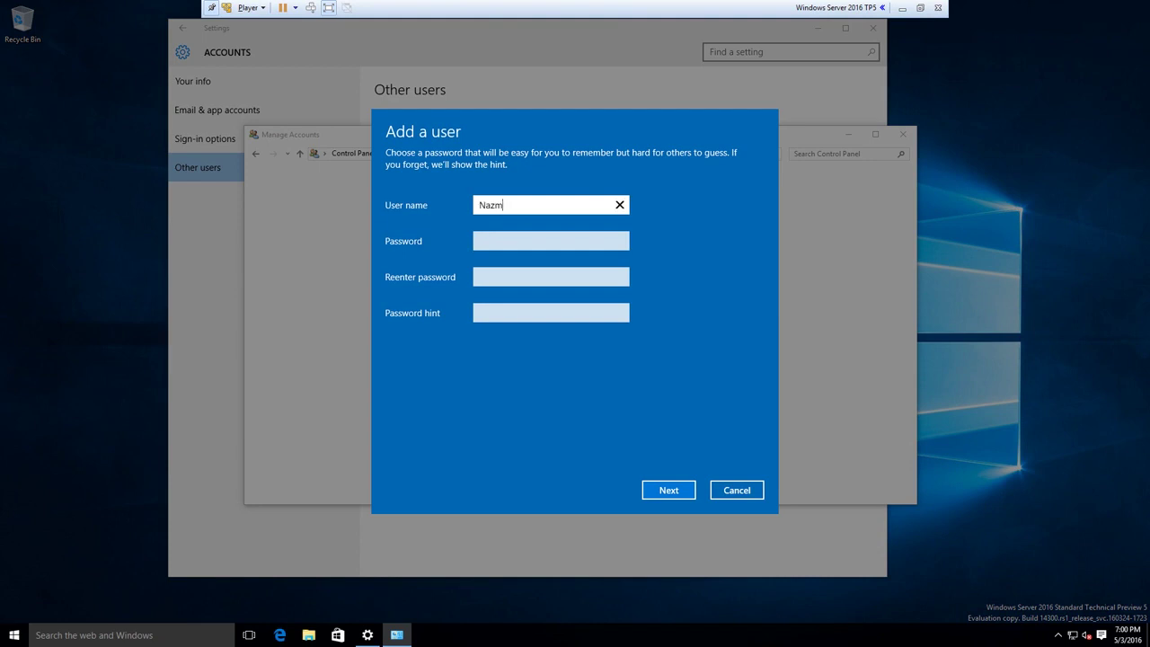
pyautogui.click(551, 241)
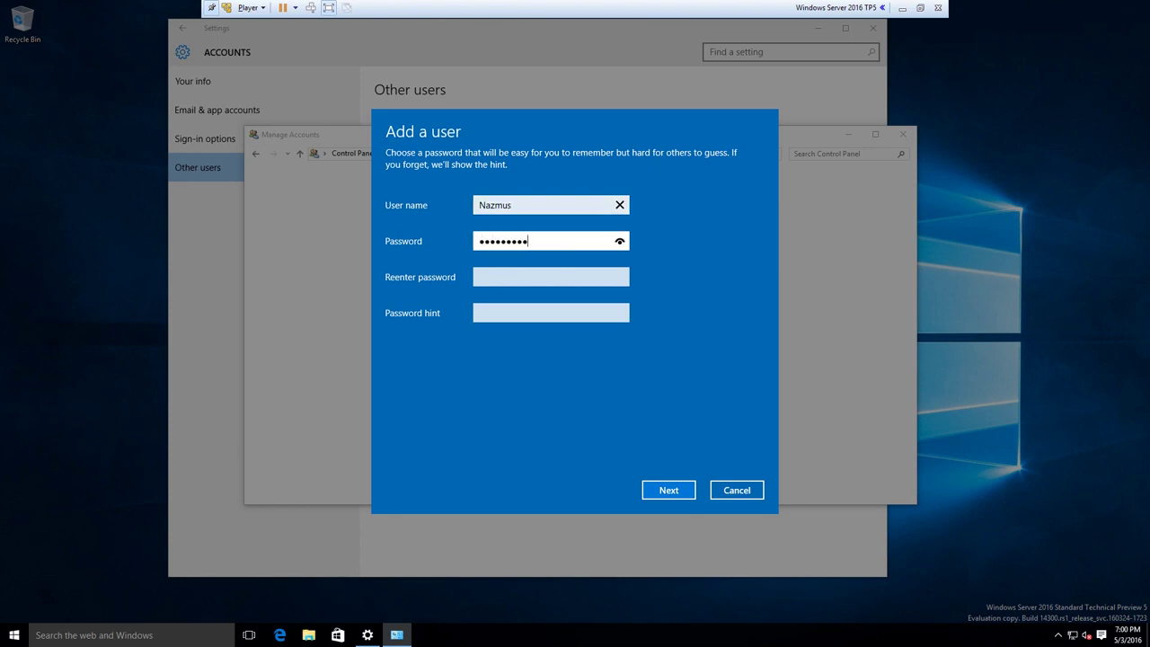
pyautogui.click(551, 276)
pyautogui.write('••••••••••••')
pyautogui.press('Tab')
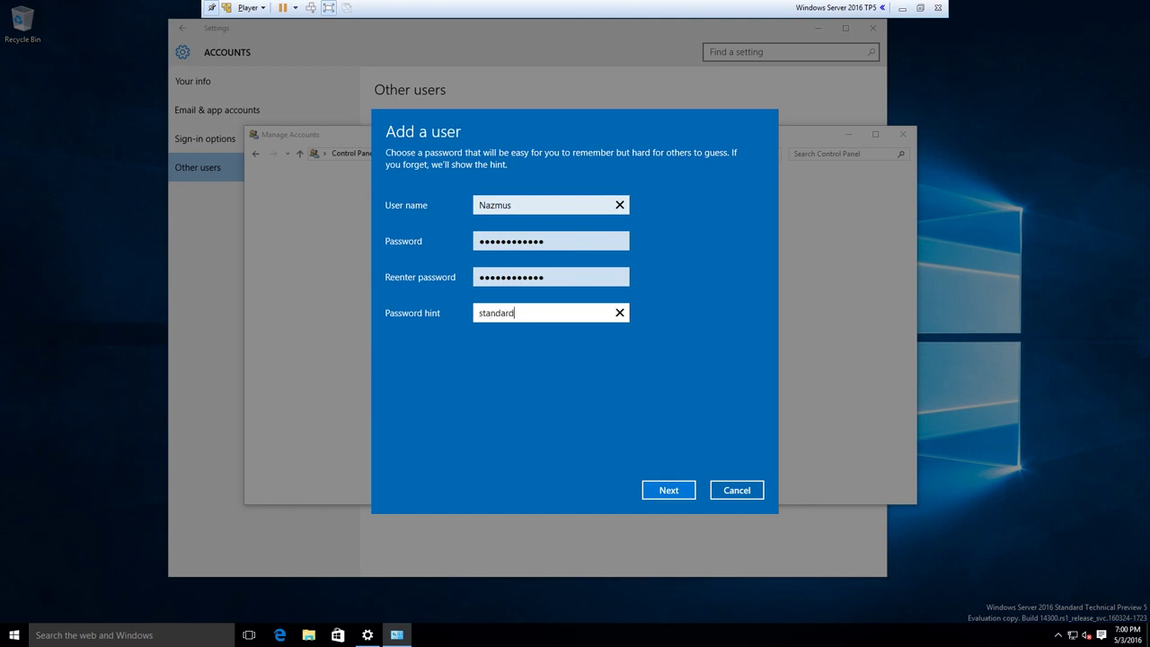
pyautogui.press('Return')
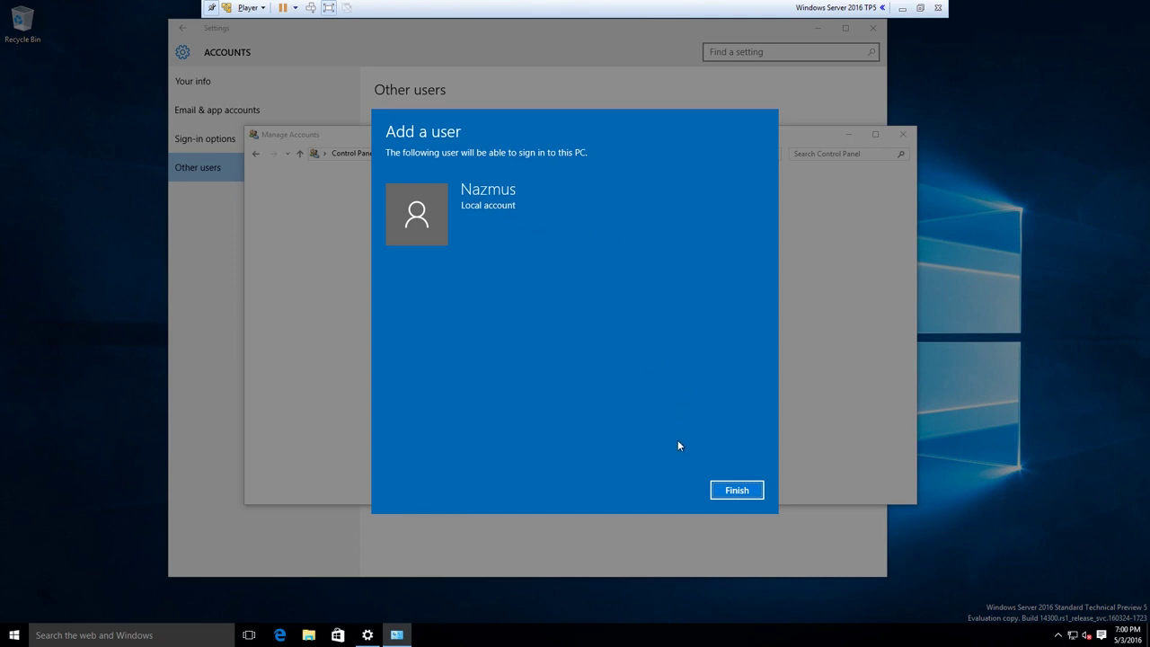
pyautogui.click(730, 487)
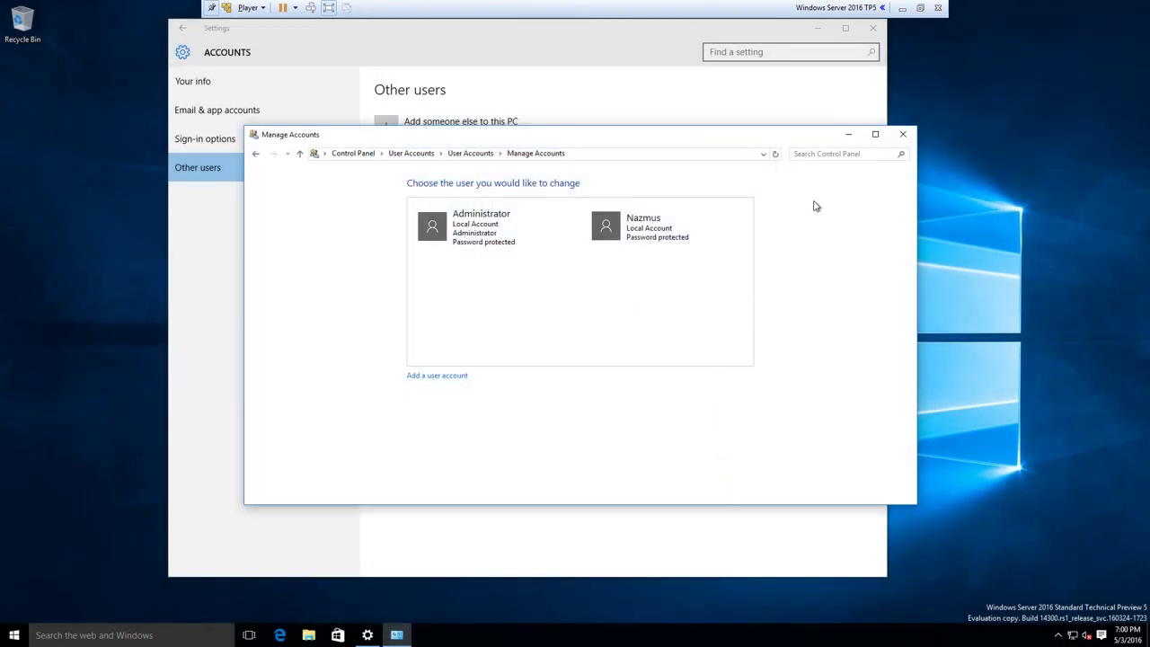
# - Open the new local user's account for changes
pyautogui.click(656, 235)
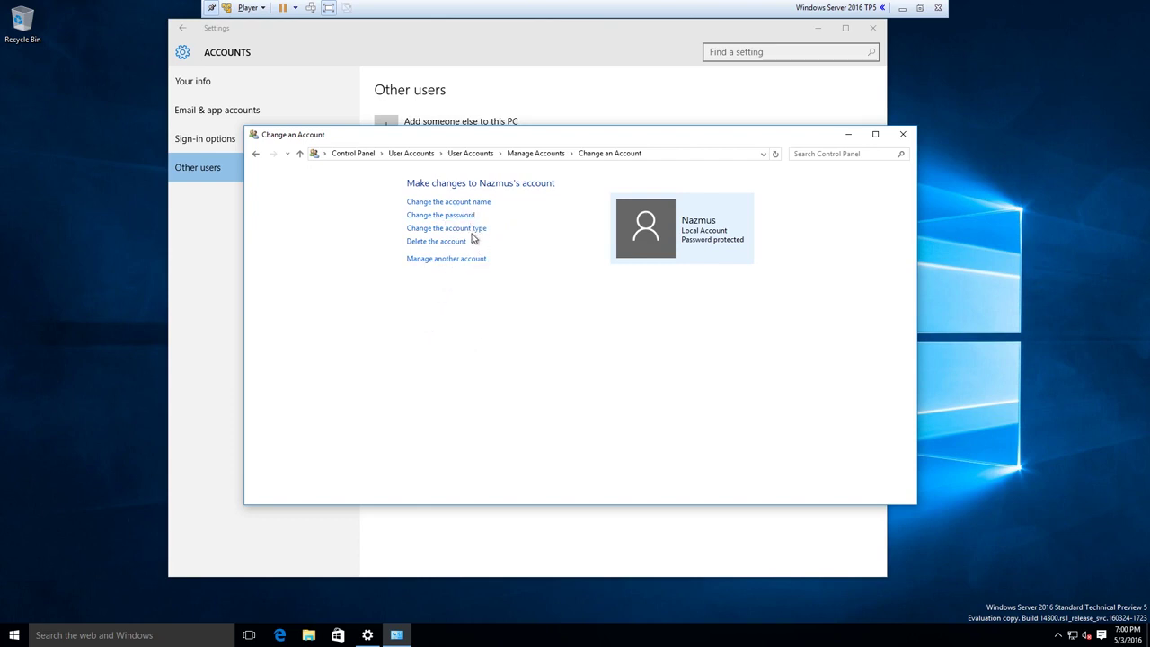
# - Set the non-built-in local account's type to Administrator and open its password change form
pyautogui.click(472, 231)
pyautogui.click(447, 285)
pyautogui.click(684, 347)
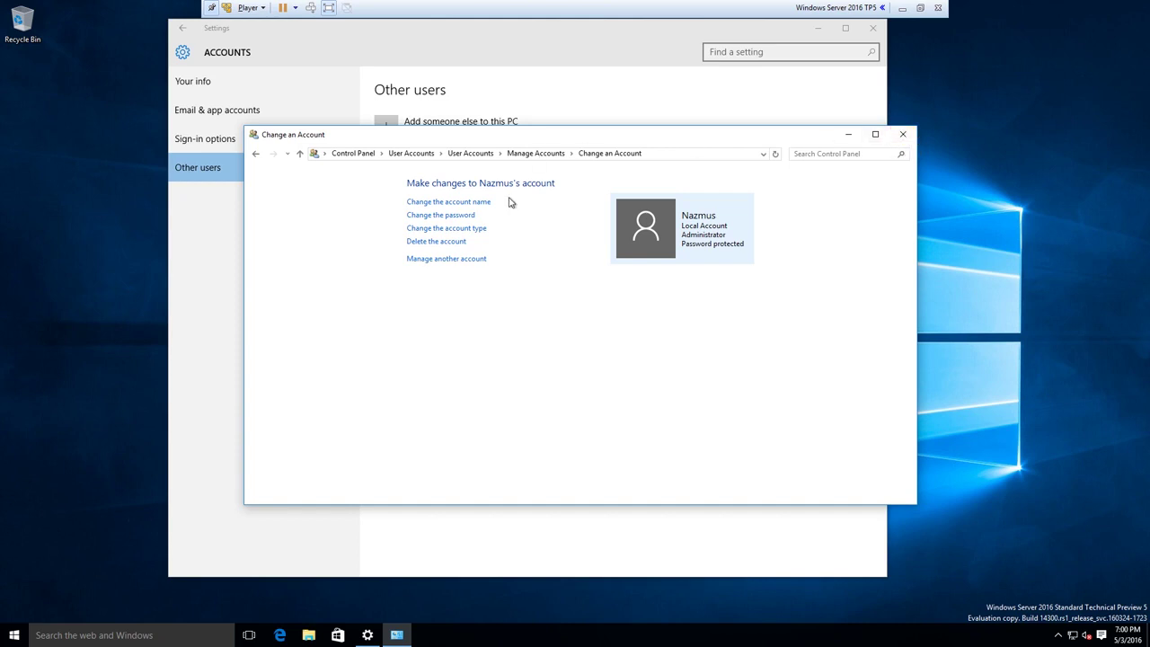
pyautogui.click(449, 215)
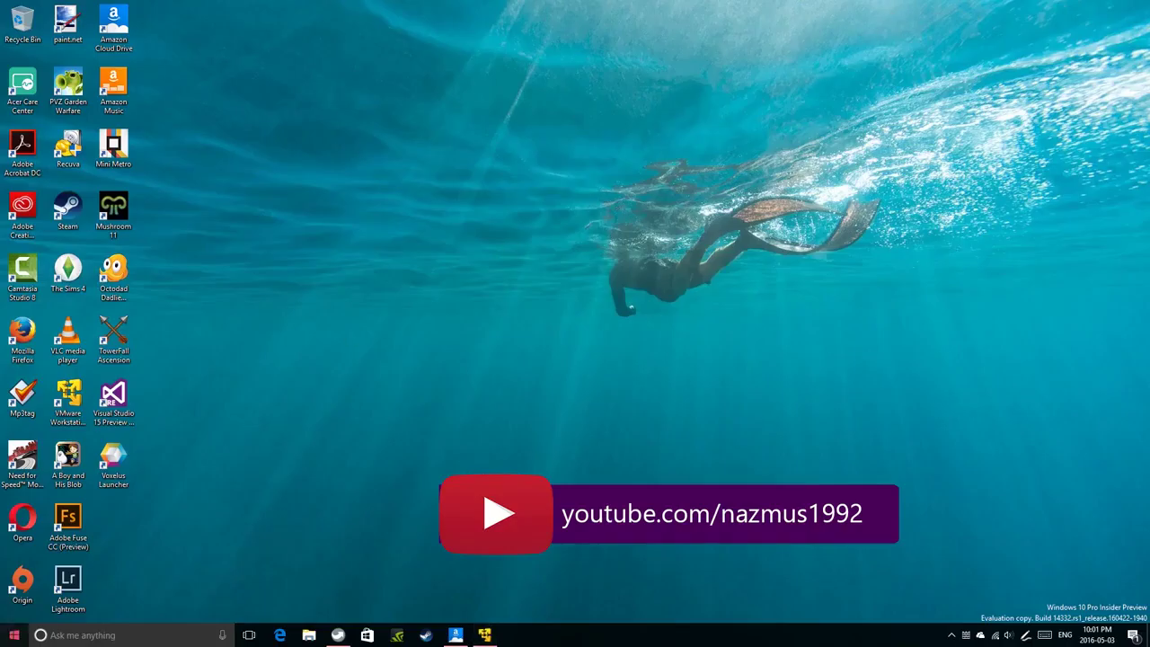
# - Switch to the Windows 10 host desktop and open the User Accounts page of Control Panel
pyautogui.click(14, 635)
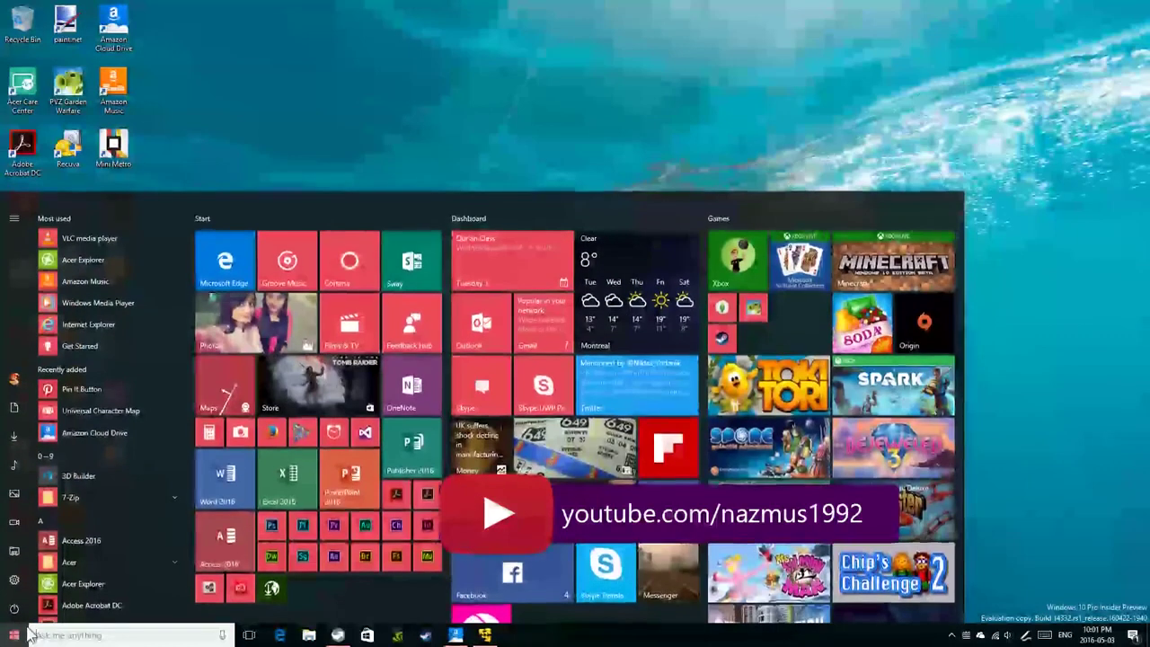
pyautogui.rightClick(14, 635)
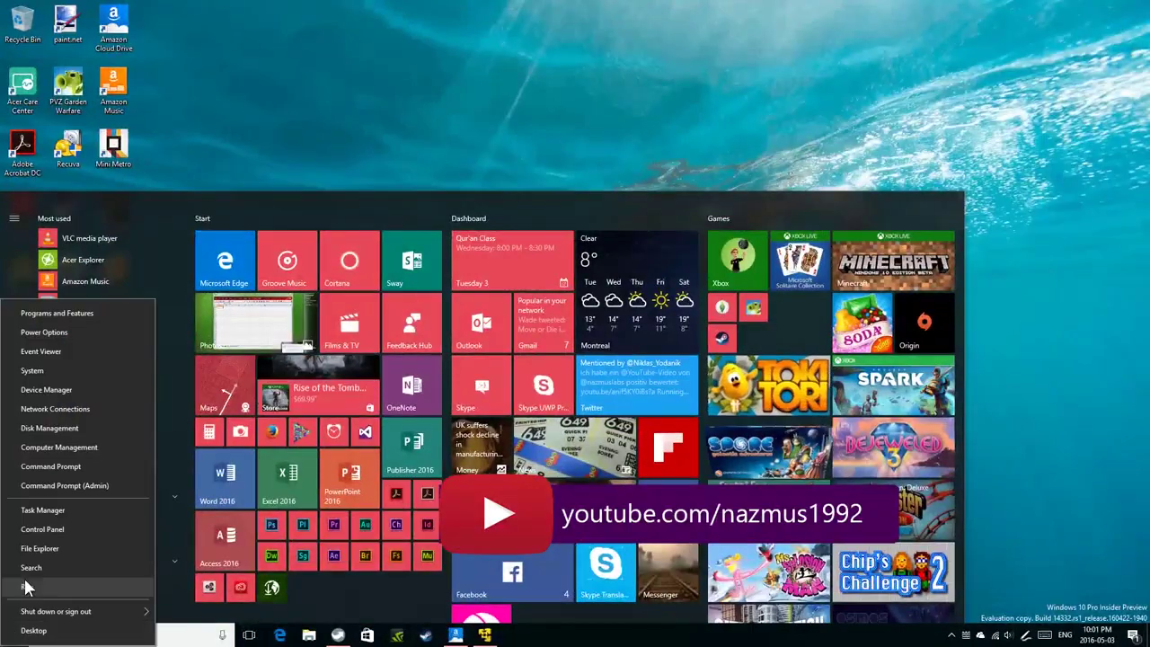
pyautogui.click(71, 532)
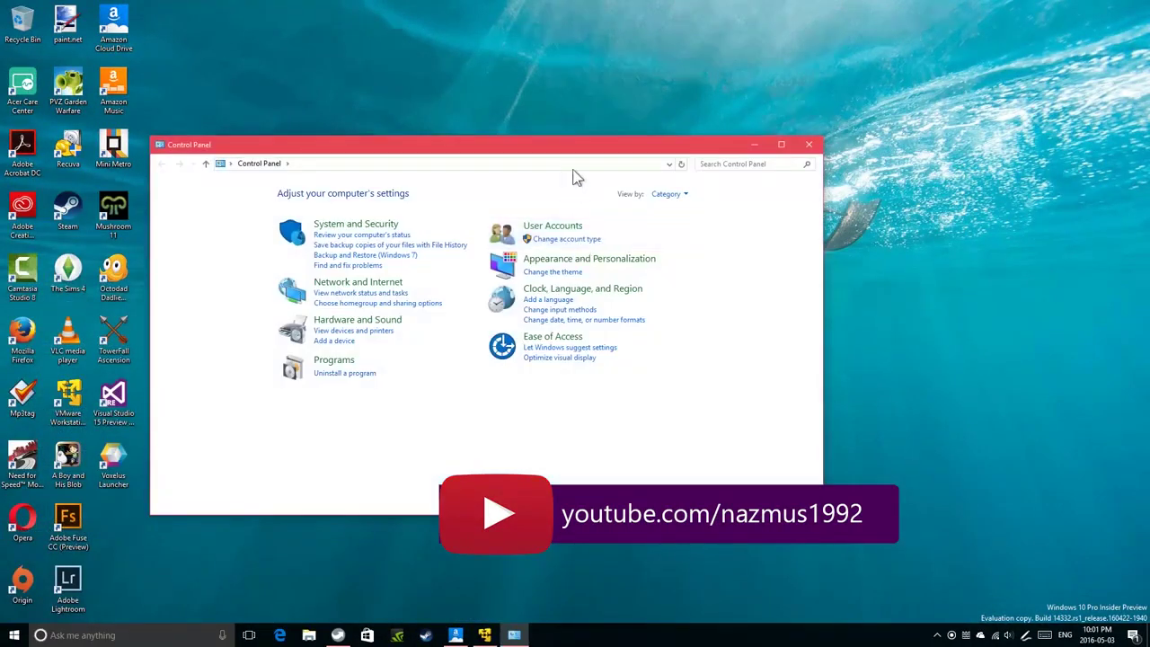
pyautogui.moveTo(586, 160); pyautogui.dragTo(668, 164)
pyautogui.click(14, 636)
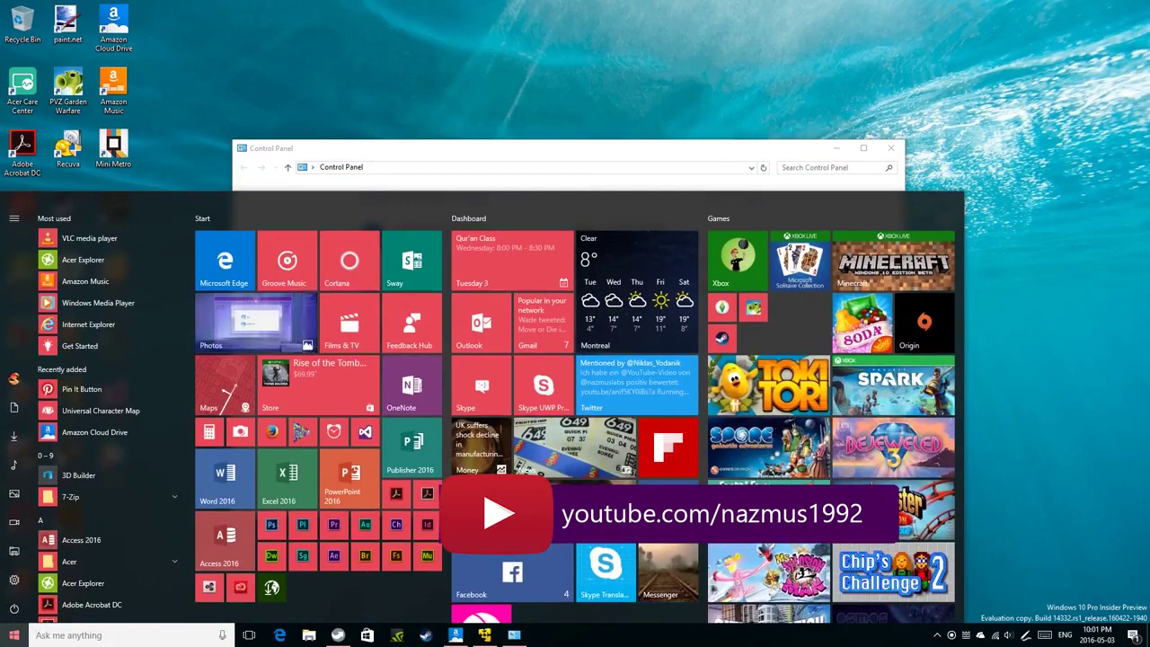
pyautogui.click(14, 635)
pyautogui.click(657, 231)
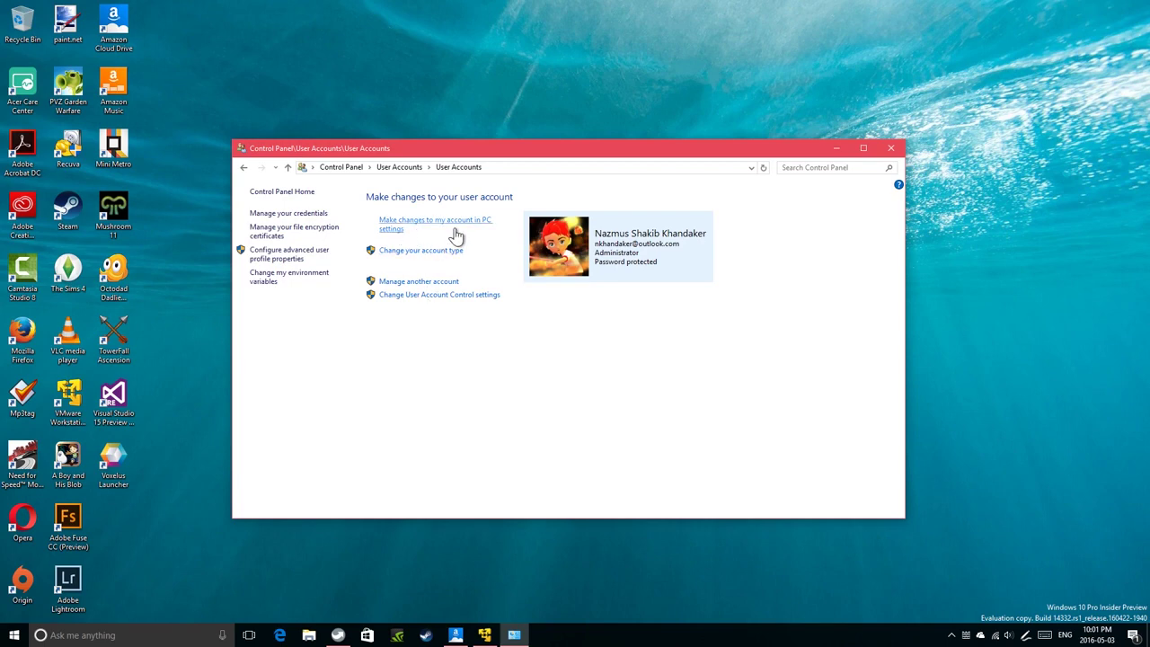
# - Examine the change options the host offers for another user's Microsoft account and for the administrator's own Microsoft account
pyautogui.click(440, 283)
pyautogui.click(491, 300)
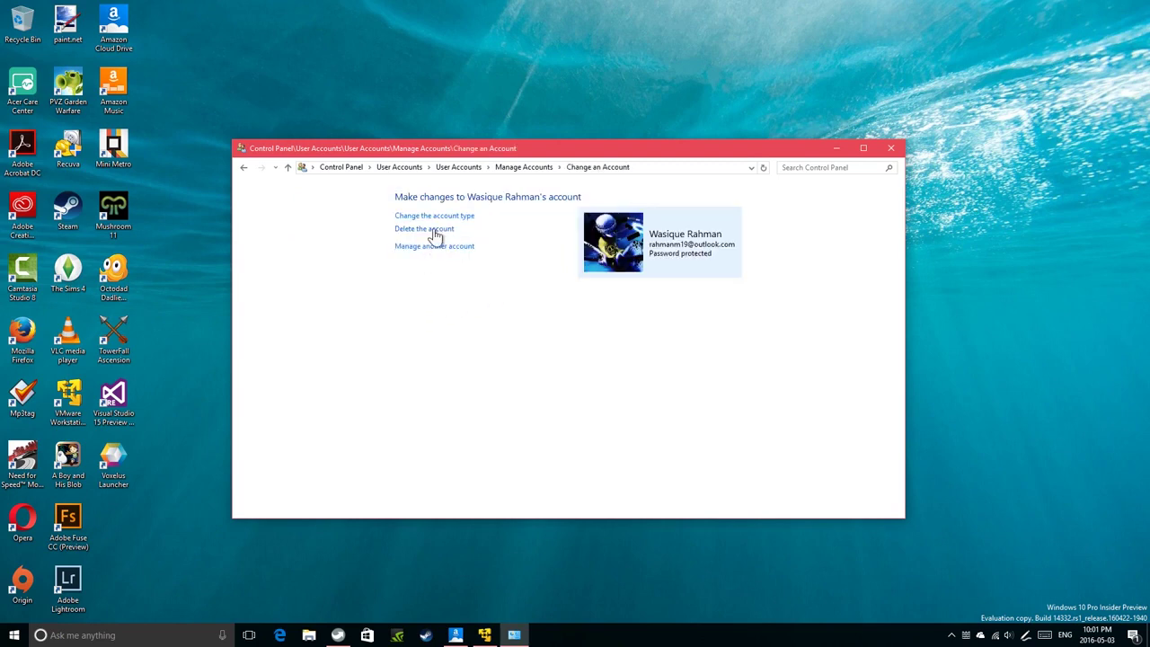
pyautogui.click(244, 170)
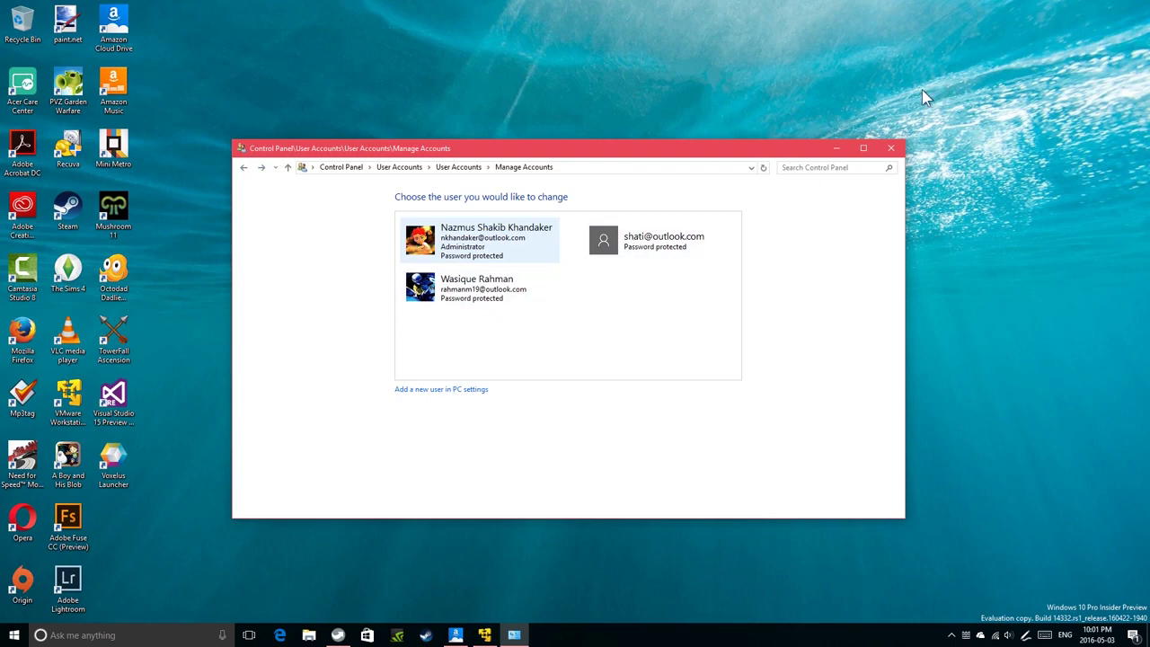
pyautogui.click(543, 236)
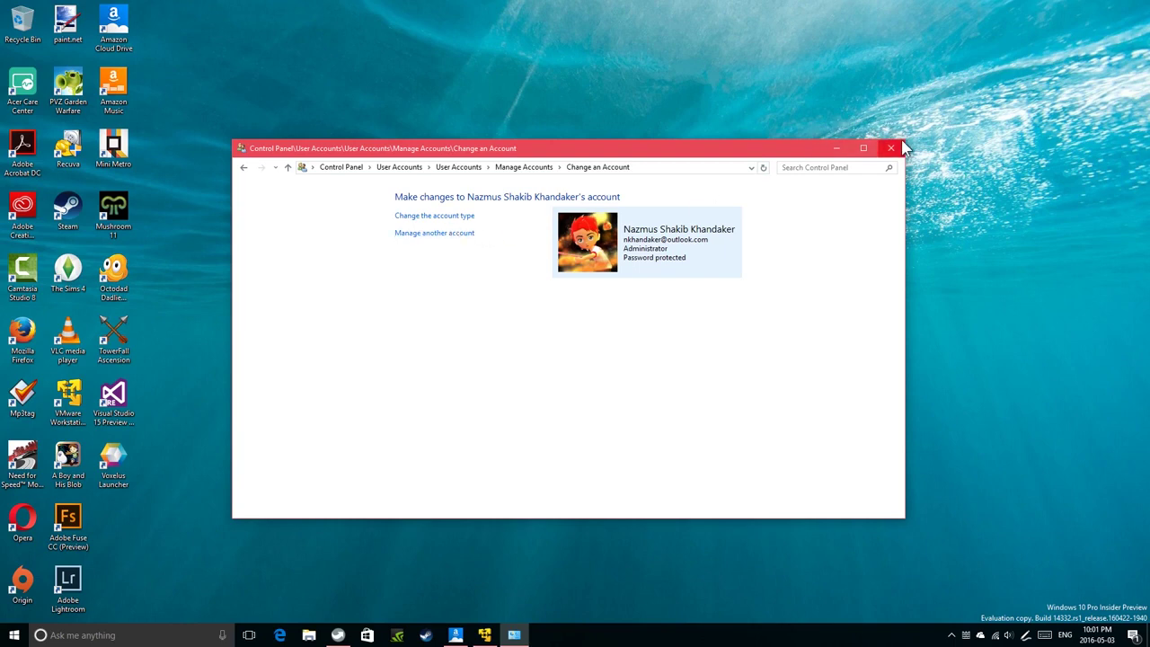
# - Switch back to the Windows Server 2016 virtual machine, cancel the password change and return to the list of accounts
pyautogui.click(484, 636)
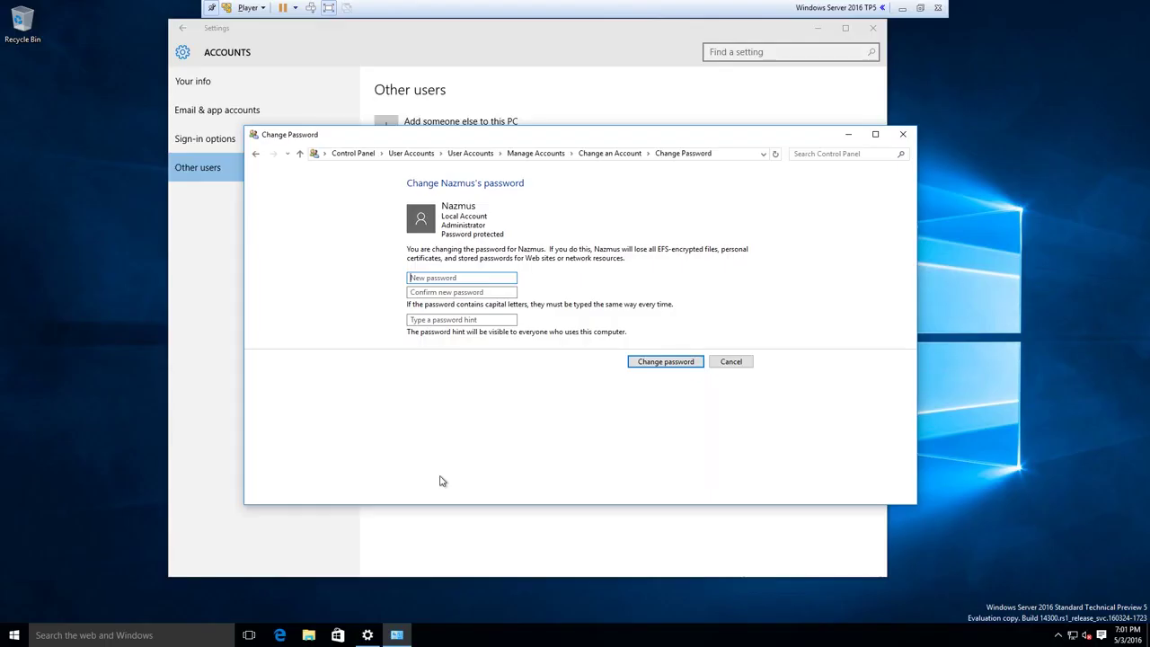
pyautogui.click(731, 363)
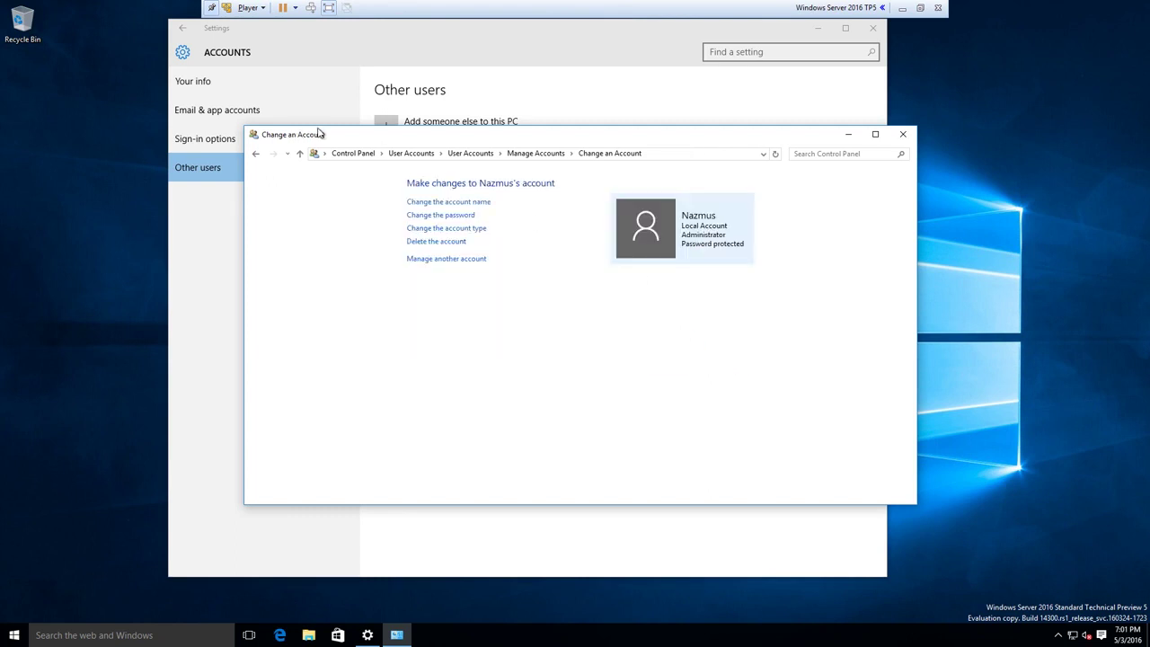
pyautogui.click(536, 154)
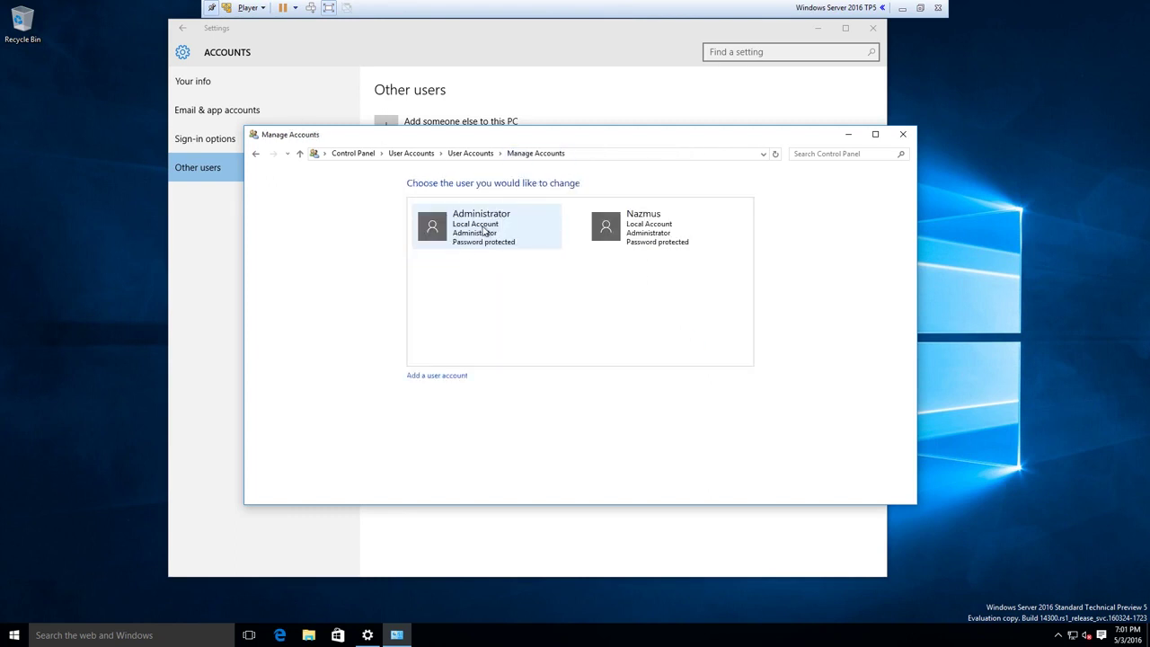
# - Examine the password change form of the built-in Administrator account and cancel it without entering anything
pyautogui.click(509, 237)
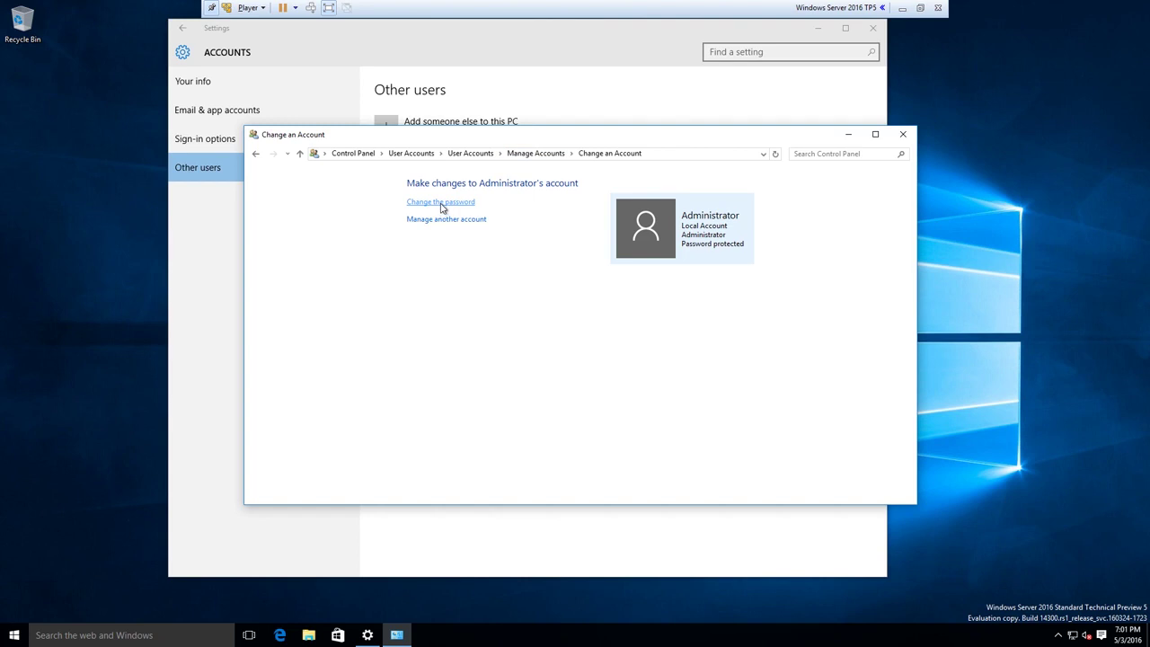
pyautogui.click(442, 203)
pyautogui.click(433, 269)
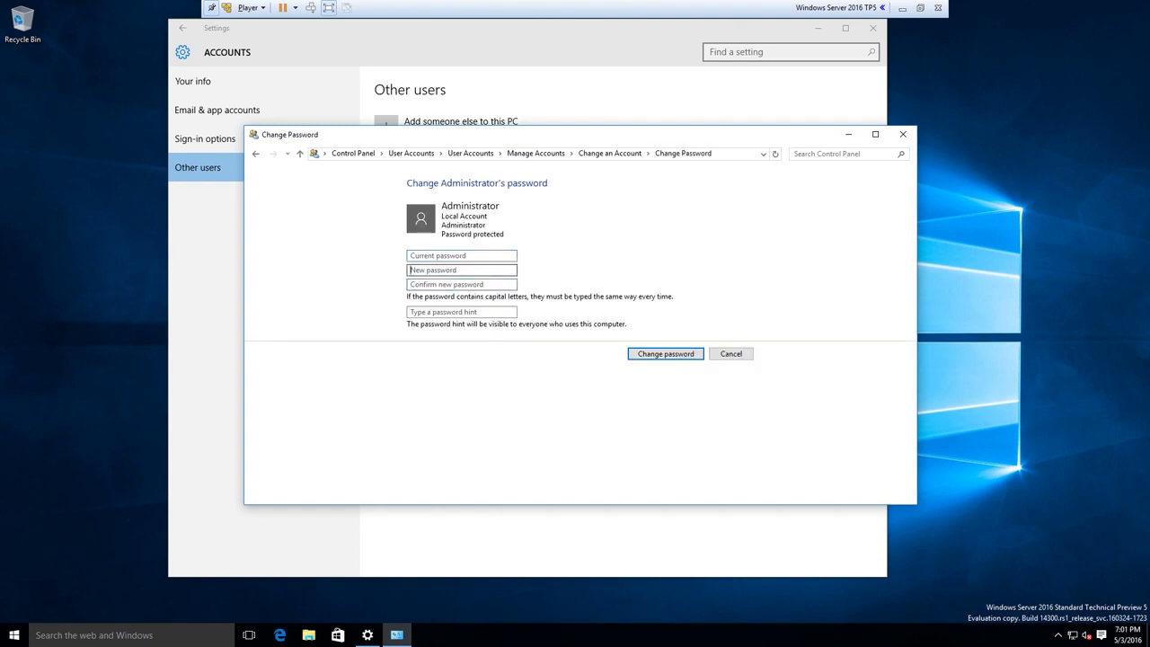
pyautogui.click(731, 353)
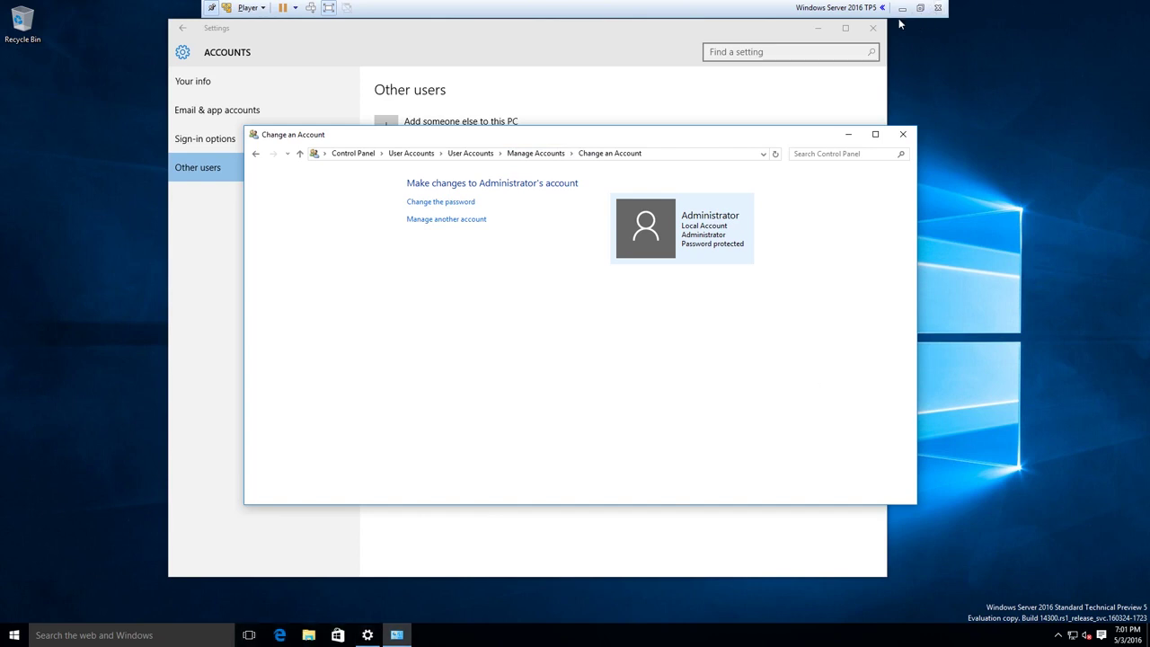
# - Close the account management and Settings windows and sign out of the Administrator account
pyautogui.click(903, 134)
pyautogui.click(872, 28)
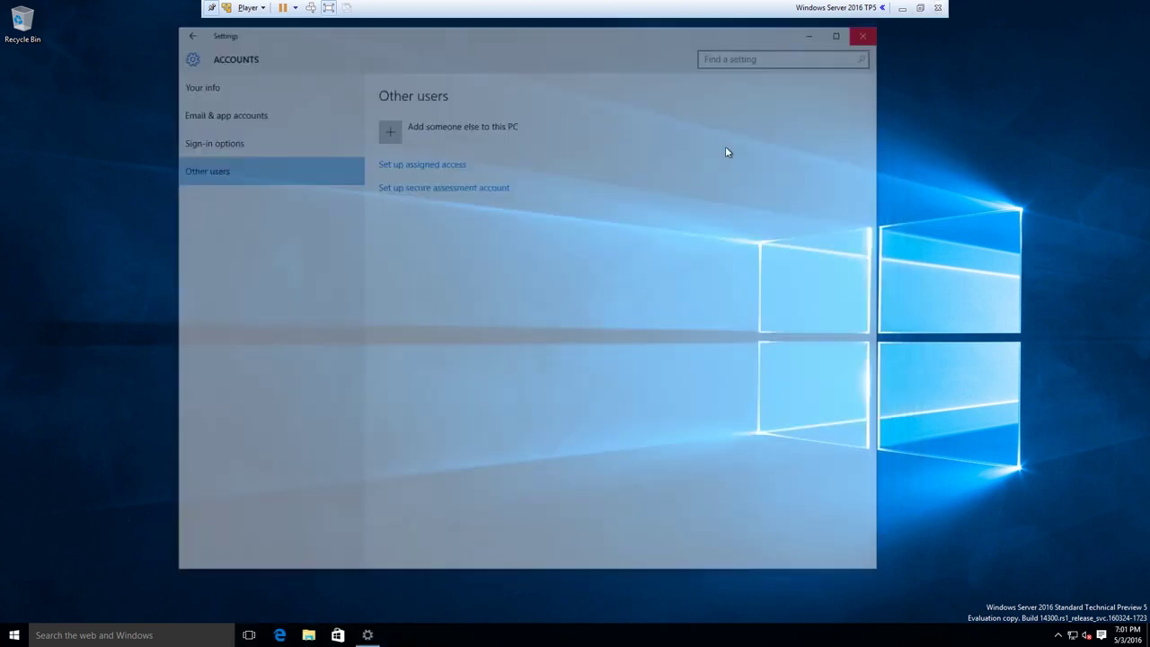
pyautogui.click(13, 635)
pyautogui.click(73, 299)
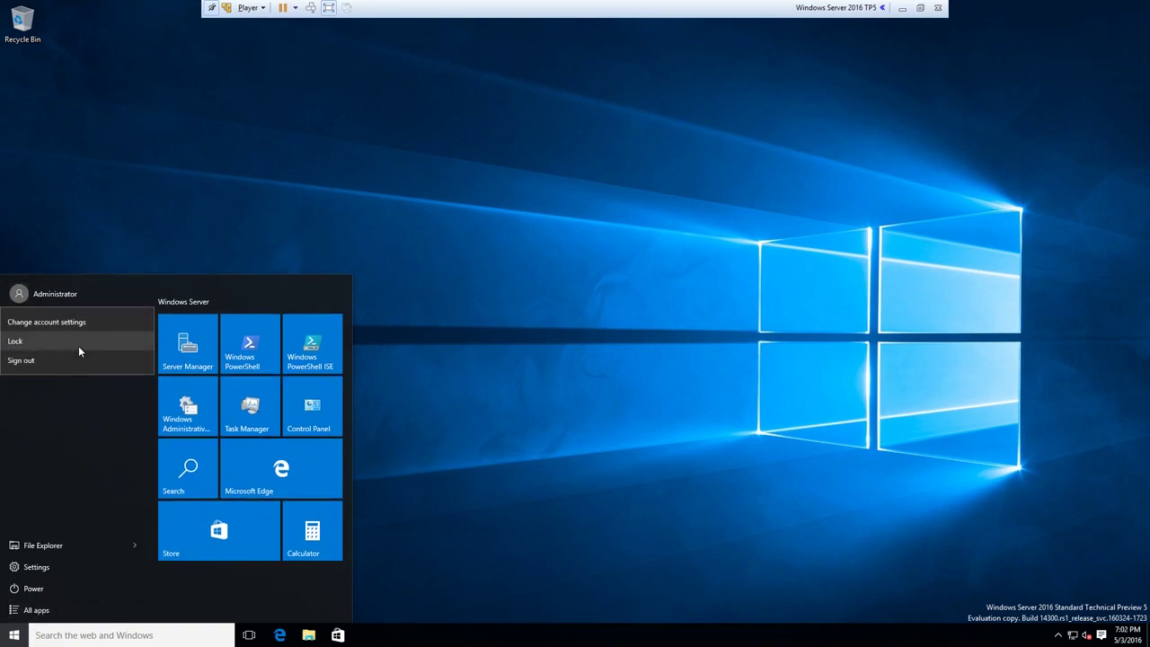
pyautogui.click(78, 360)
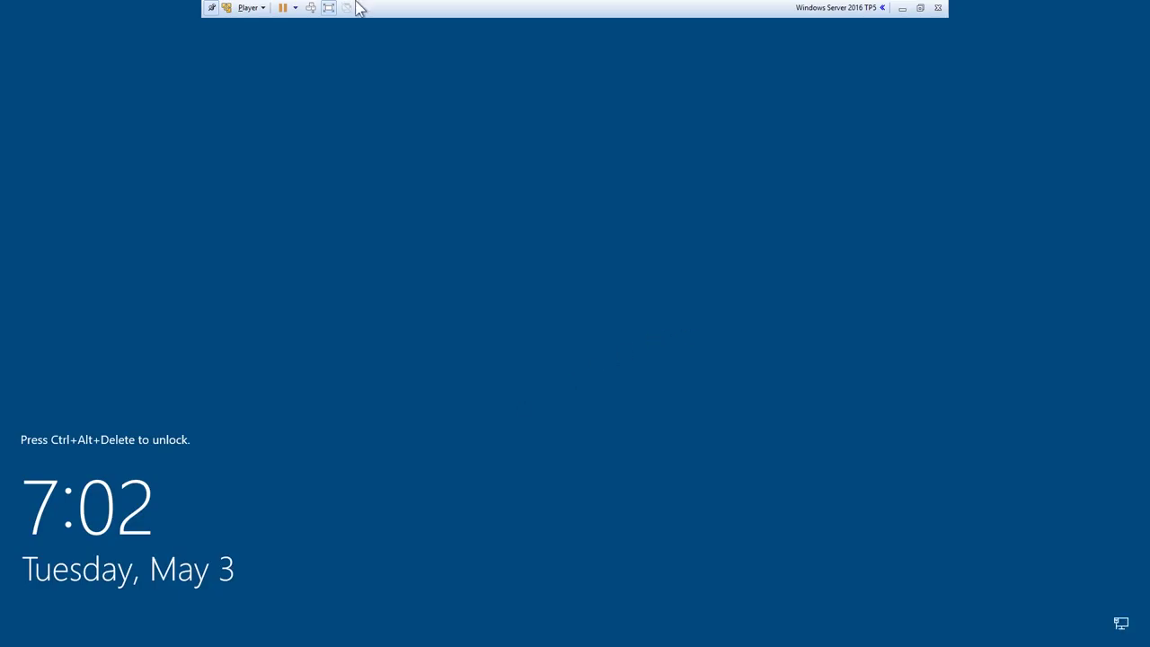
# - Unlock the virtual machine, sign in to the other local account with its password, and restore Server Manager to a smaller, repositioned window
pyautogui.click(311, 9)
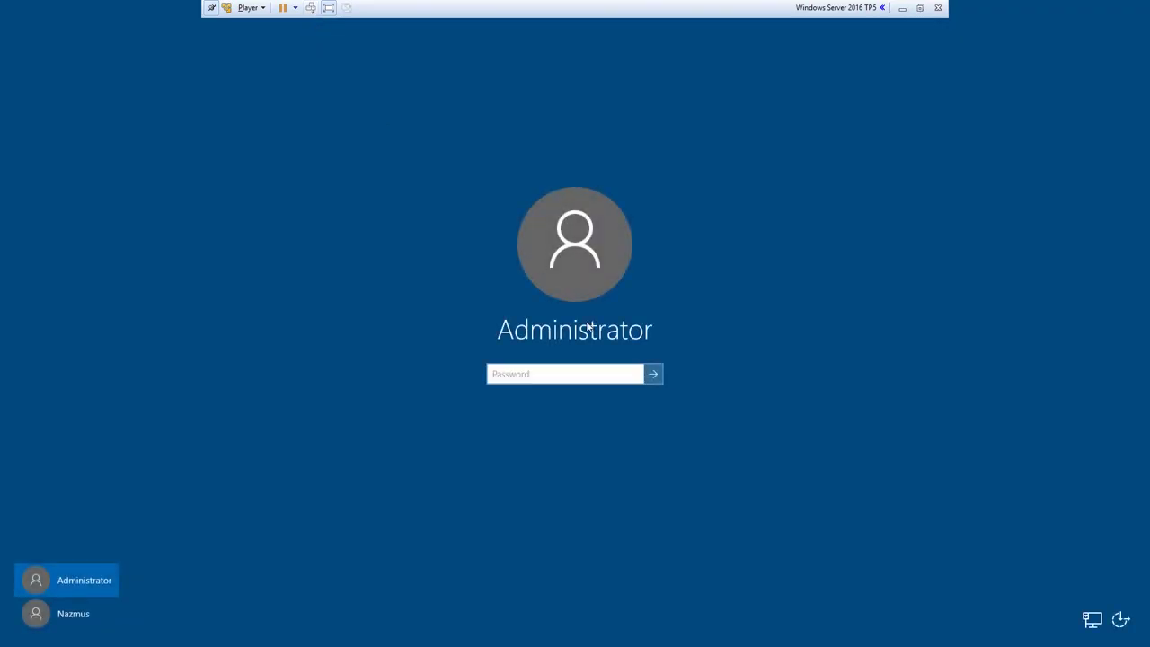
pyautogui.click(99, 613)
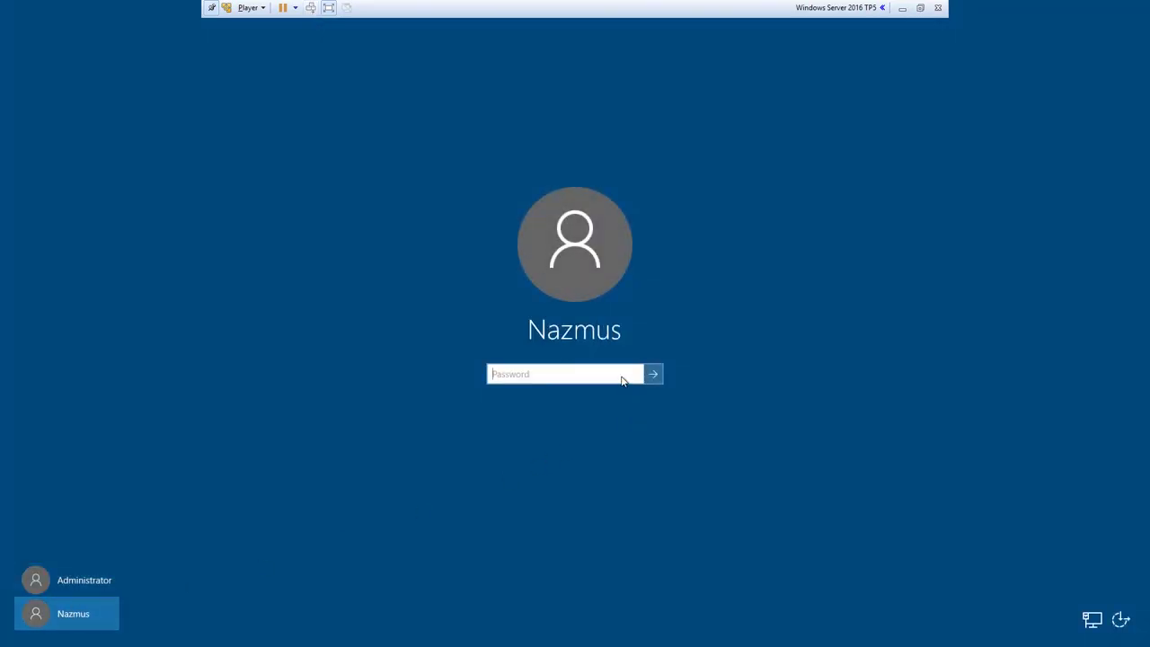
pyautogui.write('•••')
pyautogui.press('Return')
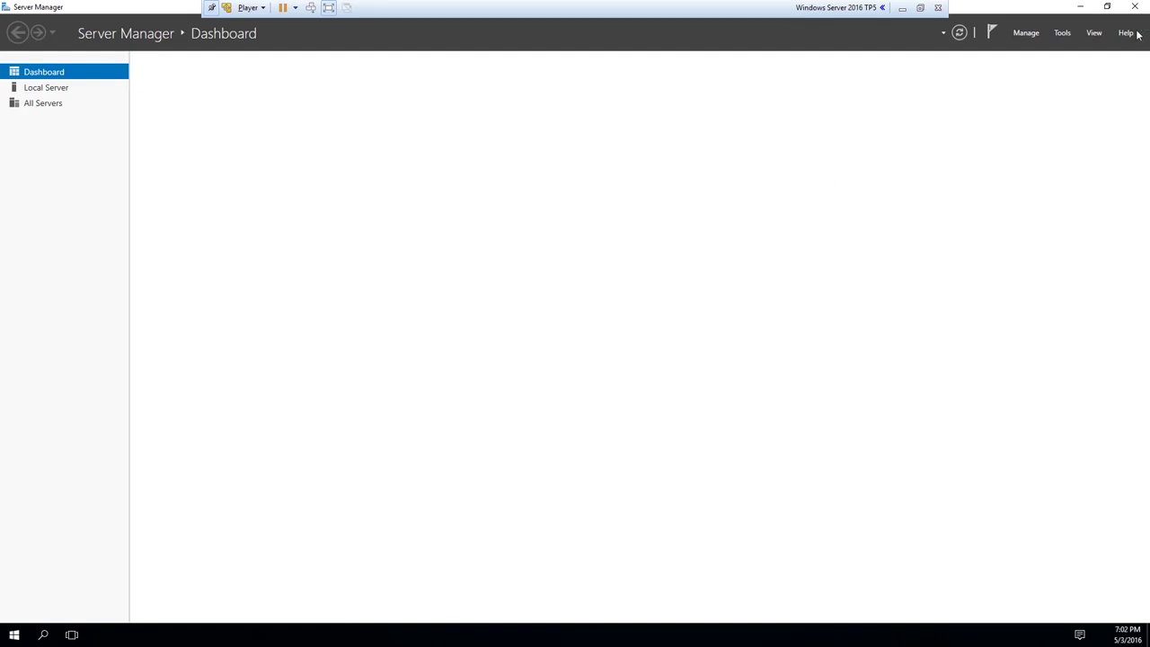
pyautogui.click(1107, 6)
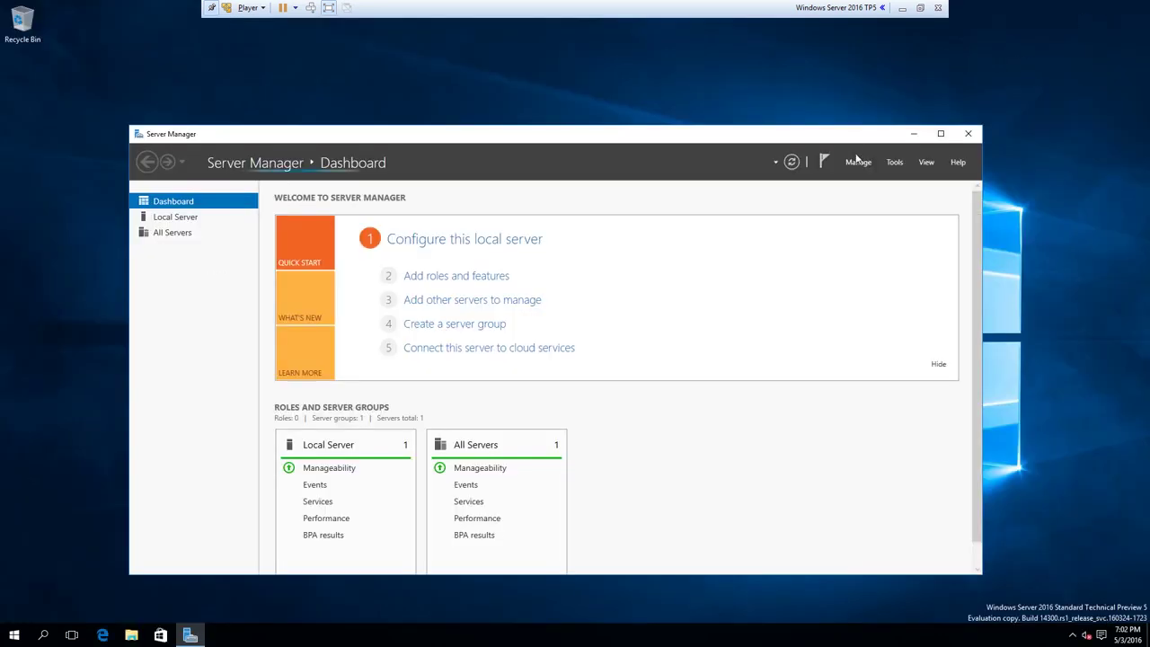
pyautogui.moveTo(875, 138); pyautogui.dragTo(888, 108)
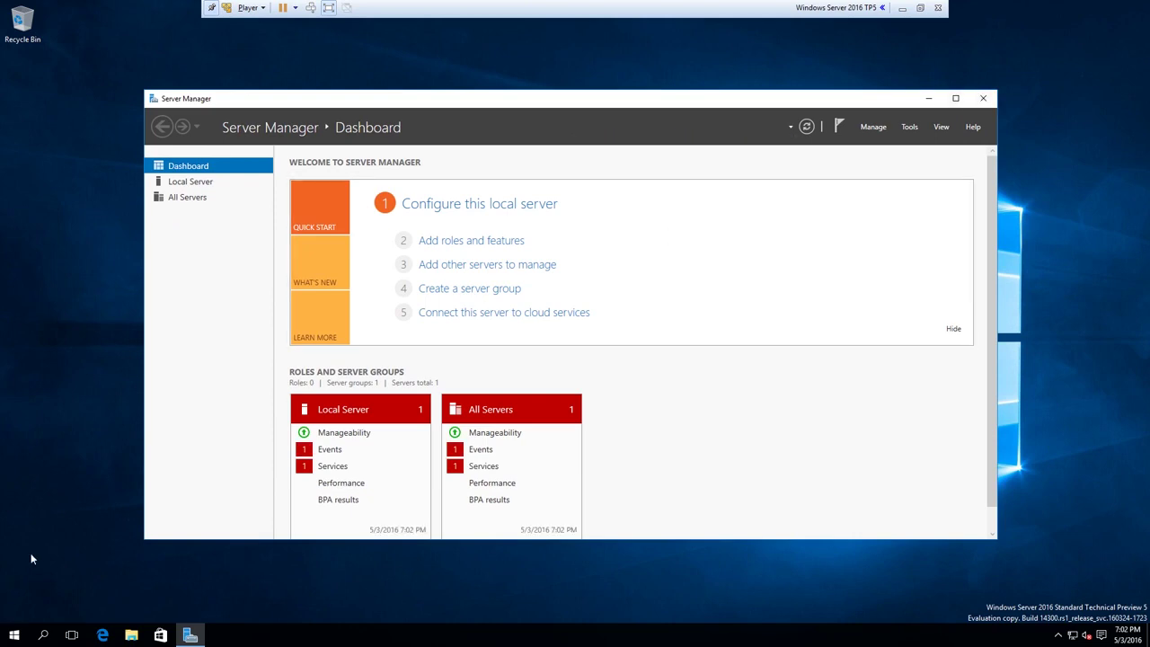
# - Set the visual effects in the advanced system performance options to "Adjust for best appearance" and close System Properties
pyautogui.rightClick(11, 638)
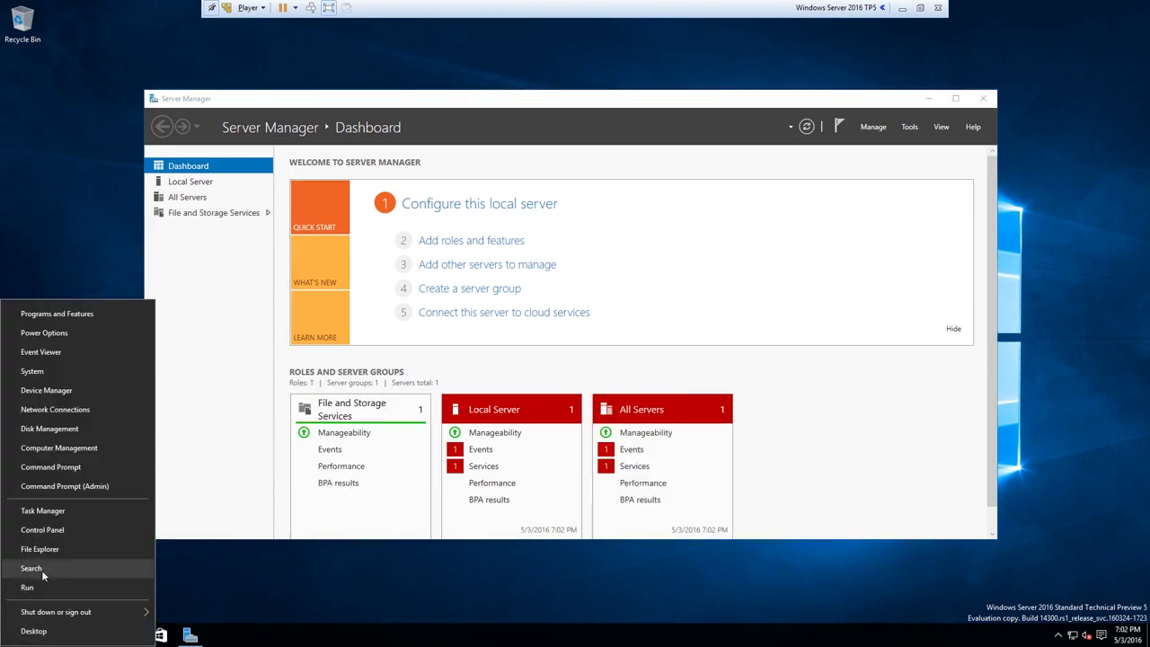
pyautogui.click(86, 378)
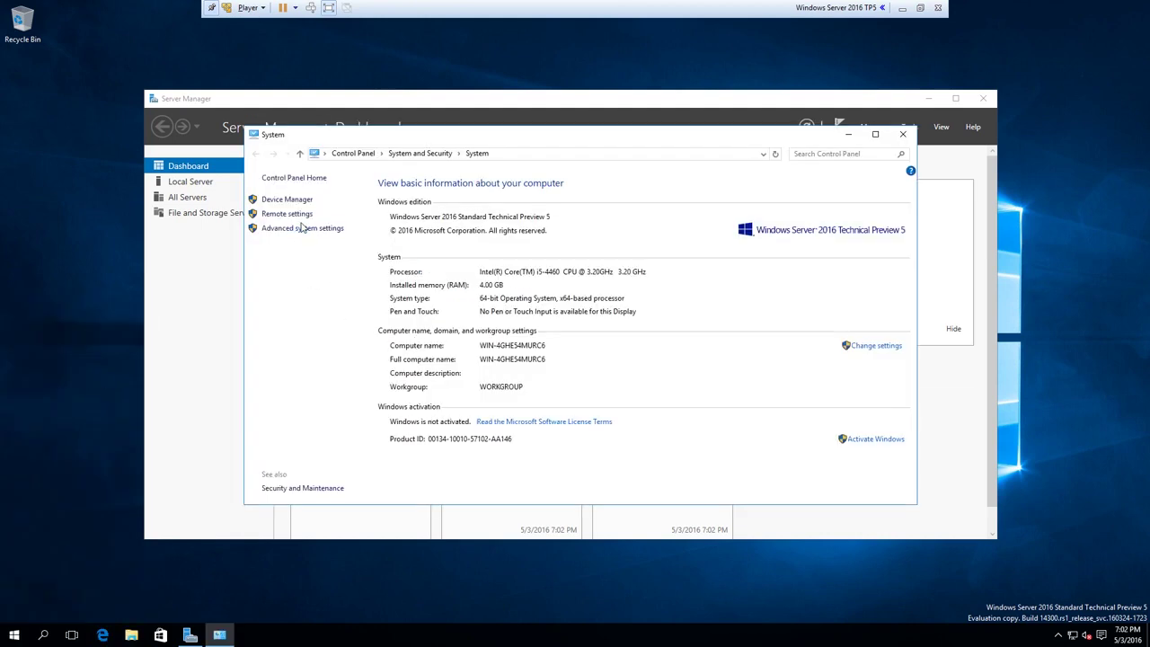
pyautogui.click(302, 228)
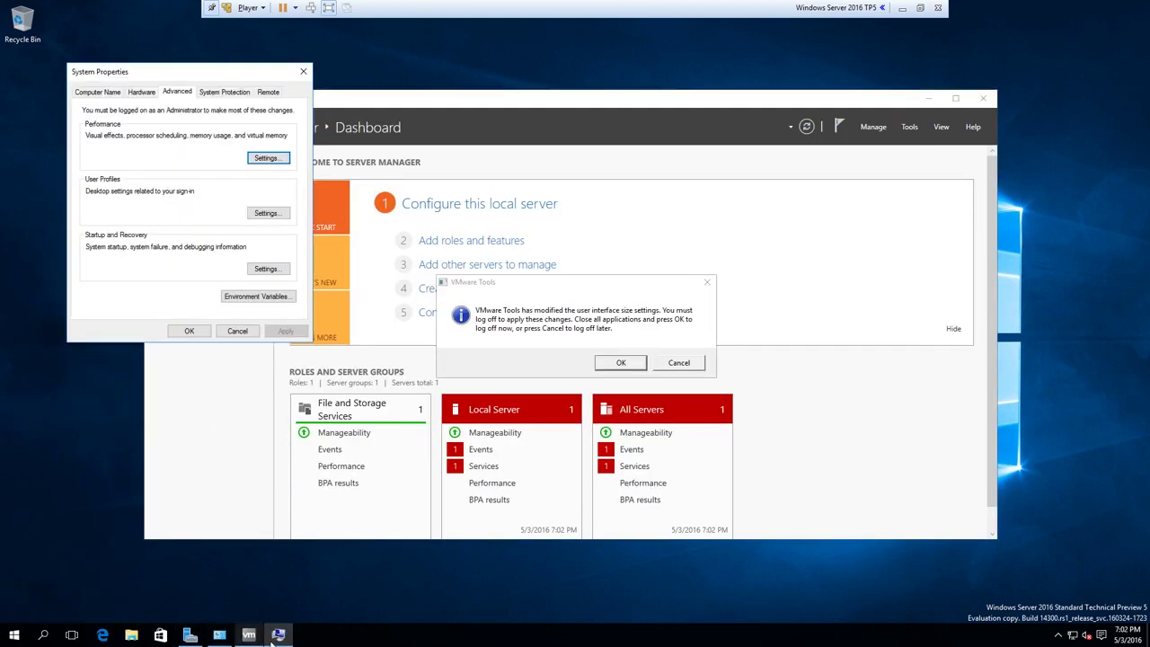
pyautogui.click(267, 158)
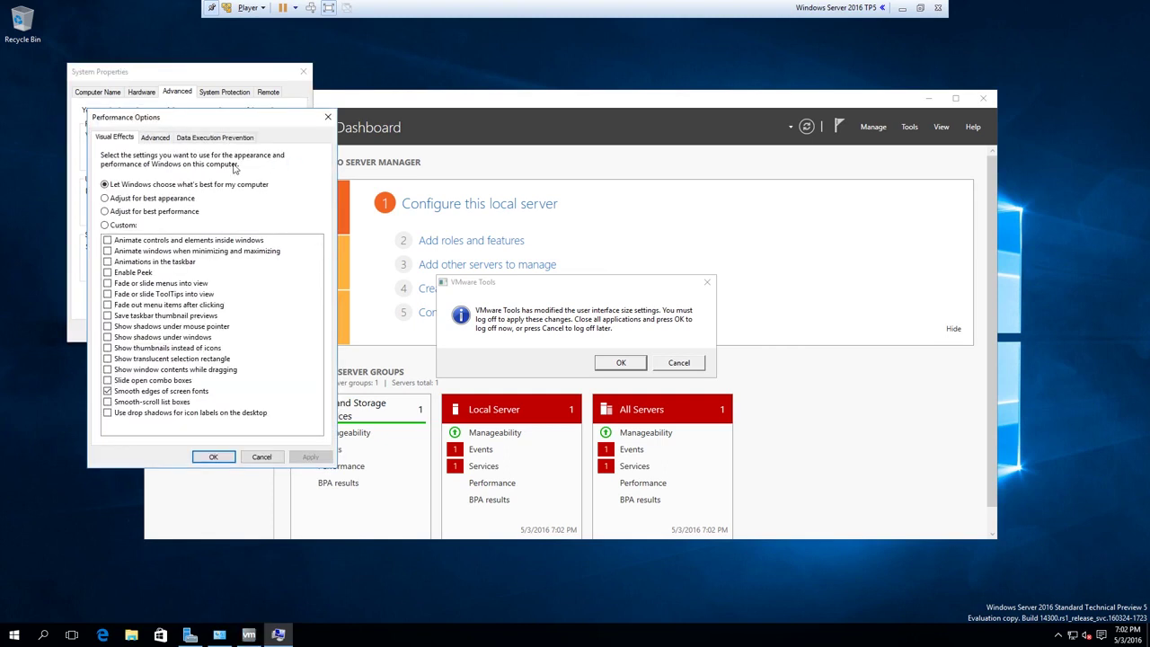
pyautogui.press('Down')
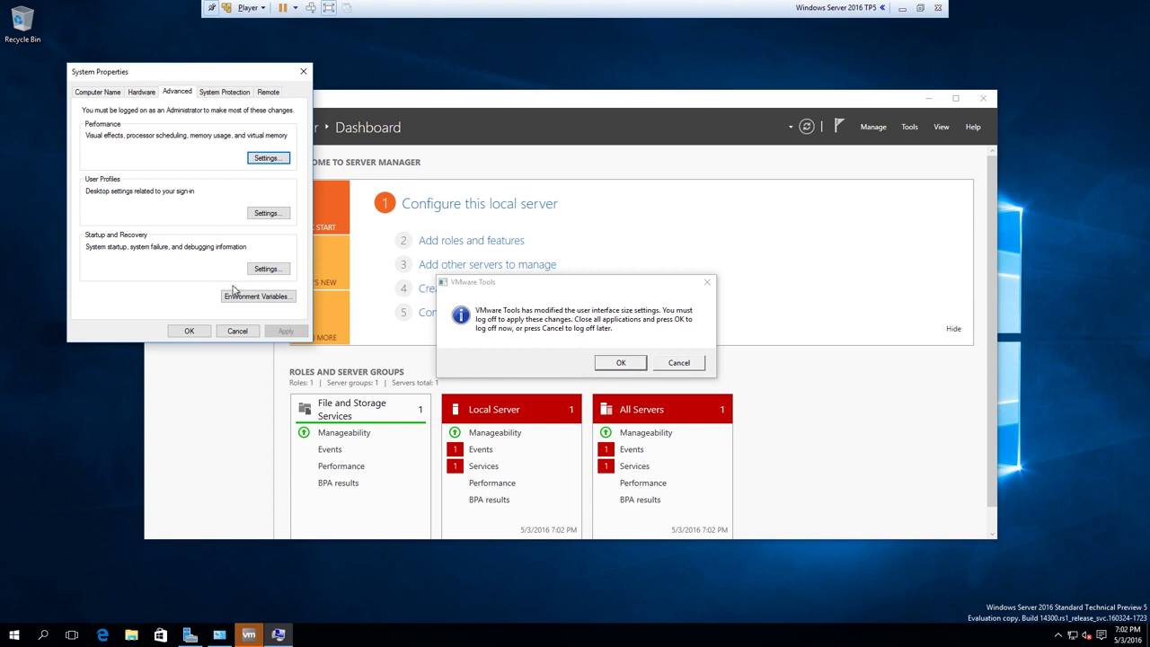
pyautogui.click(190, 331)
# - Log off to apply the VMware Tools interface size change and sign back in with the account password
pyautogui.click(622, 363)
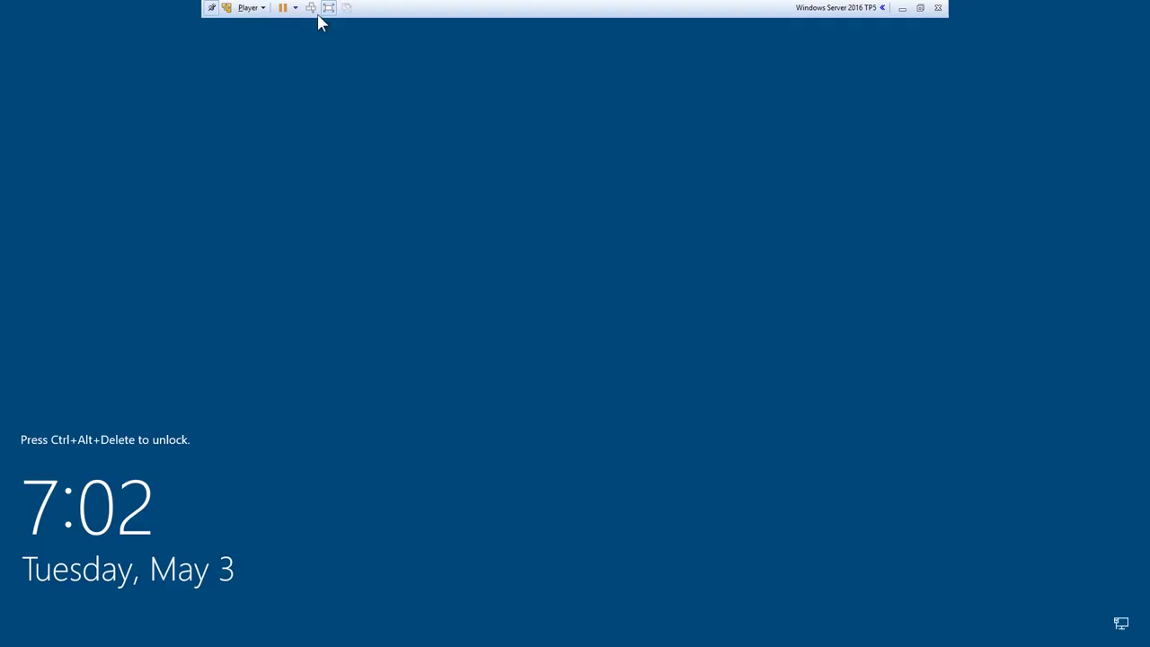
pyautogui.click(310, 7)
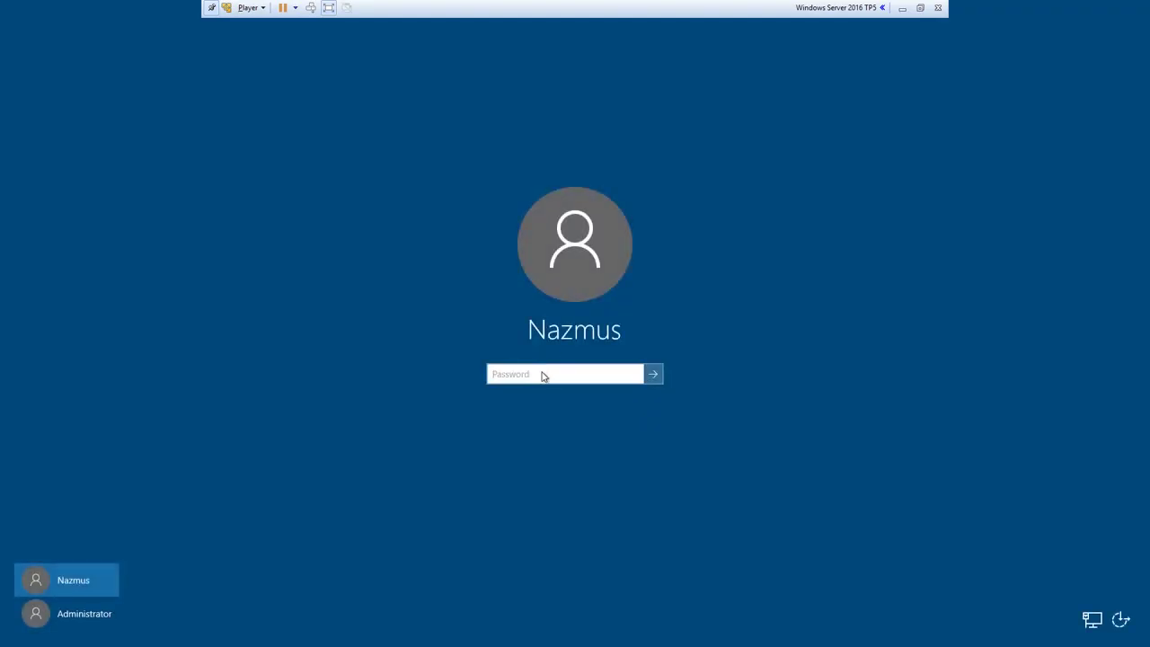
pyautogui.write('P')
pyautogui.press('Return')
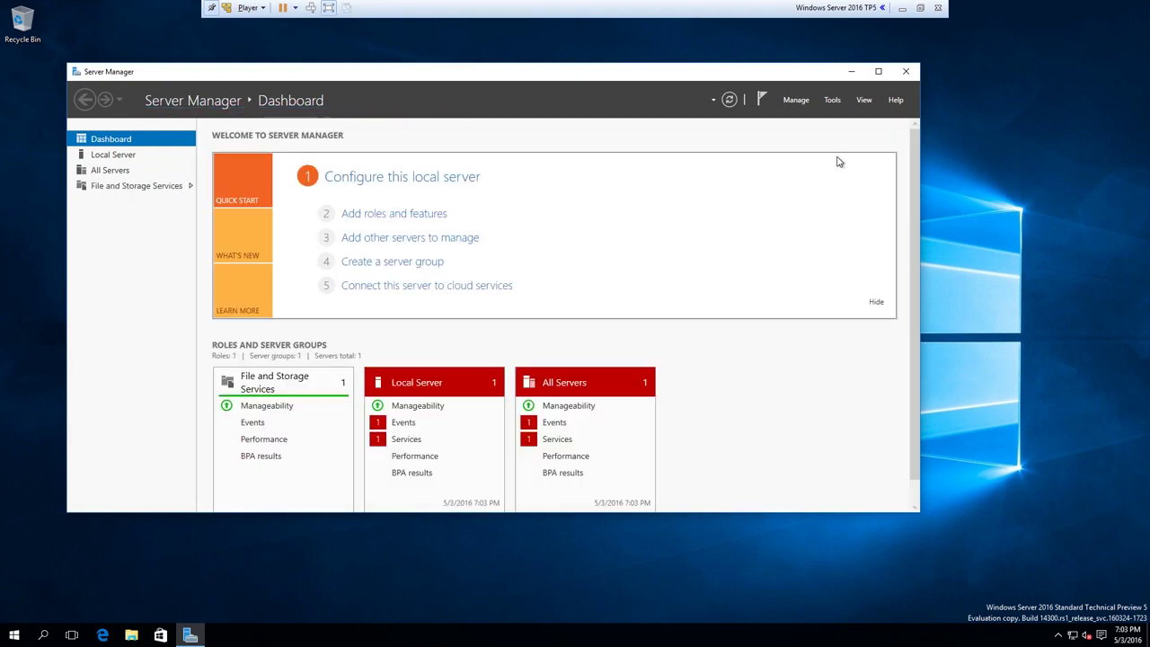
# - Reposition and minimize Server Manager, and set the taskbar search to show the full search box
pyautogui.moveTo(829, 72); pyautogui.dragTo(932, 72)
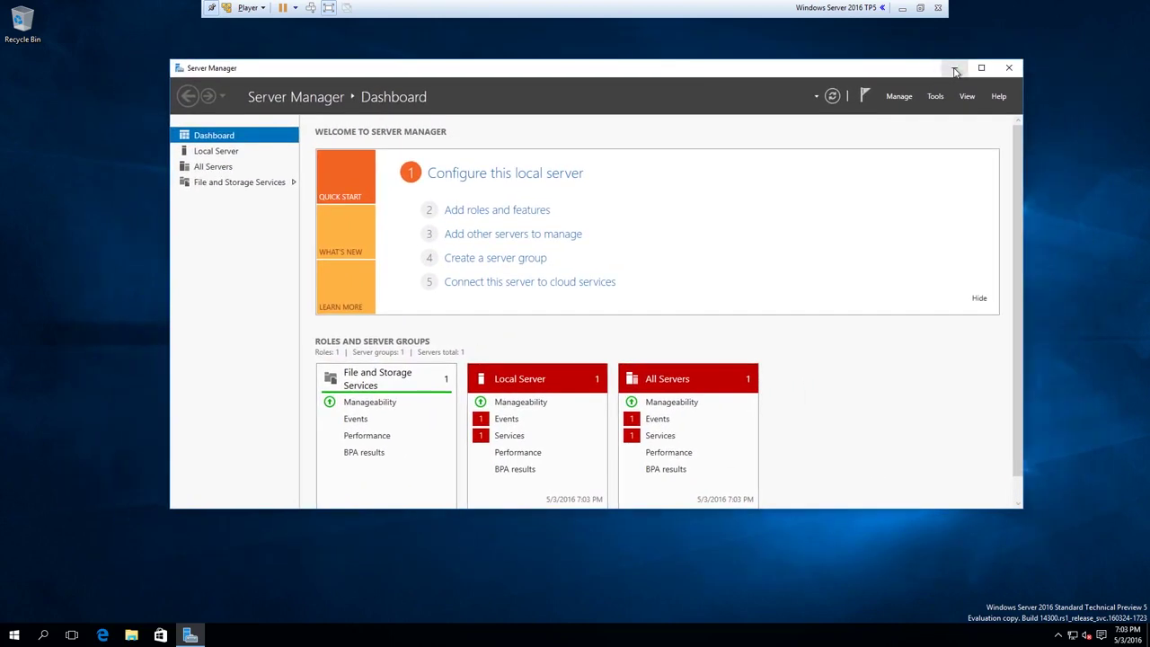
pyautogui.click(956, 68)
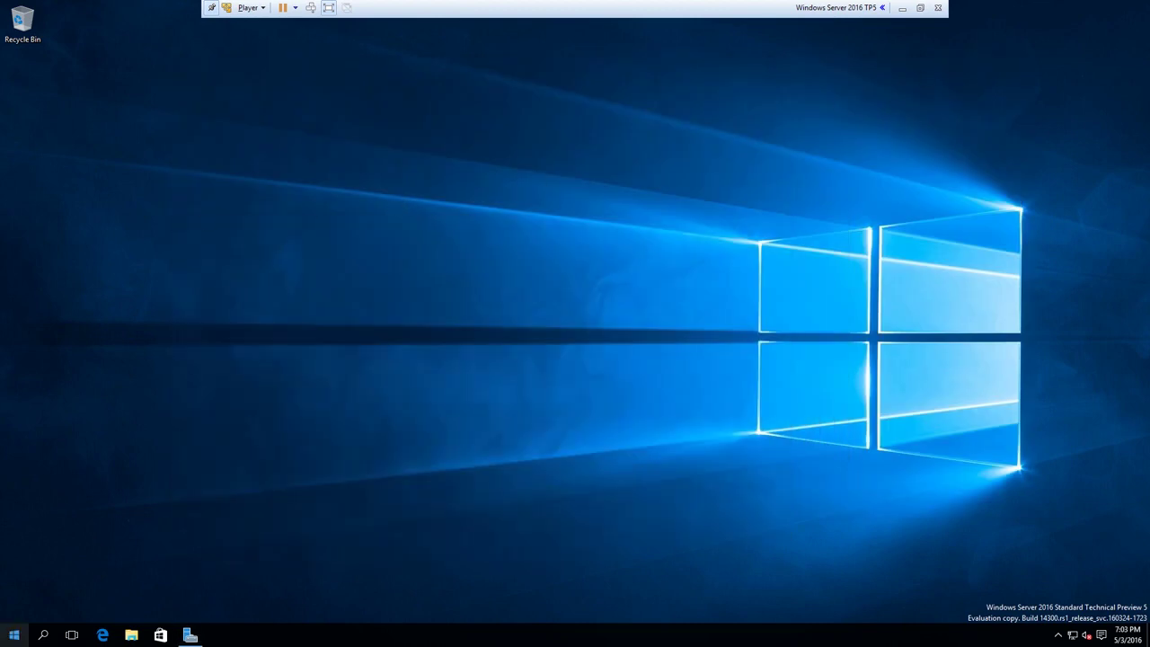
pyautogui.rightClick(359, 640)
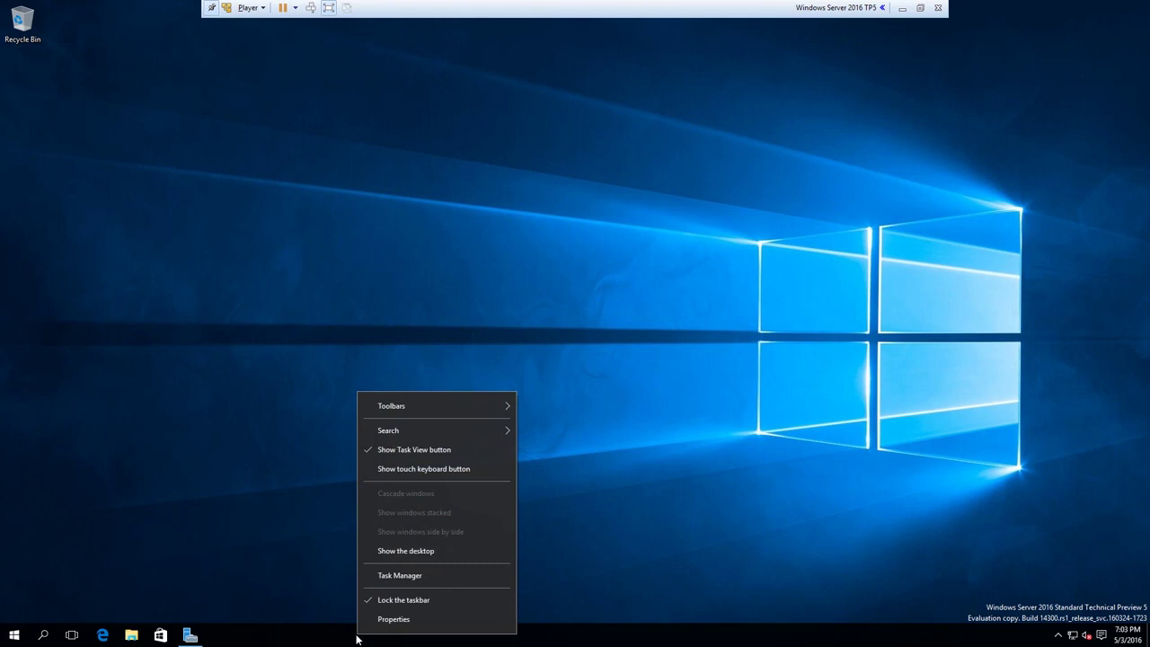
pyautogui.moveTo(412, 430)
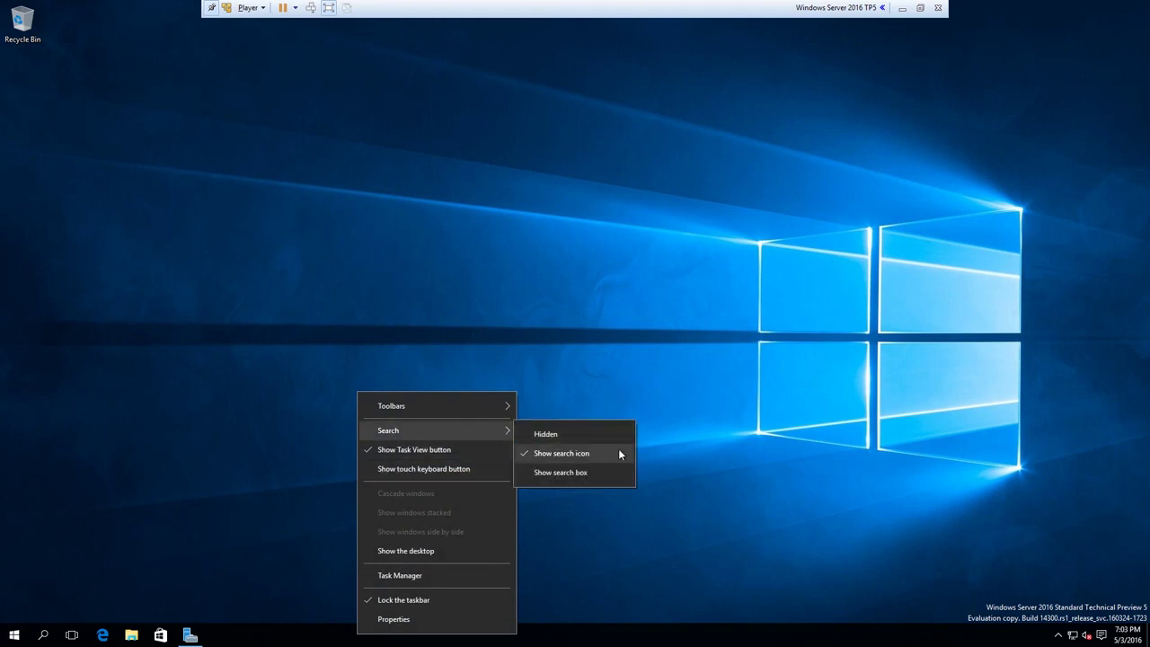
pyautogui.click(602, 472)
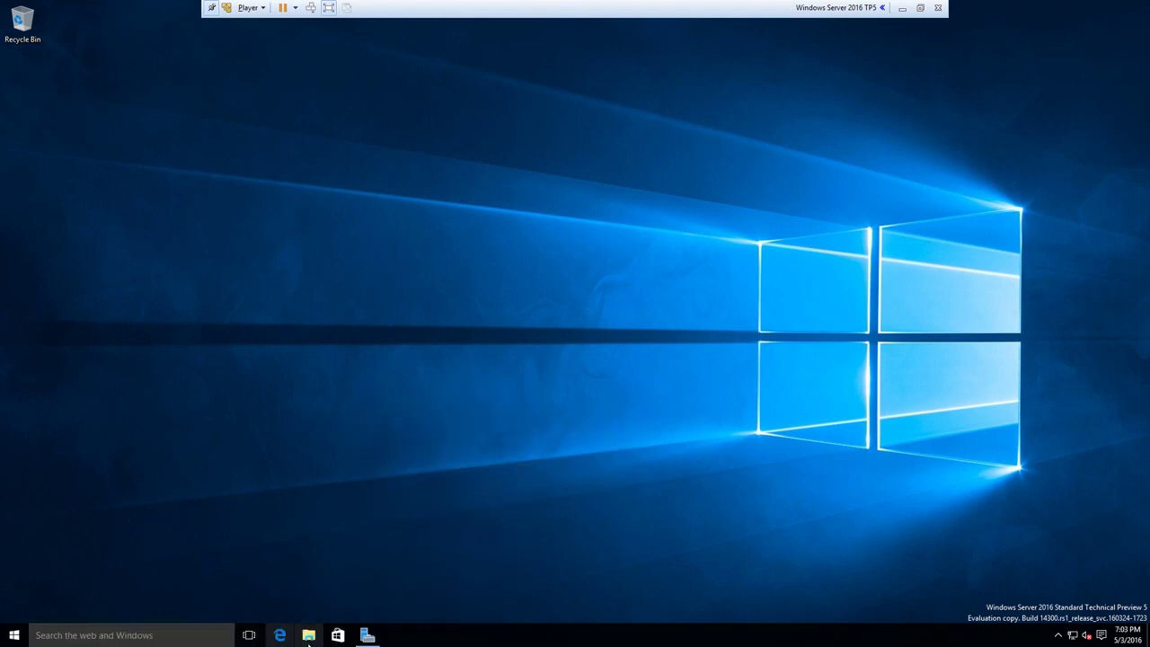
# - Create a second virtual desktop in Task View, switch to it, and remove it to return to the original desktop
pyautogui.click(249, 636)
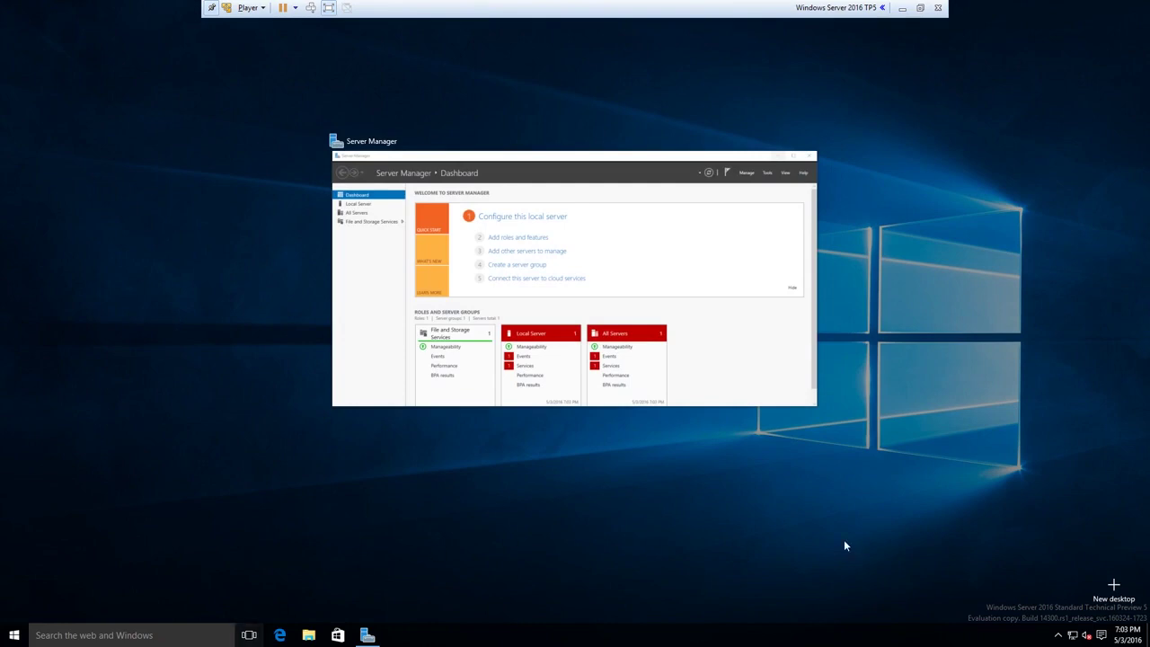
pyautogui.click(1118, 588)
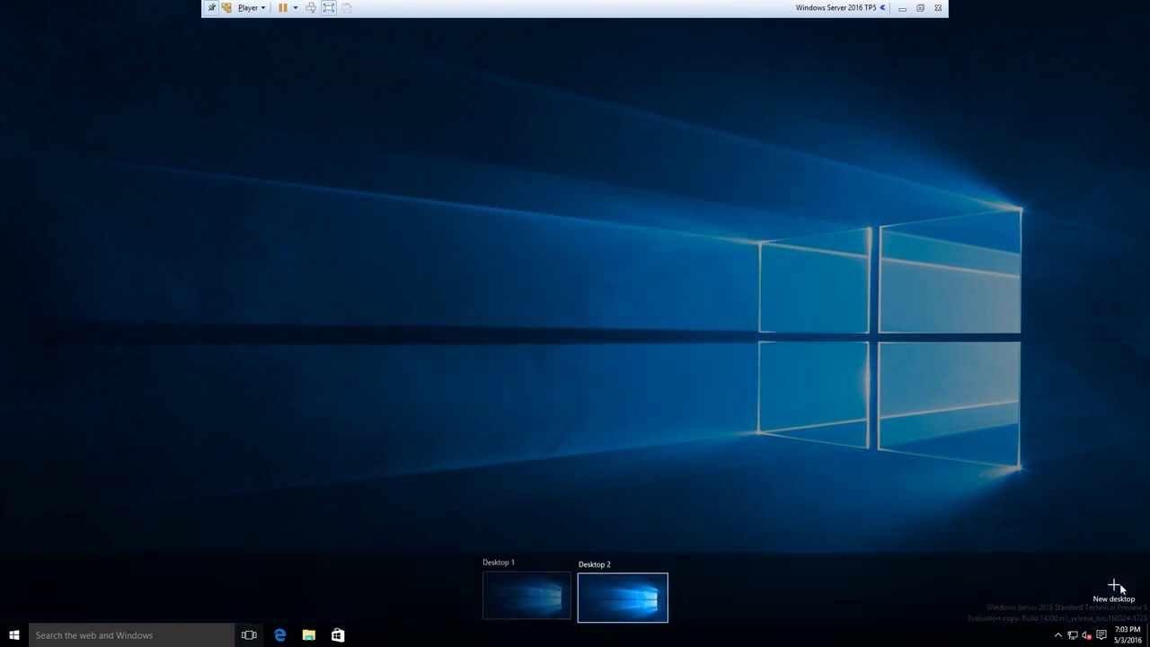
pyautogui.click(664, 575)
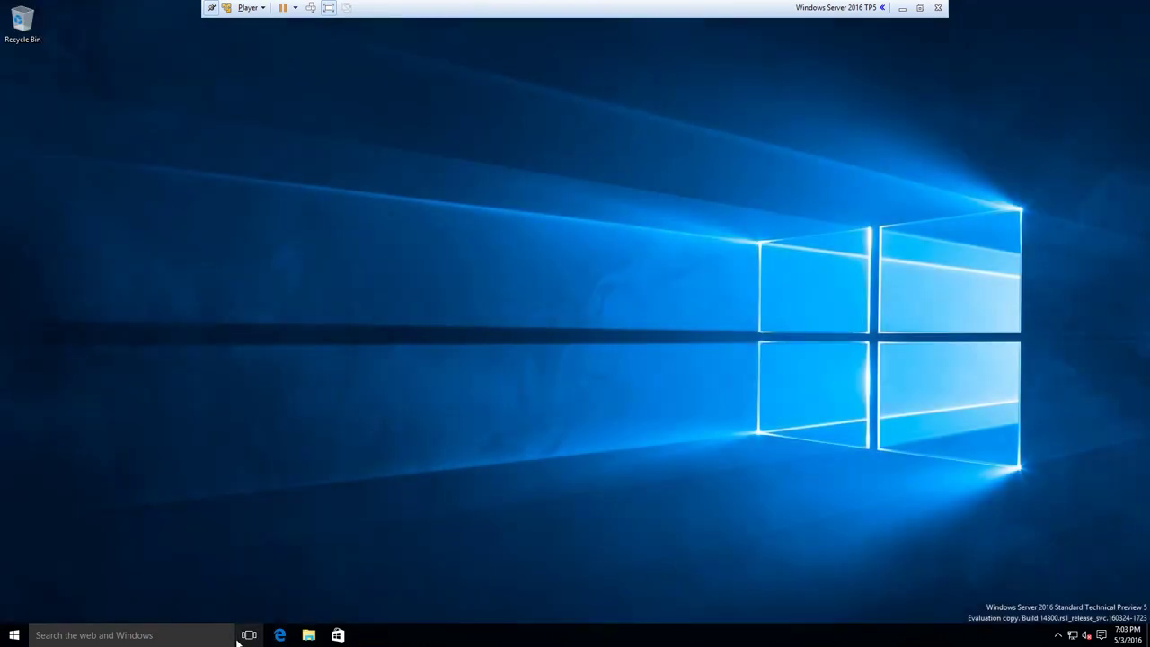
pyautogui.click(249, 635)
pyautogui.click(656, 568)
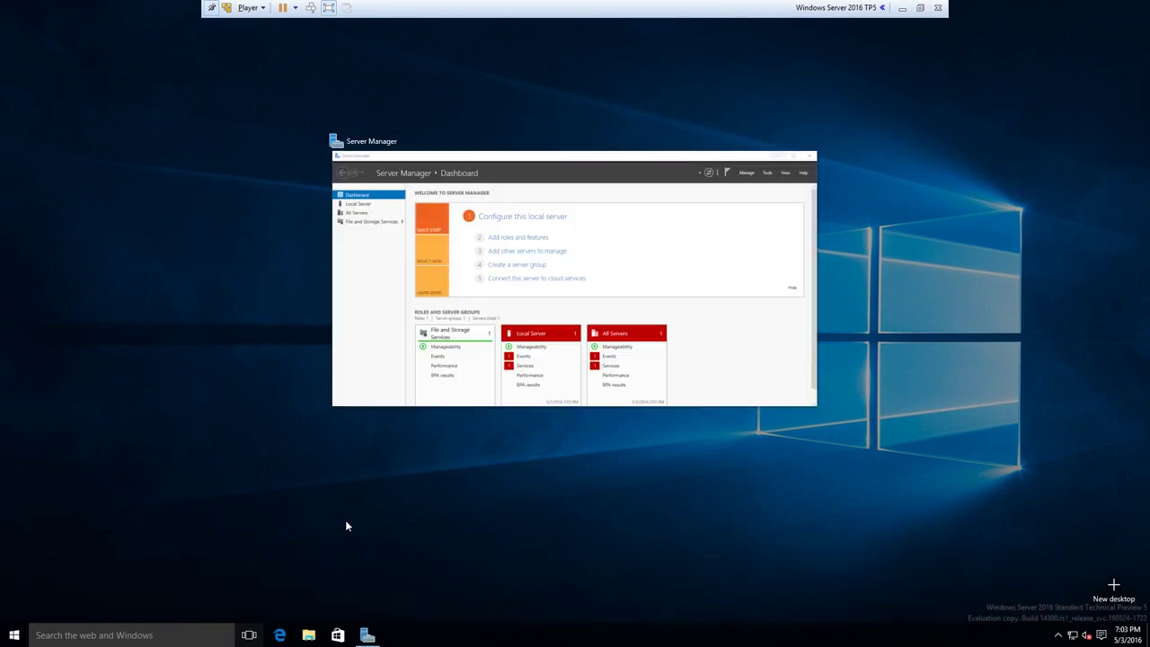
pyautogui.click(382, 452)
# - Open the Store, reposition its window, check the account sign-in option, and close it
pyautogui.click(337, 636)
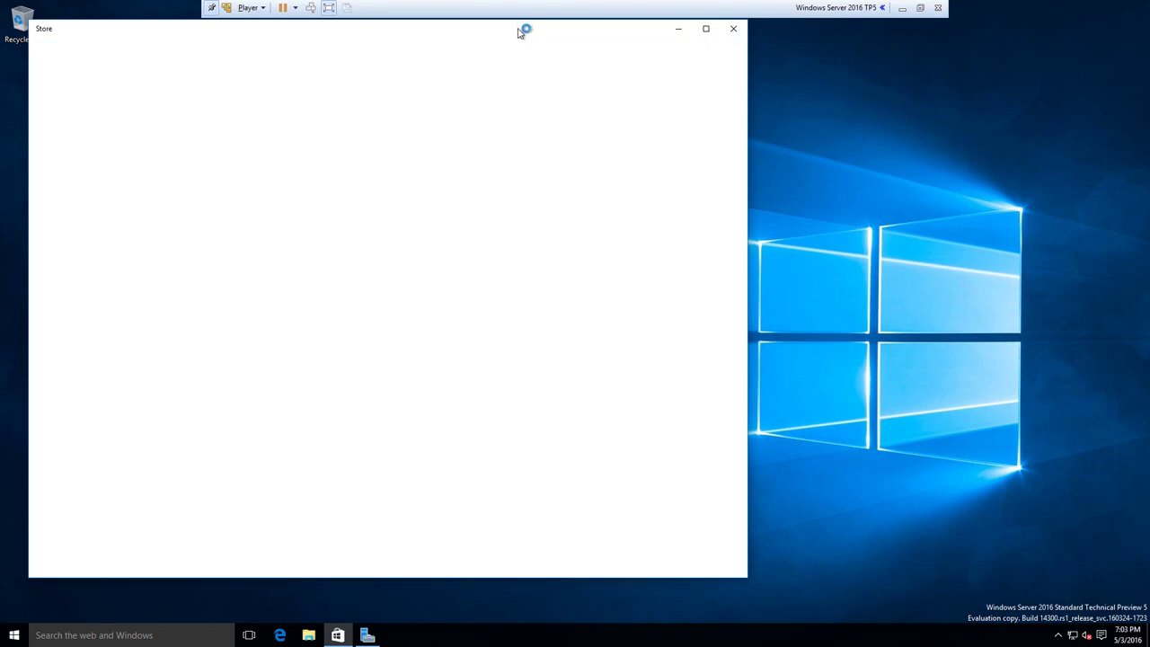
pyautogui.moveTo(518, 32); pyautogui.dragTo(649, 39)
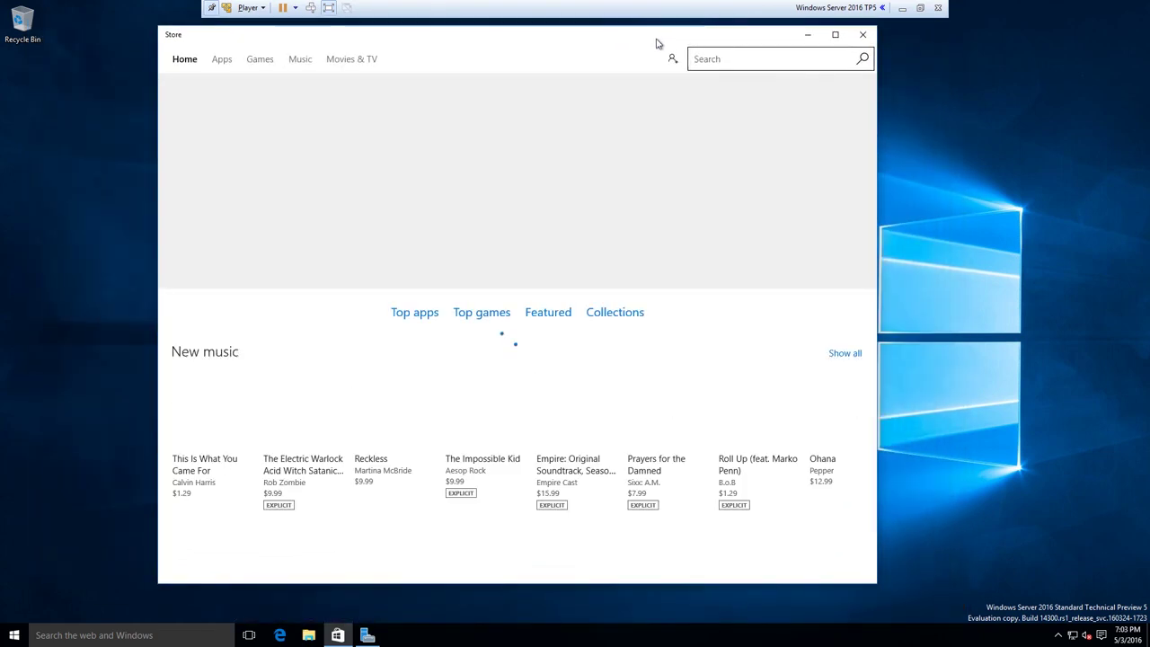
pyautogui.click(670, 63)
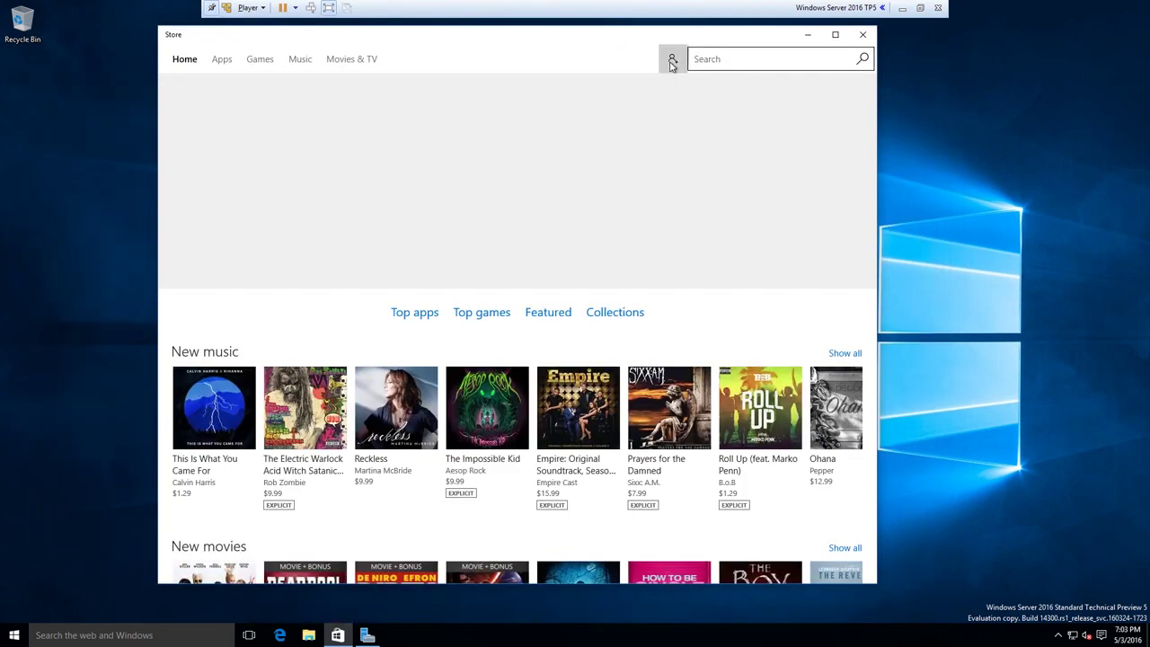
pyautogui.click(589, 59)
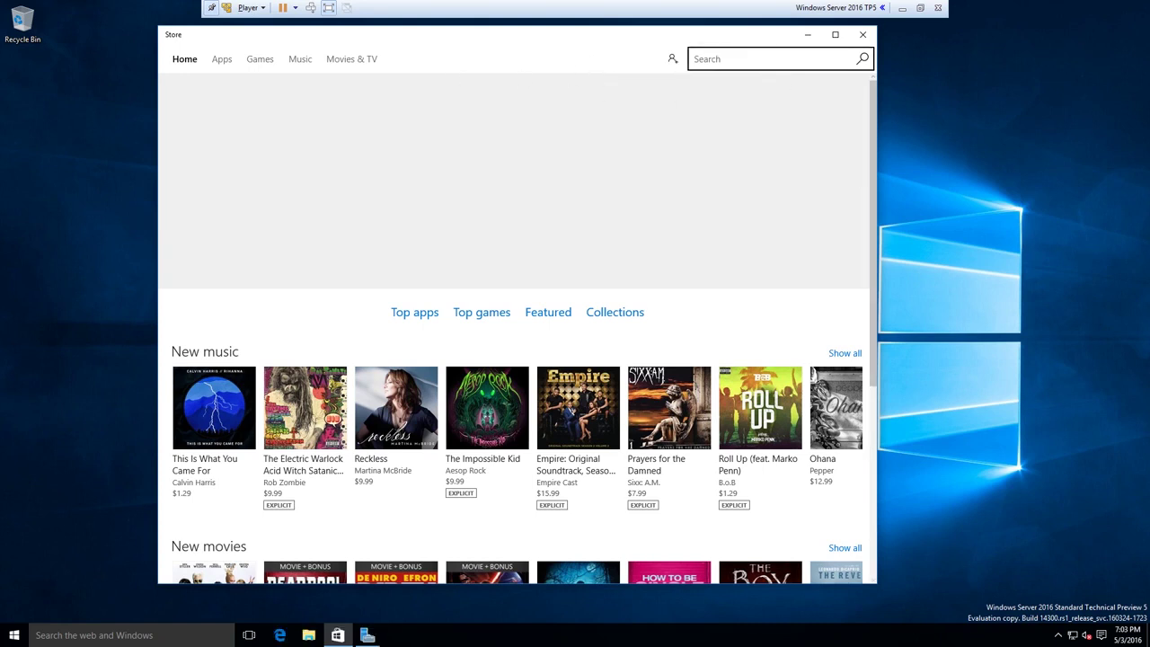
pyautogui.click(865, 36)
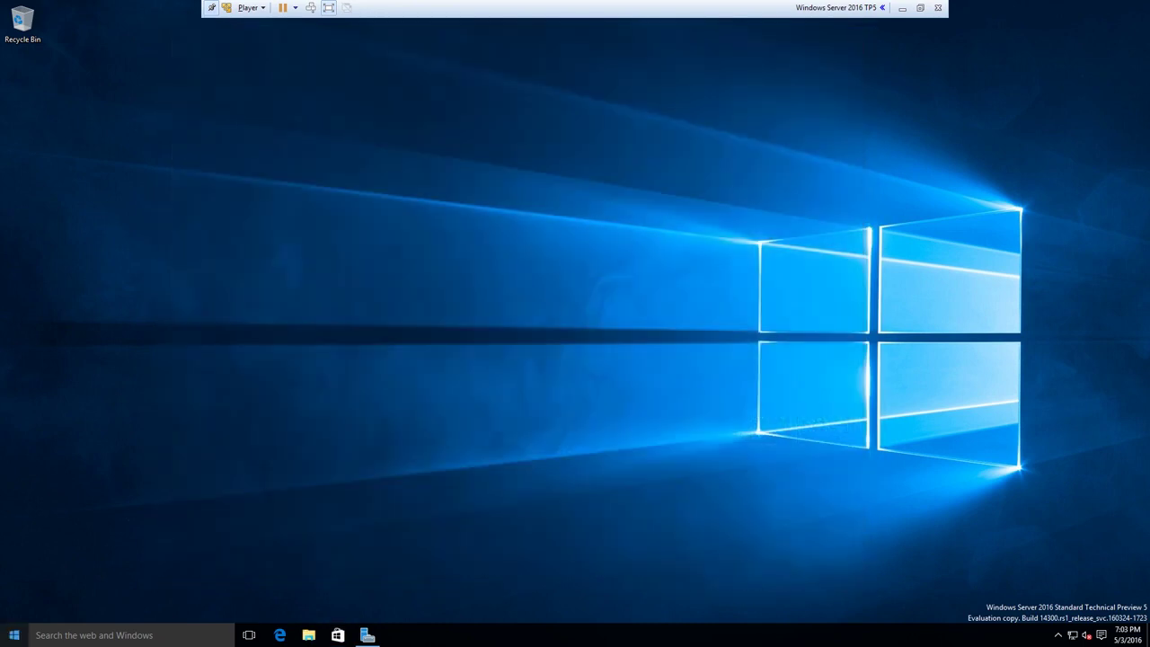
pyautogui.click(14, 636)
pyautogui.click(14, 635)
pyautogui.click(14, 635)
pyautogui.click(65, 301)
pyautogui.click(90, 321)
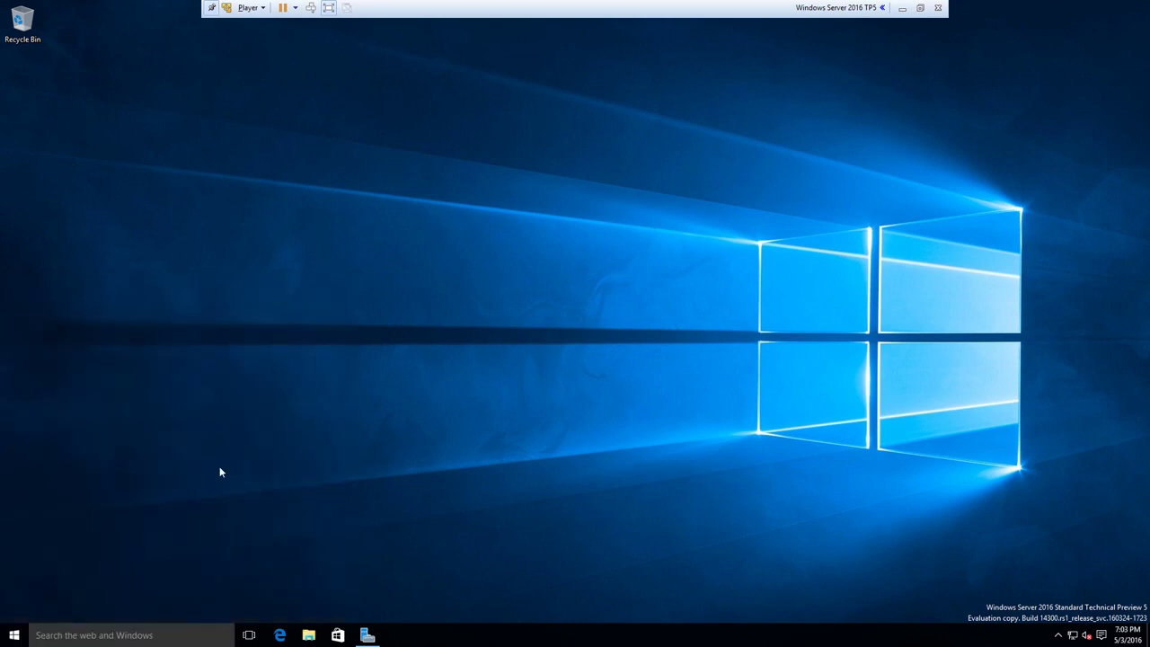
# - Open Microsoft Edge, reposition its window, close the Welcome back tab, and close the browser
pyautogui.click(279, 635)
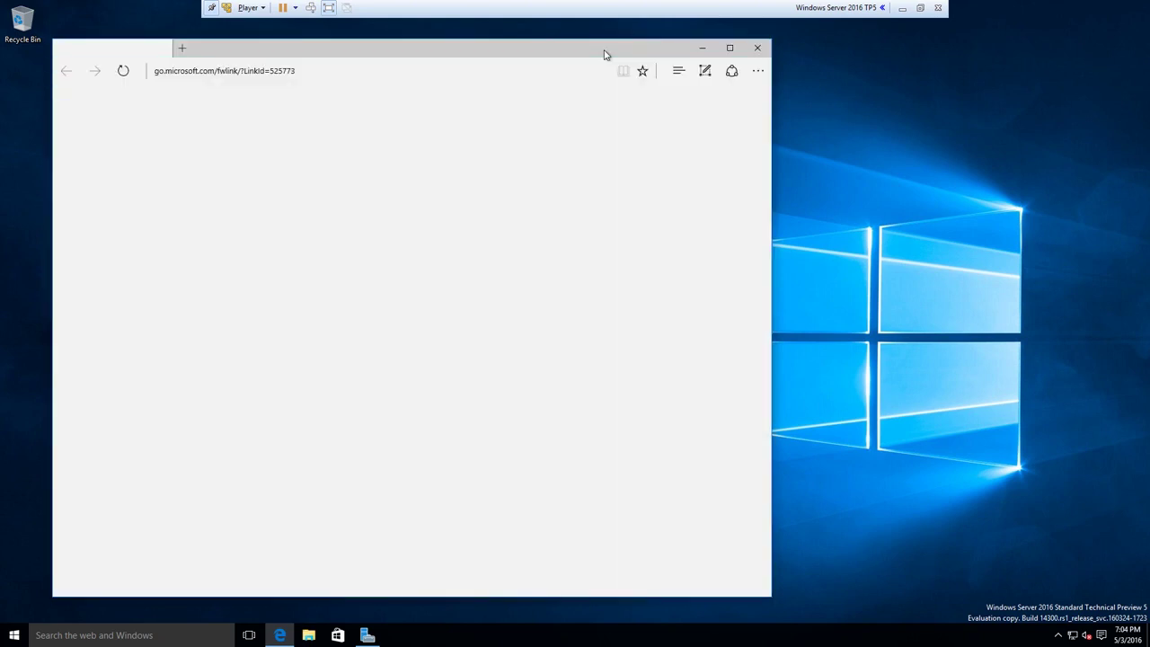
pyautogui.moveTo(606, 52); pyautogui.dragTo(788, 47)
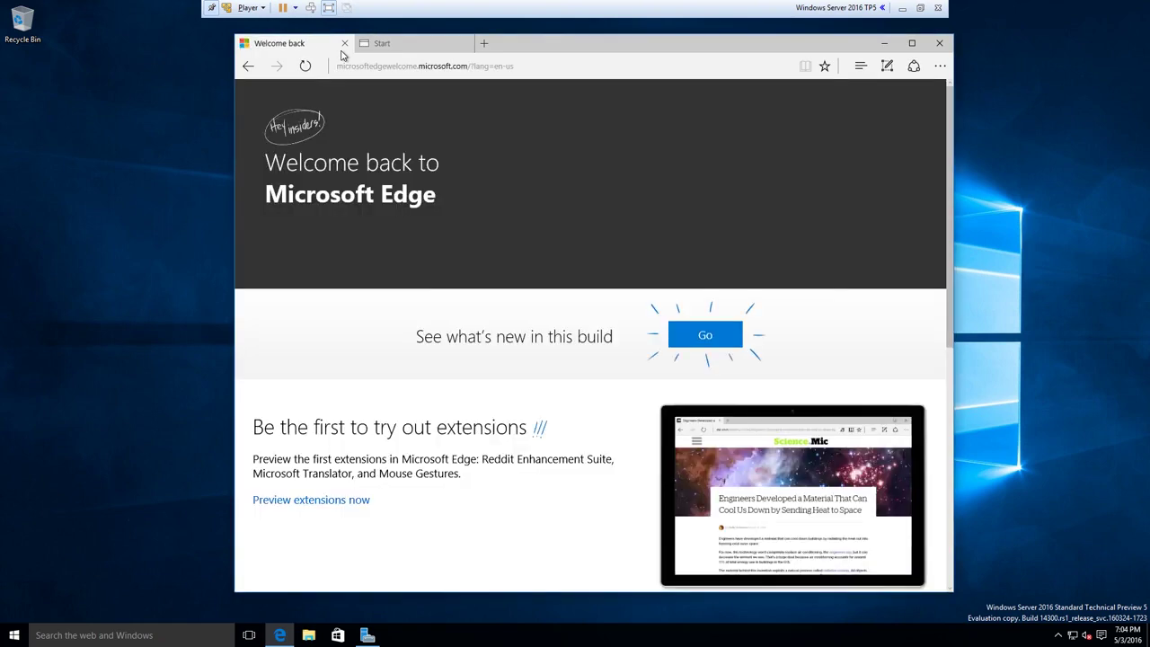
pyautogui.click(343, 44)
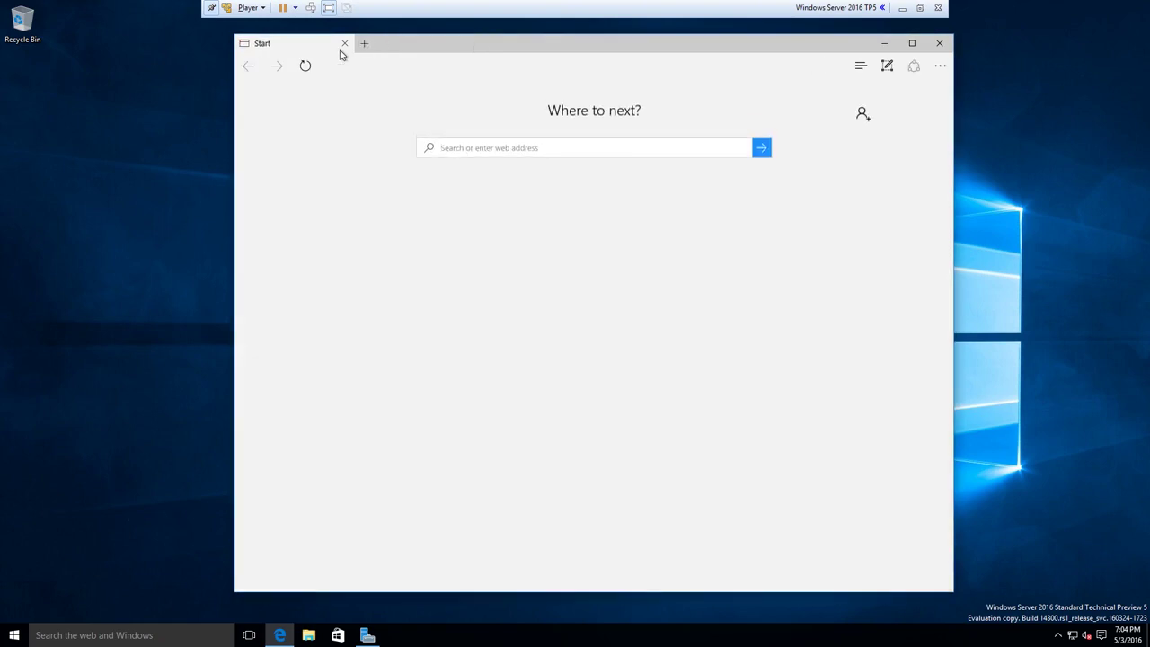
pyautogui.click(940, 42)
# - Open Settings and examine the Accounts pages for user info, email and app accounts, sign-in options and other users, returning to the Settings home page
pyautogui.click(15, 636)
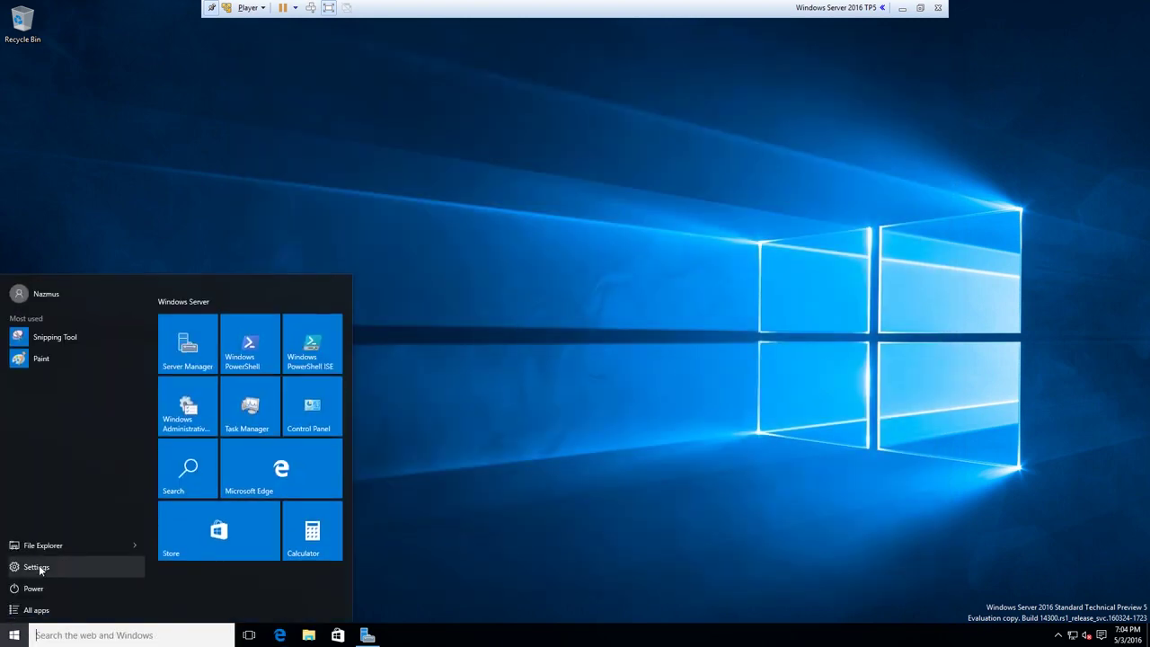
pyautogui.click(41, 567)
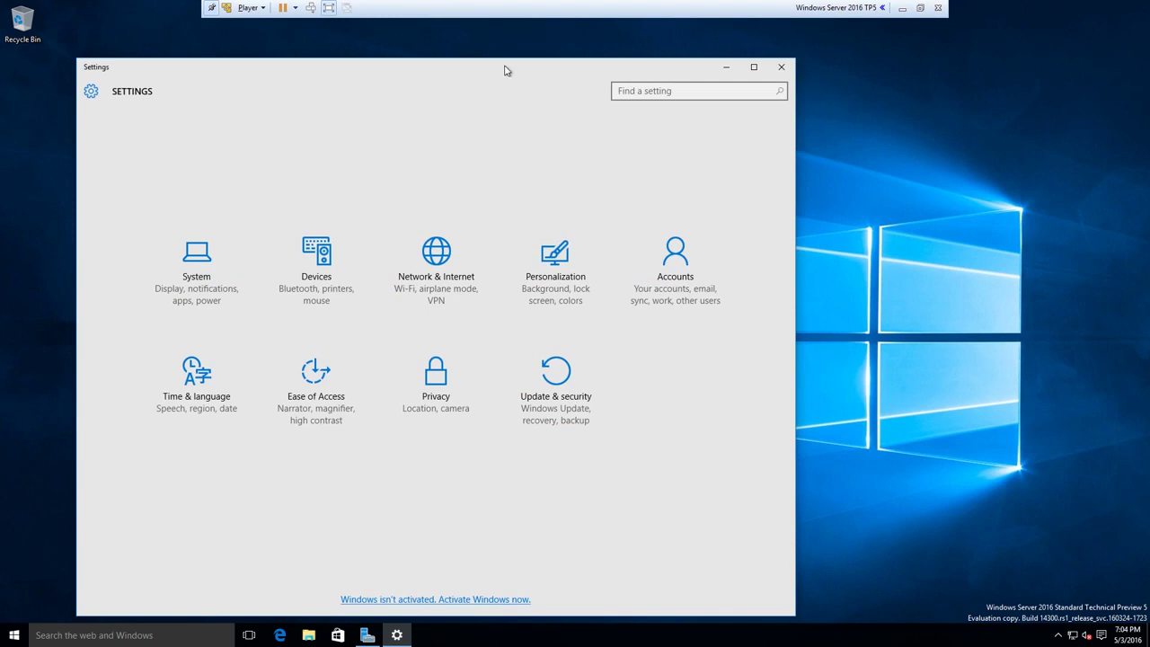
pyautogui.moveTo(505, 71); pyautogui.dragTo(621, 44)
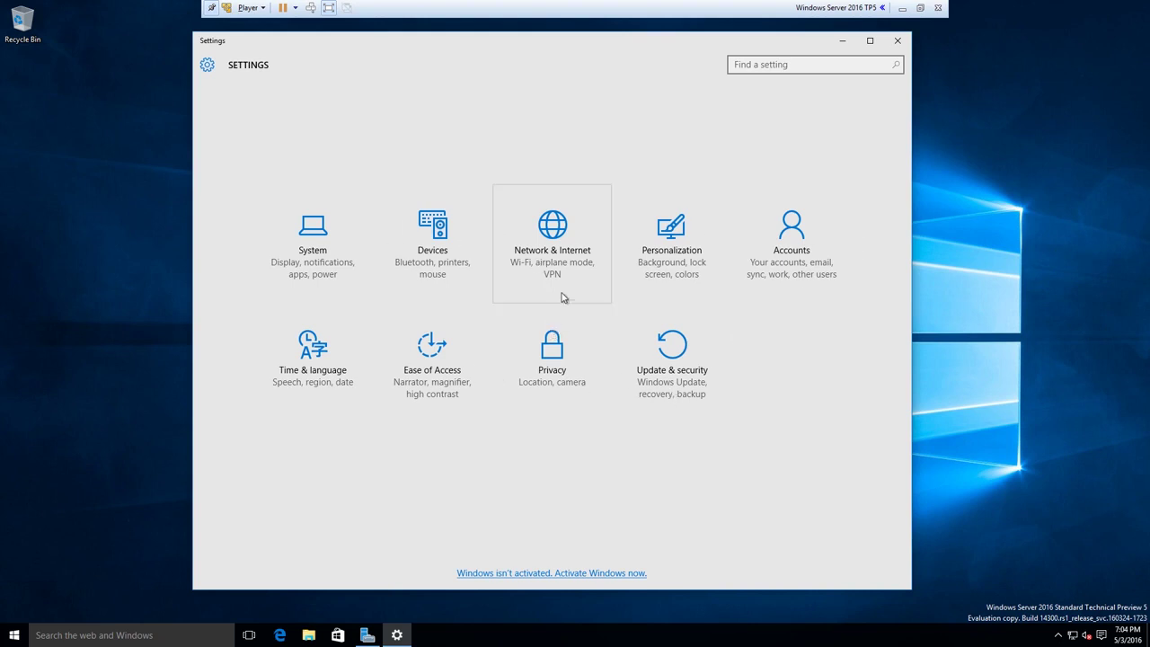
pyautogui.click(786, 245)
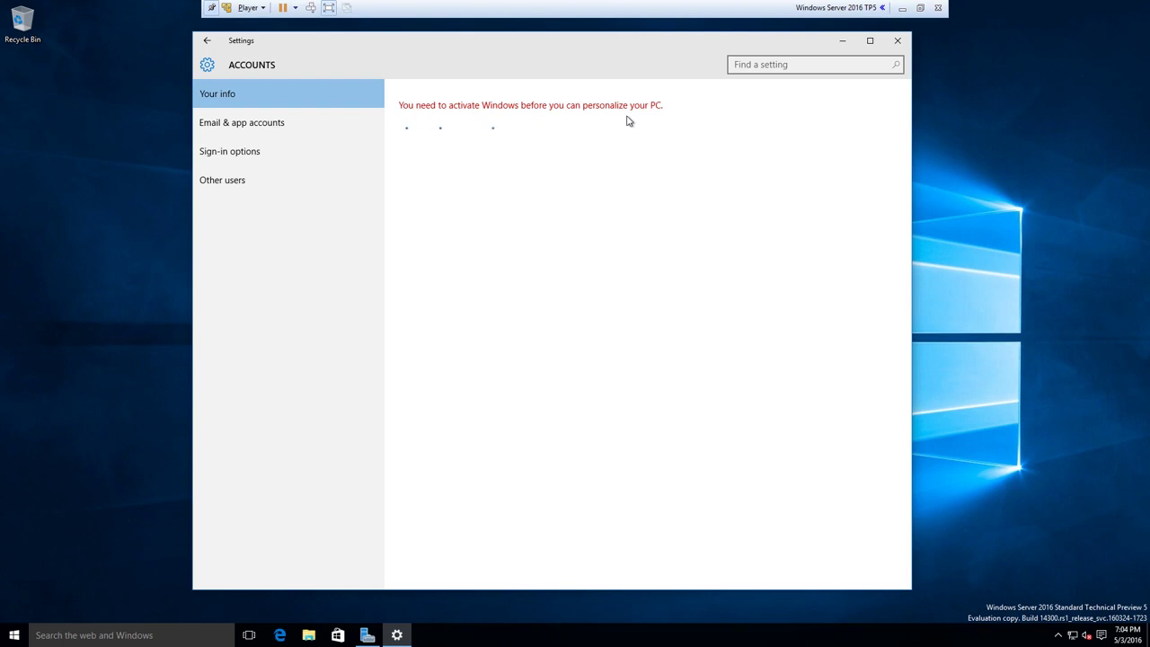
pyautogui.click(232, 133)
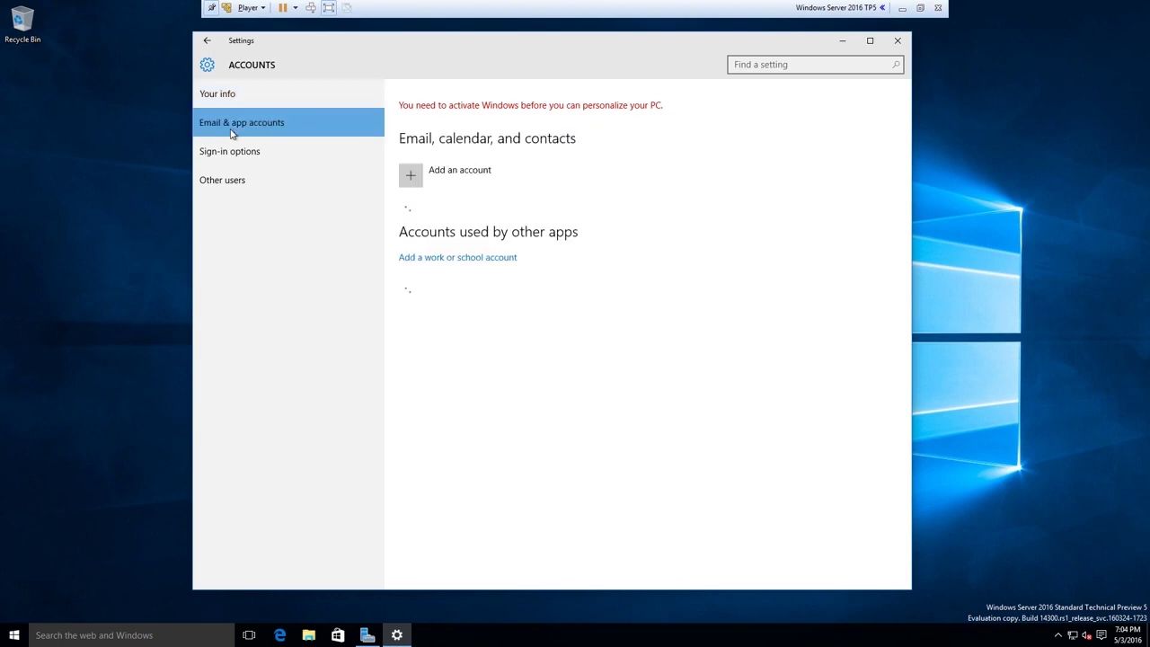
pyautogui.click(272, 161)
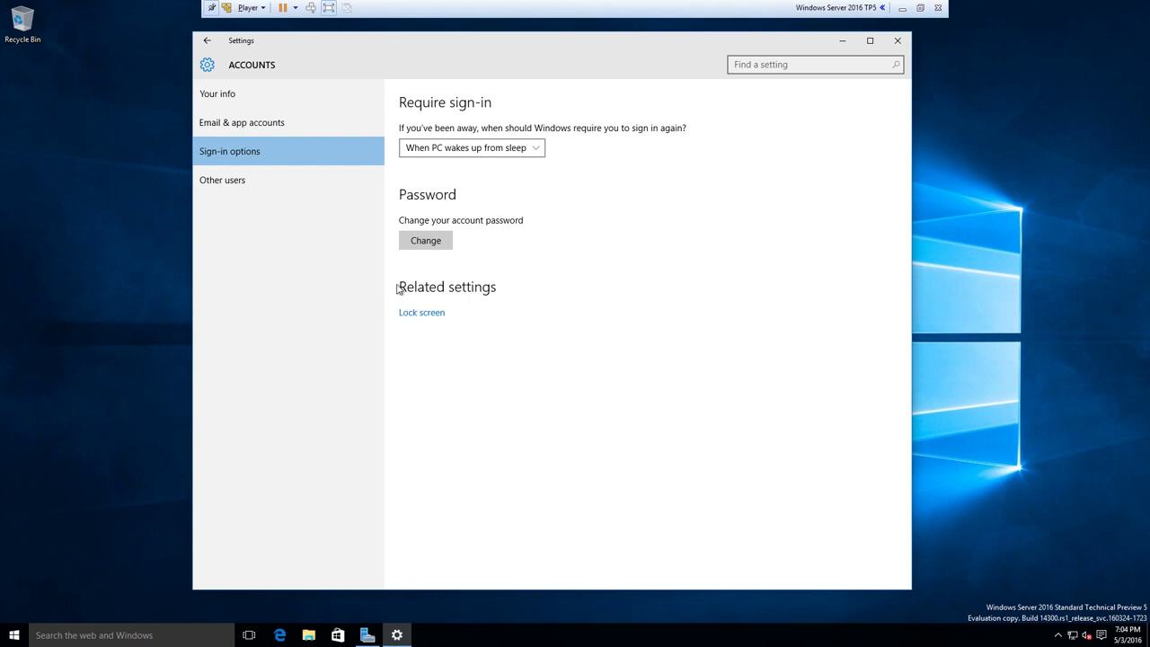
pyautogui.click(483, 149)
pyautogui.click(561, 141)
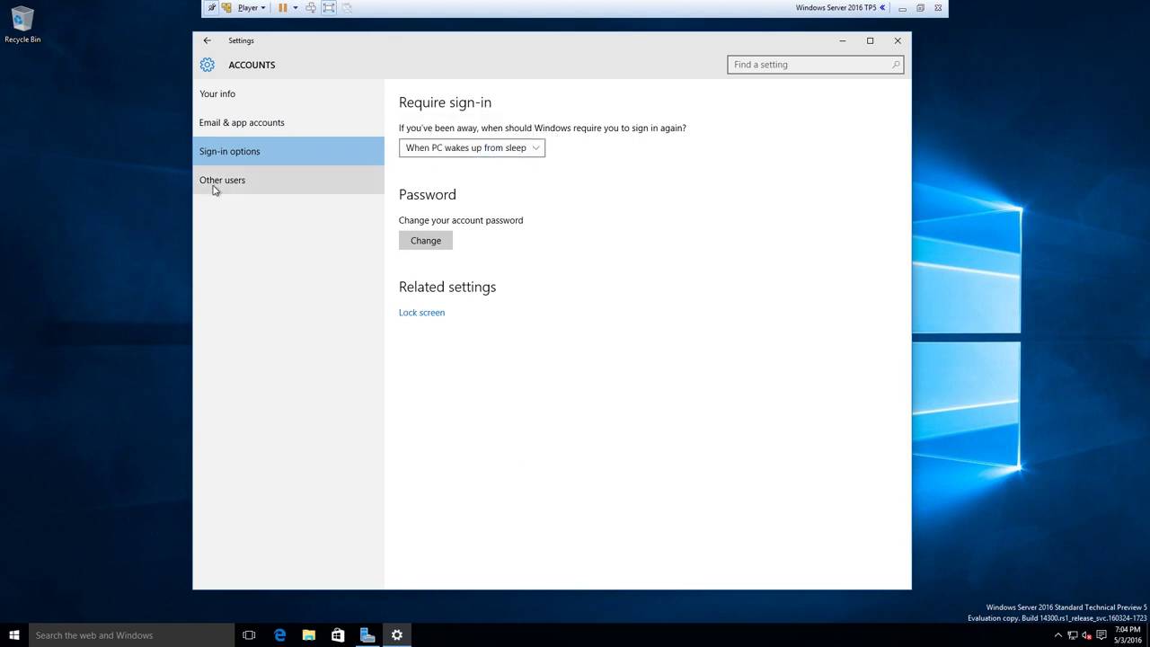
pyautogui.click(215, 186)
pyautogui.click(218, 122)
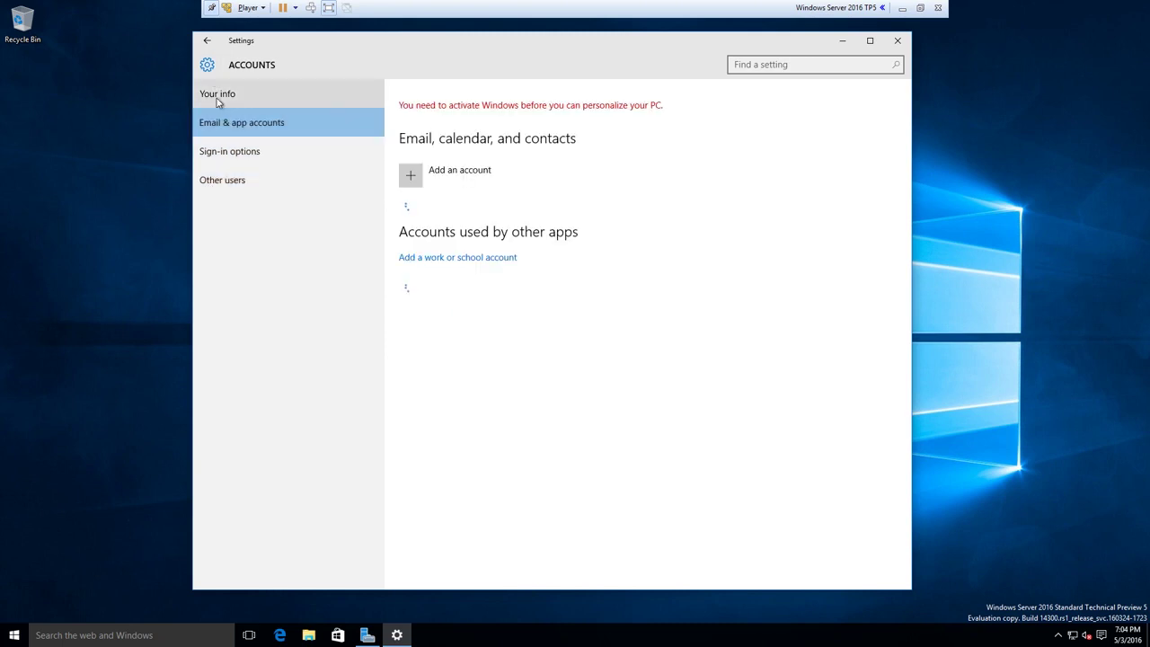
pyautogui.click(217, 98)
pyautogui.click(211, 42)
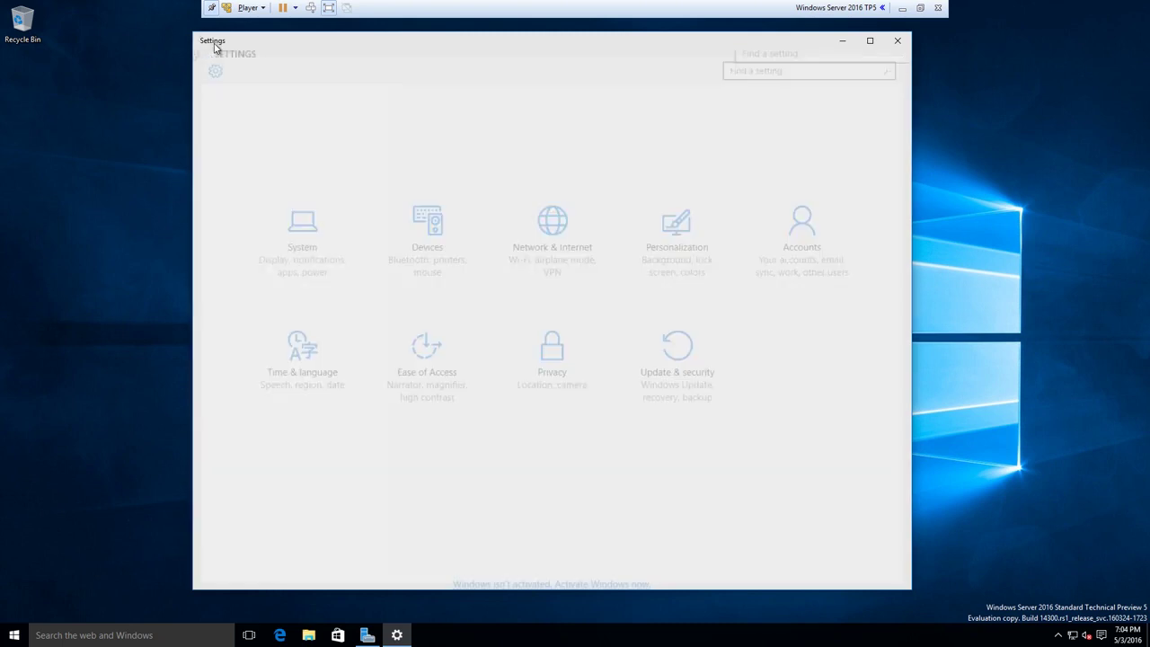
# - Examine the Personalization settings for background, colors and lock screen, and minimize the virtual machine to the host desktop
pyautogui.click(669, 273)
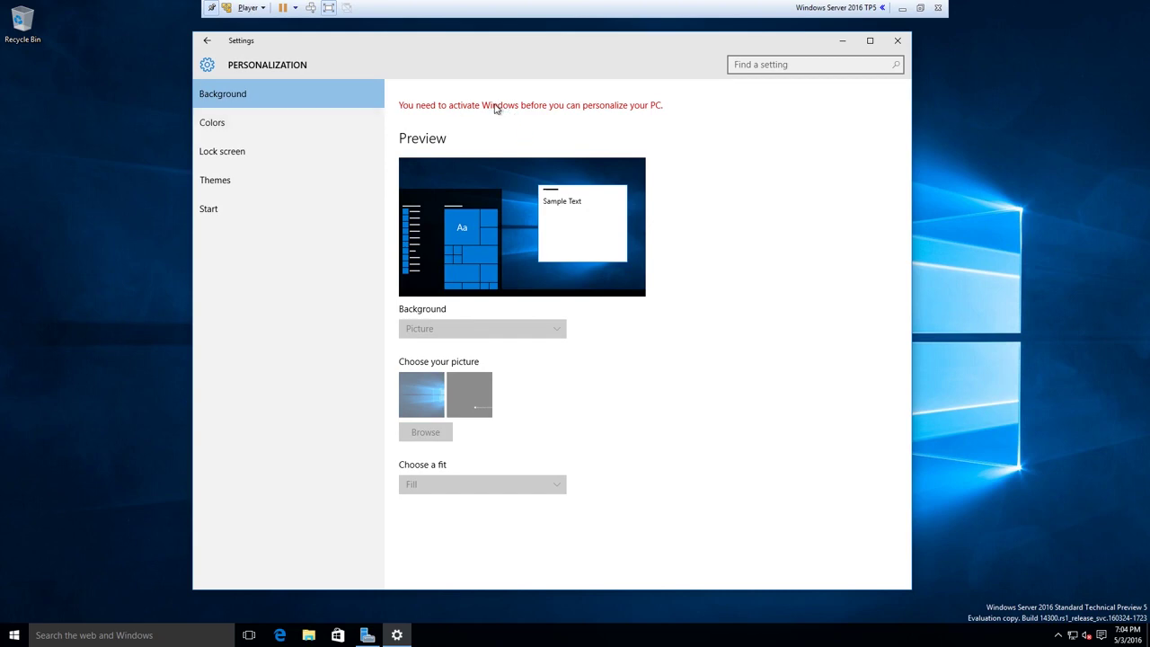
pyautogui.click(256, 131)
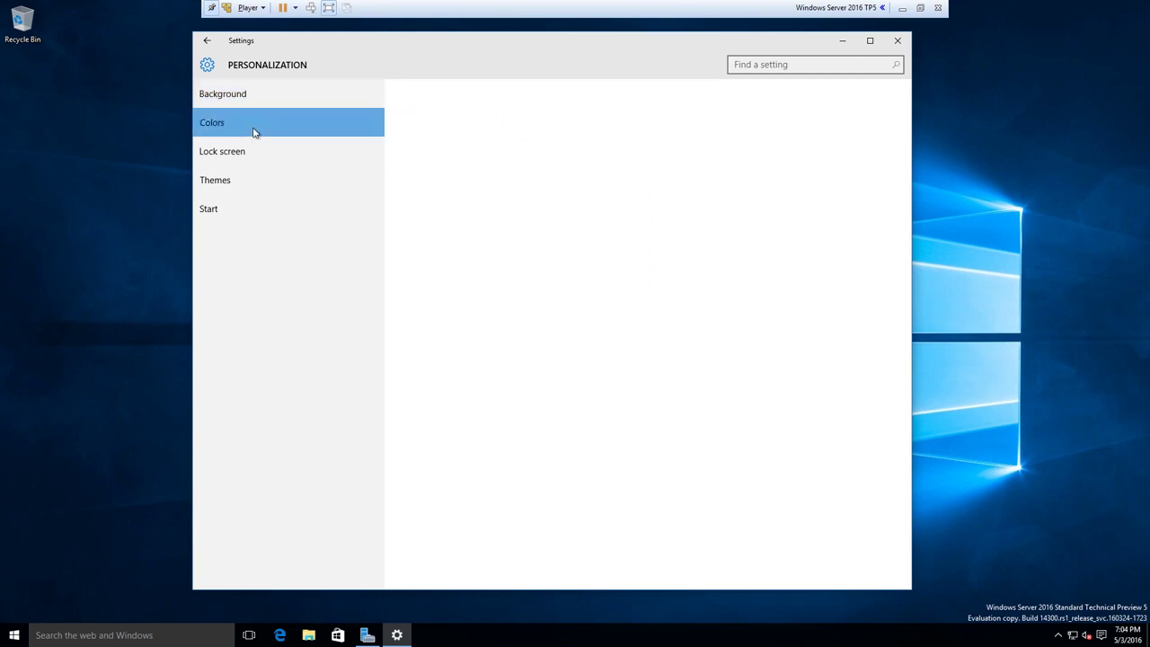
pyautogui.scroll(-3, 493, 376)
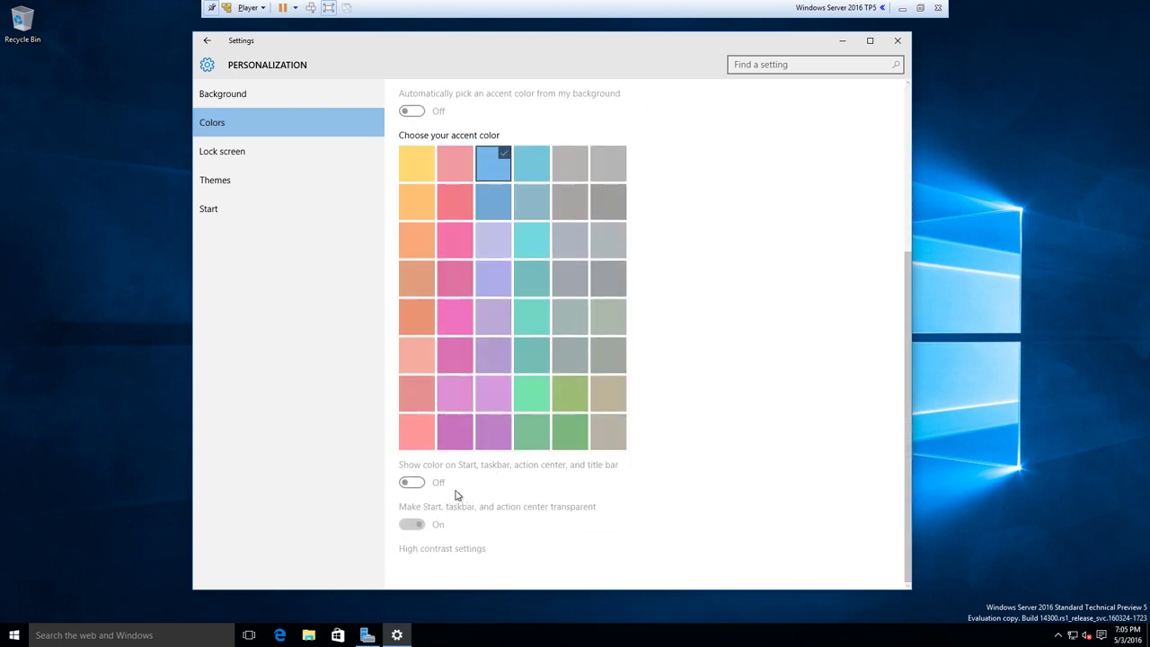
pyautogui.click(225, 160)
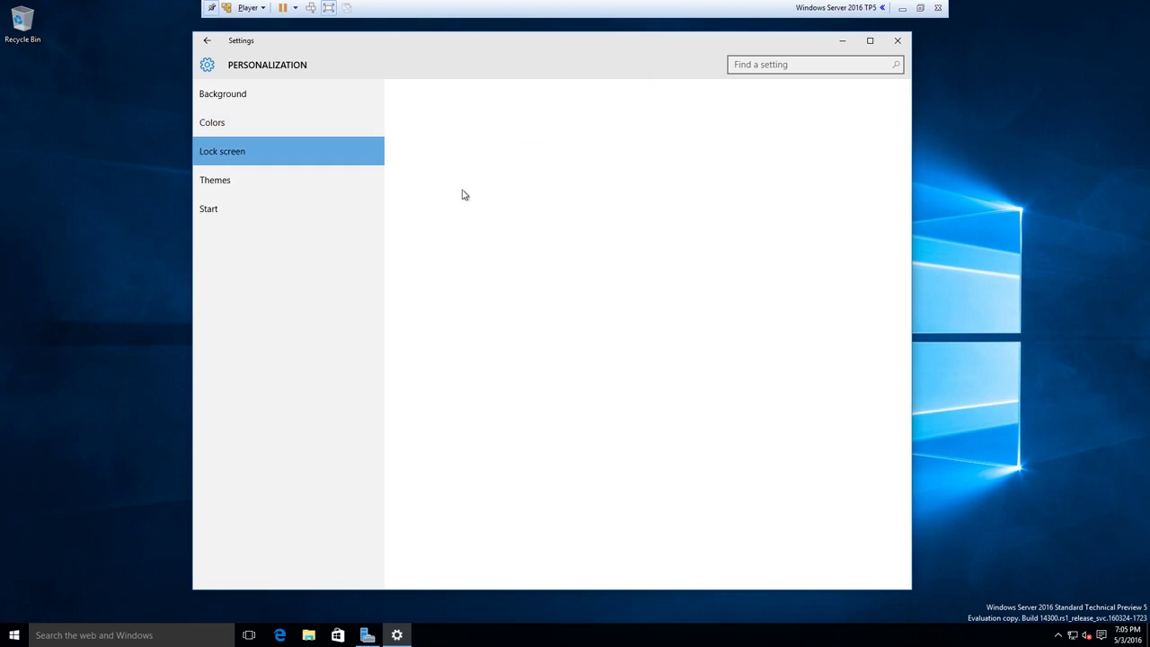
pyautogui.click(283, 131)
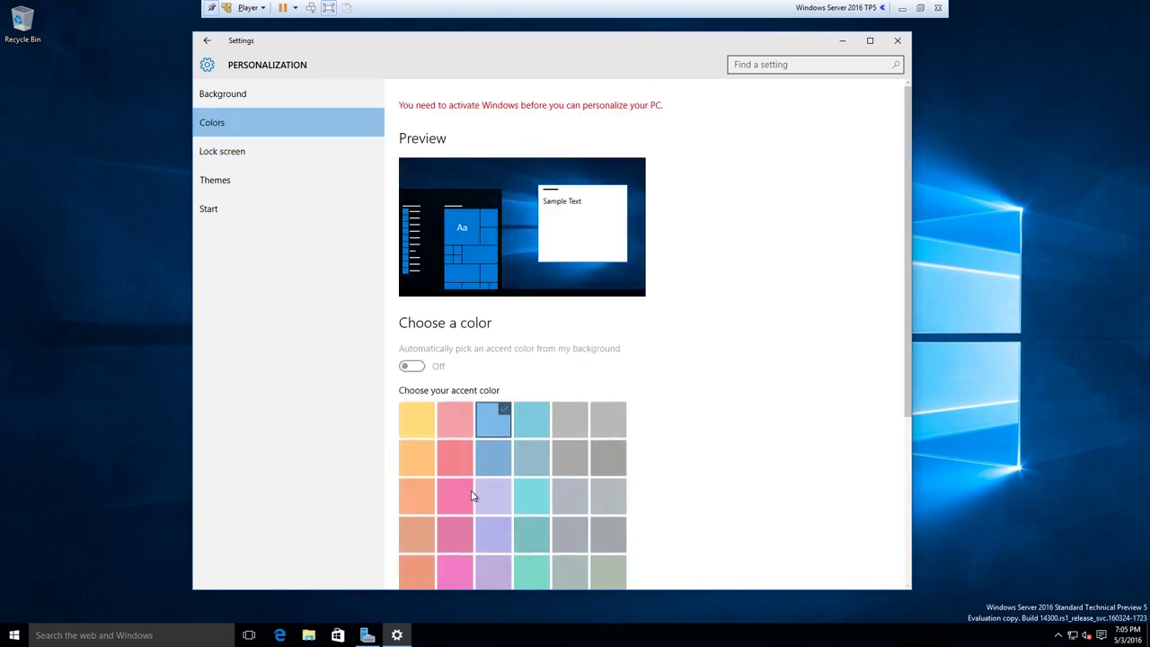
pyautogui.scroll(-3, 557, 410)
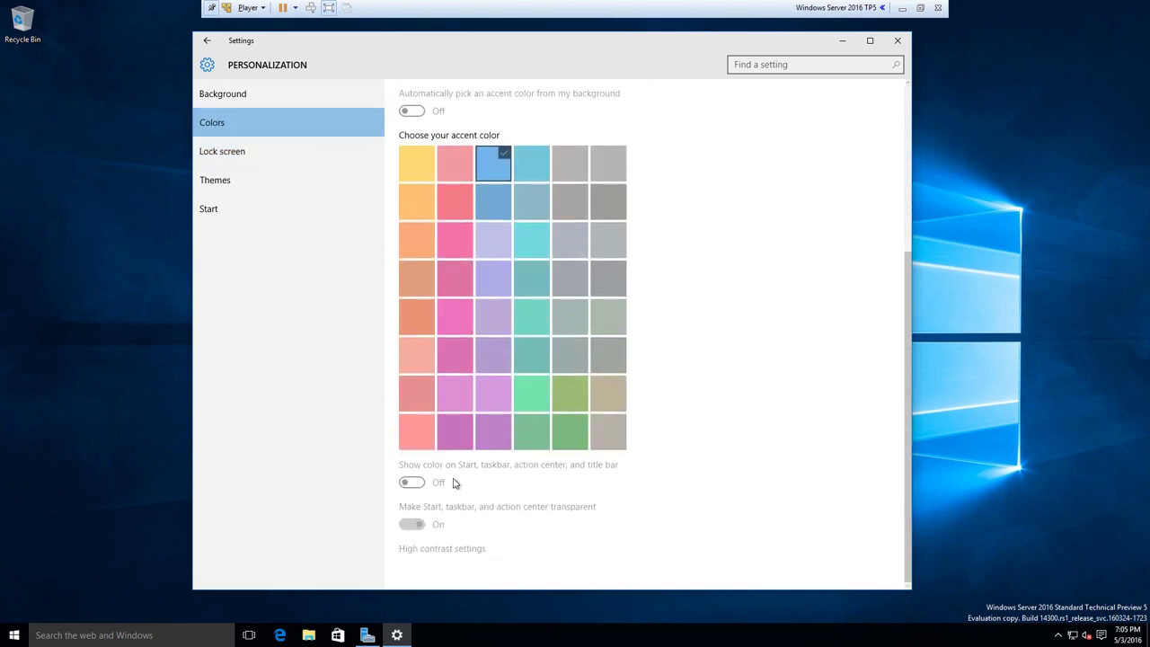
pyautogui.scroll(3, 450, 476)
pyautogui.scroll(-3, 444, 464)
pyautogui.scroll(3, 476, 376)
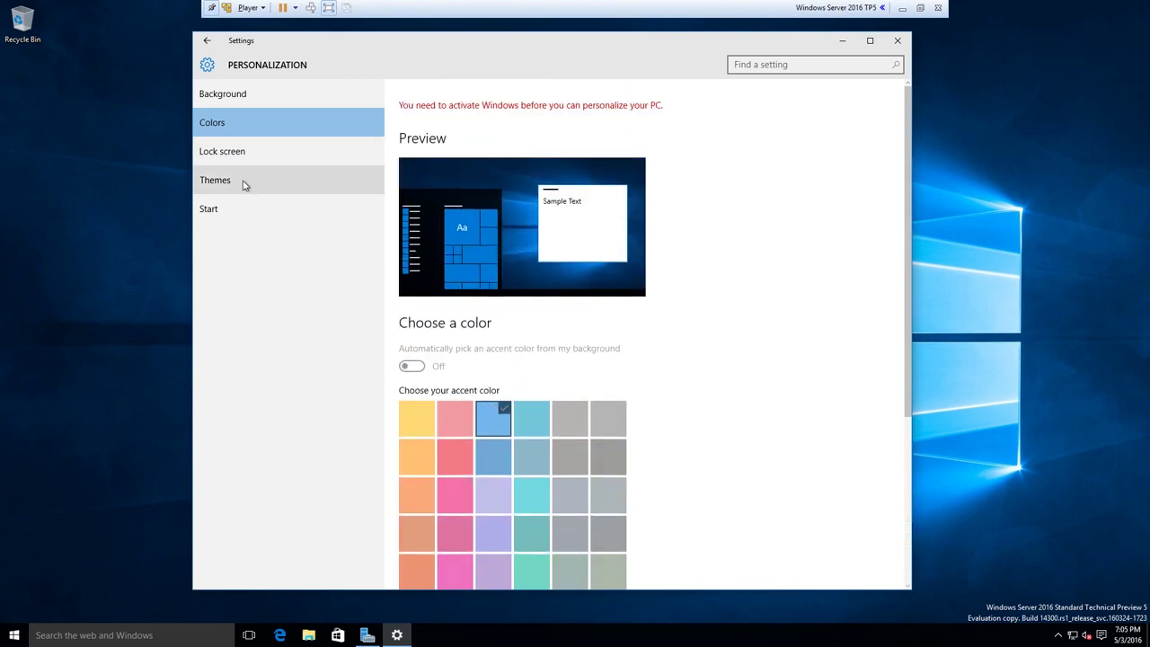
pyautogui.click(903, 8)
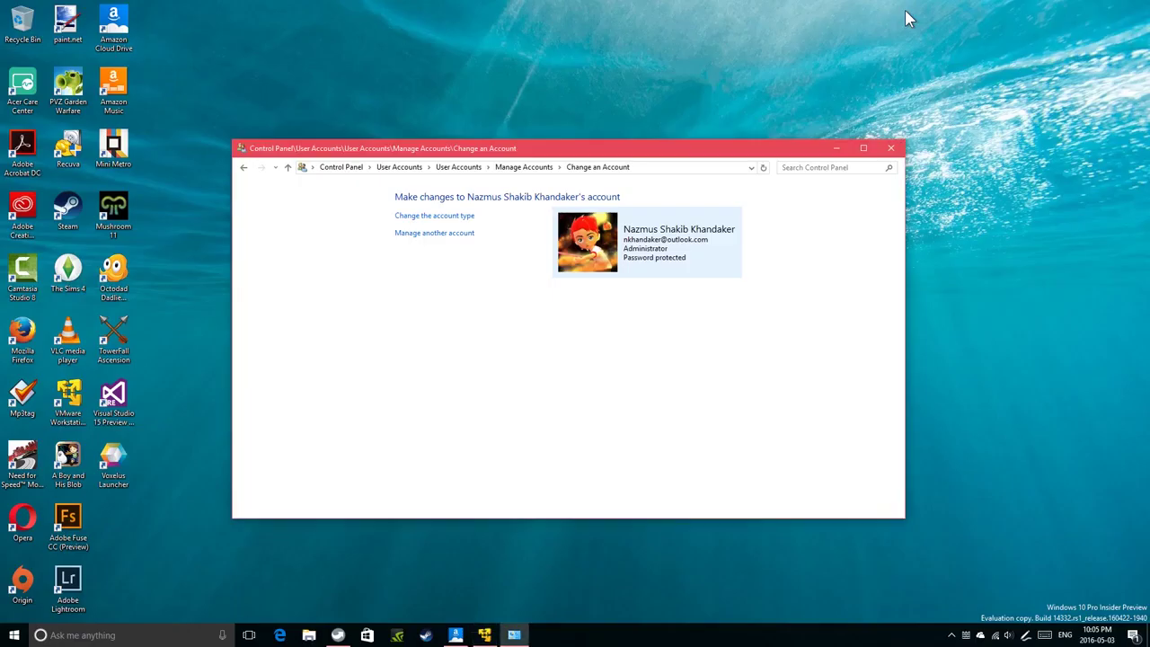
# - Open the host PC's Personalization settings and examine the accent color, transparency, title bar and app mode options under Colors
pyautogui.rightClick(611, 117)
pyautogui.click(656, 243)
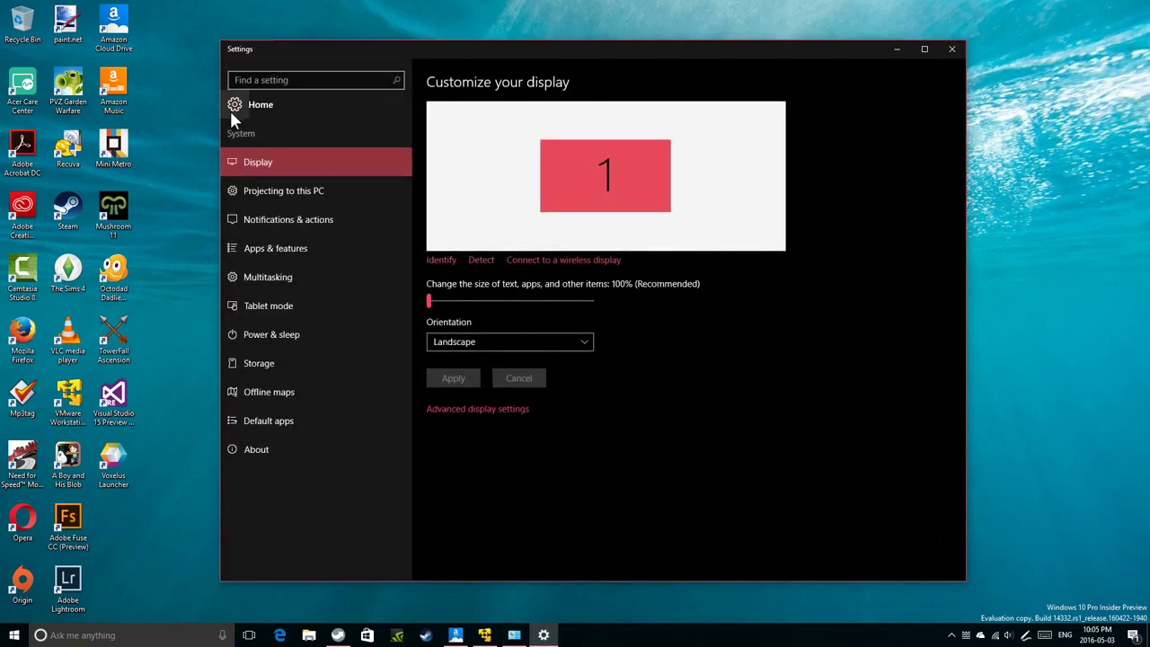
pyautogui.click(952, 48)
pyautogui.rightClick(776, 58)
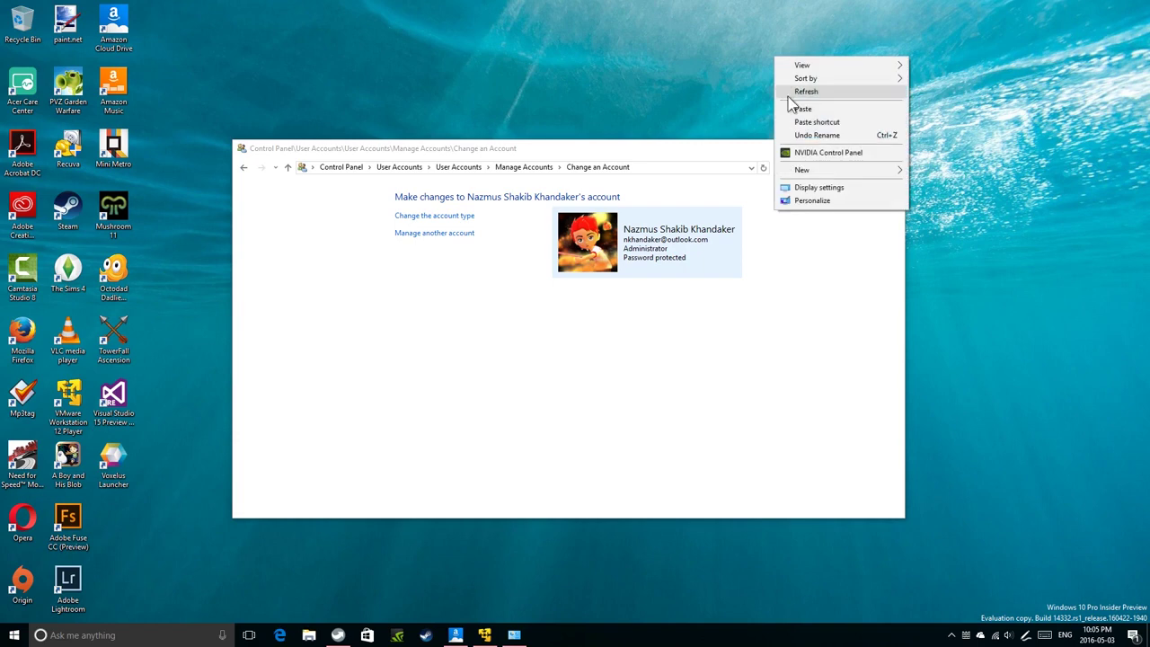
pyautogui.click(830, 200)
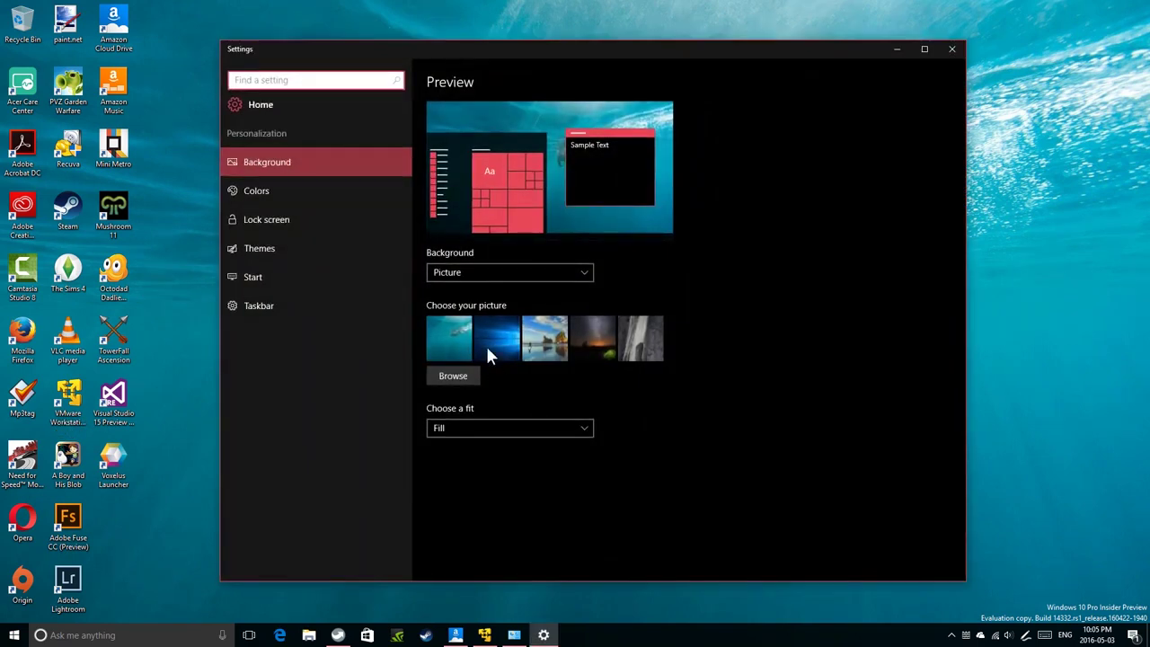
pyautogui.click(336, 201)
pyautogui.scroll(-3, 634, 279)
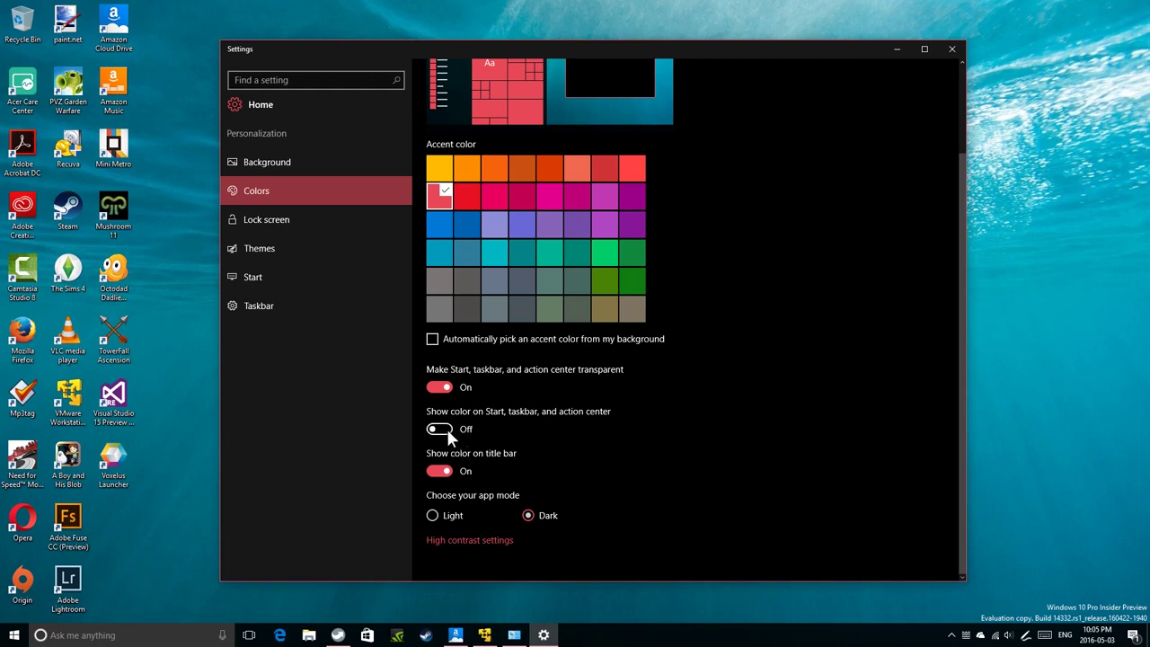
# - Switch between the virtual machine and the host to compare their Colors settings, and view the server's Lock screen settings
pyautogui.click(516, 637)
pyautogui.scroll(-3, 490, 469)
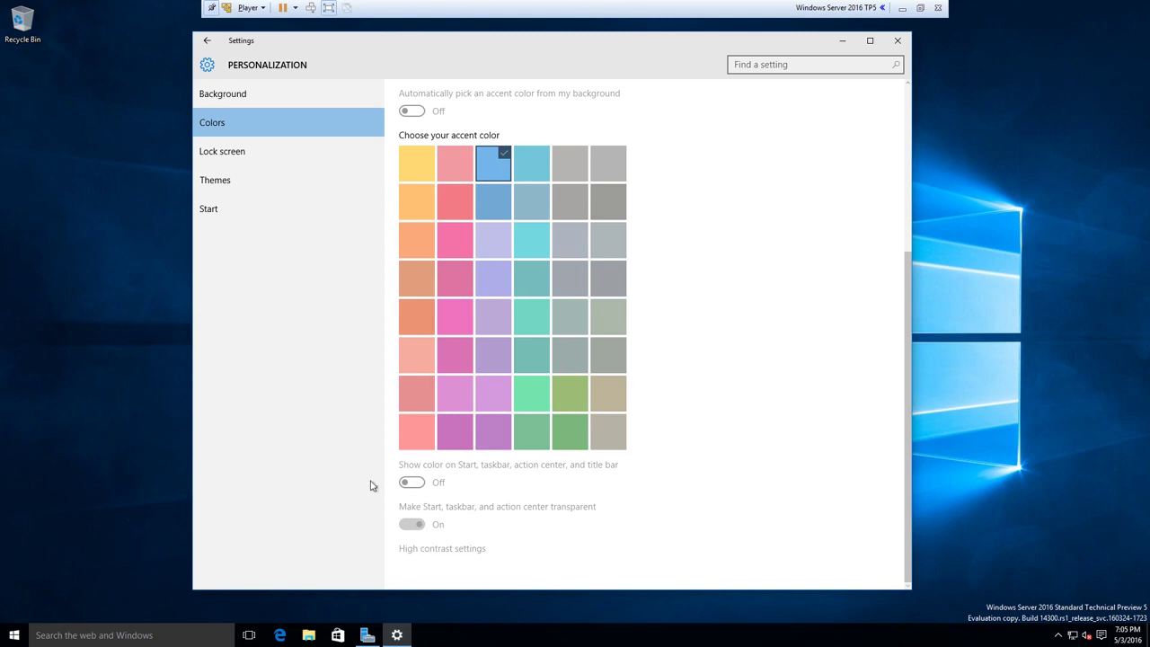
pyautogui.click(902, 8)
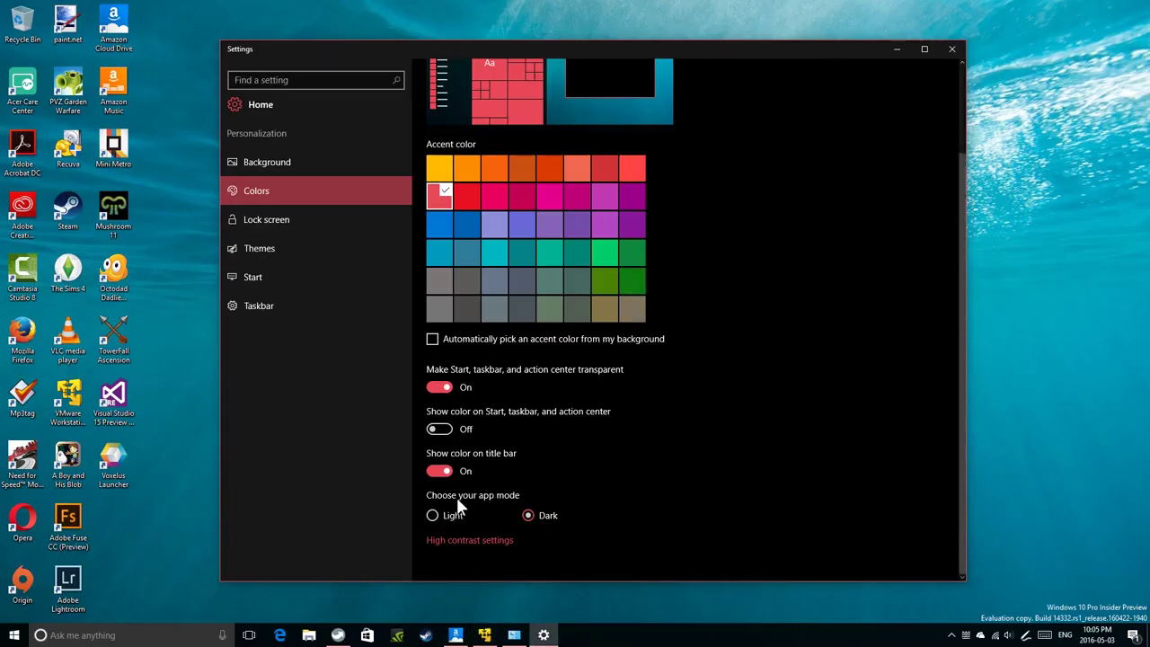
pyautogui.click(484, 635)
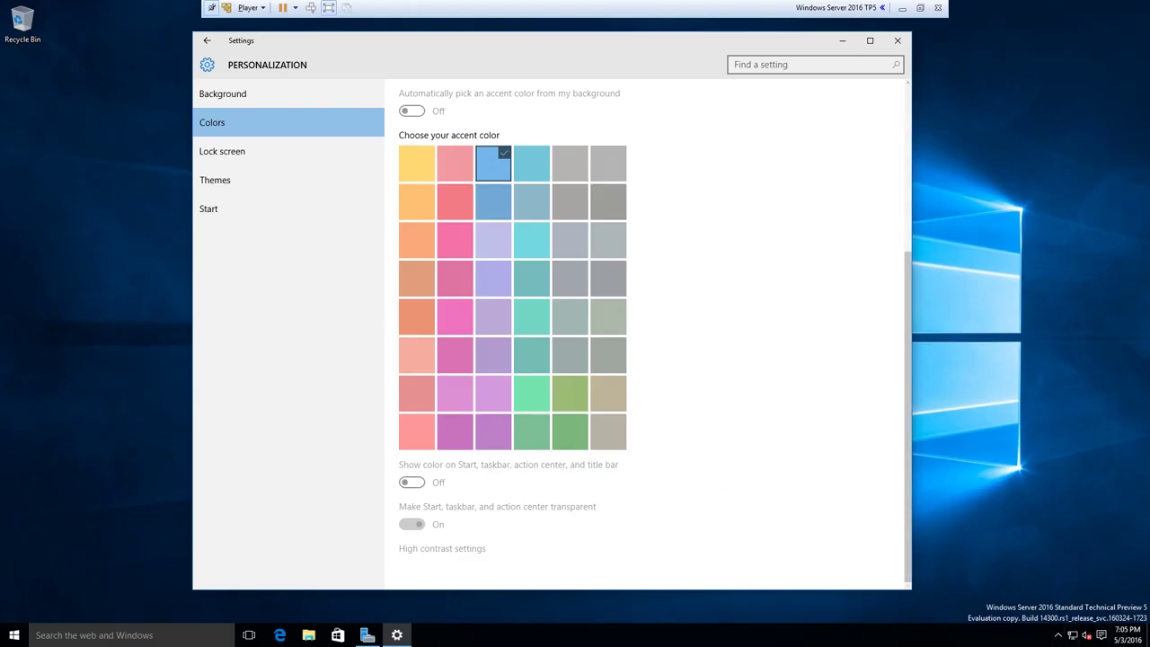
pyautogui.click(251, 151)
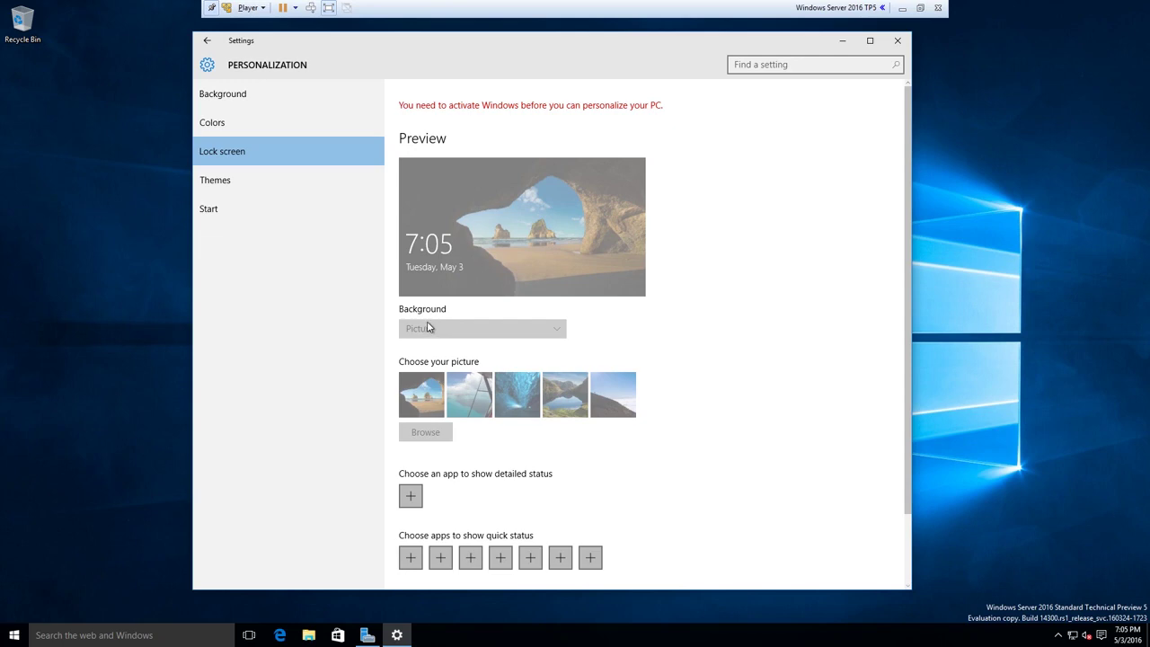
# - Lock the current user's session on the server
pyautogui.click(14, 634)
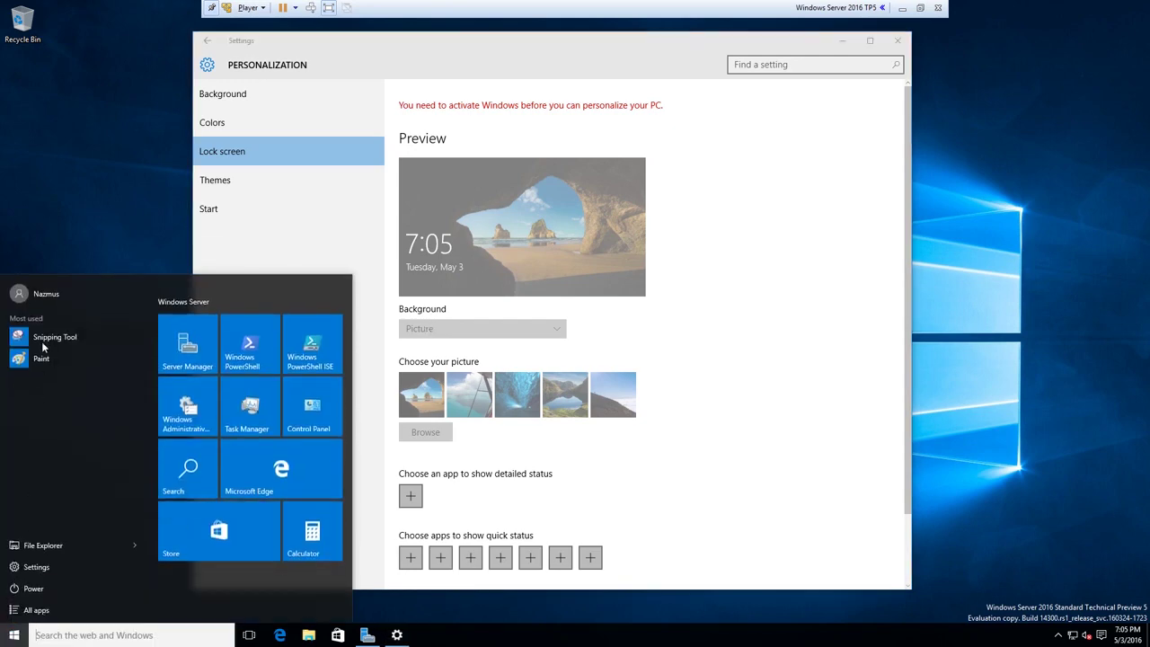
pyautogui.click(66, 297)
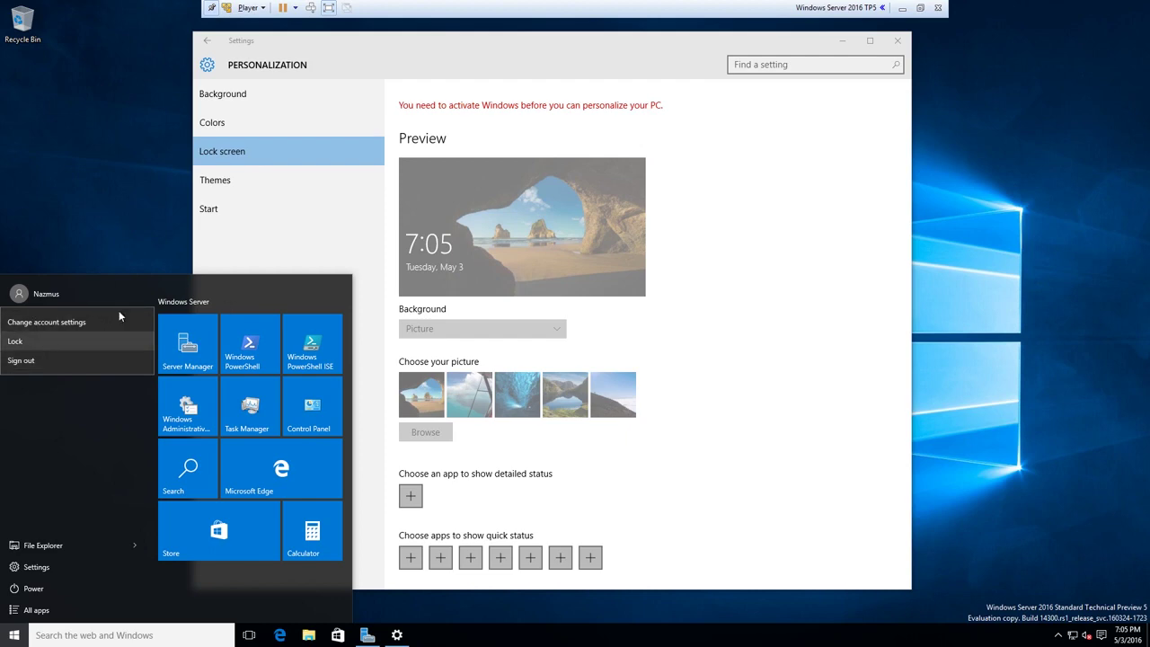
pyautogui.click(80, 340)
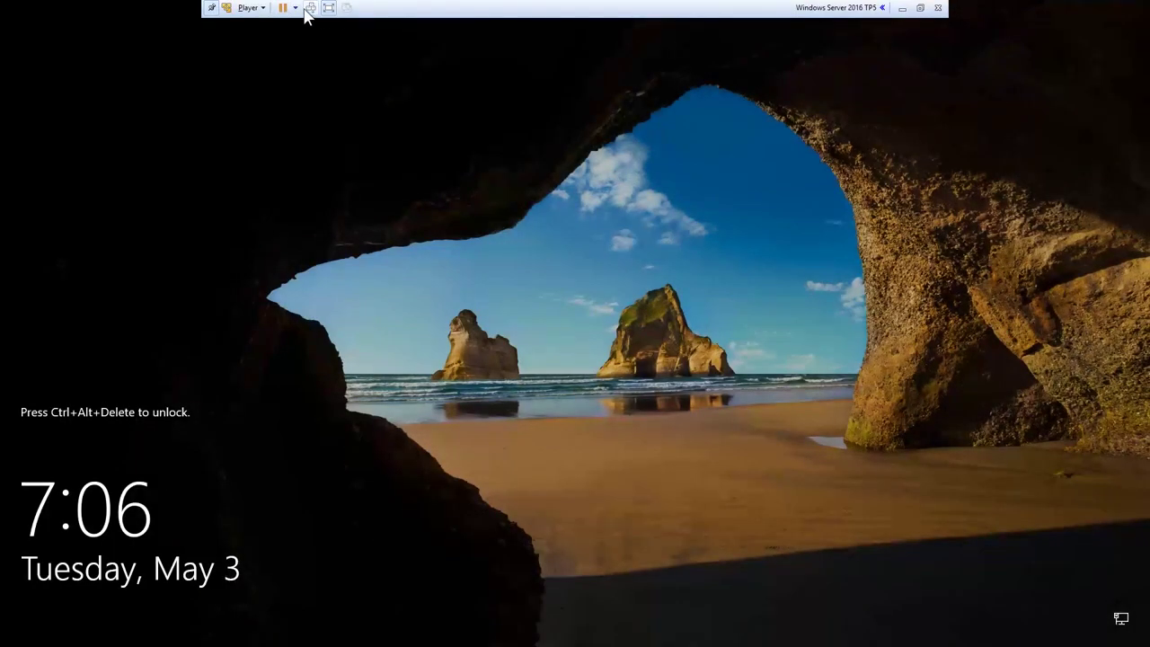
# - Unlock the virtual machine and sign in to the built-in Administrator account with its password
pyautogui.click(310, 7)
pyautogui.click(80, 622)
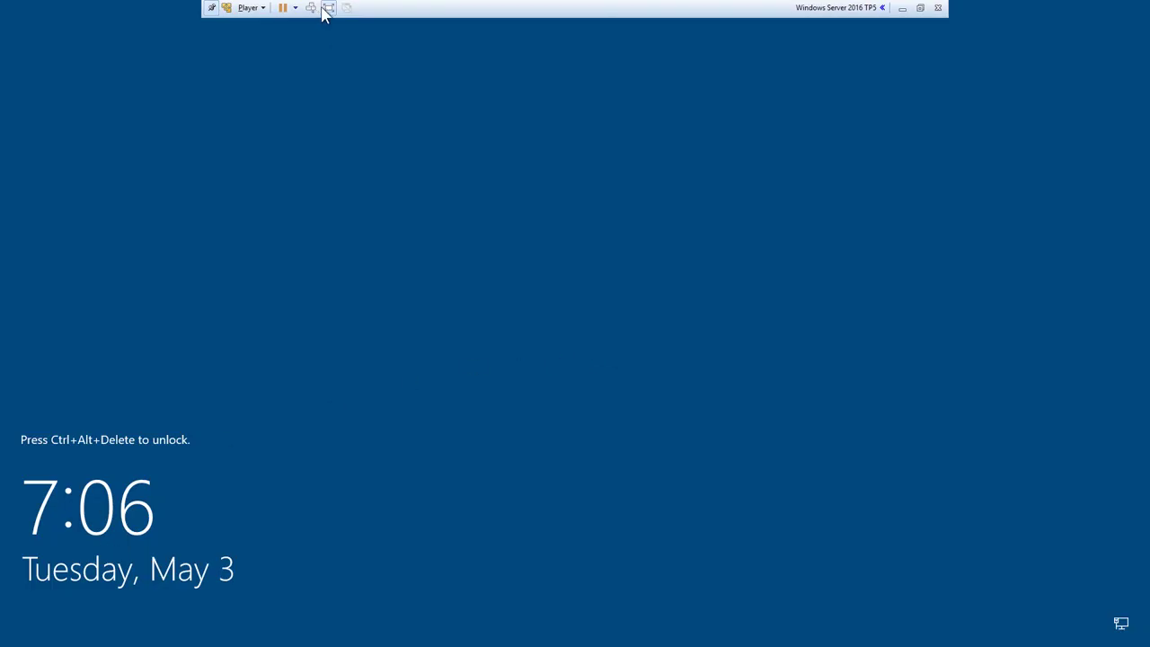
pyautogui.click(325, 9)
pyautogui.click(326, 86)
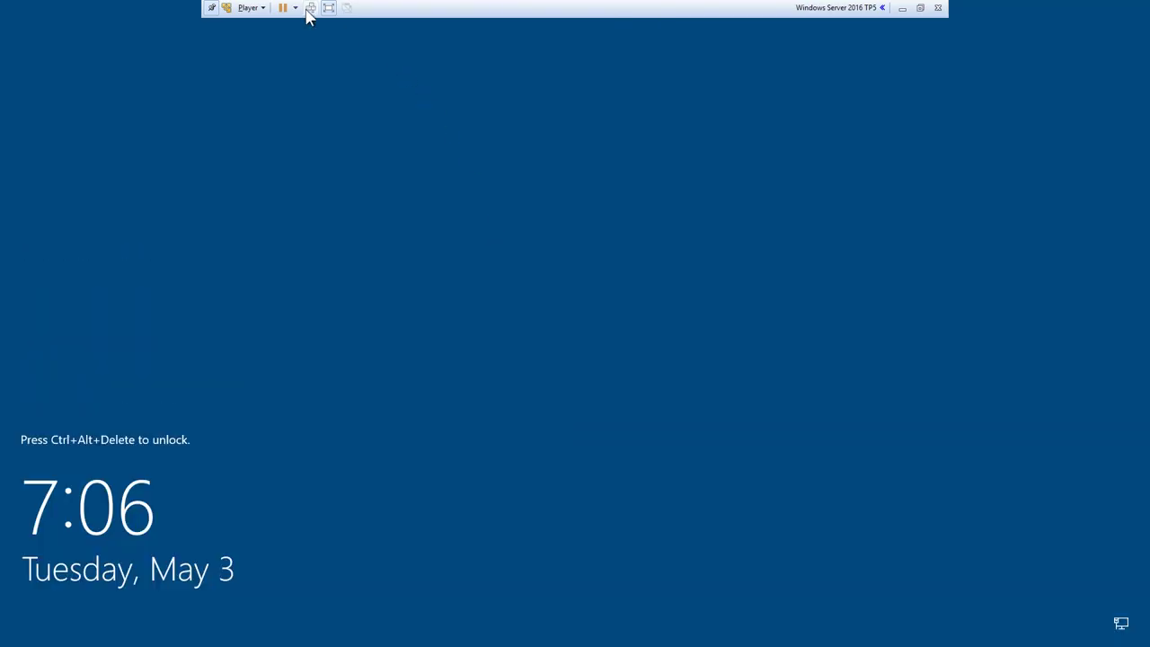
pyautogui.click(310, 8)
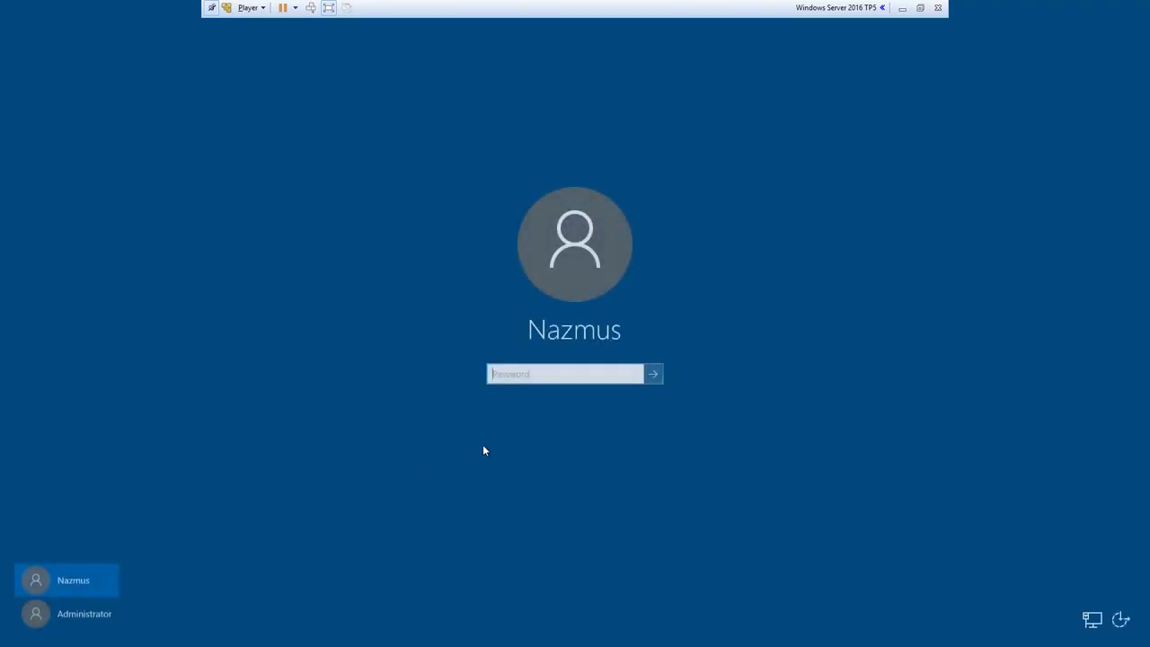
pyautogui.click(68, 614)
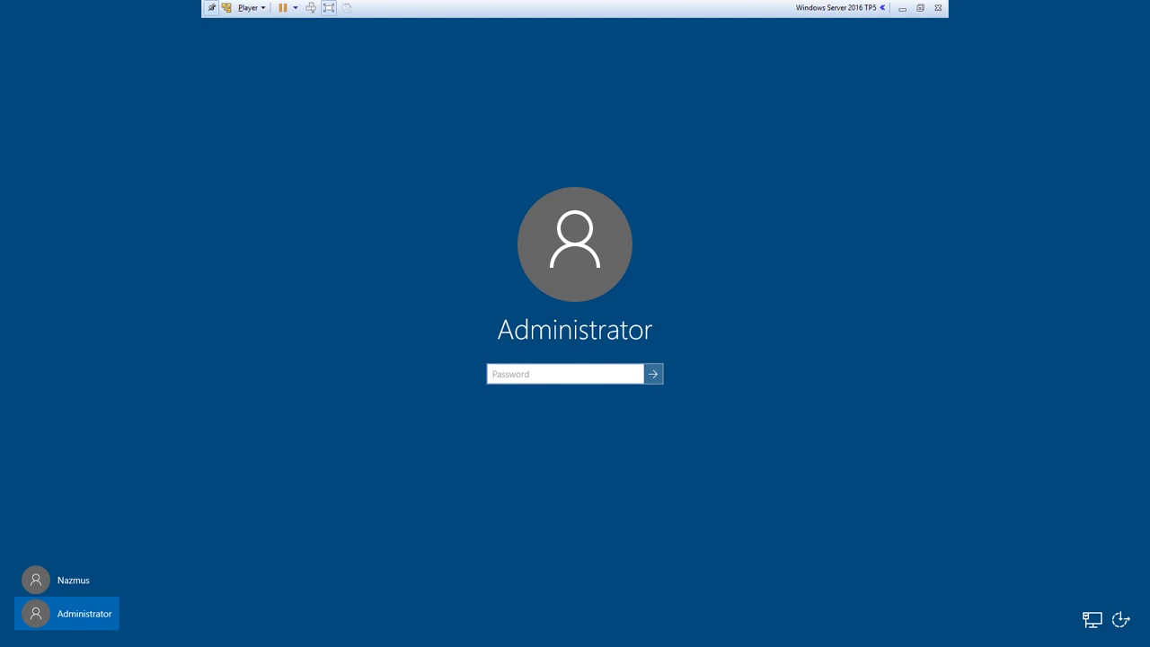
pyautogui.press('Return')
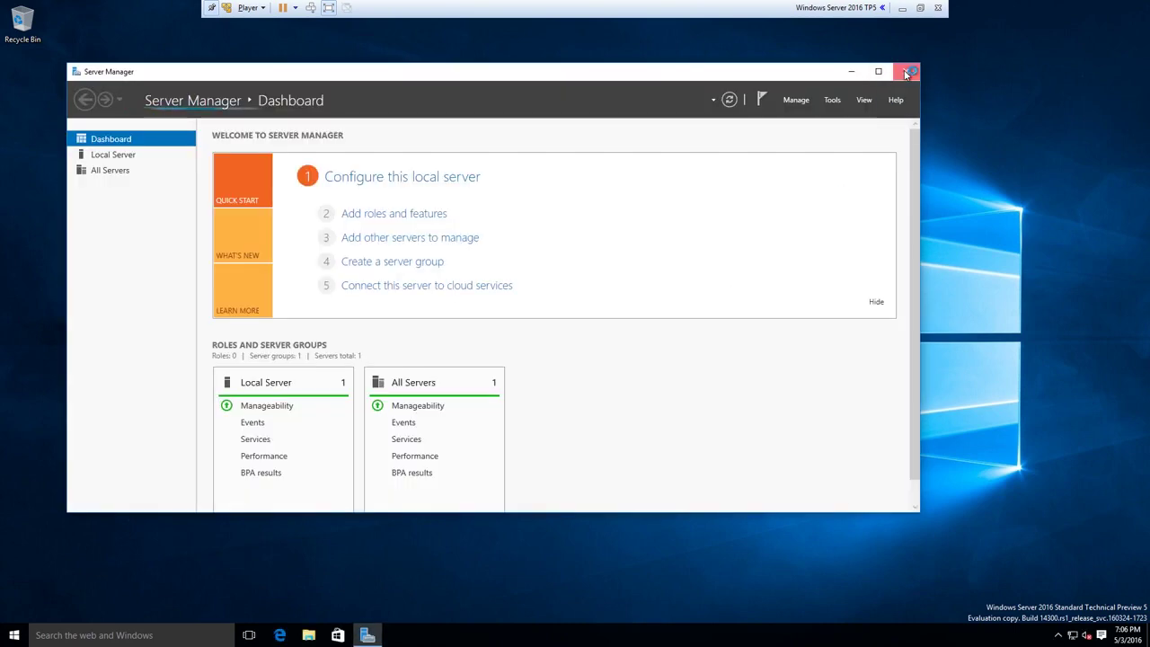
# - Close Server Manager, examine the Personalization Colors page under the Administrator account, and close Settings
pyautogui.click(908, 72)
pyautogui.rightClick(586, 115)
pyautogui.click(661, 228)
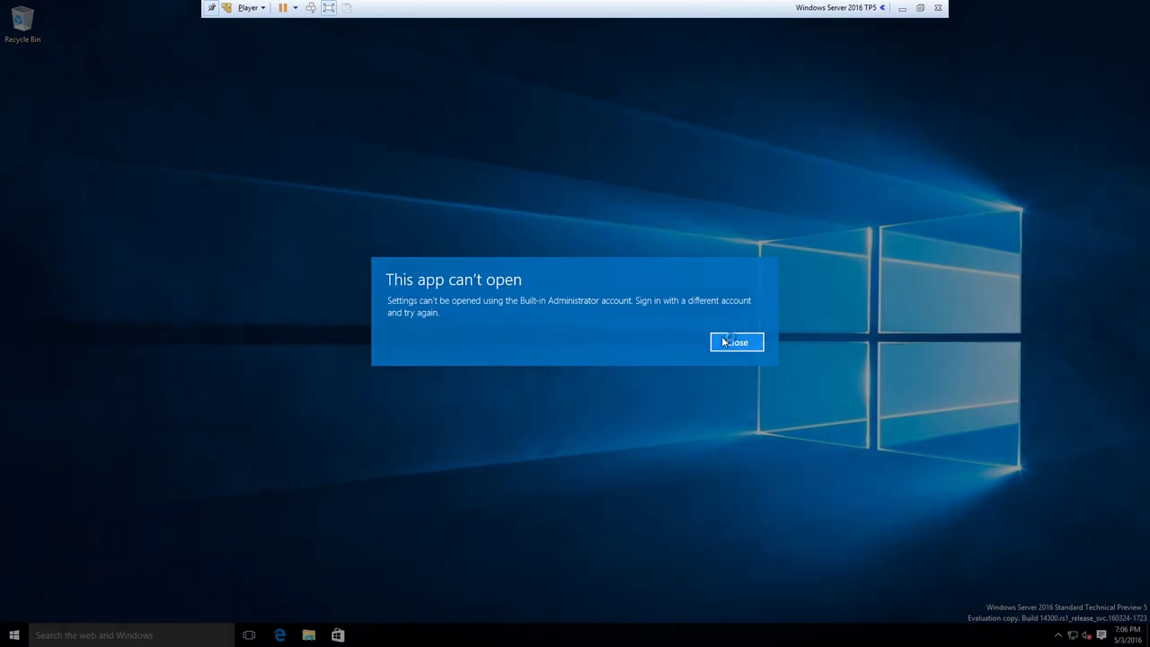
pyautogui.click(735, 341)
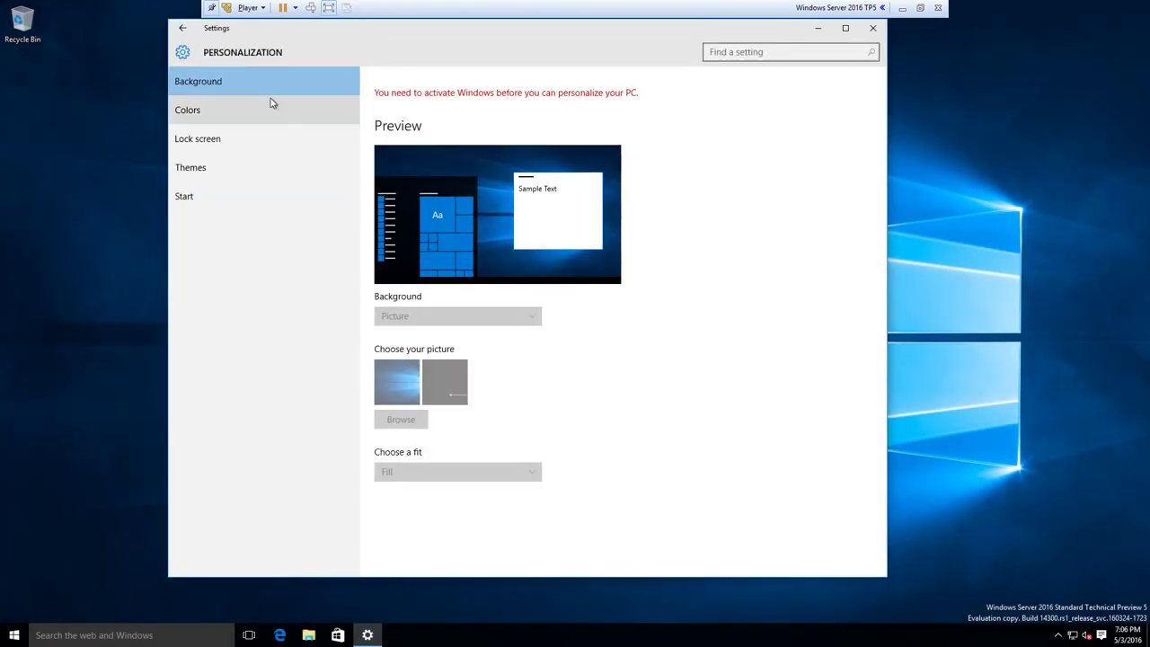
pyautogui.click(272, 105)
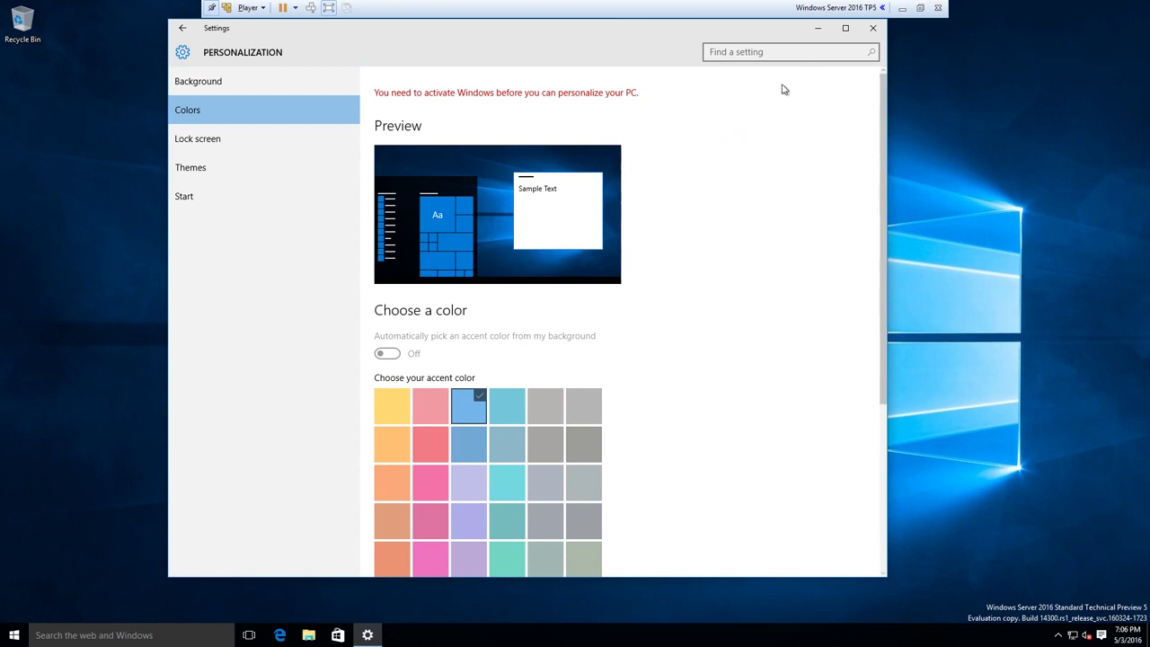
pyautogui.click(863, 34)
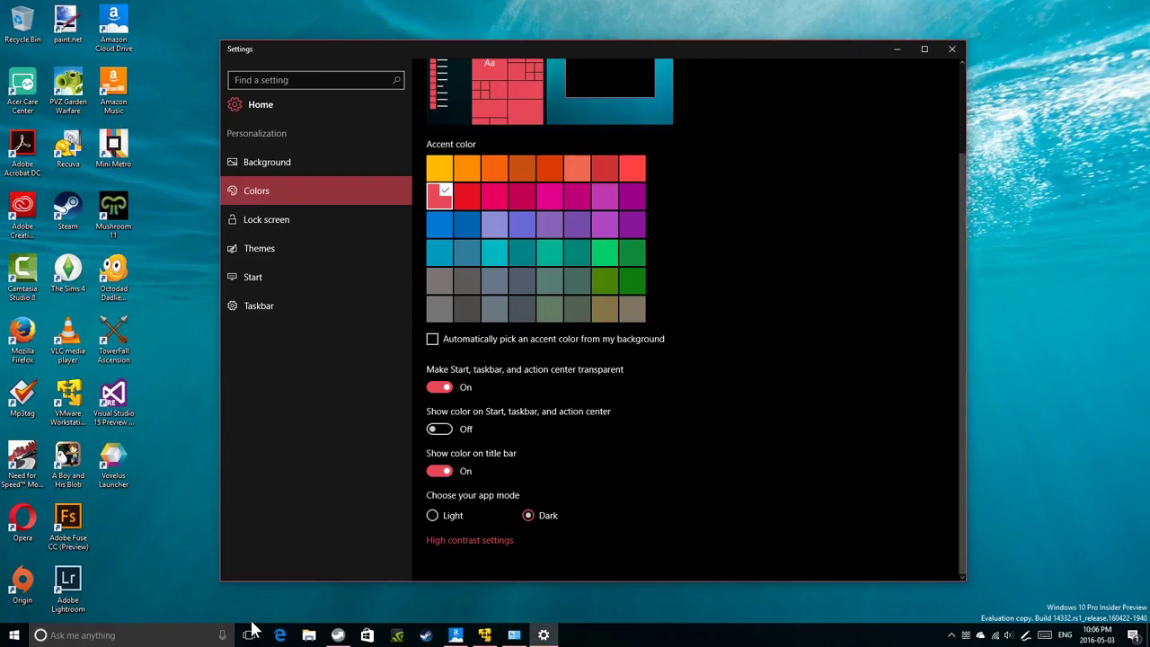
# - Open Microsoft Edge on the host, replace the Start tab with a new one, and search for "windows server 2016 technical preview 5"
pyautogui.click(277, 632)
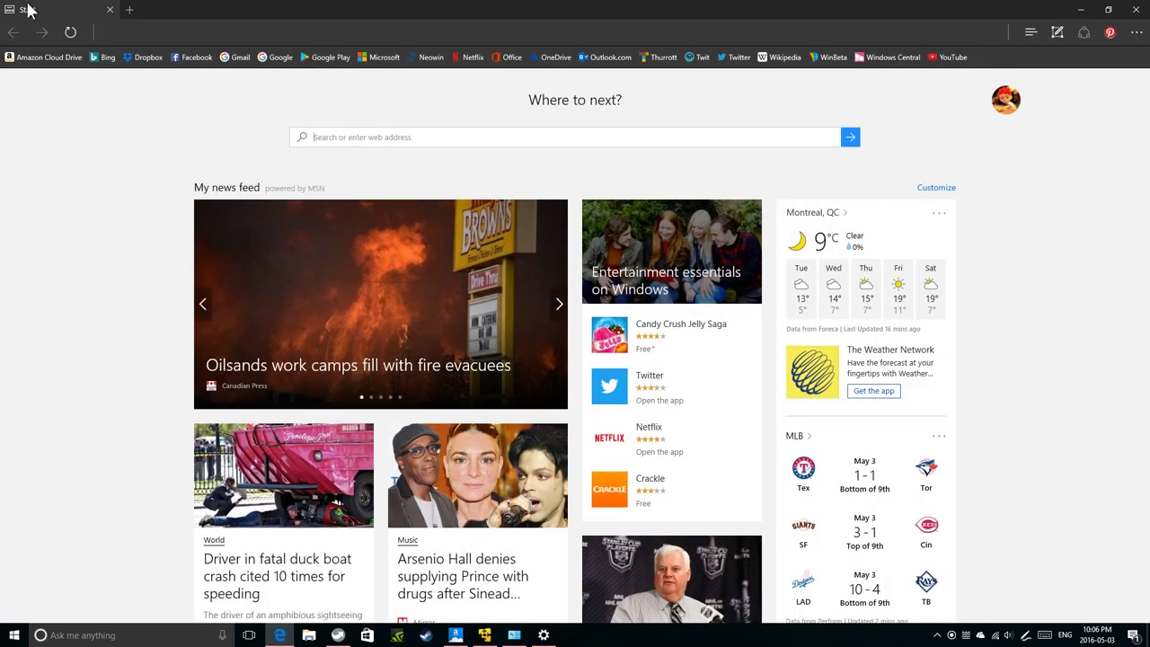
pyautogui.click(129, 9)
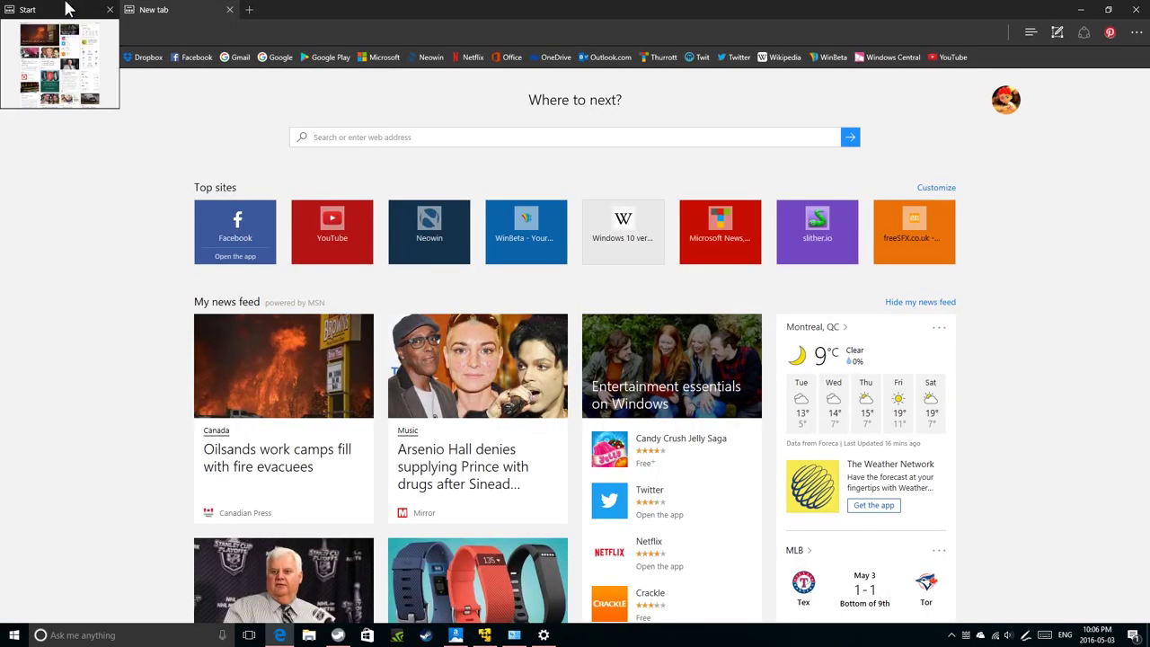
pyautogui.click(110, 9)
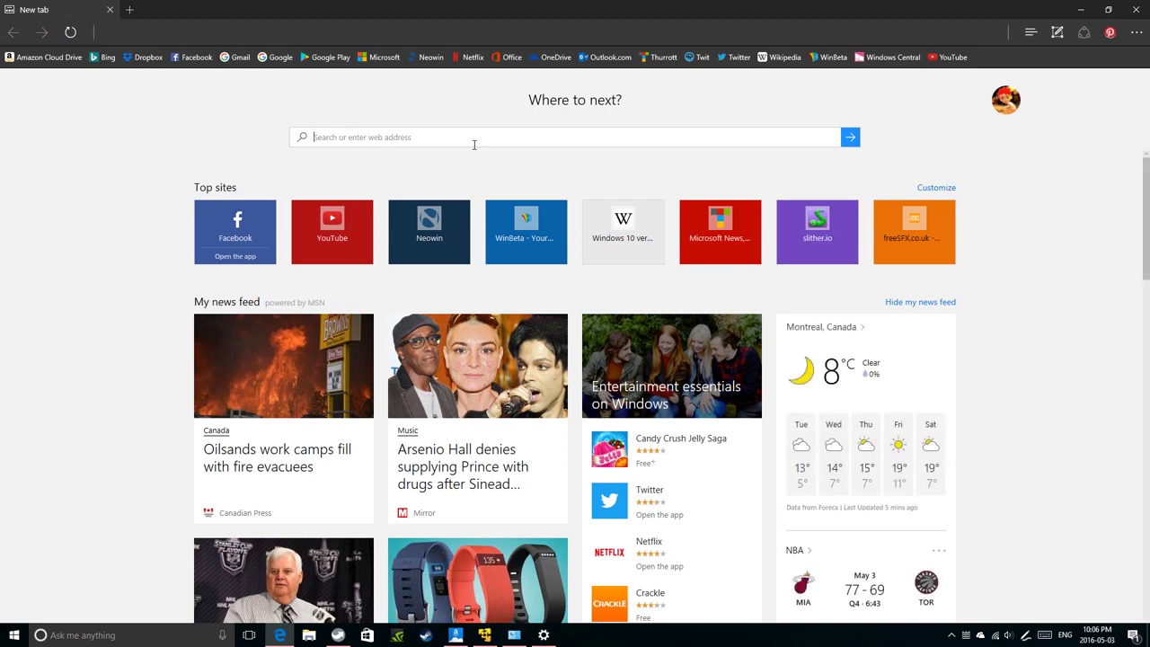
pyautogui.write('windows server 2016 te')
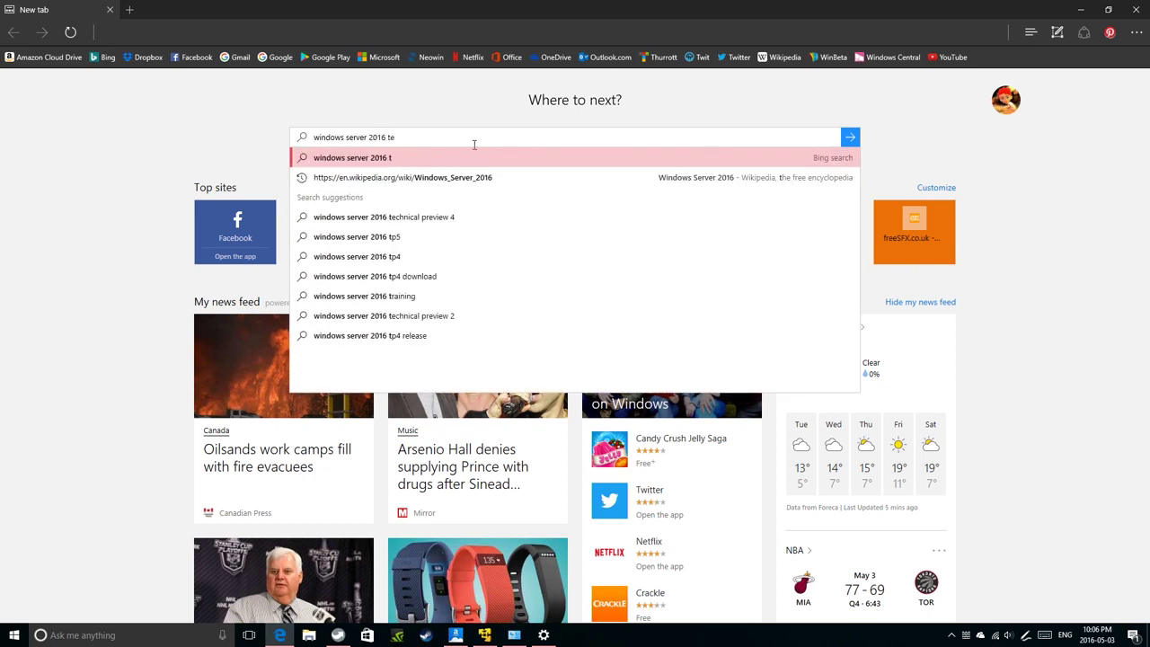
pyautogui.write('chnical previe')
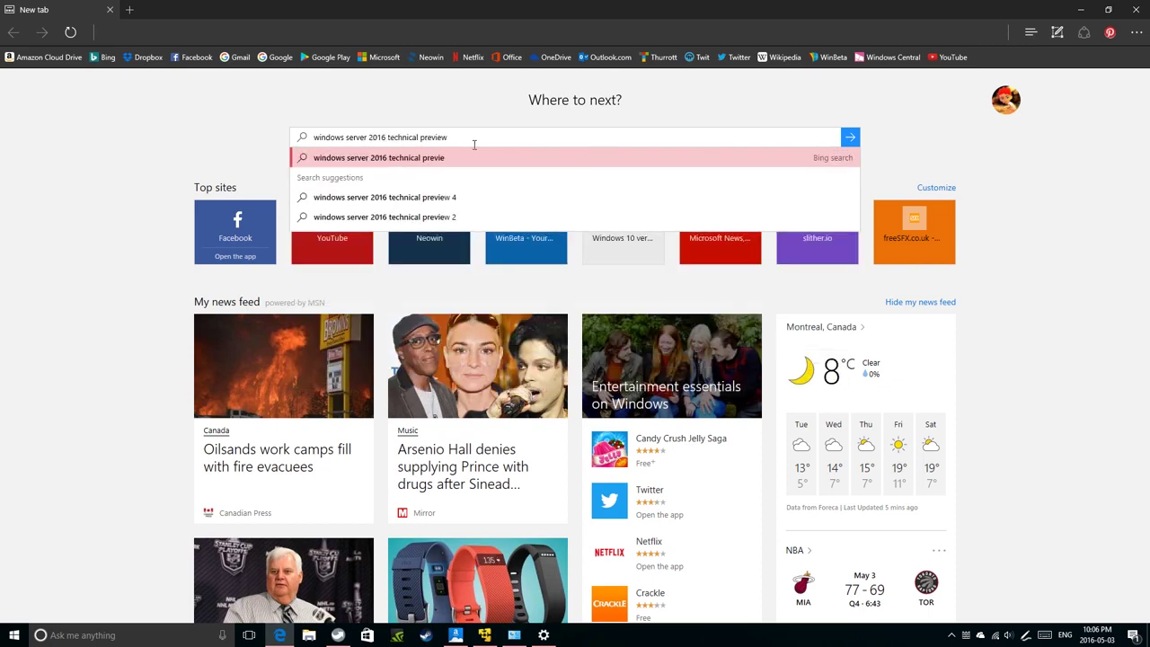
pyautogui.write('w 5')
pyautogui.press('Return')
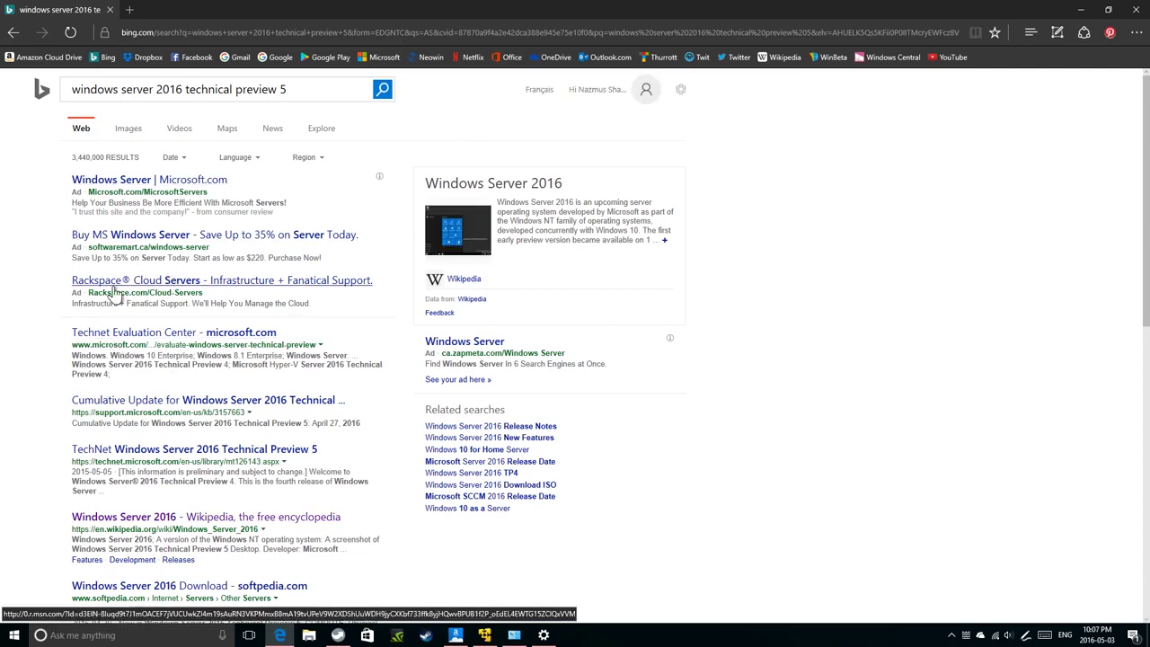
# - Open the TechNet Evaluation Center result in a new tab and sign in to download Windows Server 2016 Technical Preview 5
pyautogui.middleClick(175, 339)
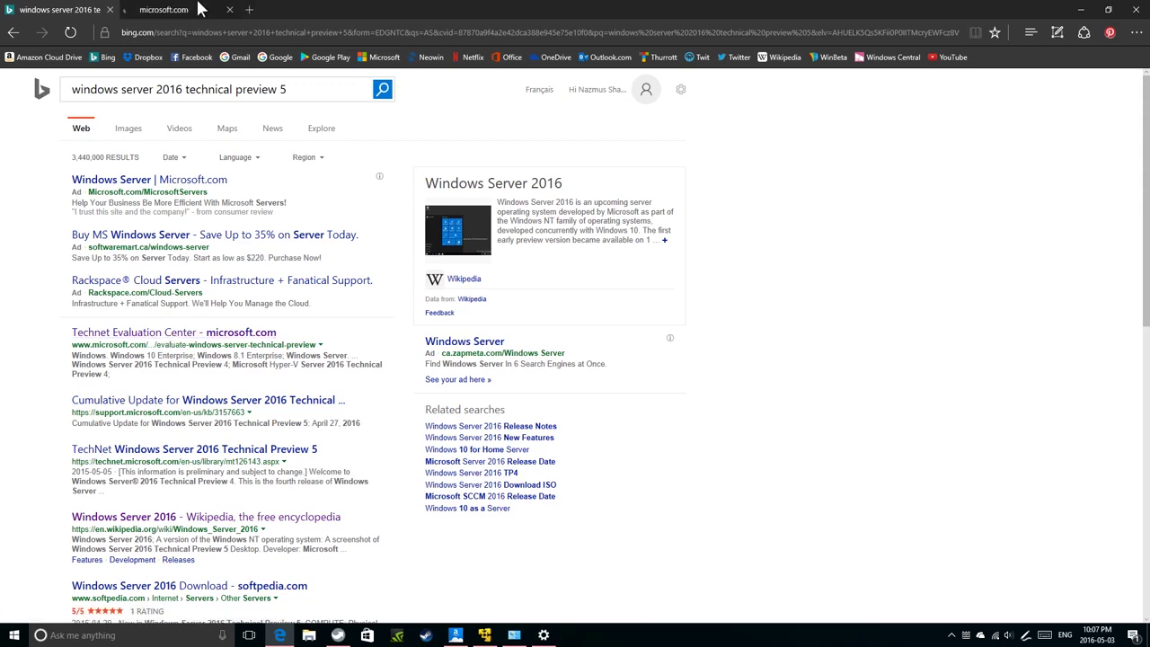
pyautogui.click(164, 10)
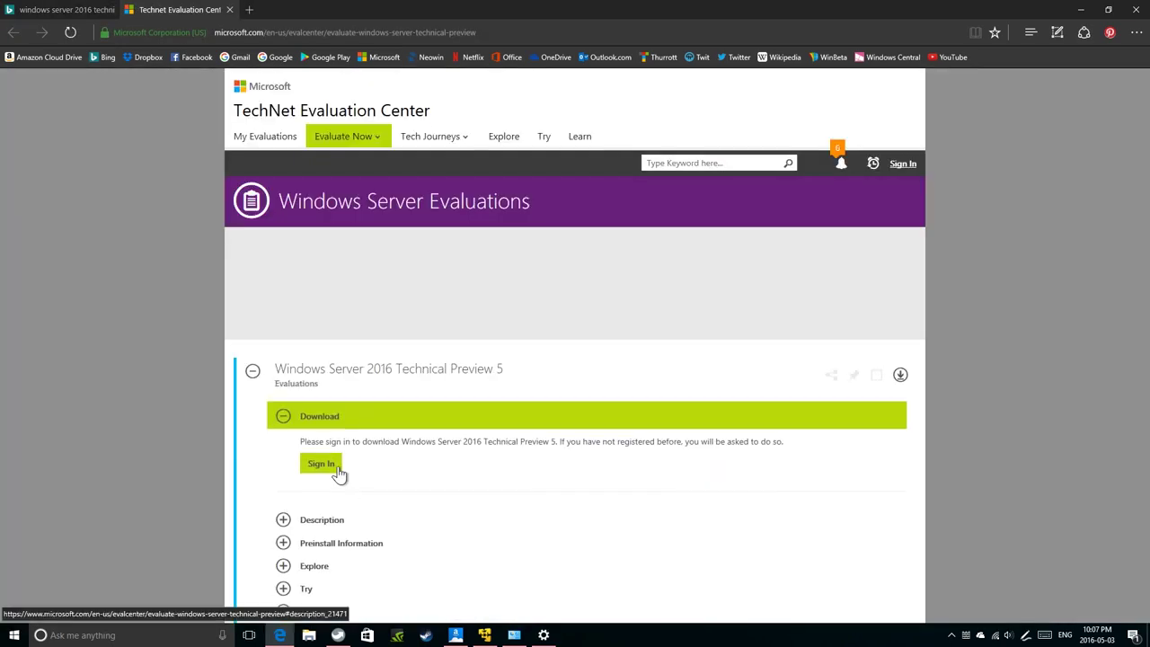
pyautogui.scroll(-3, 334, 475)
pyautogui.click(321, 172)
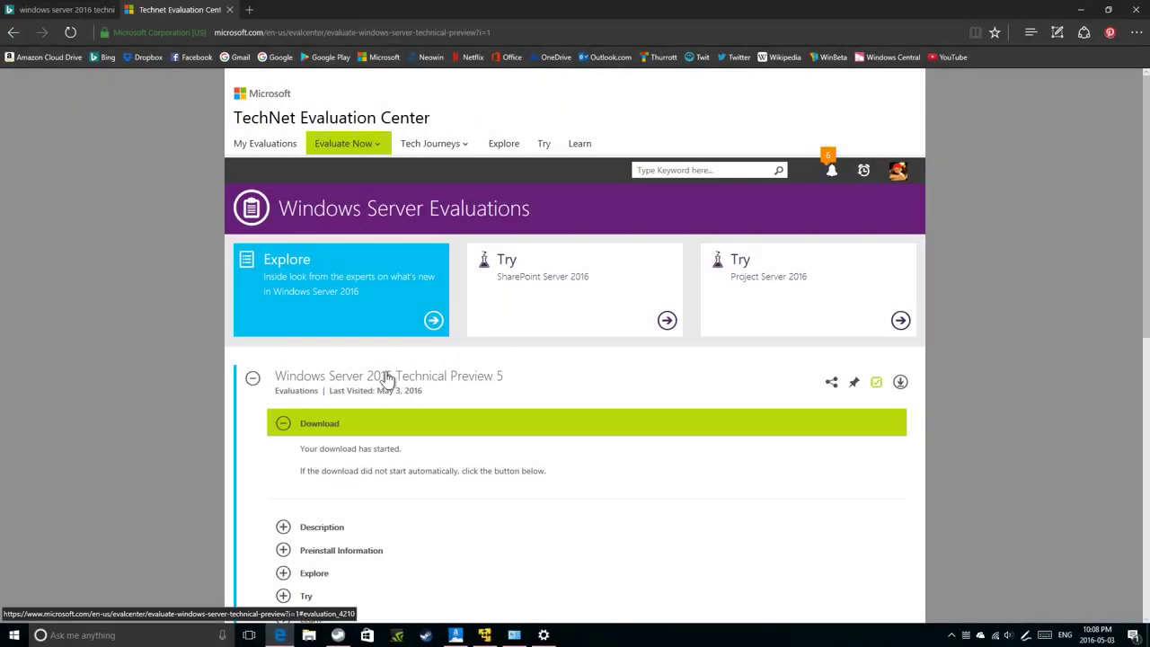
# - Collapse the Technical Preview 5 Download section, expand Try, and open the Windows Server Technical Preview release notes
pyautogui.scroll(-2, 387, 380)
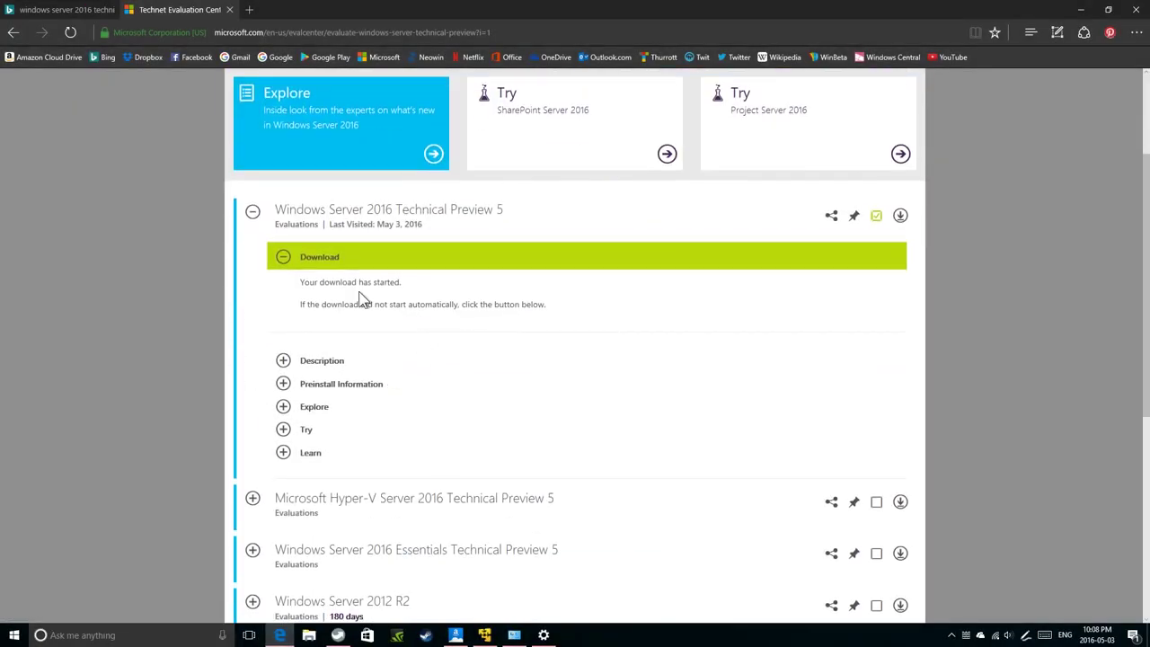
pyautogui.moveTo(356, 301); pyautogui.dragTo(415, 308)
pyautogui.click(415, 309)
pyautogui.scroll(-2, 416, 313)
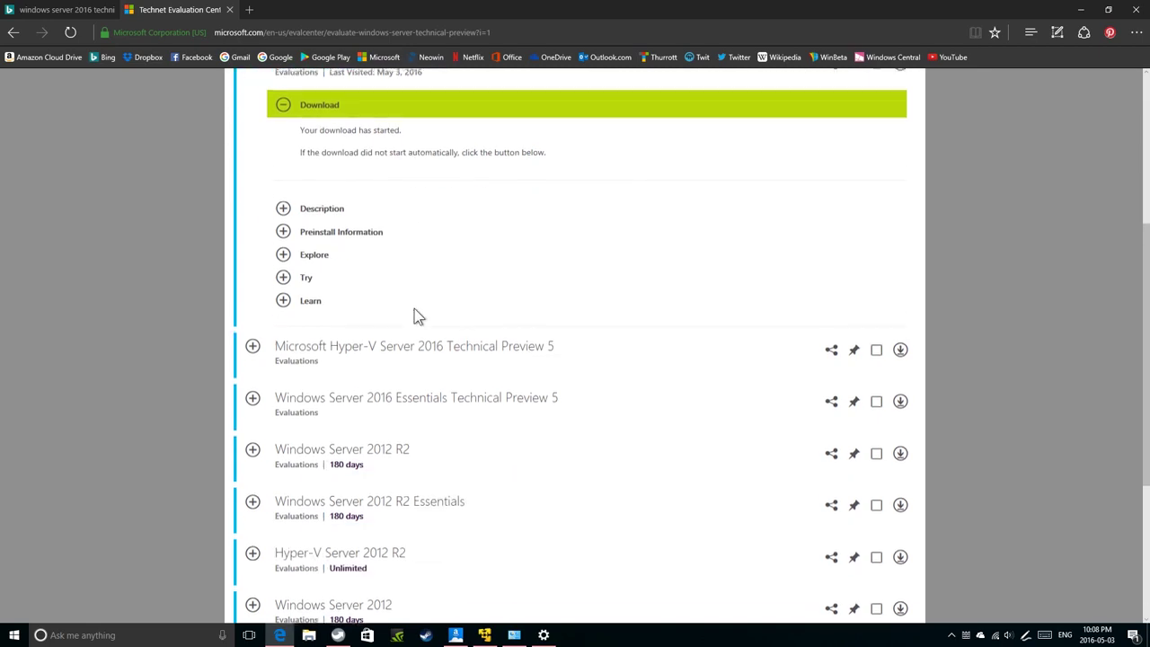
pyautogui.click(328, 199)
pyautogui.click(328, 154)
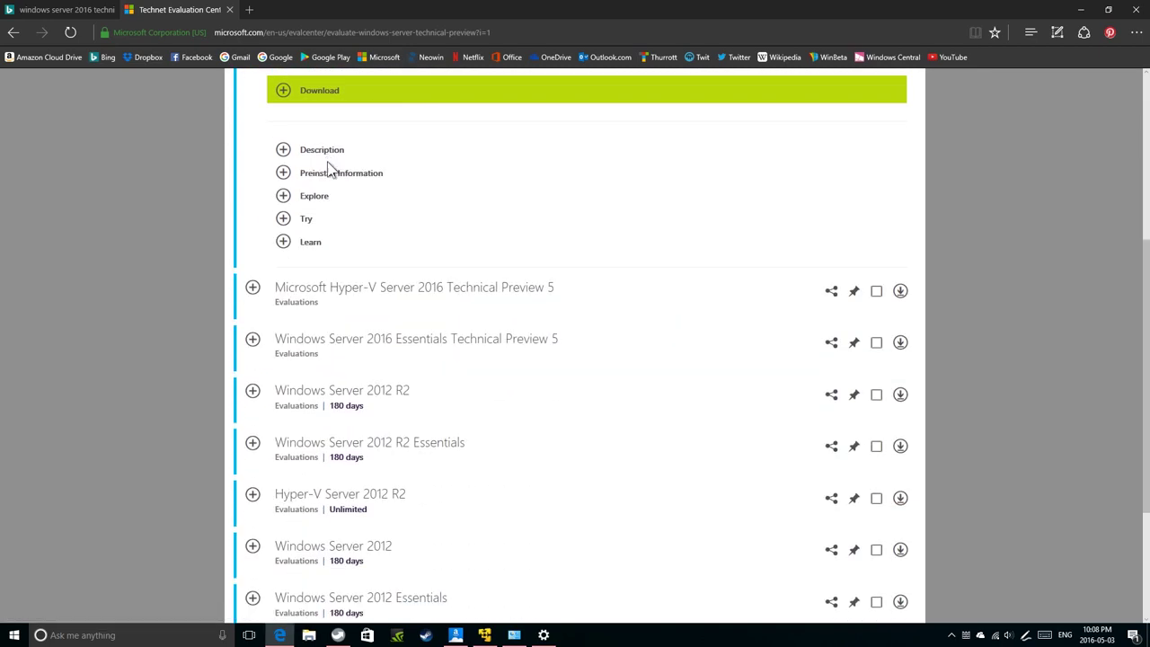
pyautogui.click(304, 221)
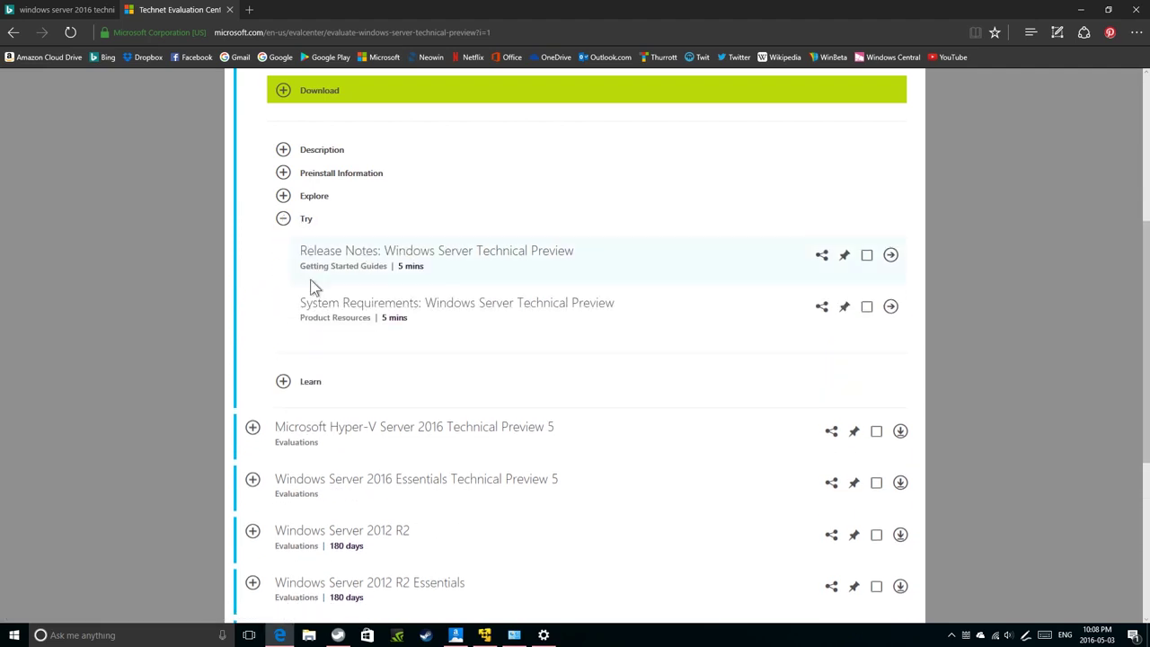
pyautogui.click(408, 261)
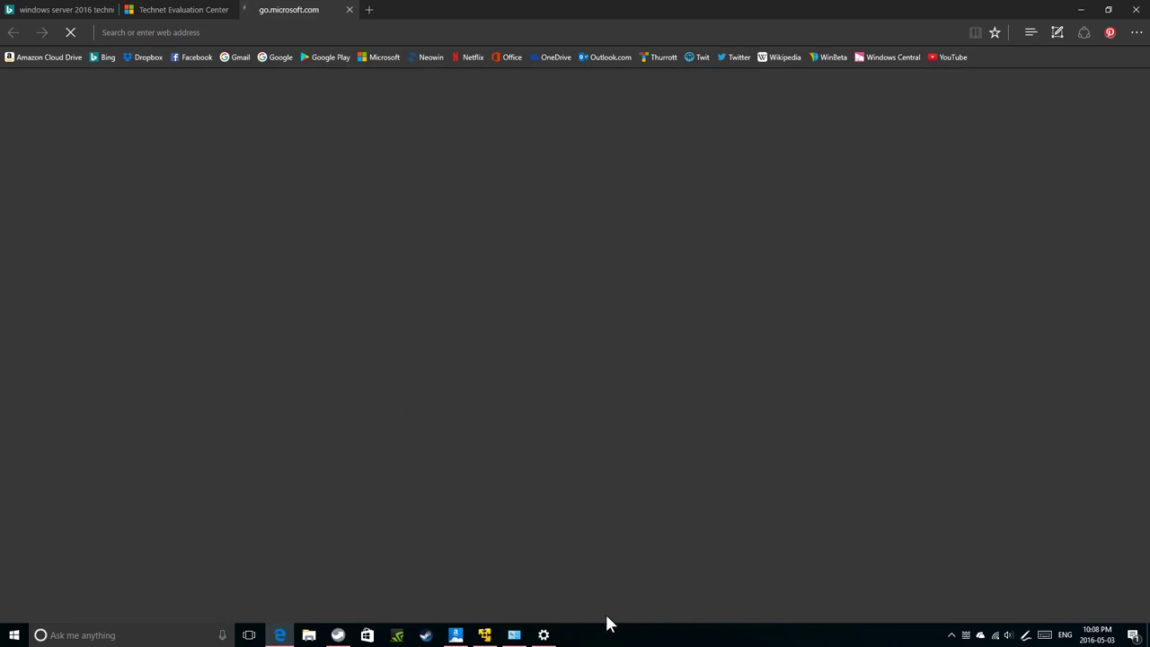
pyautogui.moveTo(487, 634)
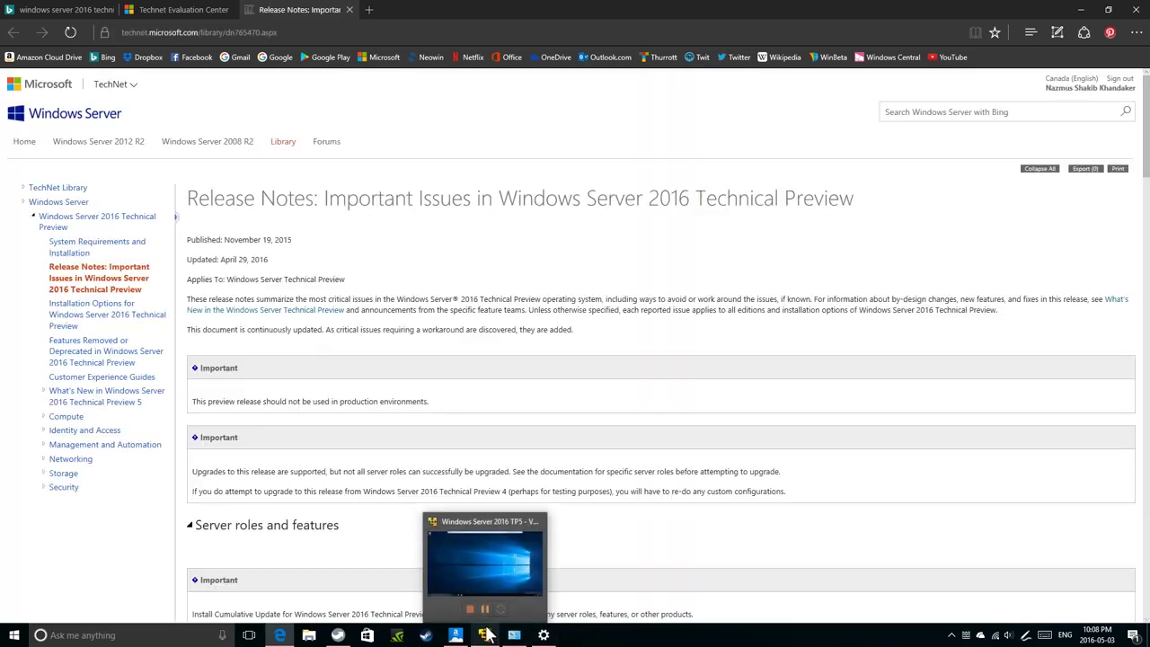
# - Skim the release notes down to the Hyper-V checkpoint script, return to the start of the page, and close the release notes tab
pyautogui.scroll(-4, 301, 378)
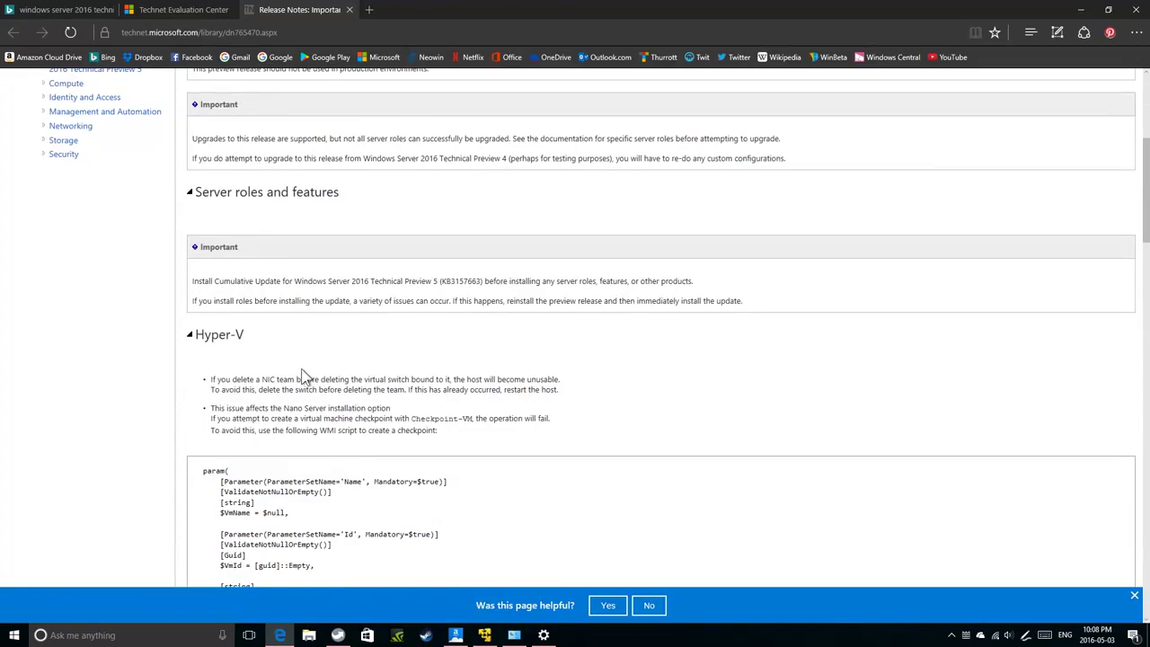
pyautogui.scroll(-8, 307, 373)
pyautogui.scroll(11, 308, 367)
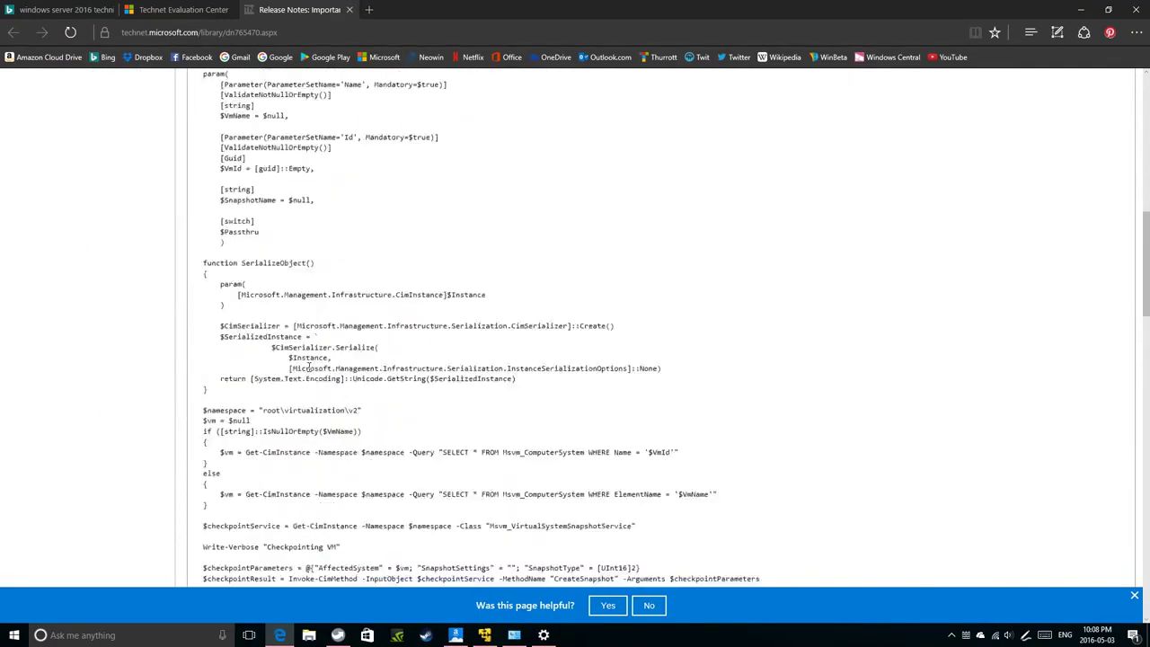
pyautogui.middleClick(274, 9)
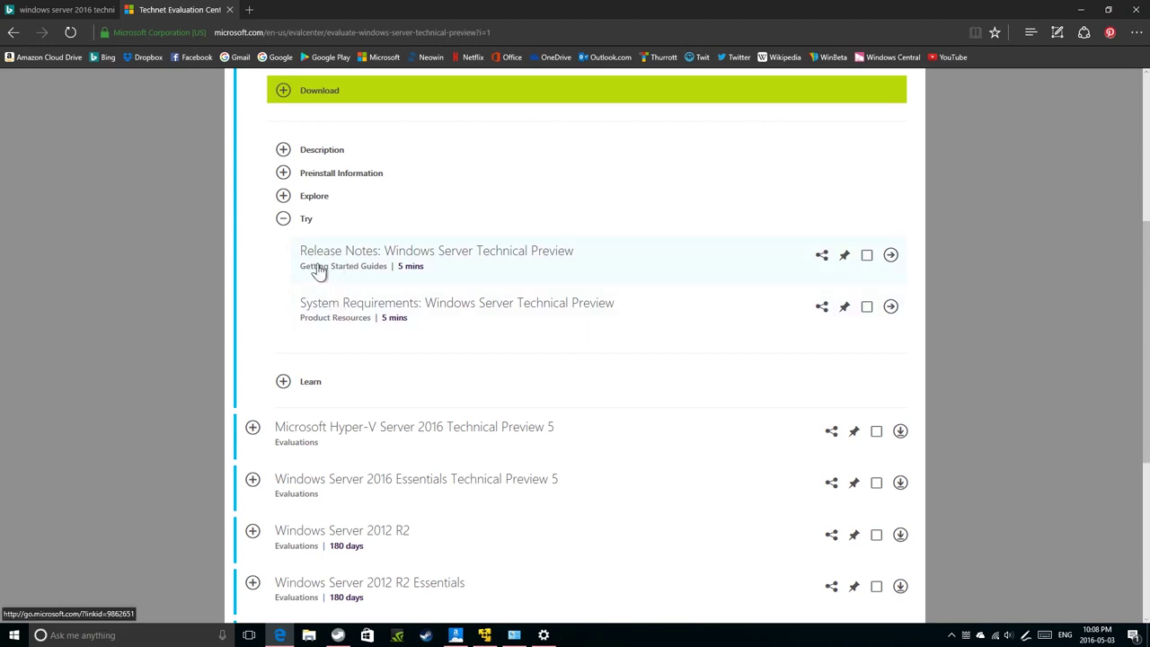
# - Collapse the Try section, look through the Explore resources and collapse them, and close the TechNet Evaluation Center tab
pyautogui.click(297, 219)
pyautogui.click(309, 199)
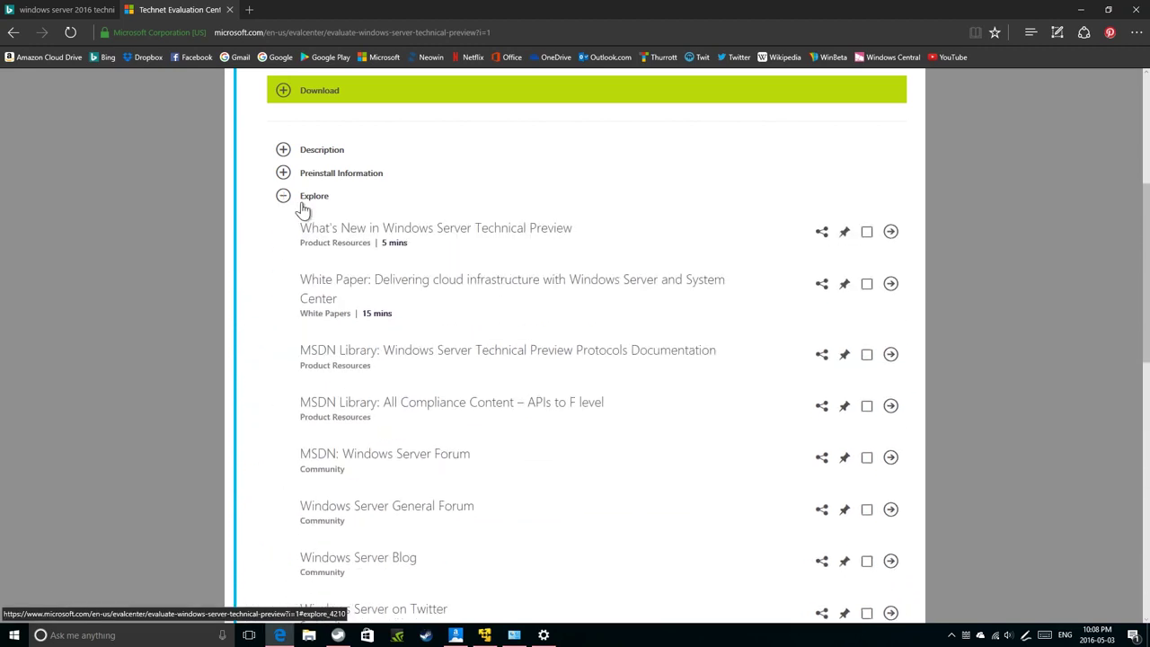
pyautogui.click(304, 203)
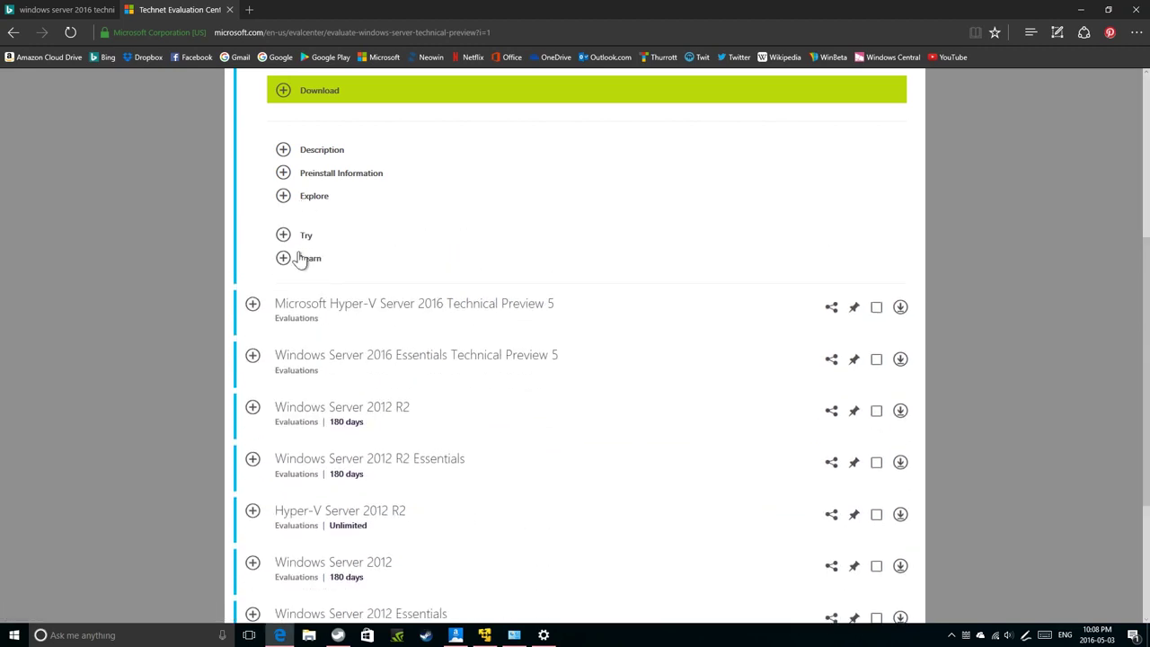
pyautogui.middleClick(216, 9)
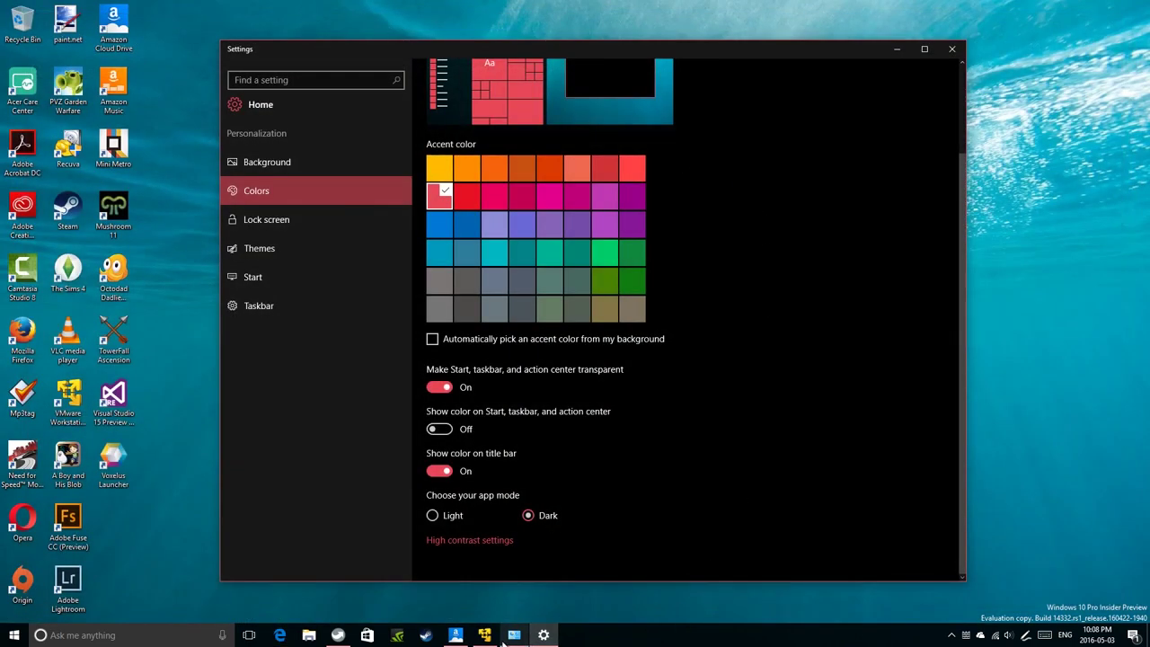
# - Switch to the Windows Server 2016 TP5 virtual machine, try opening Personalization as Administrator, dismiss the dialog, and close Settings
pyautogui.click(504, 639)
pyautogui.rightClick(581, 244)
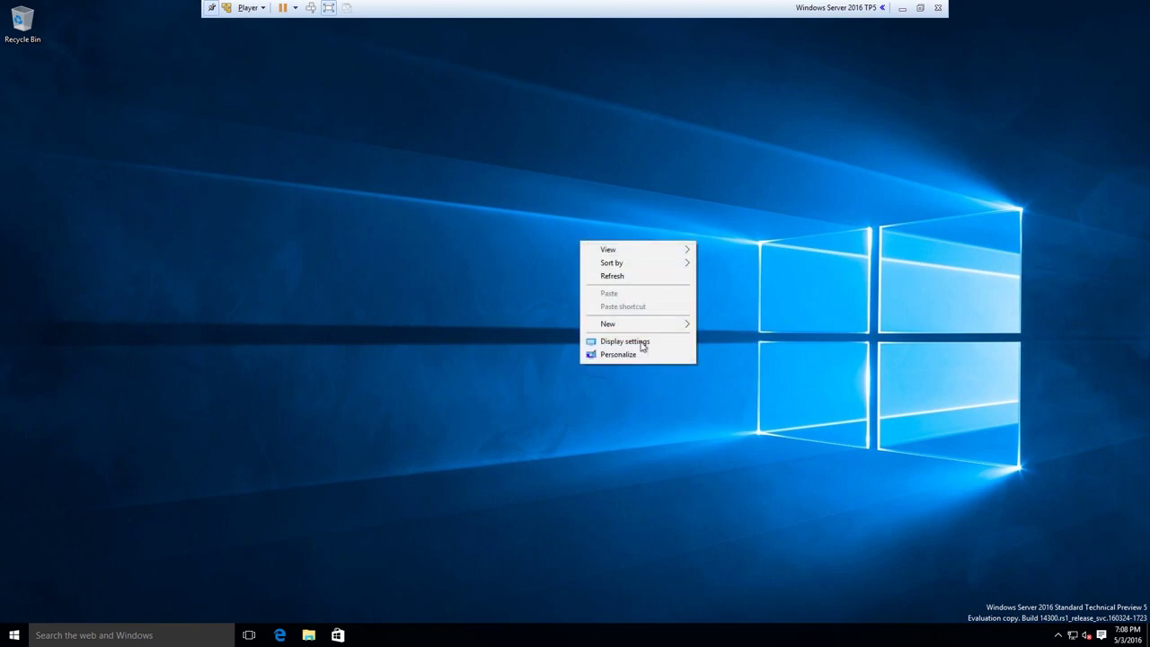
pyautogui.click(640, 357)
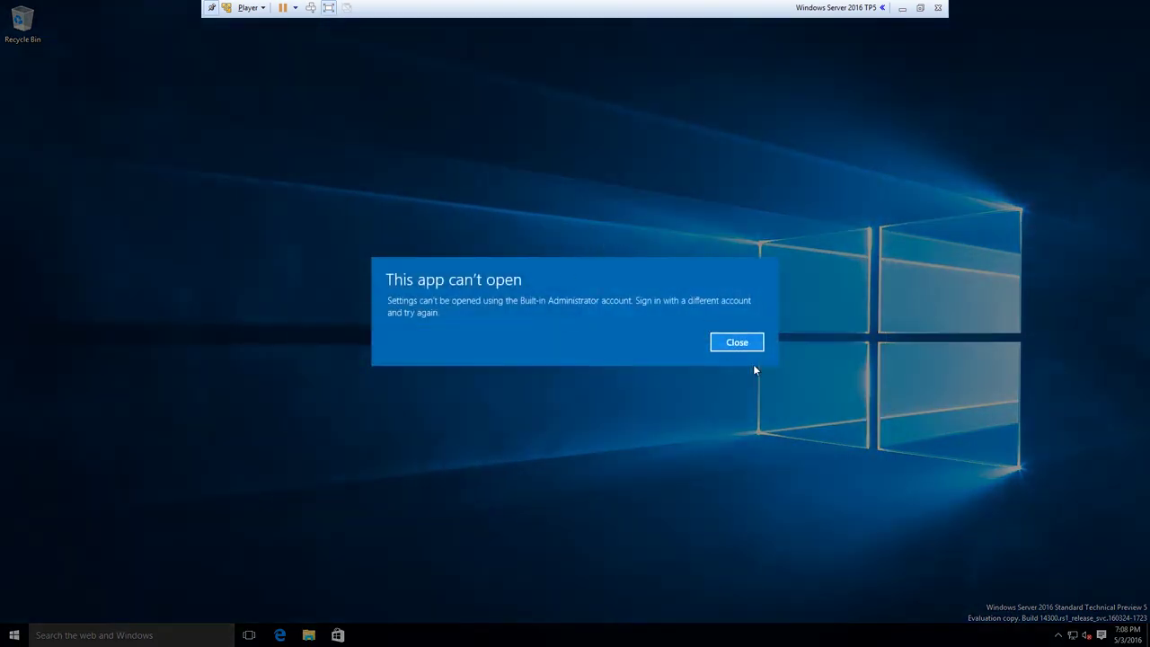
pyautogui.click(753, 340)
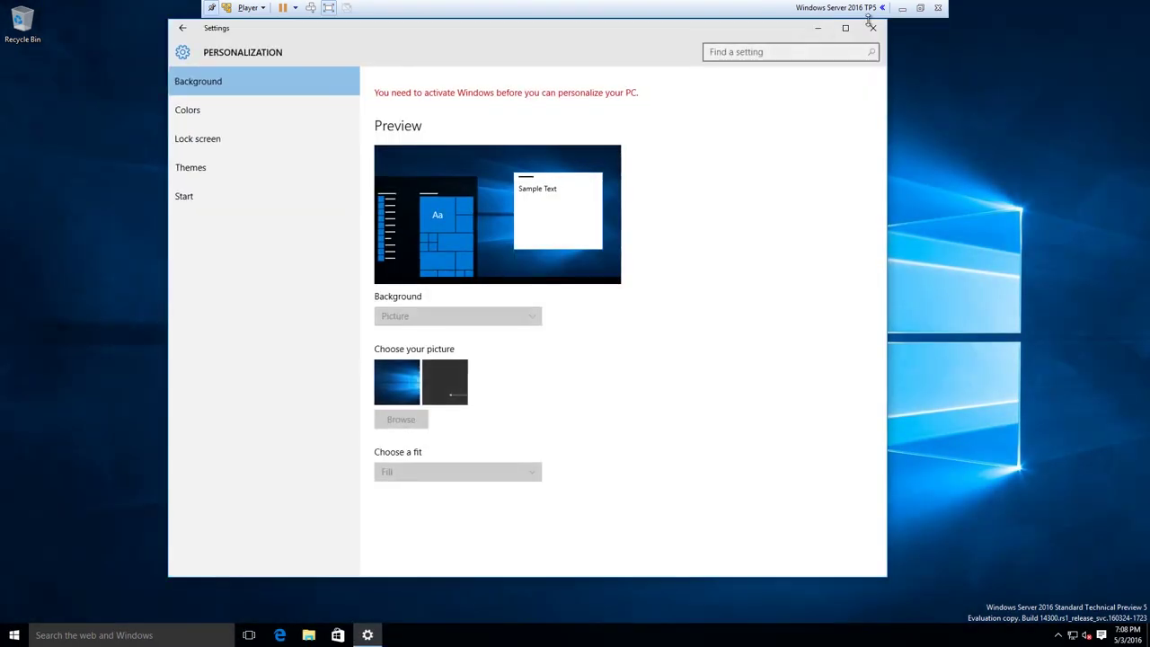
pyautogui.click(872, 28)
# - Lock the Administrator session in the virtual machine and sign in to the other user account with its password
pyautogui.click(15, 636)
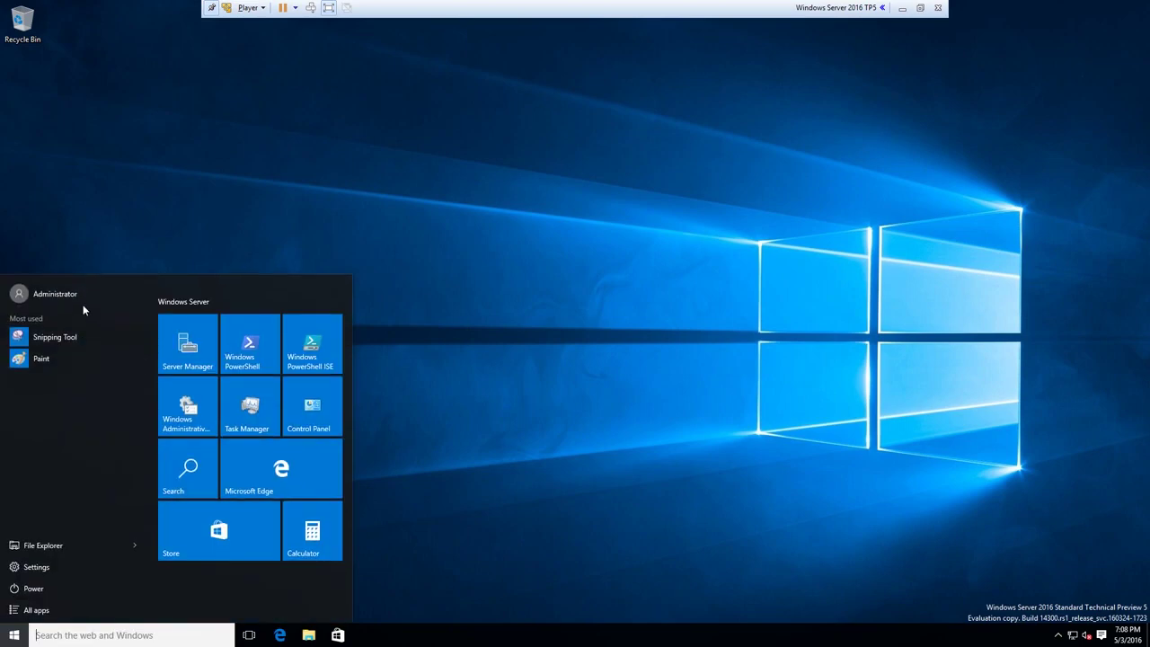
pyautogui.click(85, 300)
pyautogui.click(97, 354)
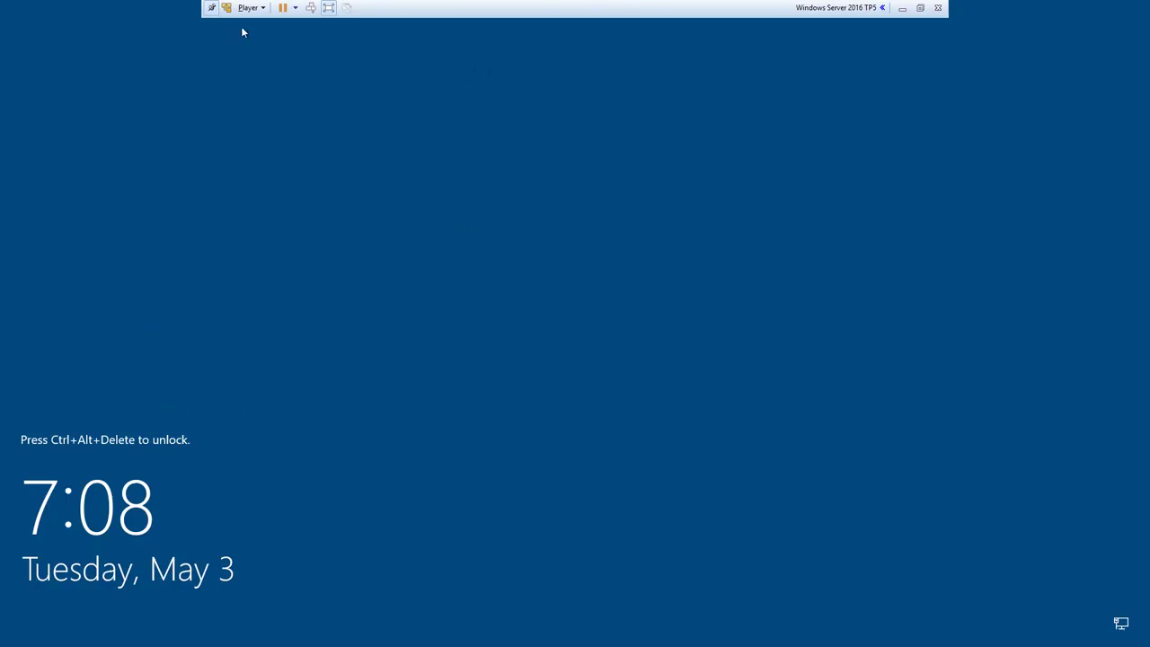
pyautogui.click(312, 8)
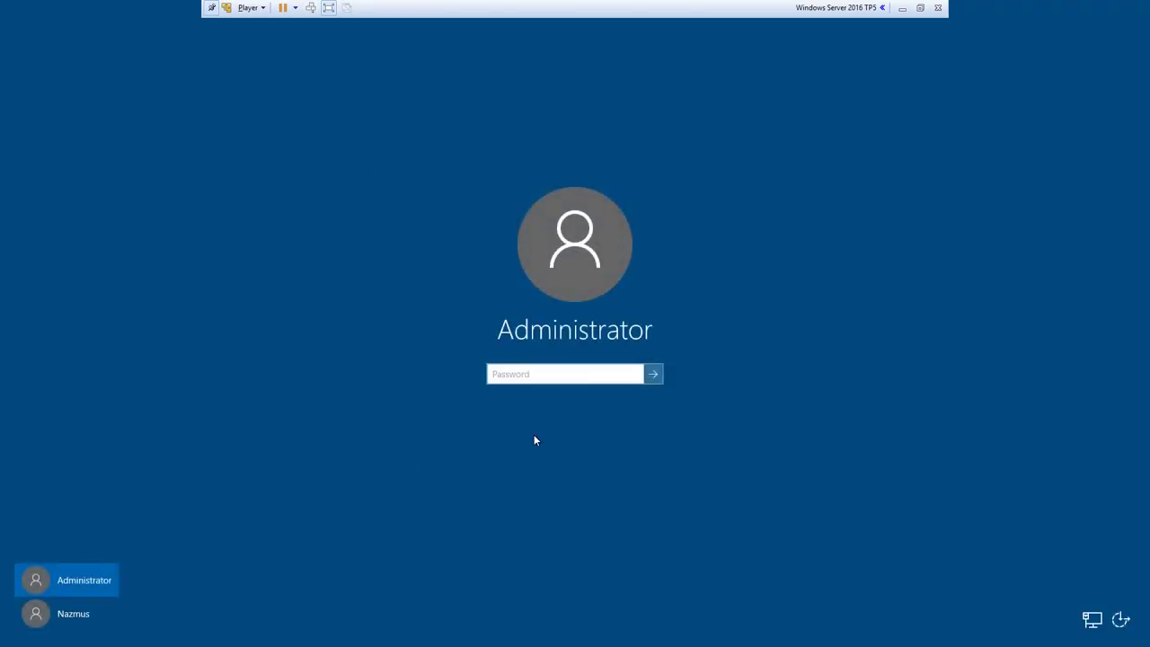
pyautogui.click(99, 613)
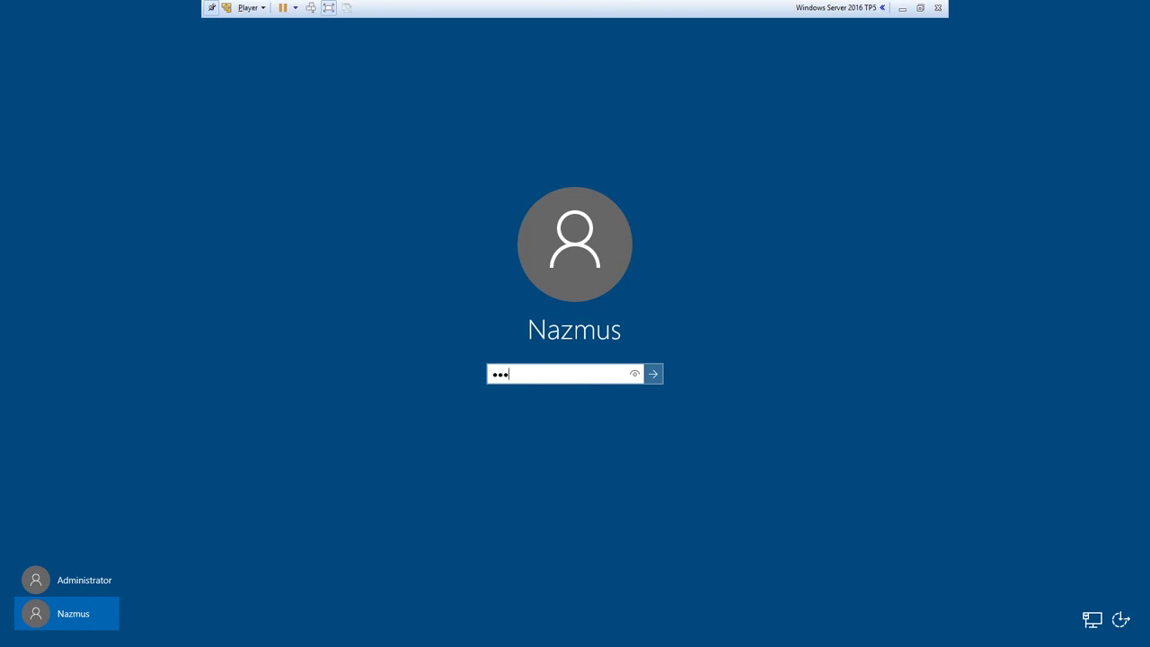
pyautogui.press('Return')
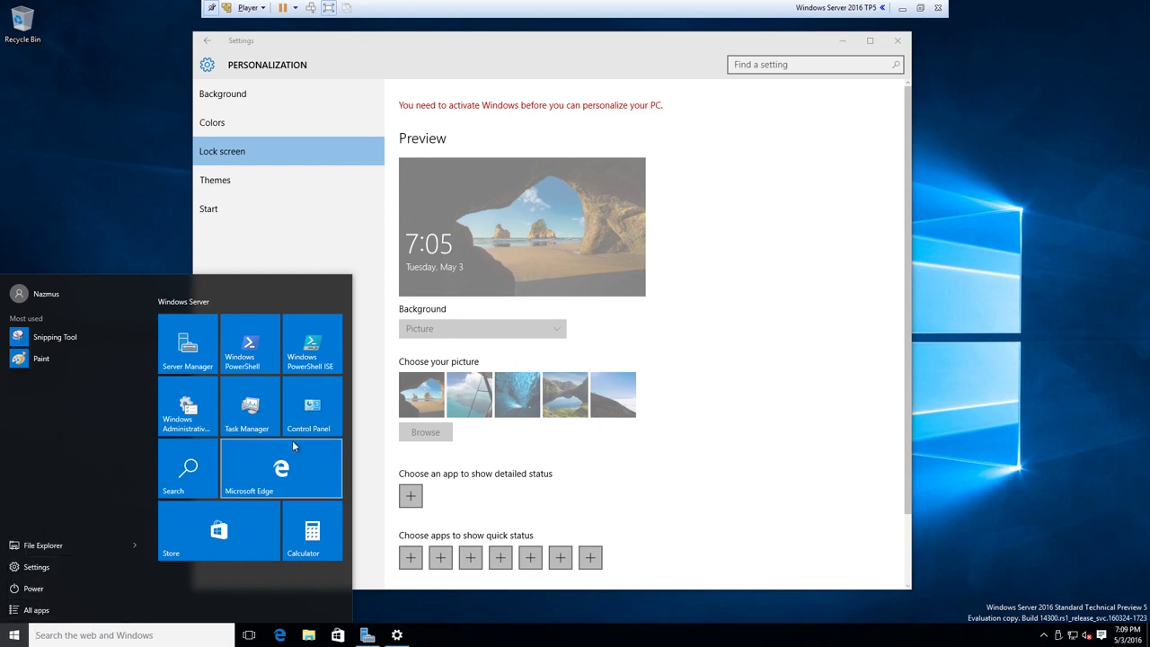
# - Open Calculator from the server's Start menu, maximize and restore its window, and move it over the Settings window
pyautogui.click(294, 548)
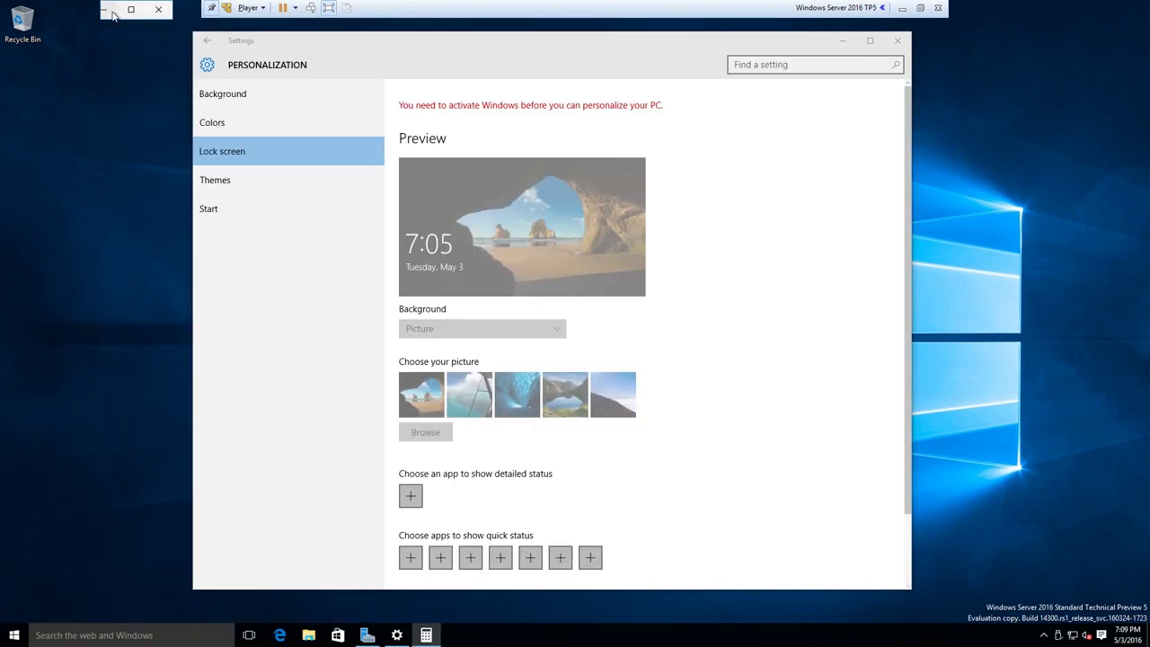
pyautogui.click(140, 14)
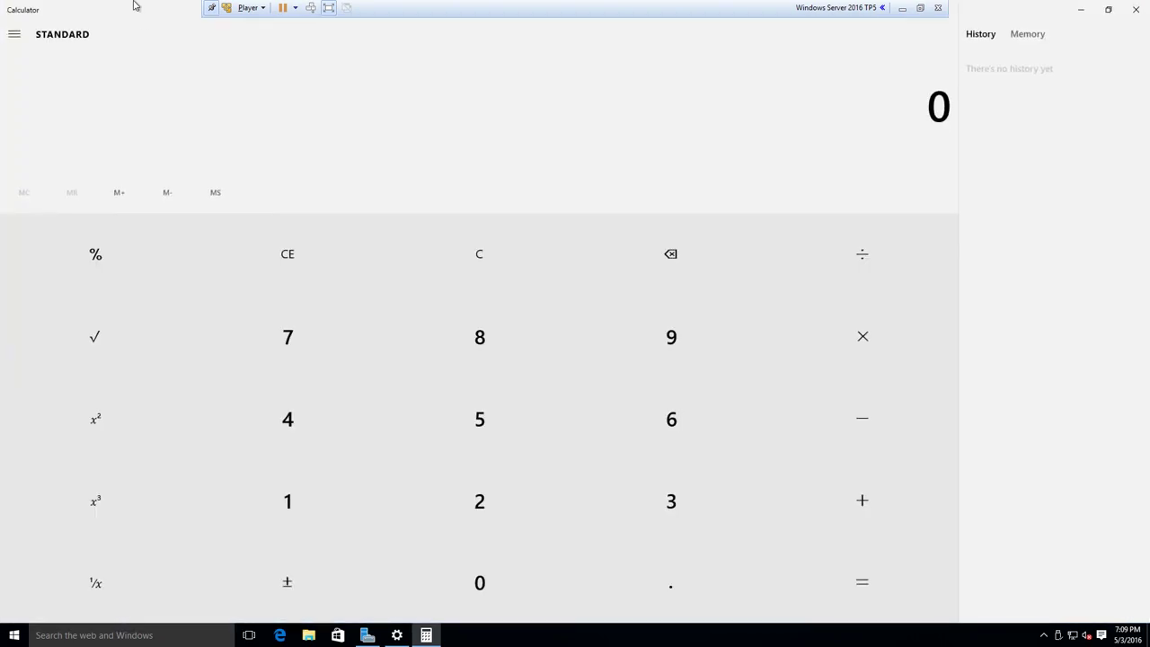
pyautogui.doubleClick(132, 9)
pyautogui.moveTo(126, 15); pyautogui.dragTo(289, 177)
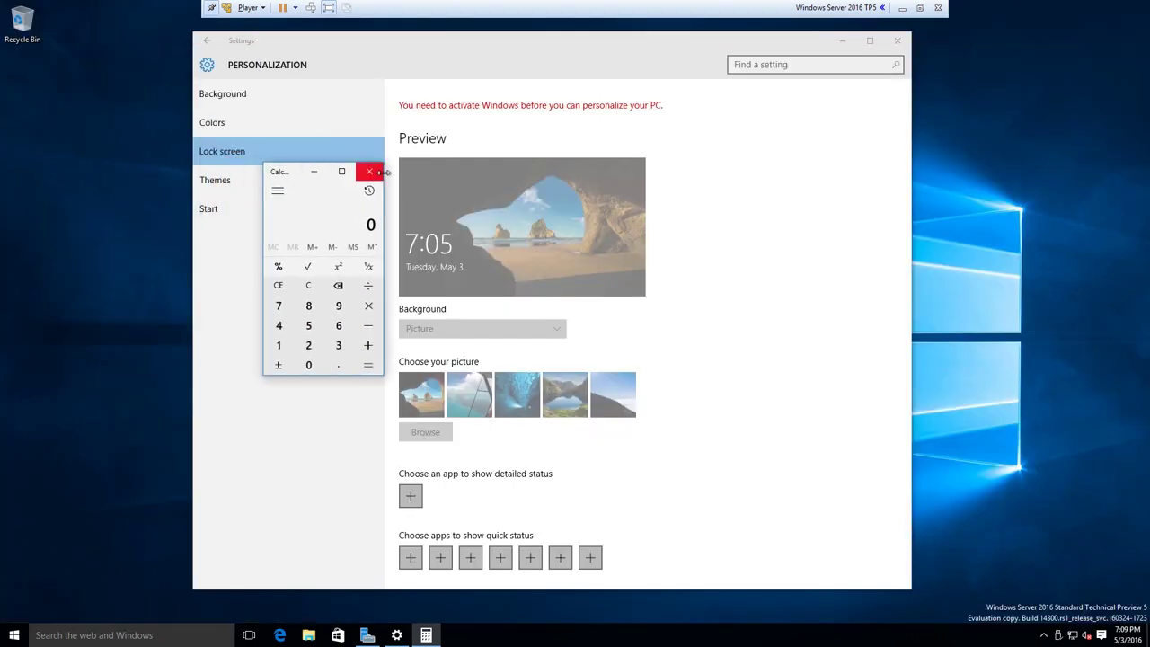
# - Close the Settings and Calculator windows to clear the server's desktop
pyautogui.click(904, 33)
pyautogui.click(894, 42)
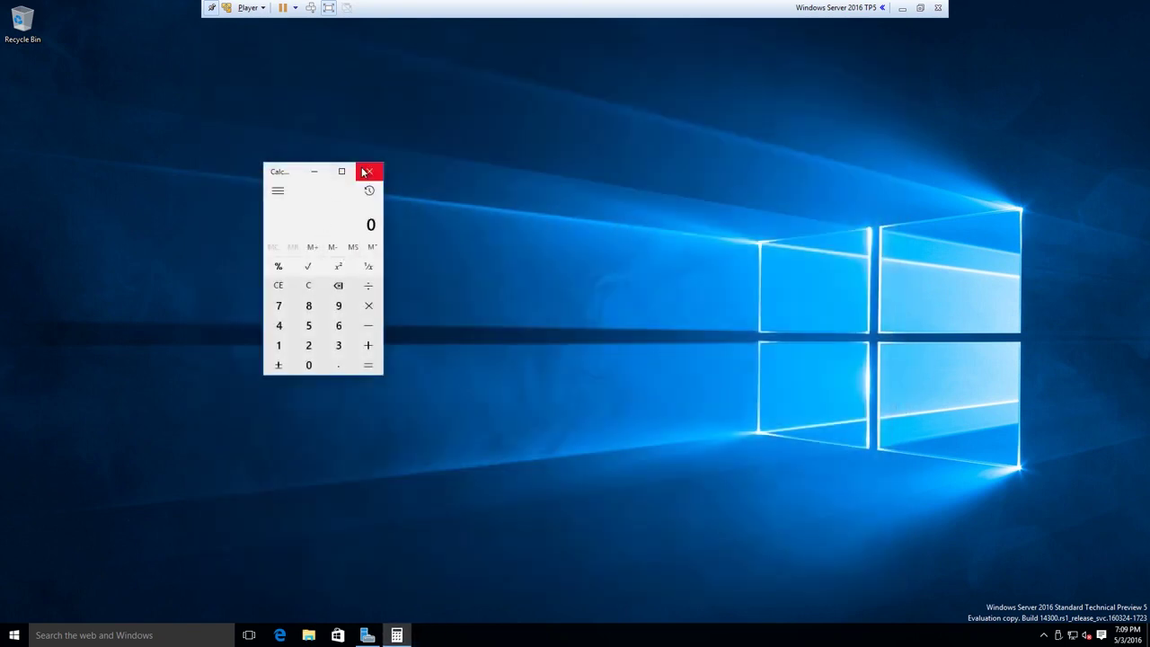
pyautogui.click(369, 170)
# - Expand Windows Accessories in the server's full app list and try to launch Windows Journal
pyautogui.click(15, 636)
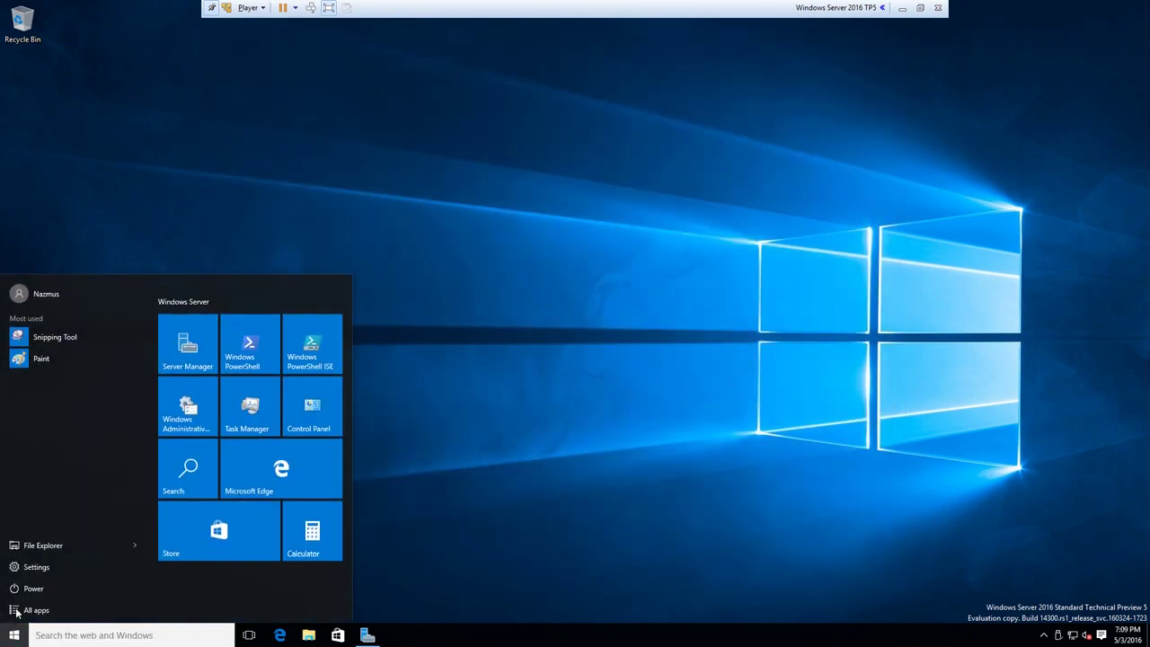
pyautogui.click(16, 611)
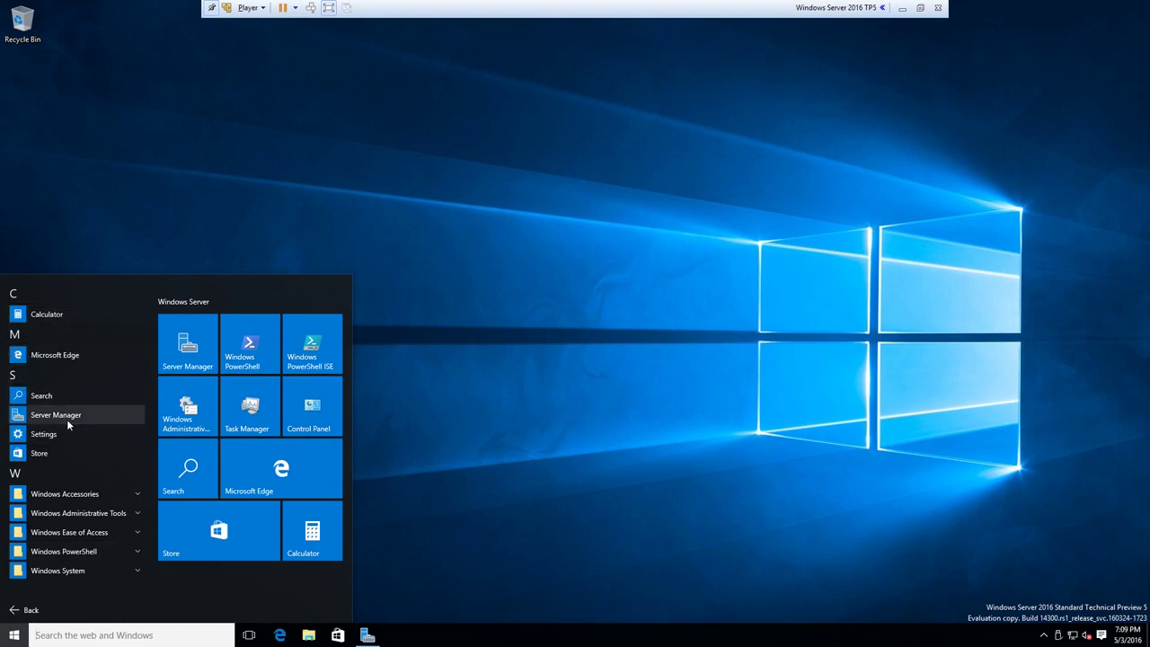
pyautogui.click(82, 494)
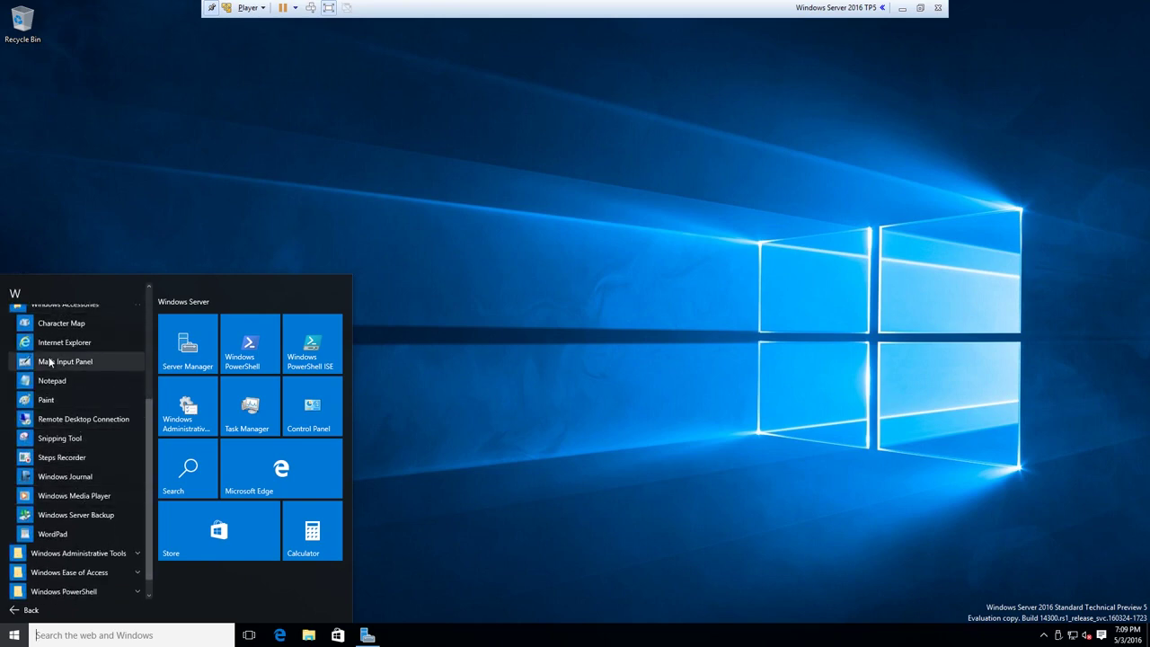
pyautogui.click(61, 479)
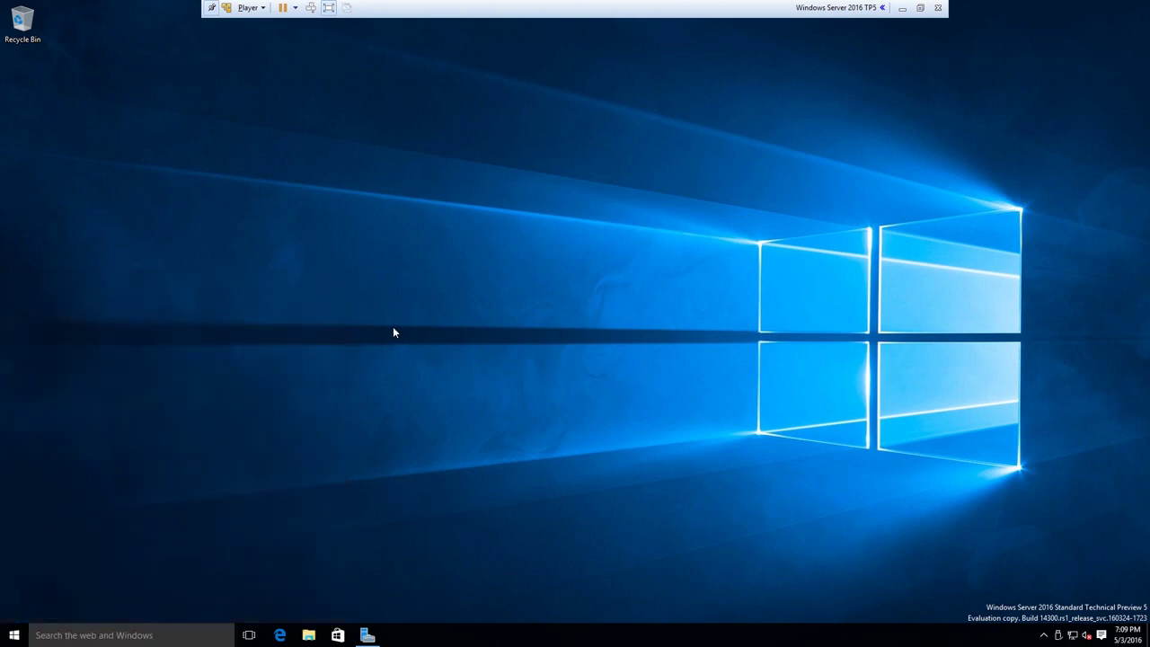
# - Search the server for "windows journal" and try to launch the Windows Journal desktop app from the results
pyautogui.click(188, 636)
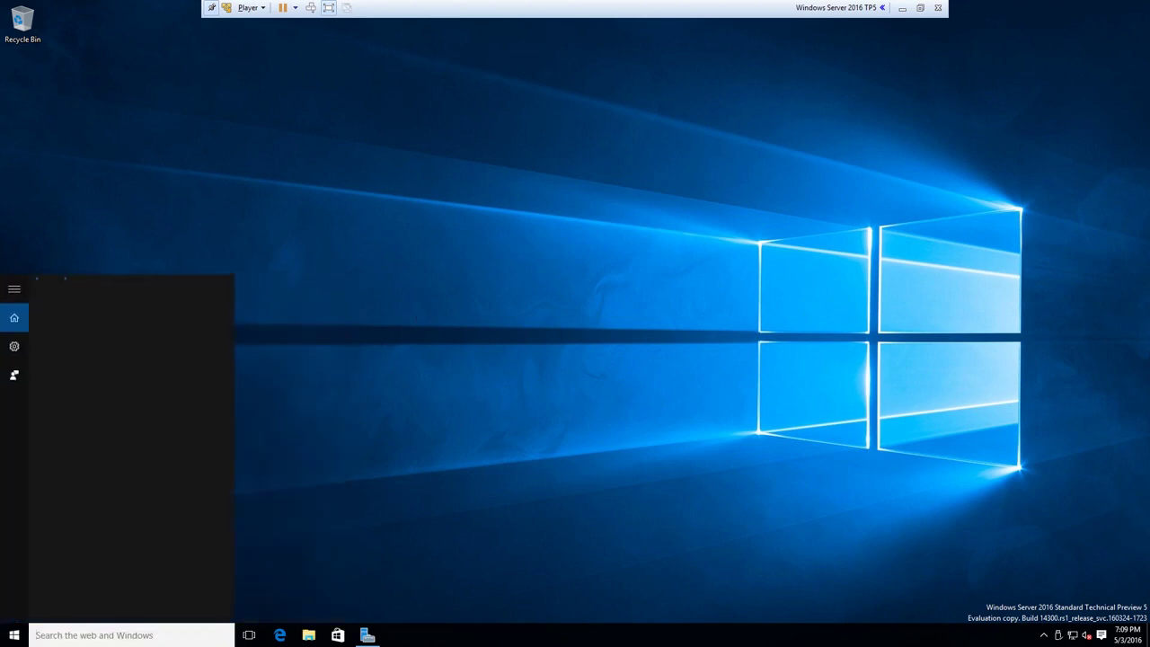
pyautogui.write('windows journal')
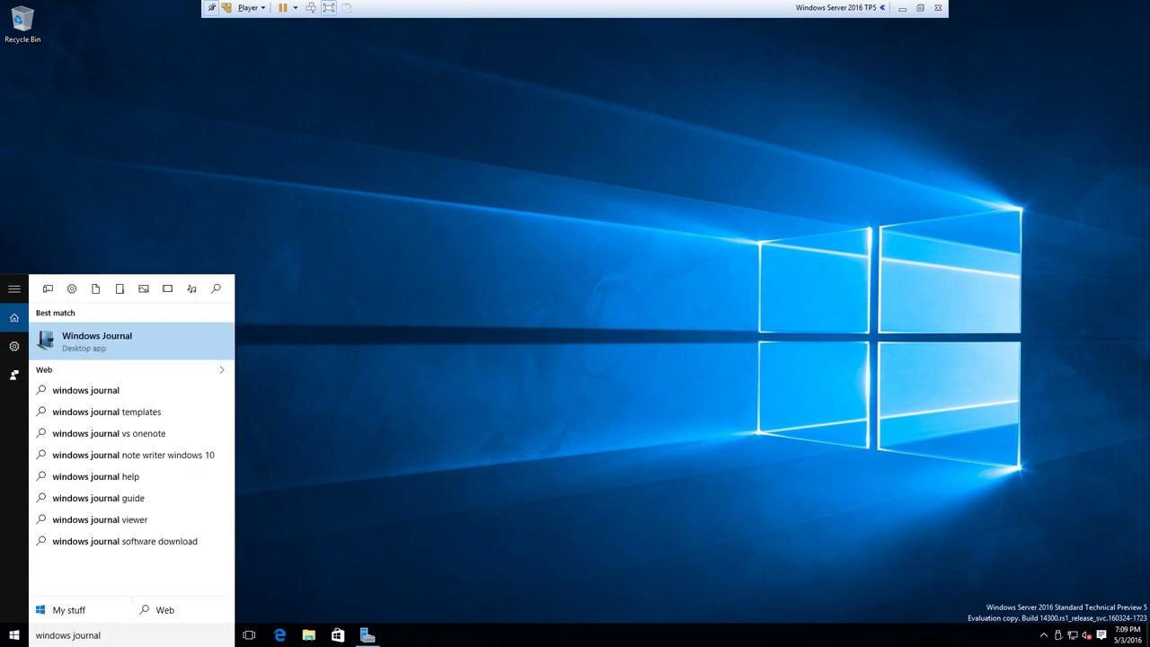
pyautogui.click(166, 355)
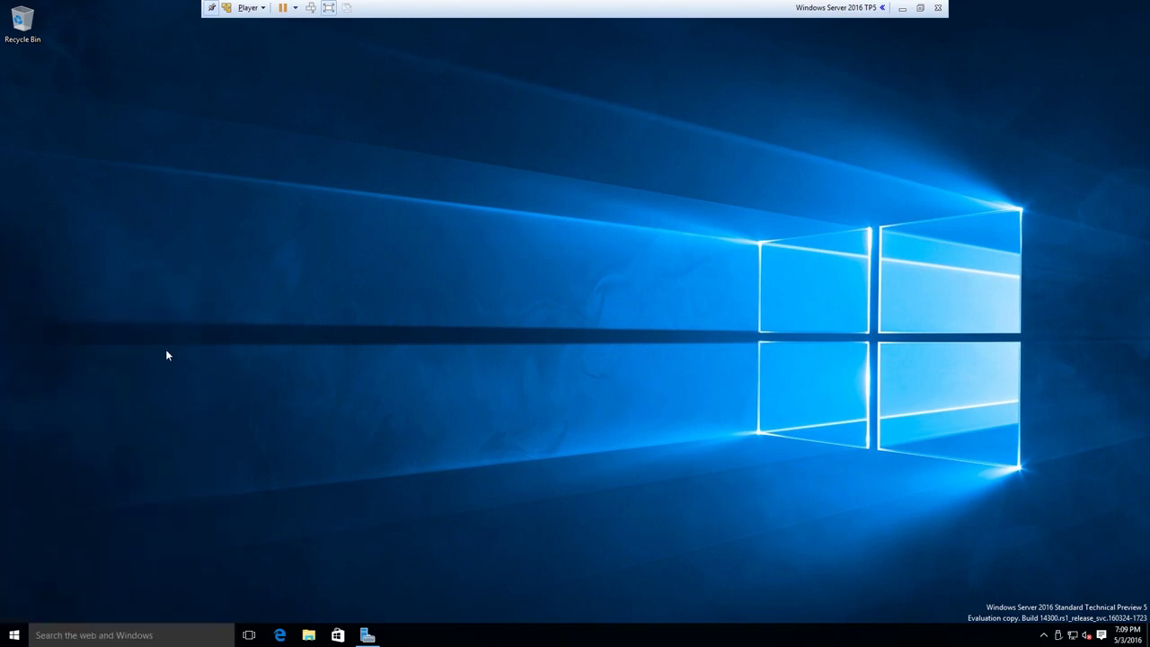
# - Minimize the virtual machine, close Settings on the host, and search the host for "windows journal"
pyautogui.click(901, 8)
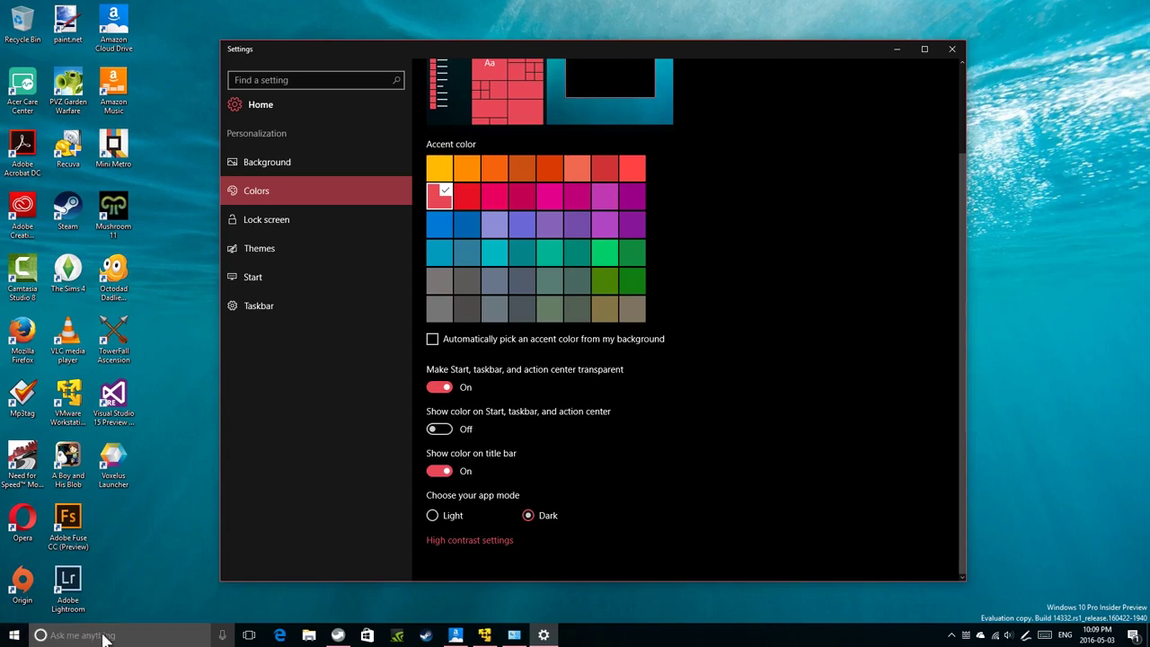
pyautogui.click(945, 50)
pyautogui.press('super')
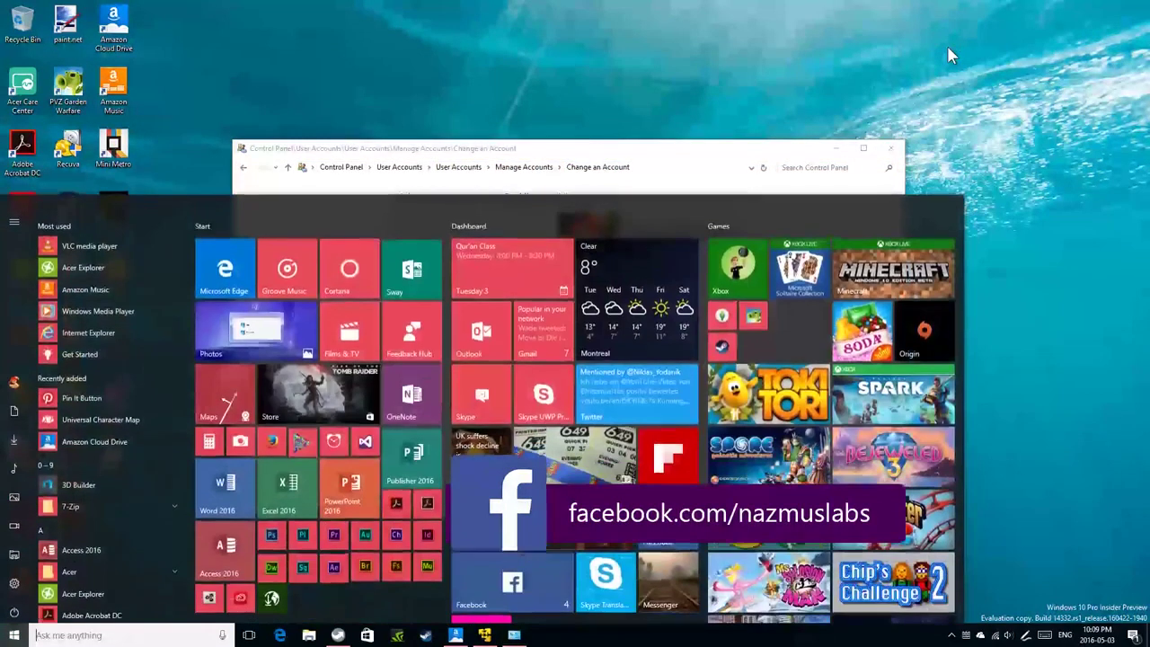
pyautogui.write('w')
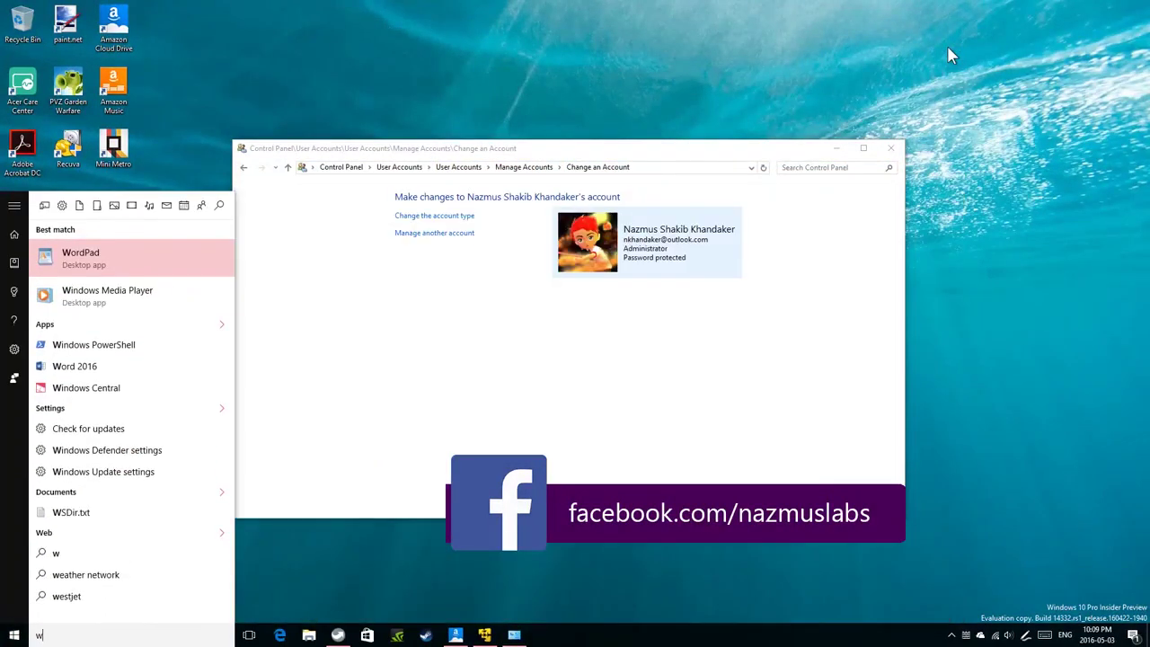
pyautogui.write('indows journ')
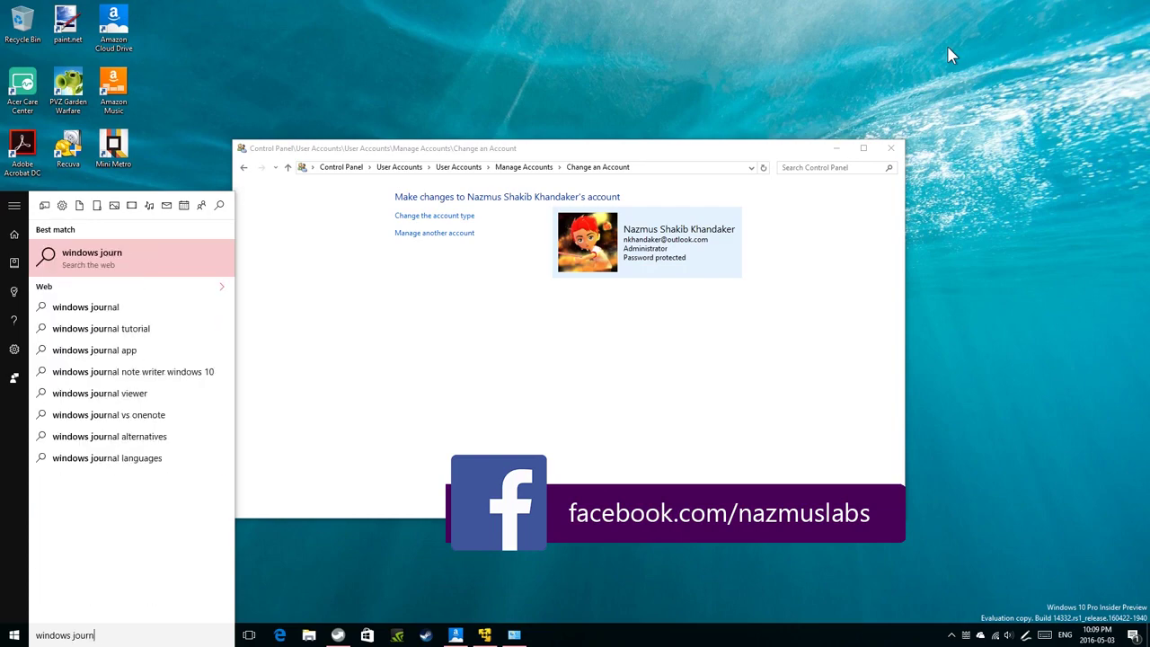
pyautogui.write('al')
pyautogui.press('BackSpace')
pyautogui.press('BackSpace')
pyautogui.press('BackSpace')
pyautogui.press('BackSpace')
pyautogui.press('BackSpace')
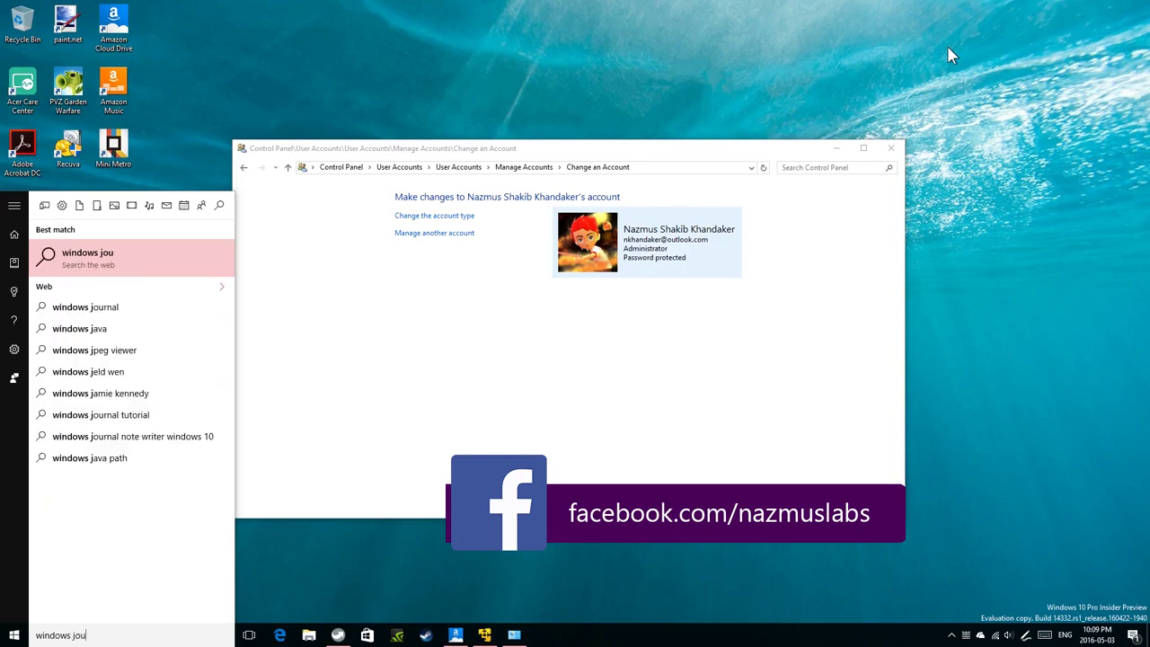
# - Jump to W in the host's app list, expand Windows Accessories to check for Windows Journal, and collapse the group
pyautogui.press('super')
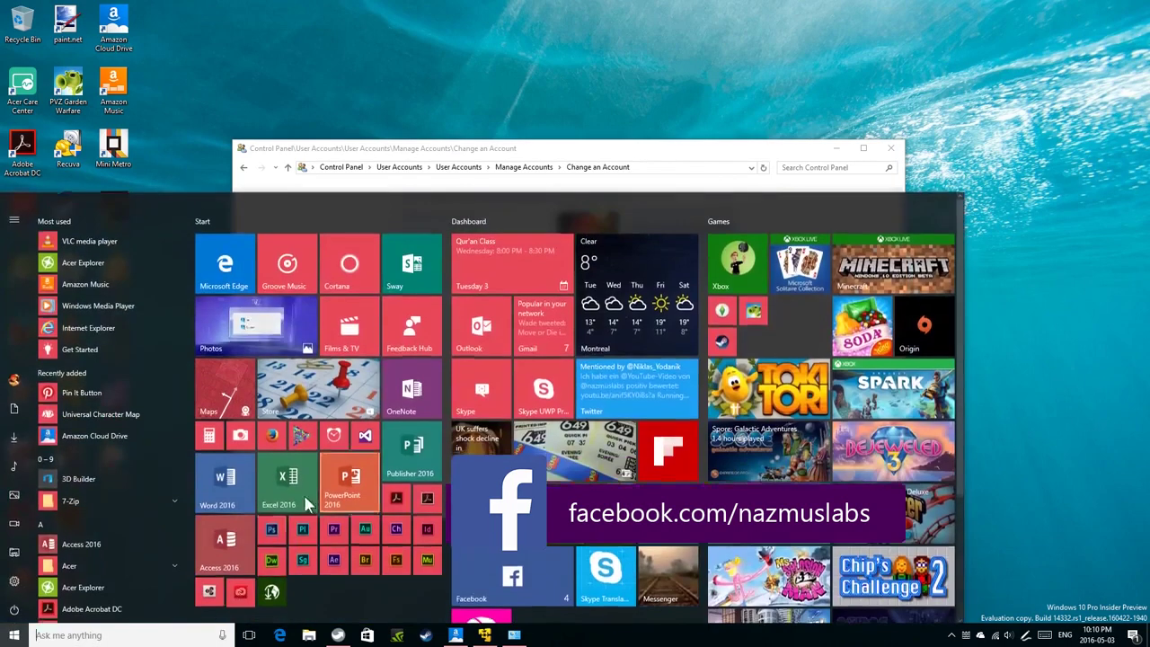
pyautogui.click(61, 457)
pyautogui.click(89, 482)
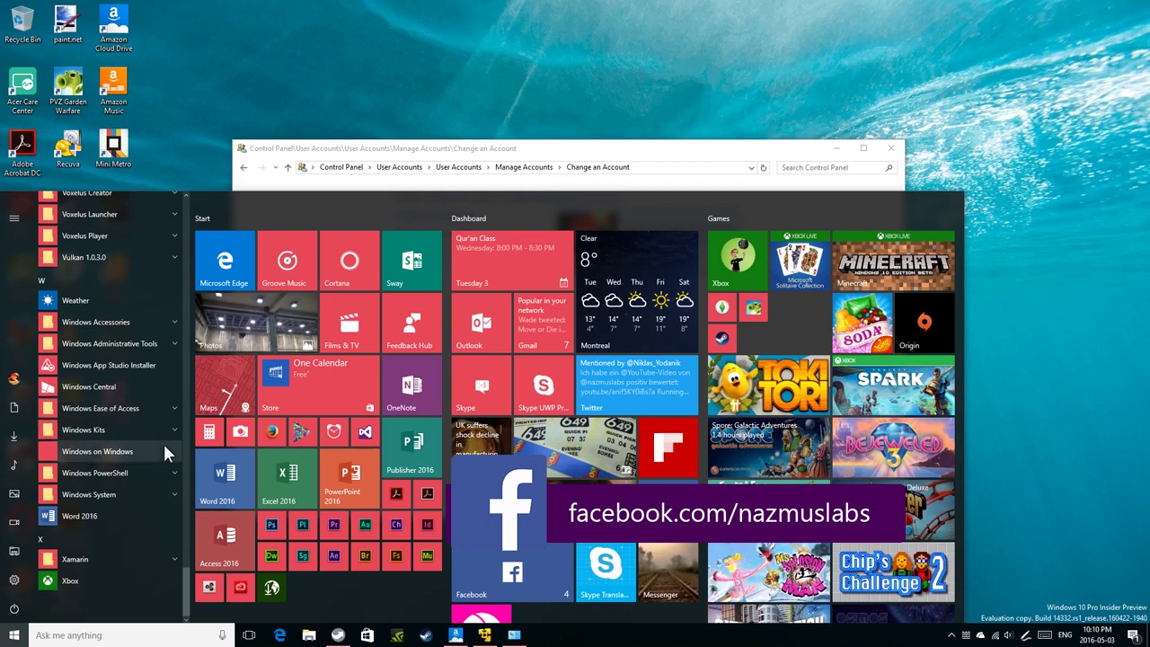
pyautogui.click(142, 320)
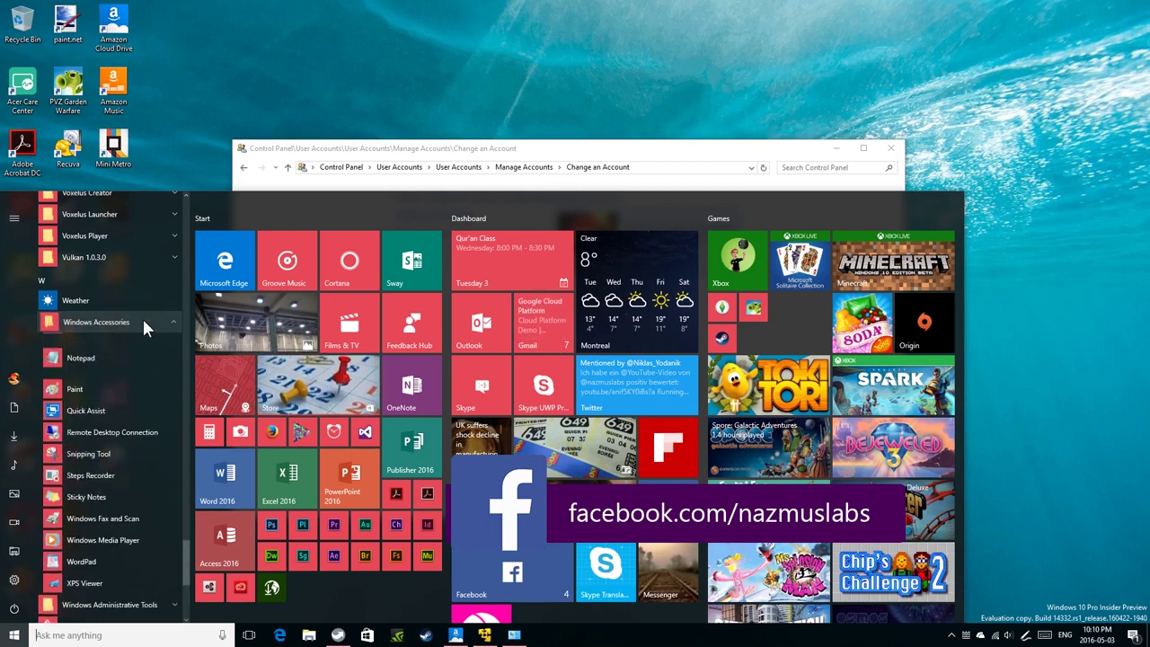
pyautogui.scroll(3, 78, 471)
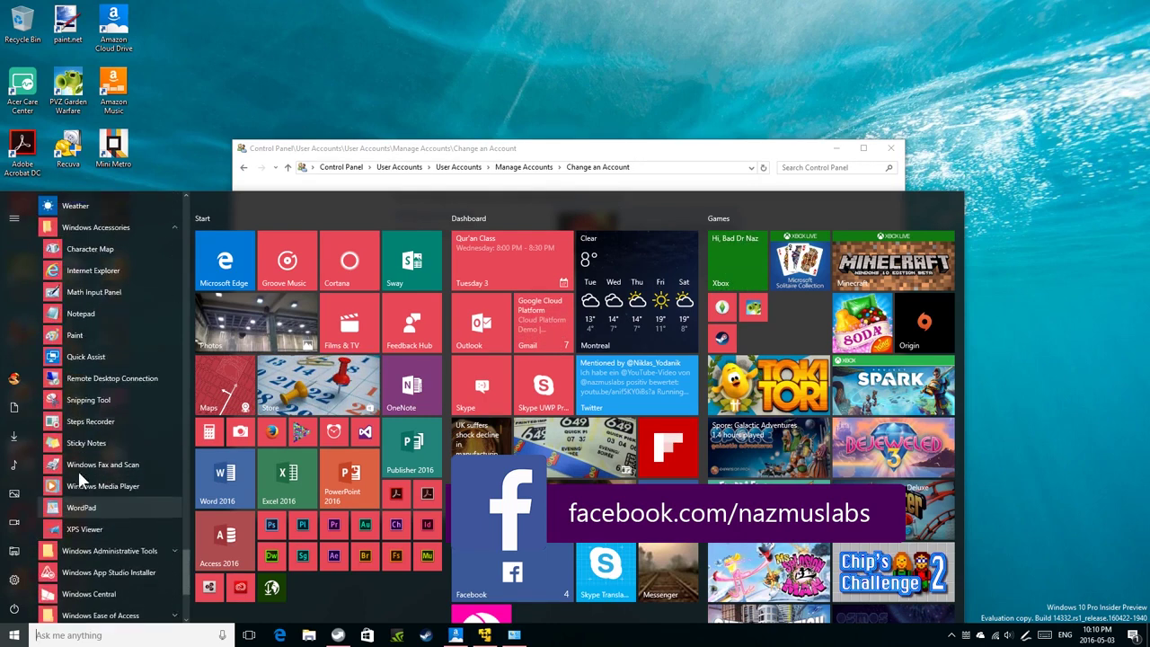
pyautogui.click(112, 323)
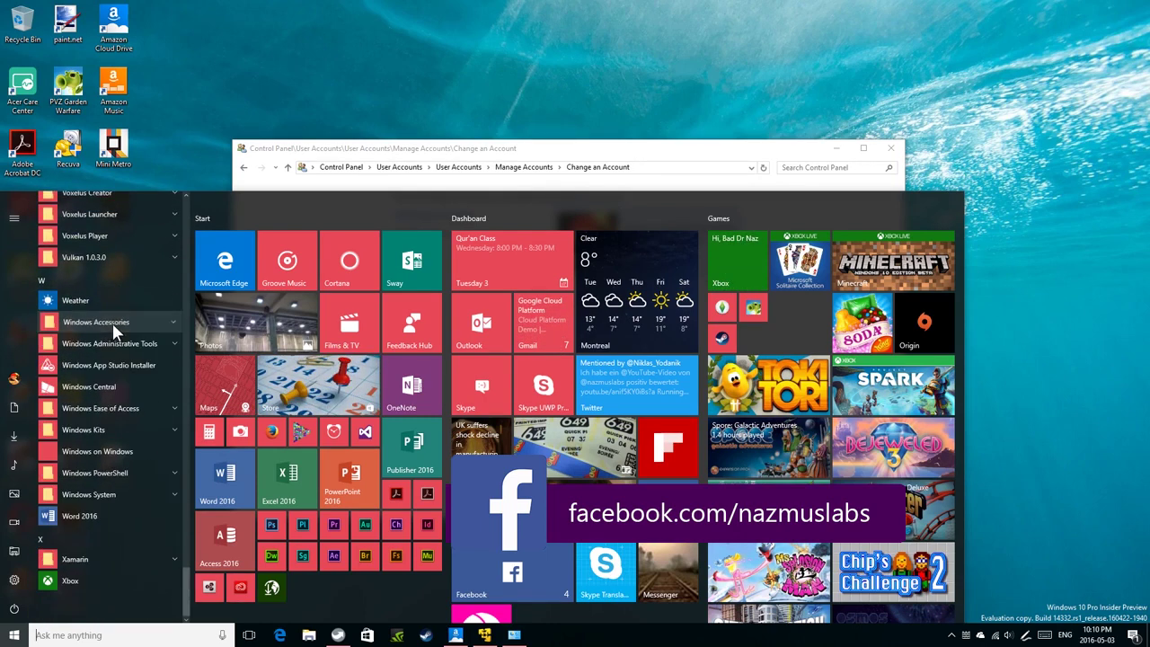
# - Close the host's Control Panel window, glance through its Start menu app list, and switch back to the Windows Server virtual machine
pyautogui.click(896, 150)
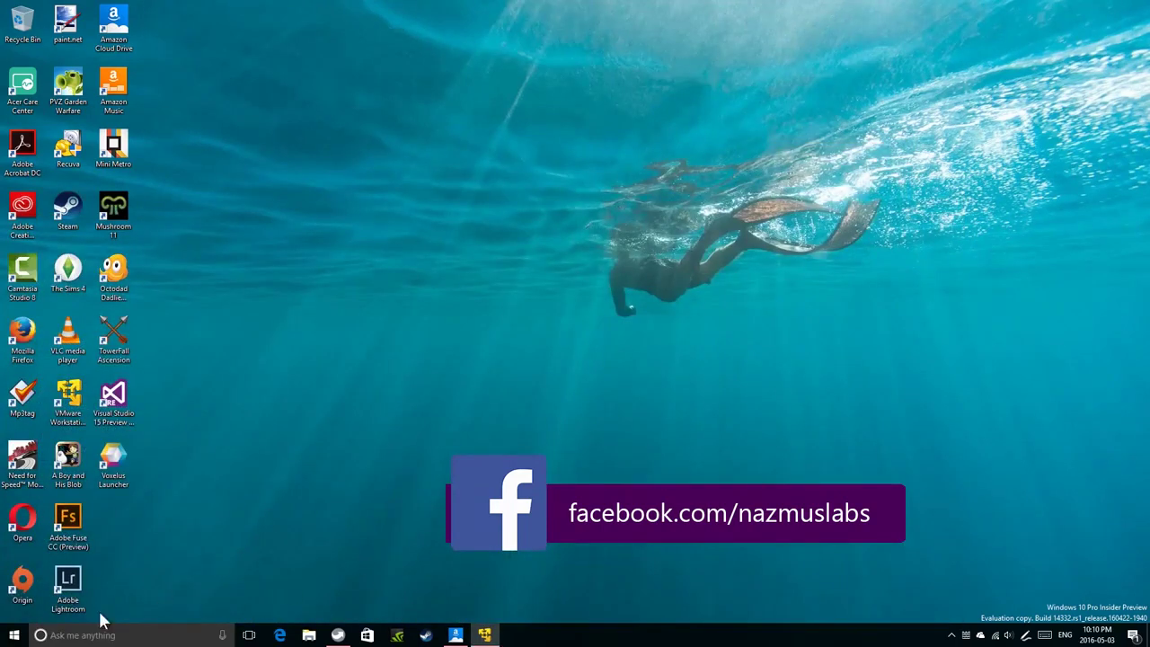
pyautogui.click(14, 636)
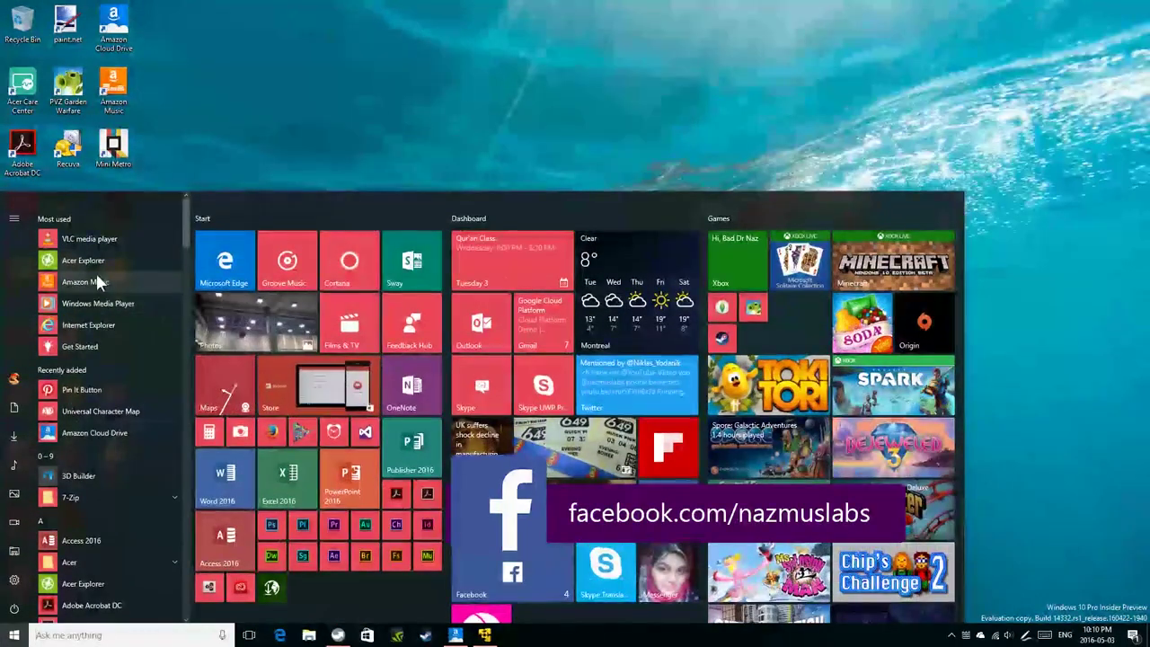
pyautogui.scroll(-3, 97, 281)
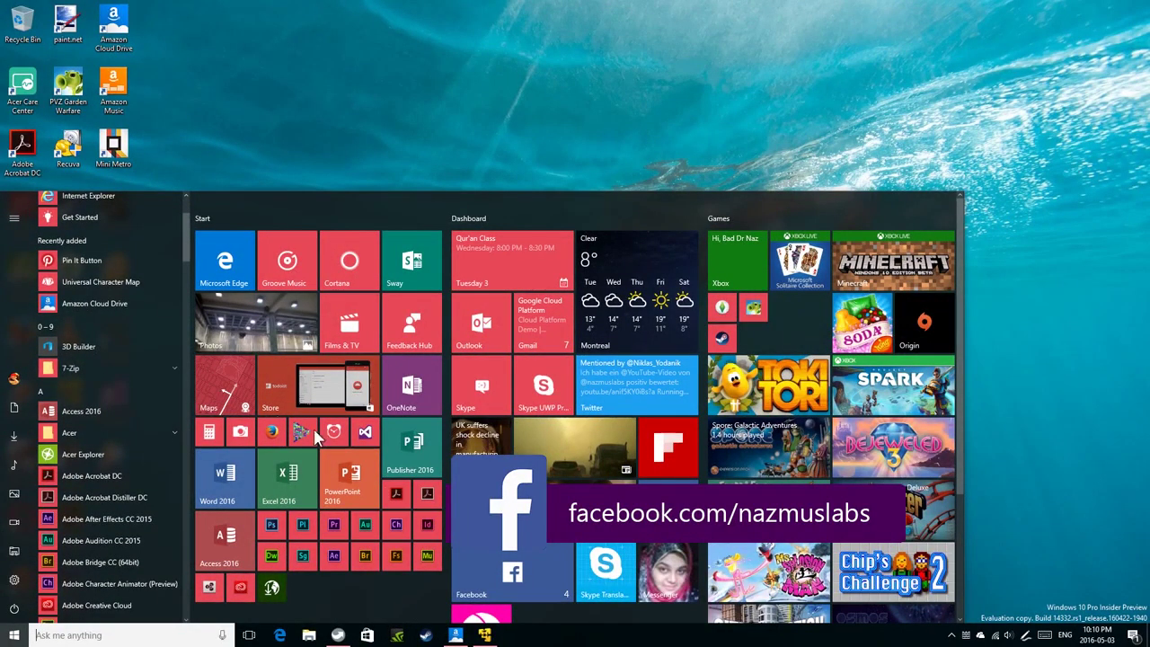
pyautogui.click(720, 36)
pyautogui.click(490, 636)
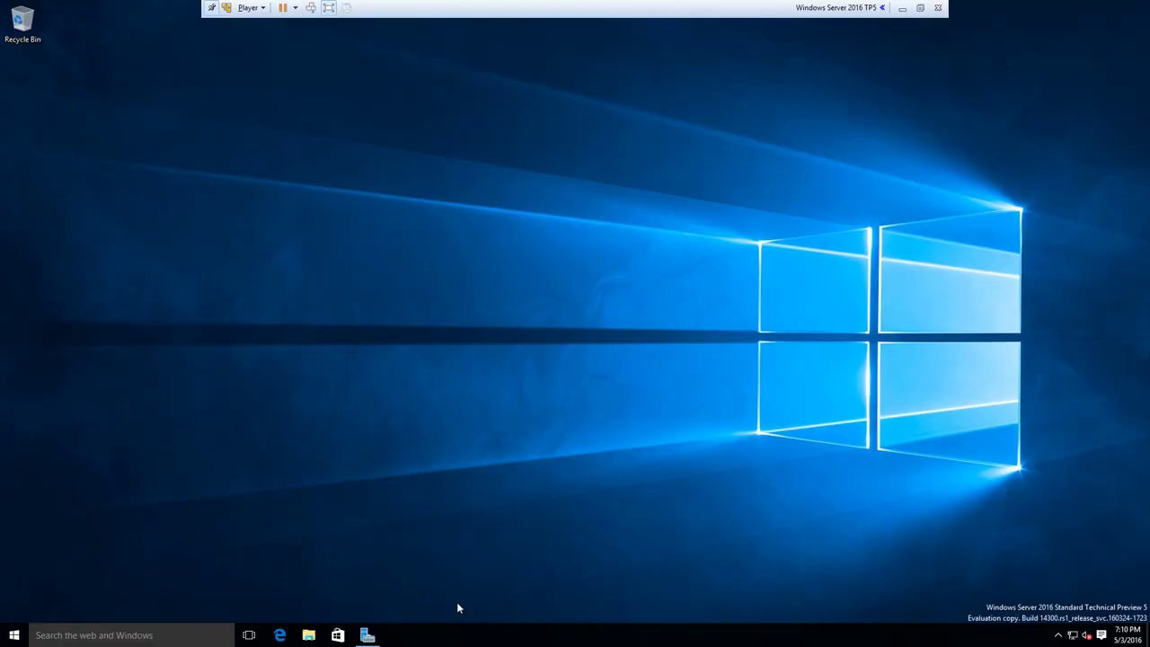
# - Launch Windows Media Player from the Windows Accessories group in the server's full app list
pyautogui.click(14, 635)
pyautogui.click(26, 612)
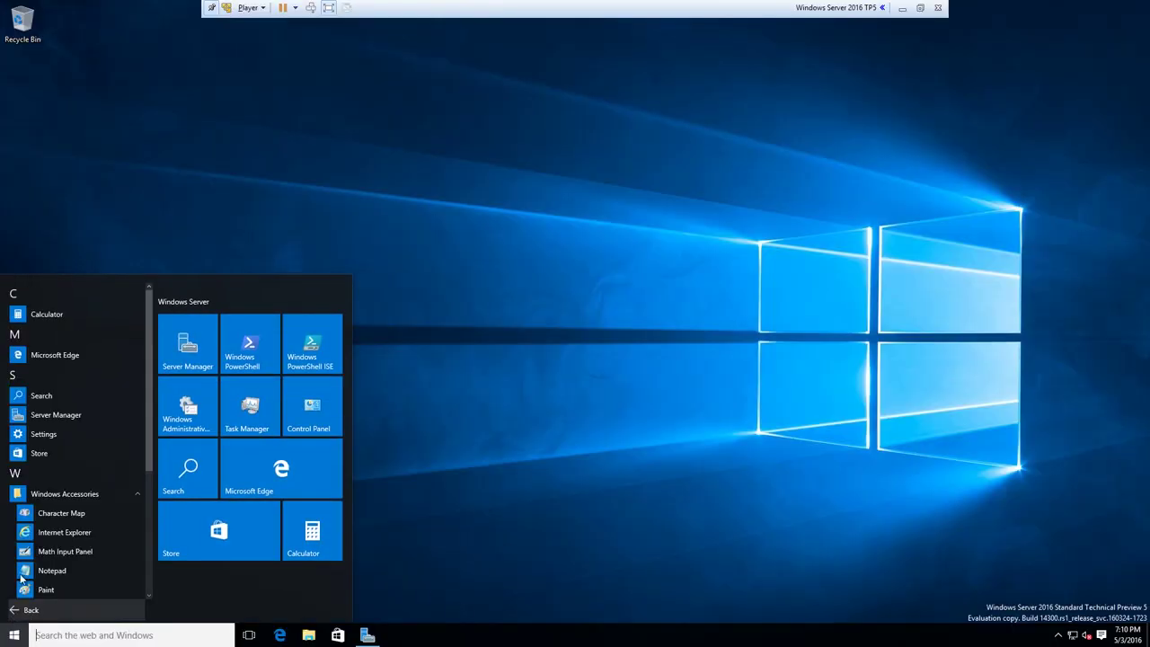
pyautogui.scroll(-3, 109, 368)
pyautogui.click(95, 310)
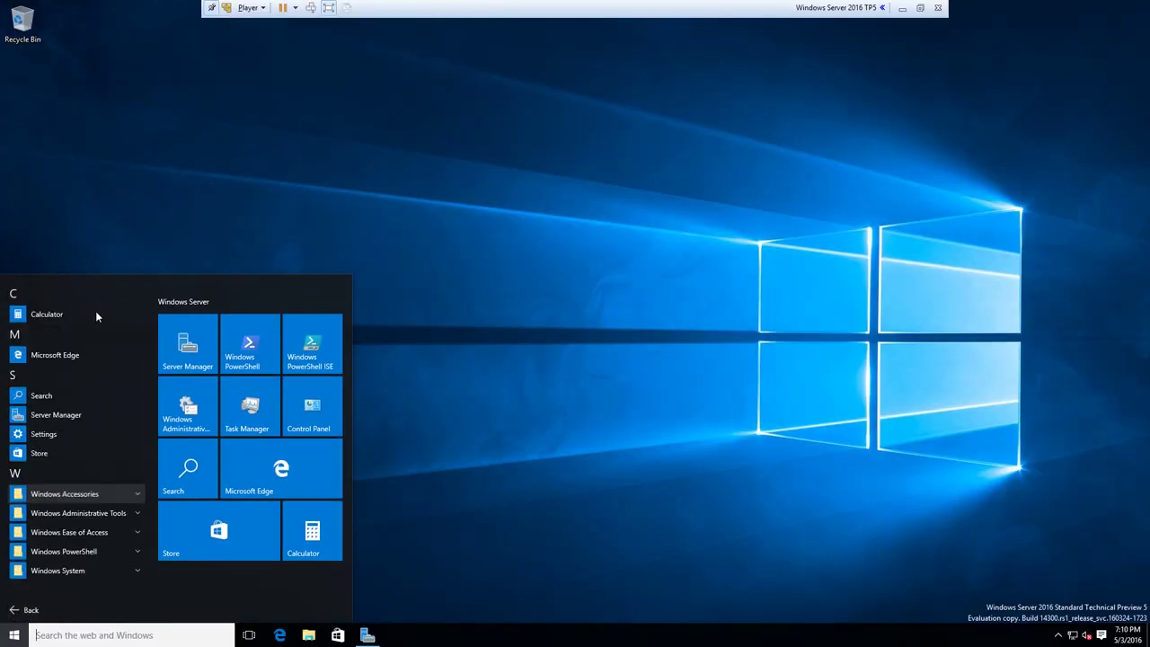
pyautogui.click(121, 497)
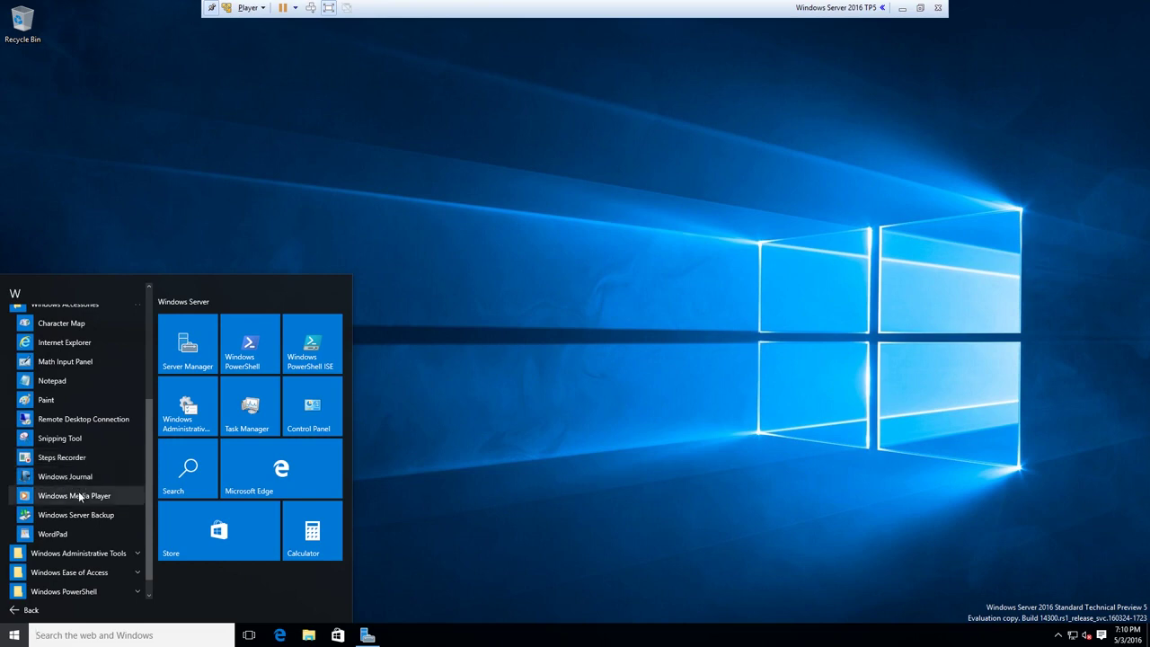
pyautogui.click(117, 496)
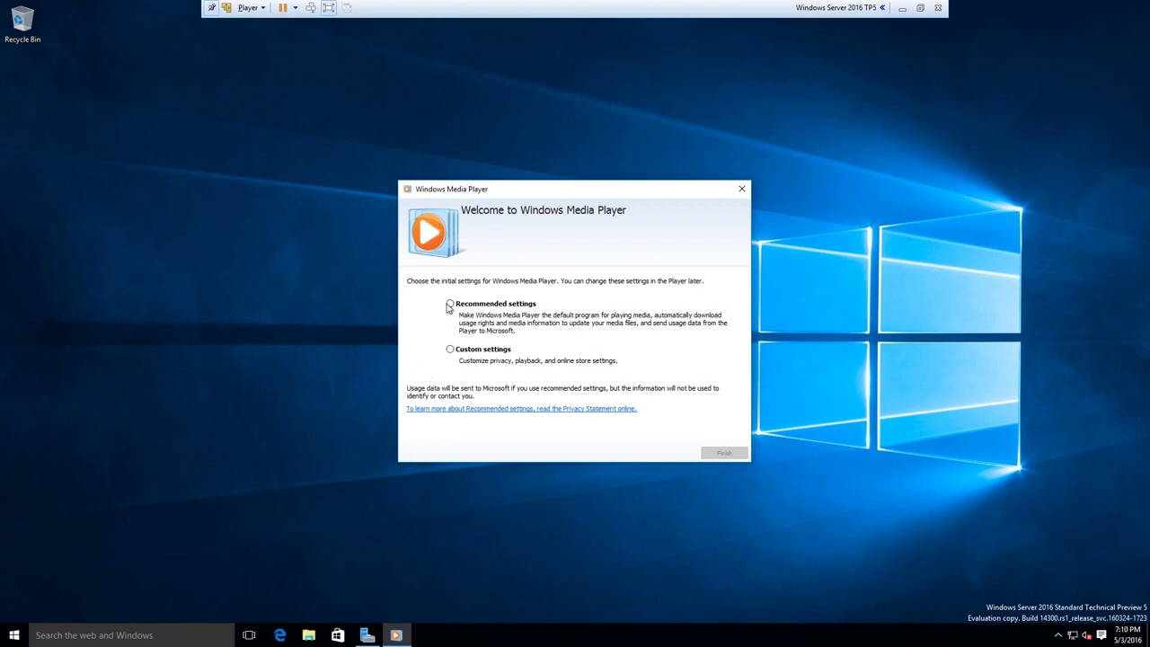
# - Complete the Windows Media Player setup with Recommended settings and close the player
pyautogui.click(485, 305)
pyautogui.click(723, 453)
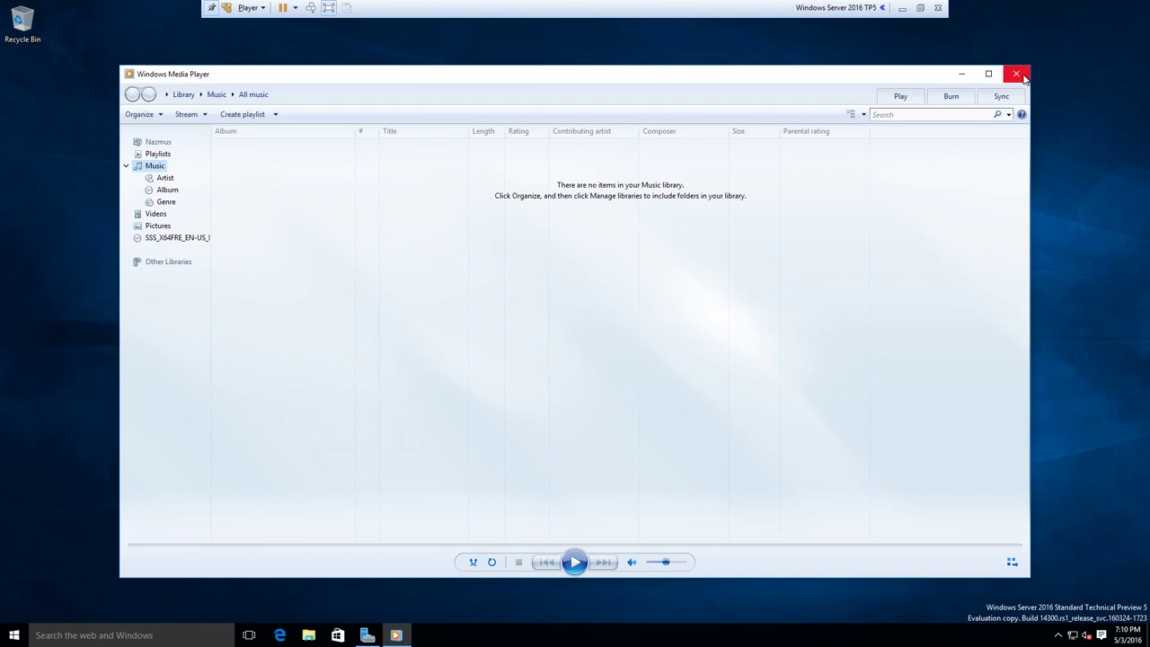
pyautogui.click(1023, 79)
# - Open the Store on the server and search it for "groove music"
pyautogui.press('super')
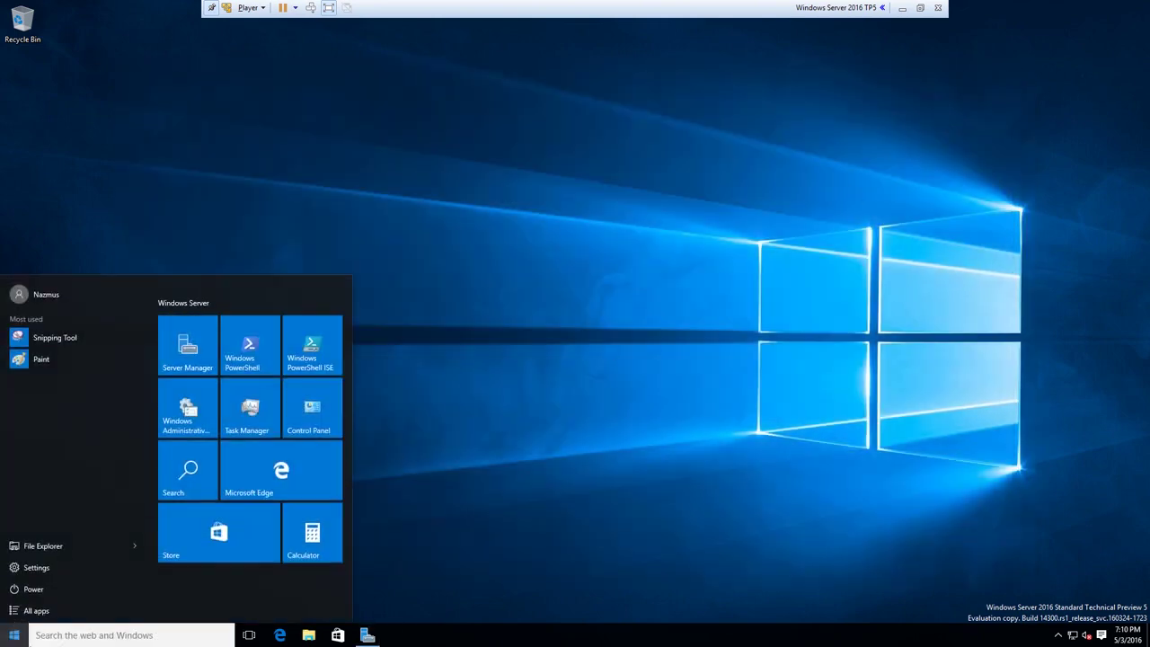
pyautogui.click(339, 634)
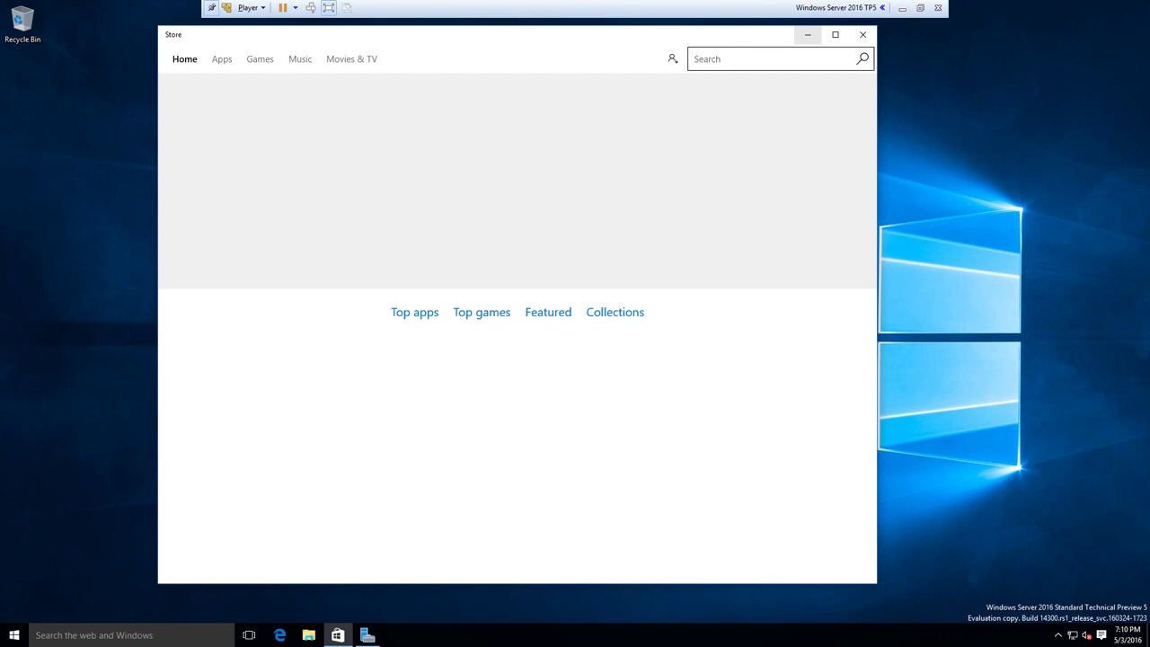
pyautogui.moveTo(708, 35); pyautogui.dragTo(747, 37)
pyautogui.click(760, 71)
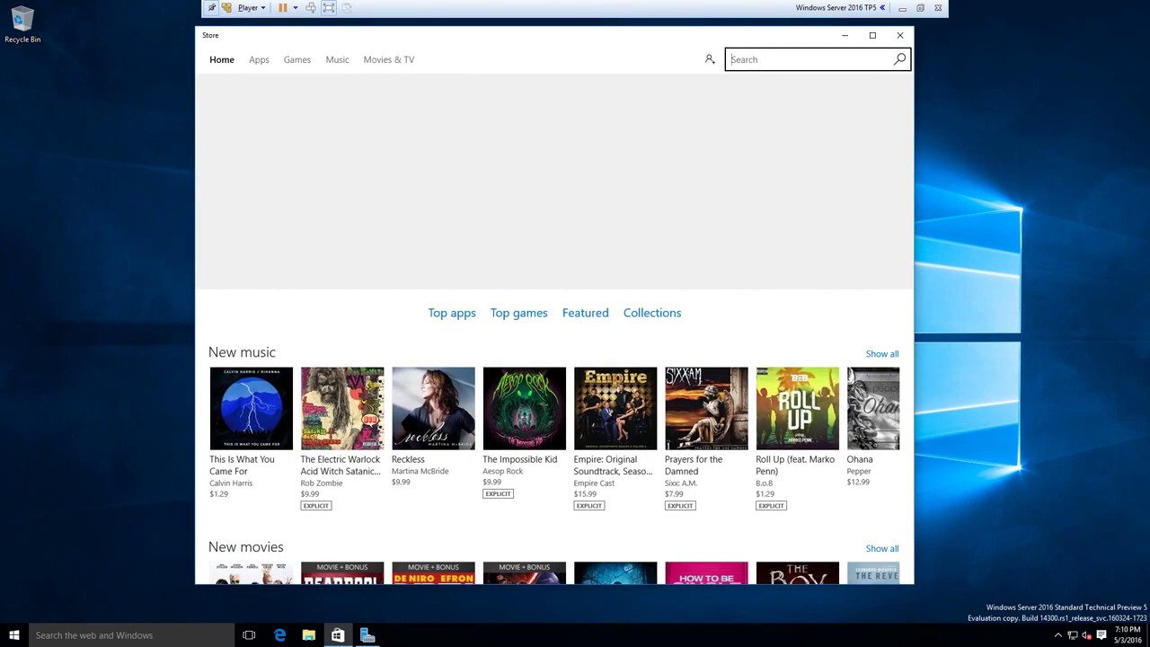
pyautogui.write('groove music')
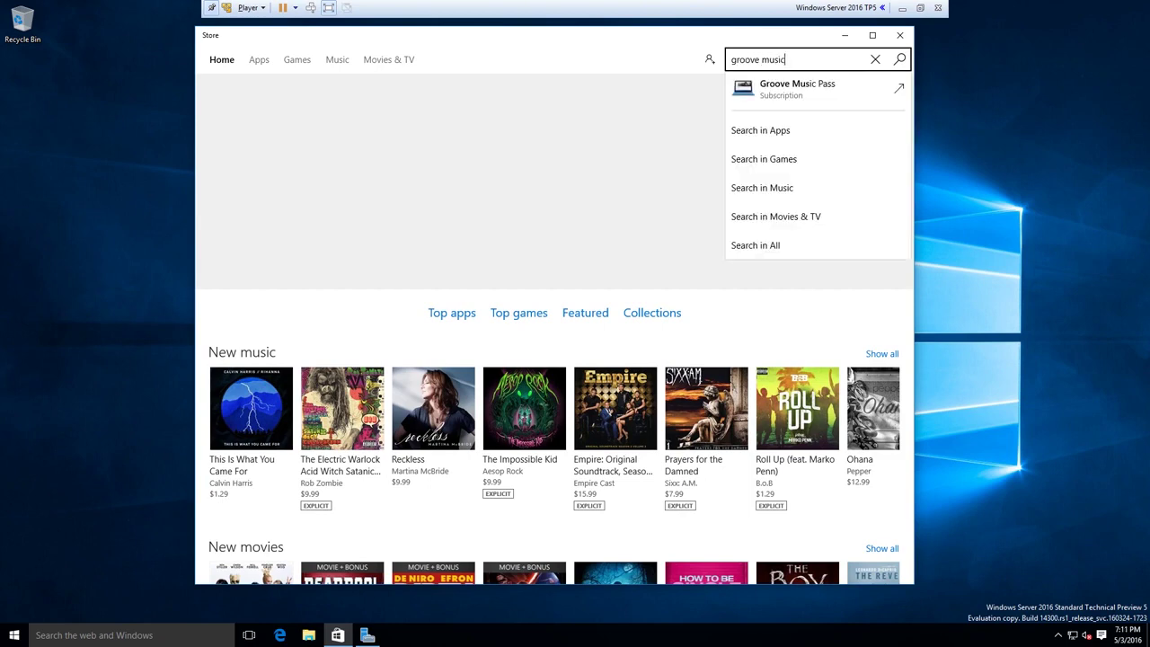
pyautogui.press('Return')
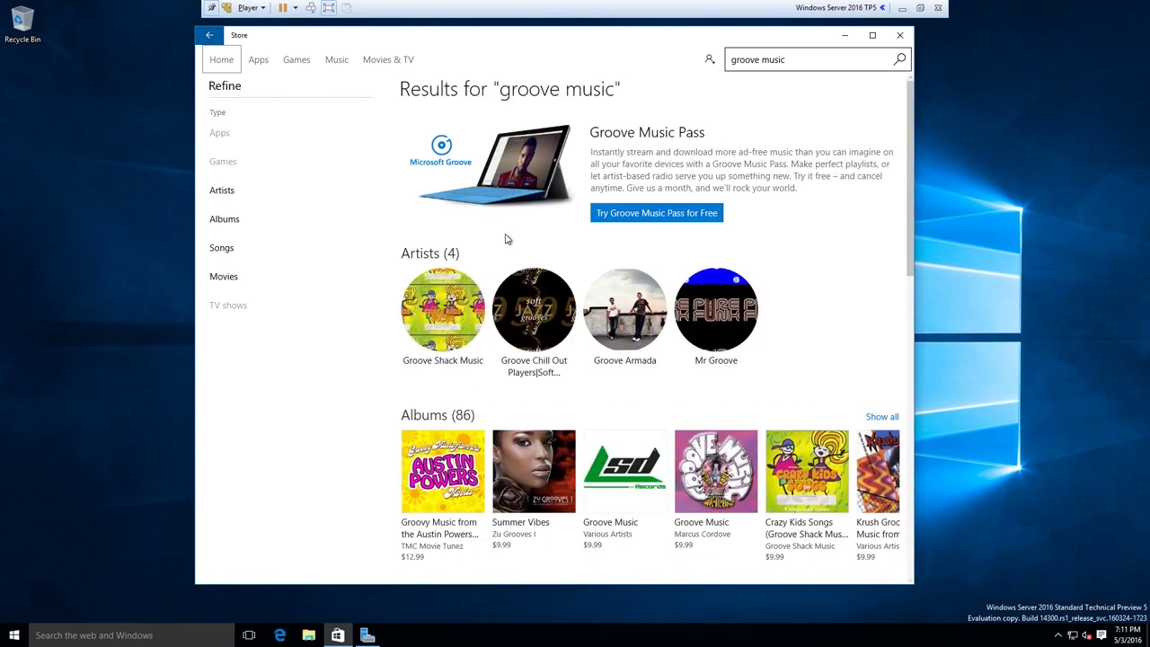
# - Look through the Groove Music search results and the Store's Home, Apps and Games sections, and close the Store
pyautogui.scroll(-5, 506, 239)
pyautogui.scroll(5, 506, 239)
pyautogui.click(224, 61)
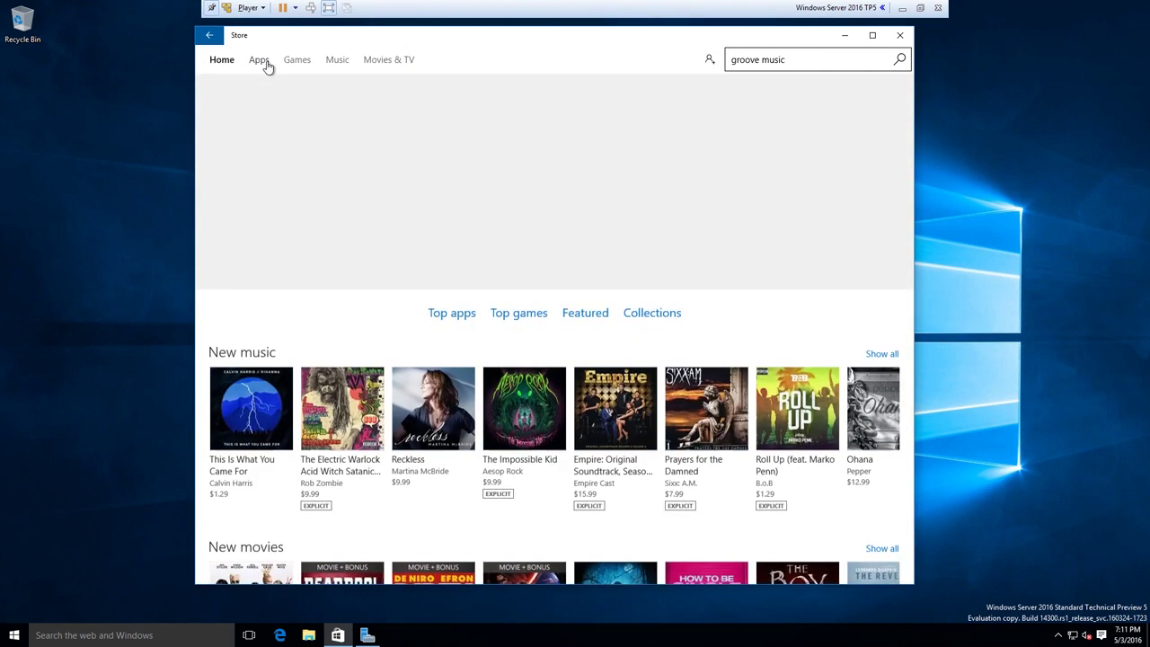
pyautogui.click(265, 64)
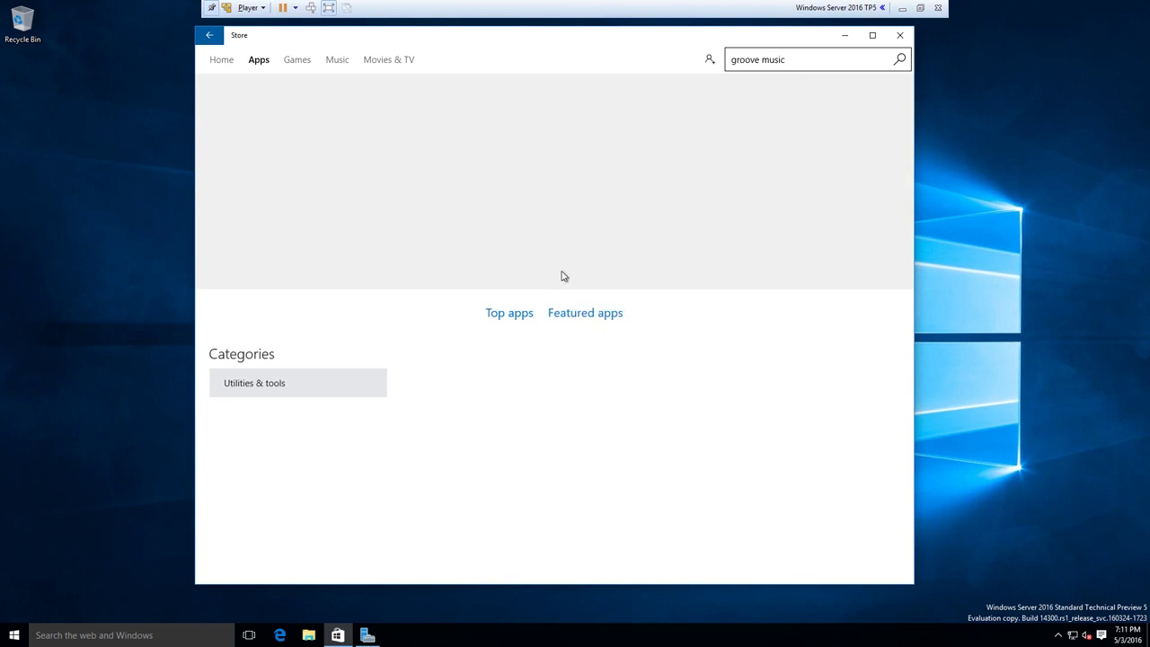
pyautogui.click(301, 60)
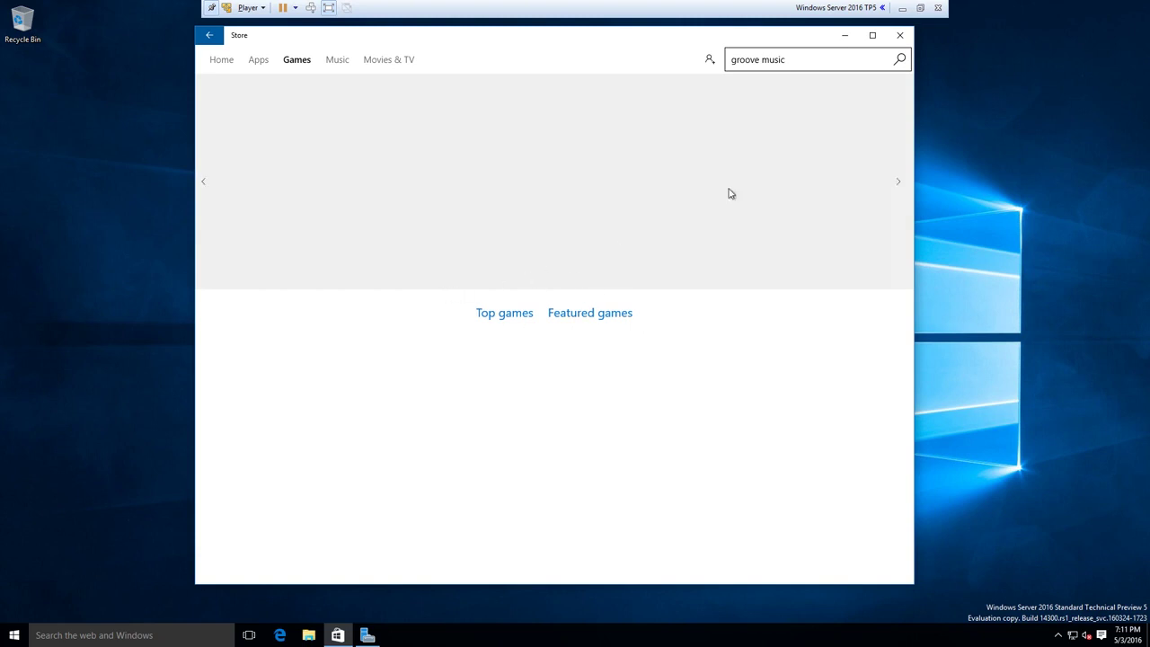
pyautogui.click(901, 36)
pyautogui.click(15, 636)
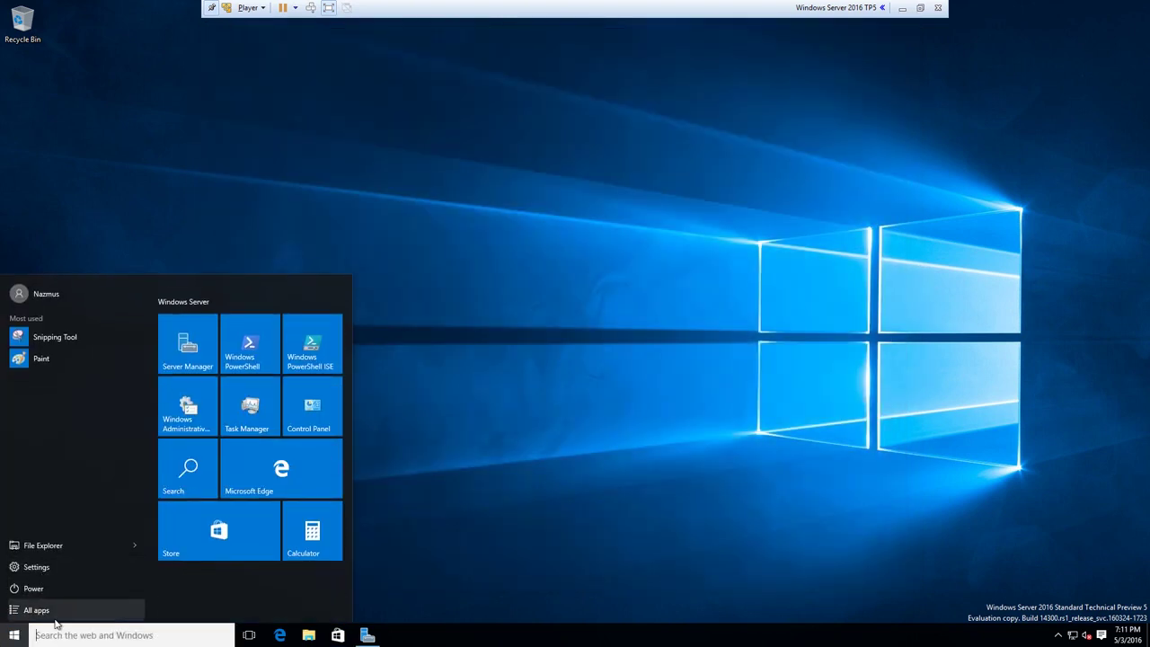
pyautogui.click(540, 255)
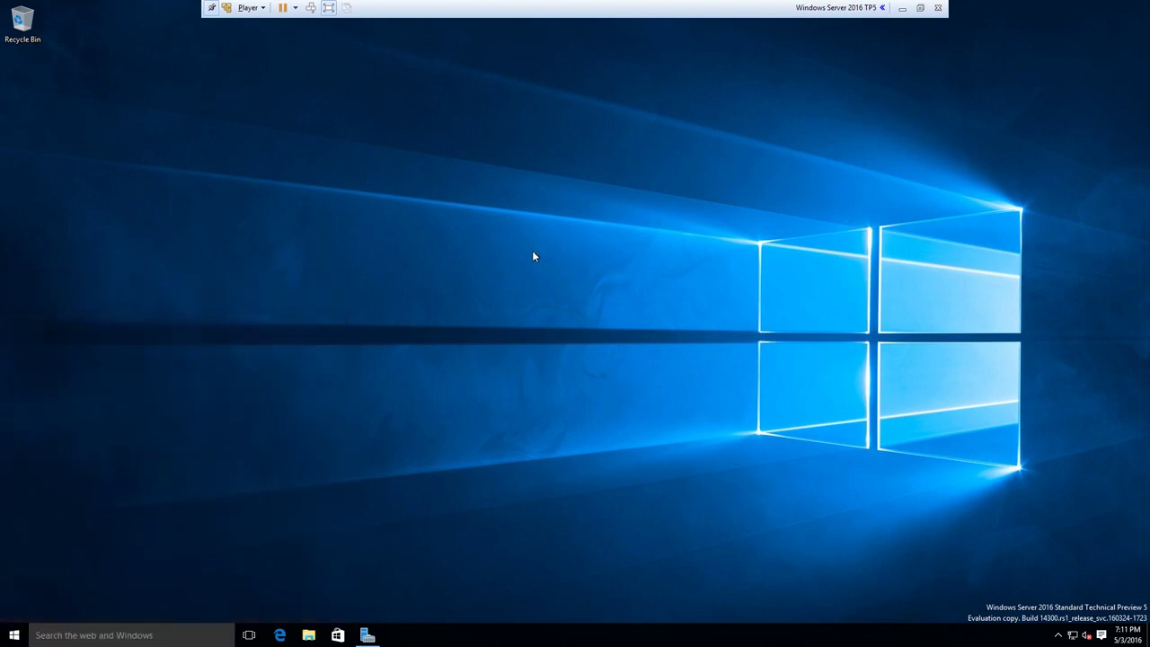
pyautogui.press('super')
pyautogui.click(123, 640)
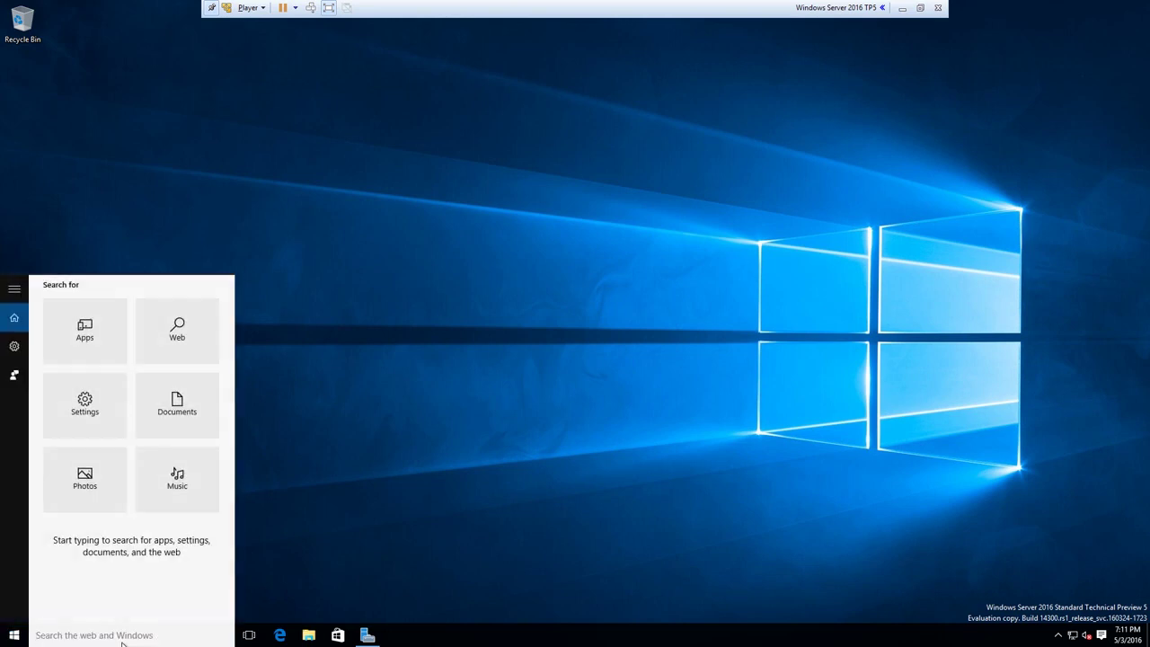
pyautogui.write('powershell')
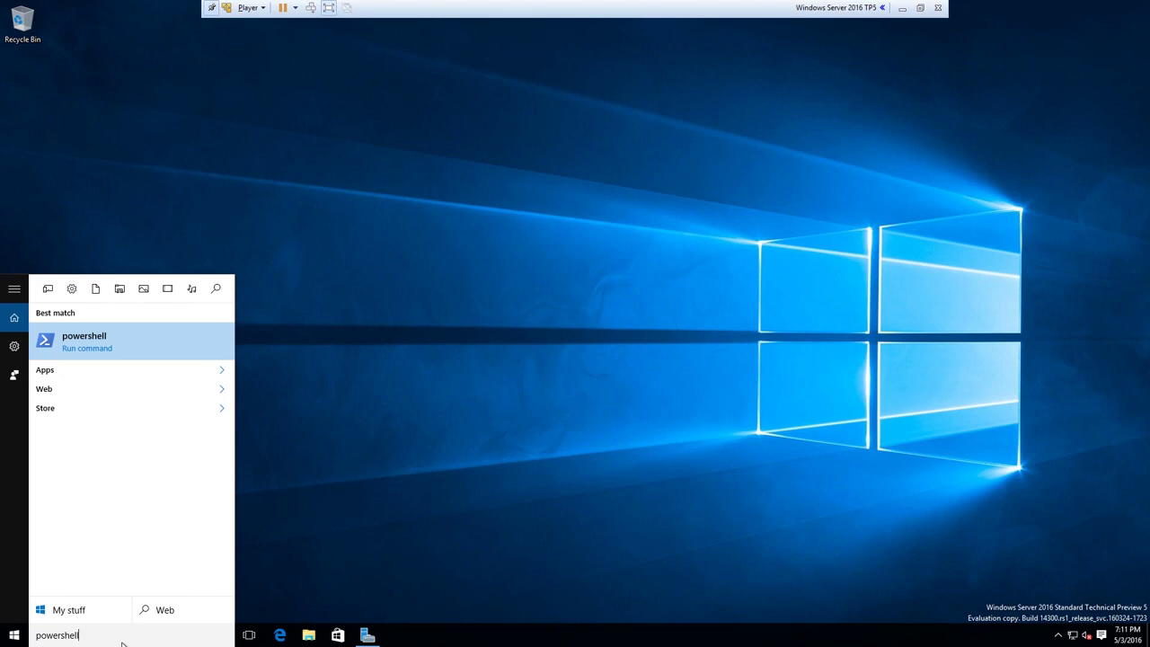
pyautogui.press('Return')
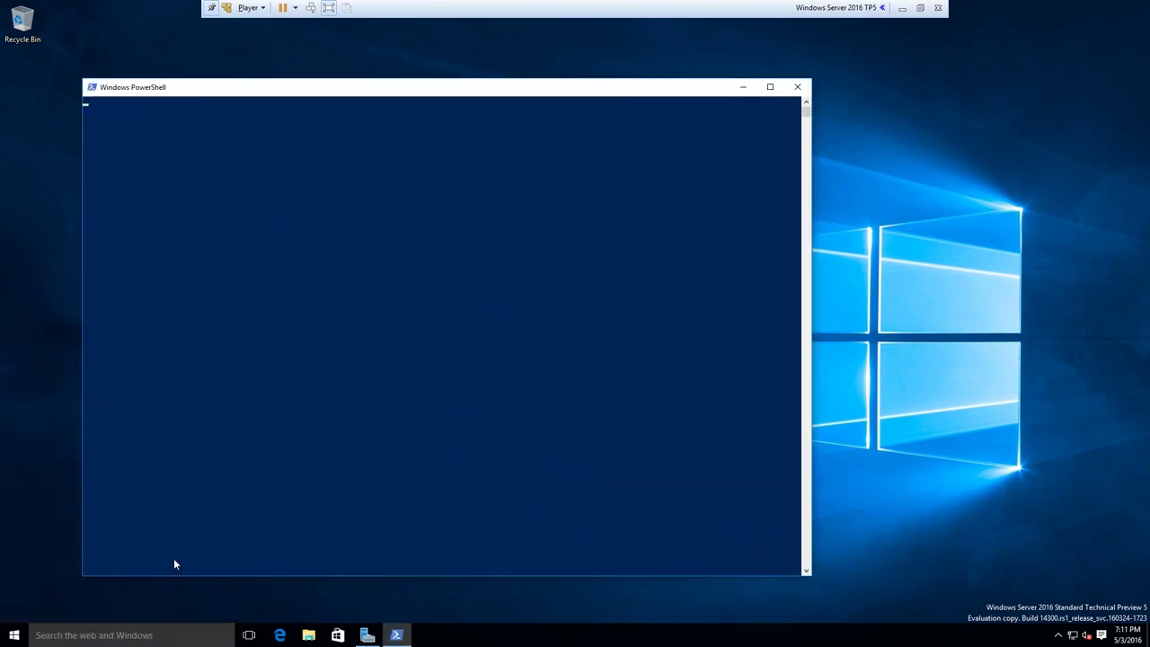
pyautogui.click(797, 86)
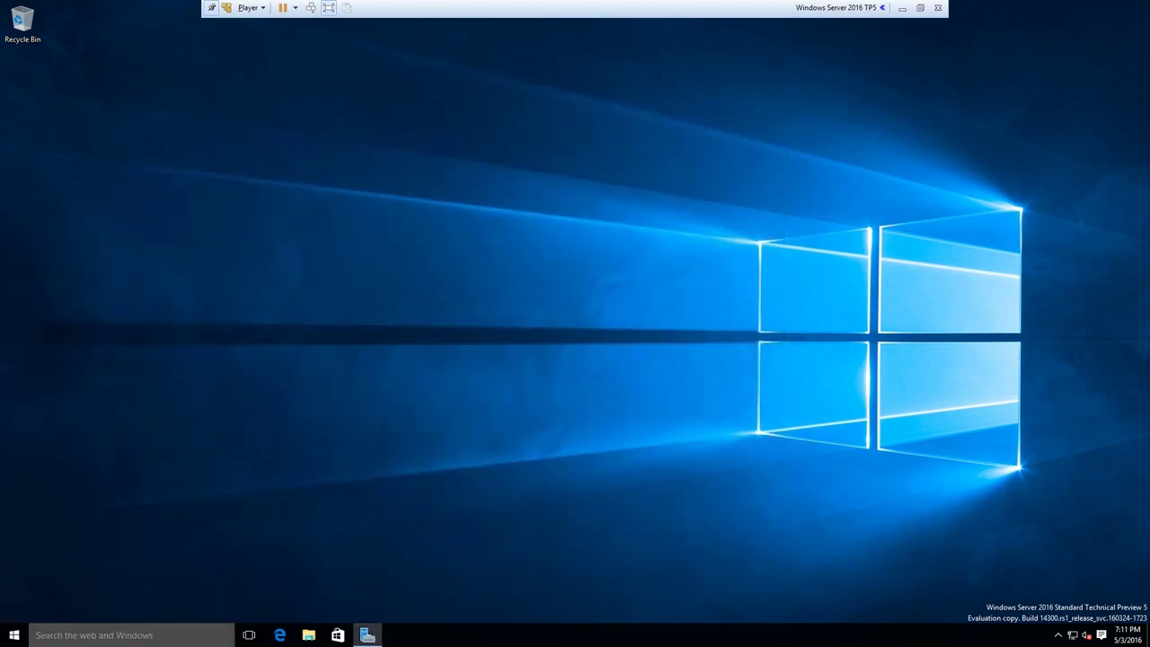
# - Search the server for "powersh", run Windows PowerShell as administrator with elevation approved, and move its window toward the middle of the desktop
pyautogui.click(114, 633)
pyautogui.write('powersh')
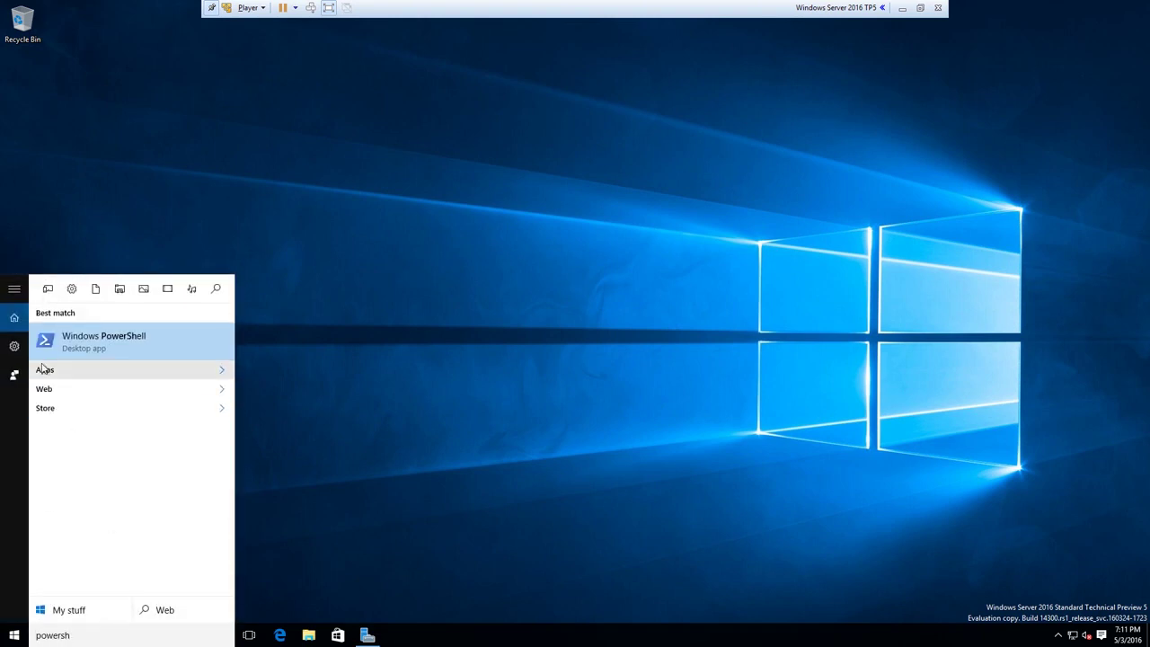
pyautogui.rightClick(193, 345)
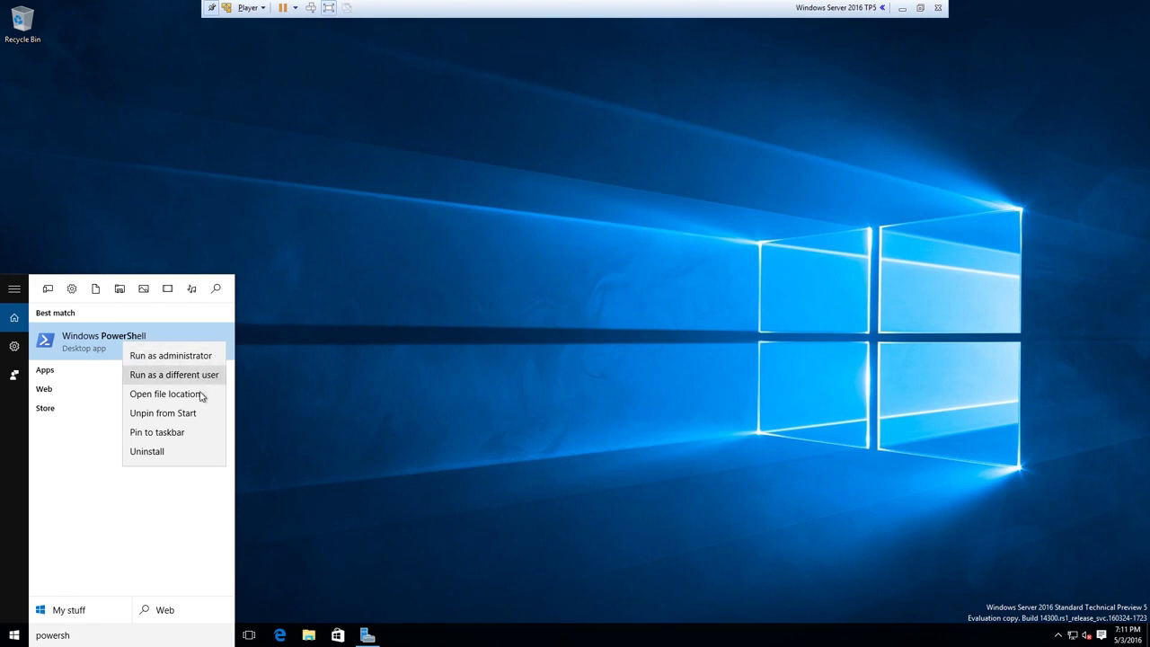
pyautogui.click(196, 363)
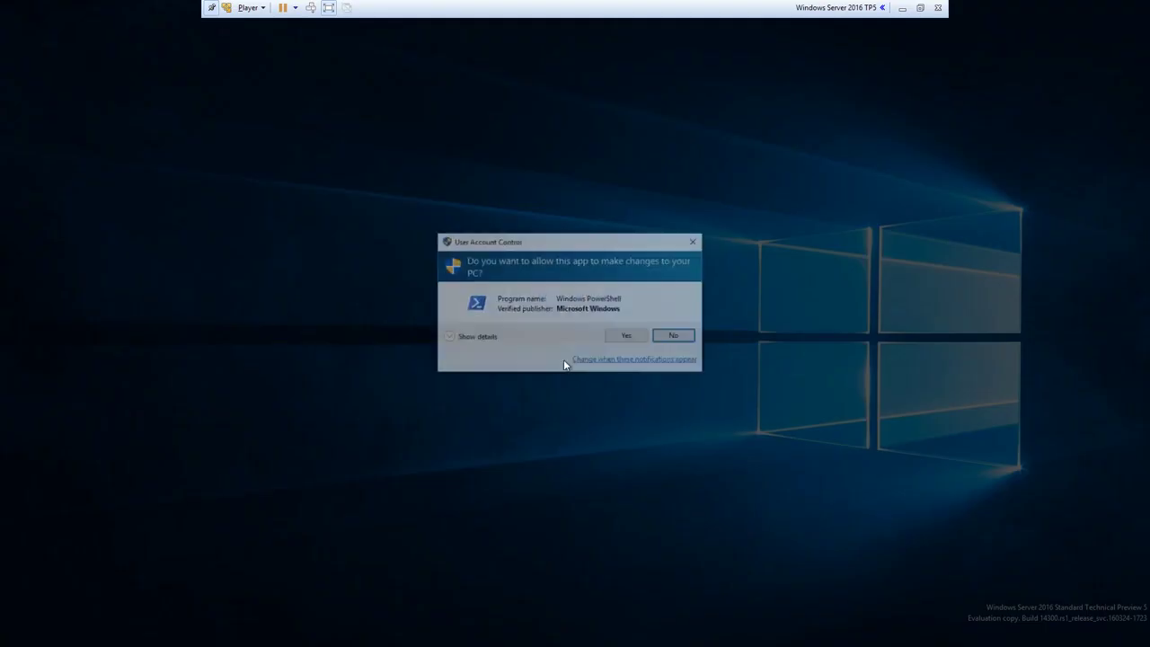
pyautogui.click(629, 338)
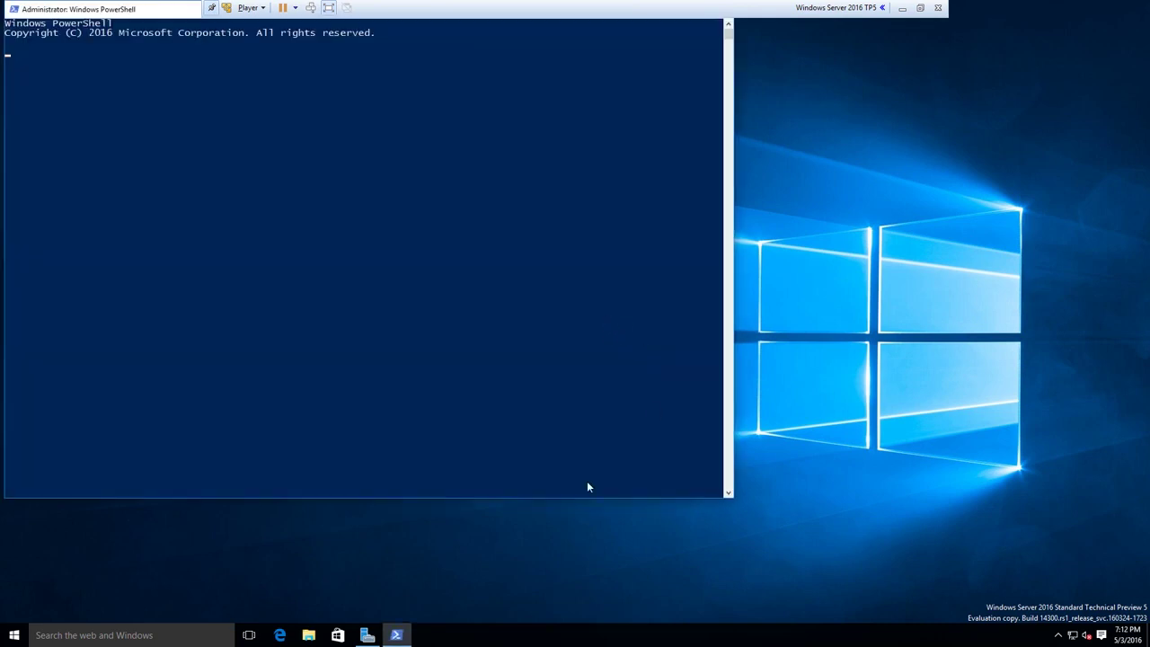
pyautogui.moveTo(125, 16); pyautogui.dragTo(391, 79)
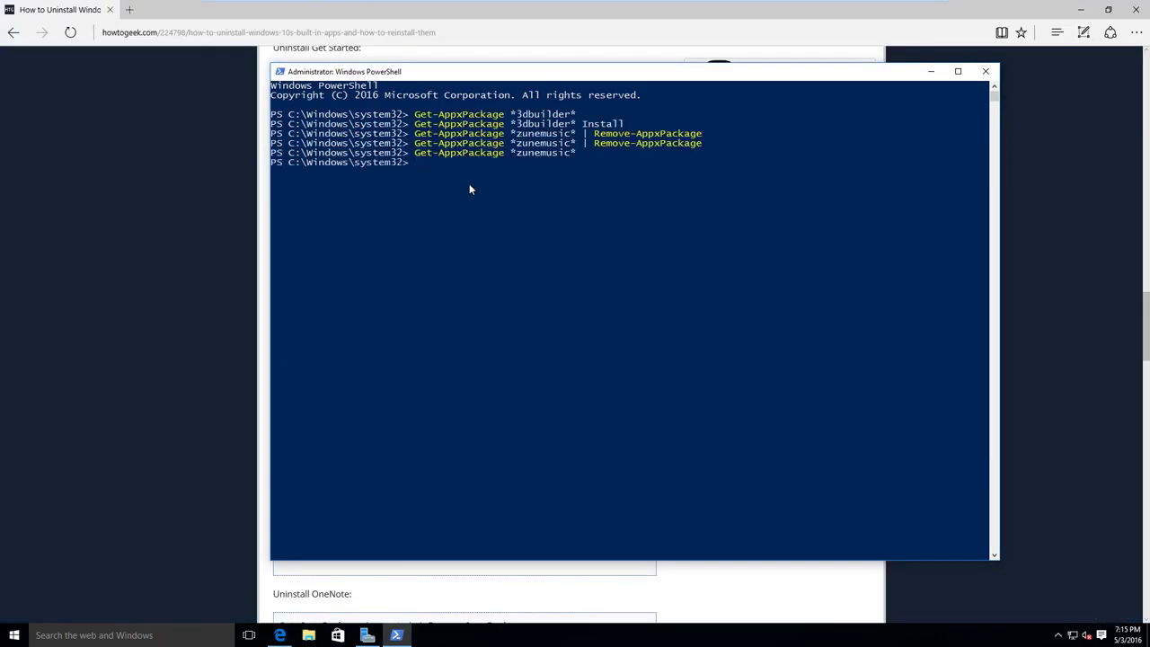
# - Try to install Groove Music with "Get-AppxPackage *zunemusic* | Install-AppPackage" and close PowerShell
pyautogui.press('Up')
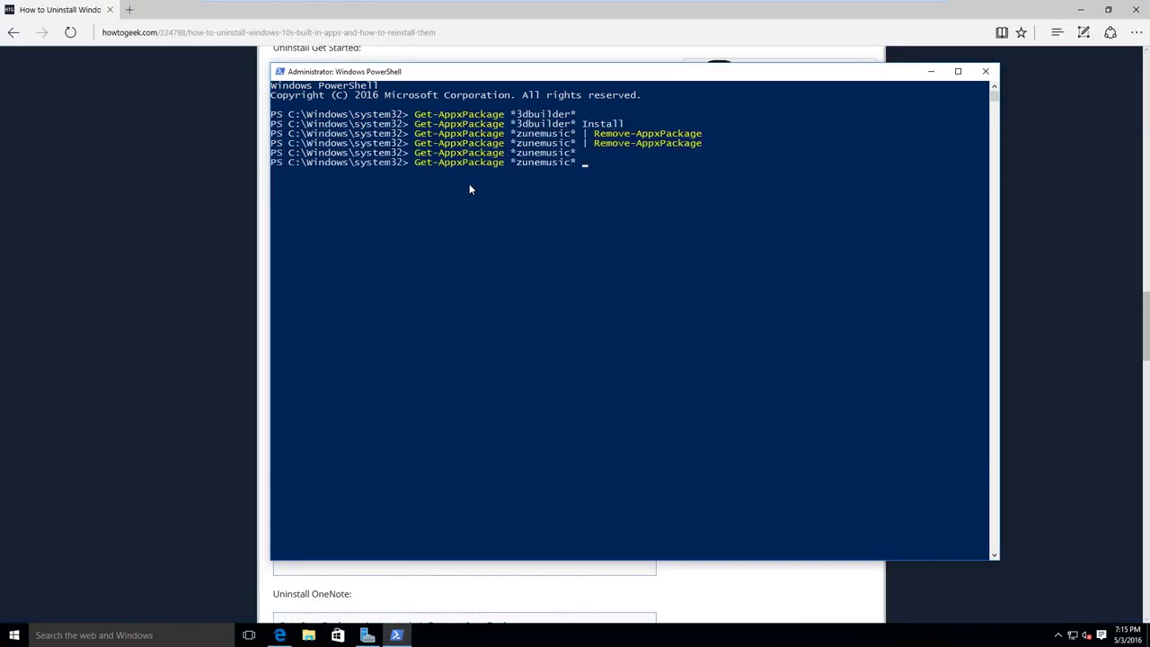
pyautogui.write('| Install-AppPackage')
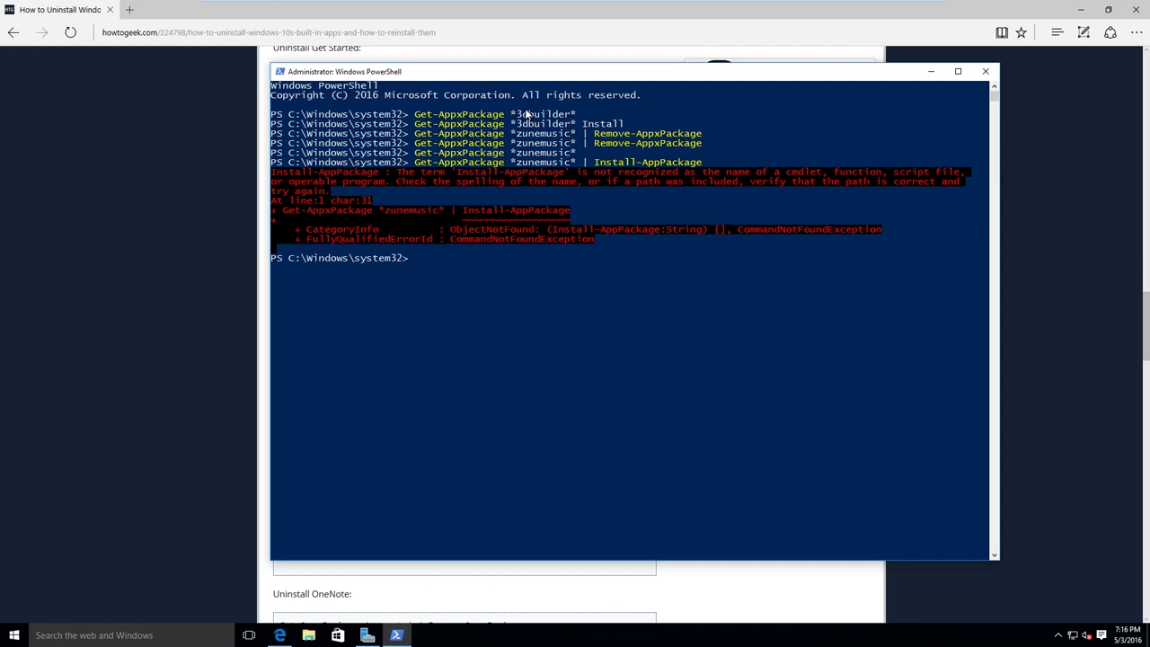
pyautogui.click(986, 72)
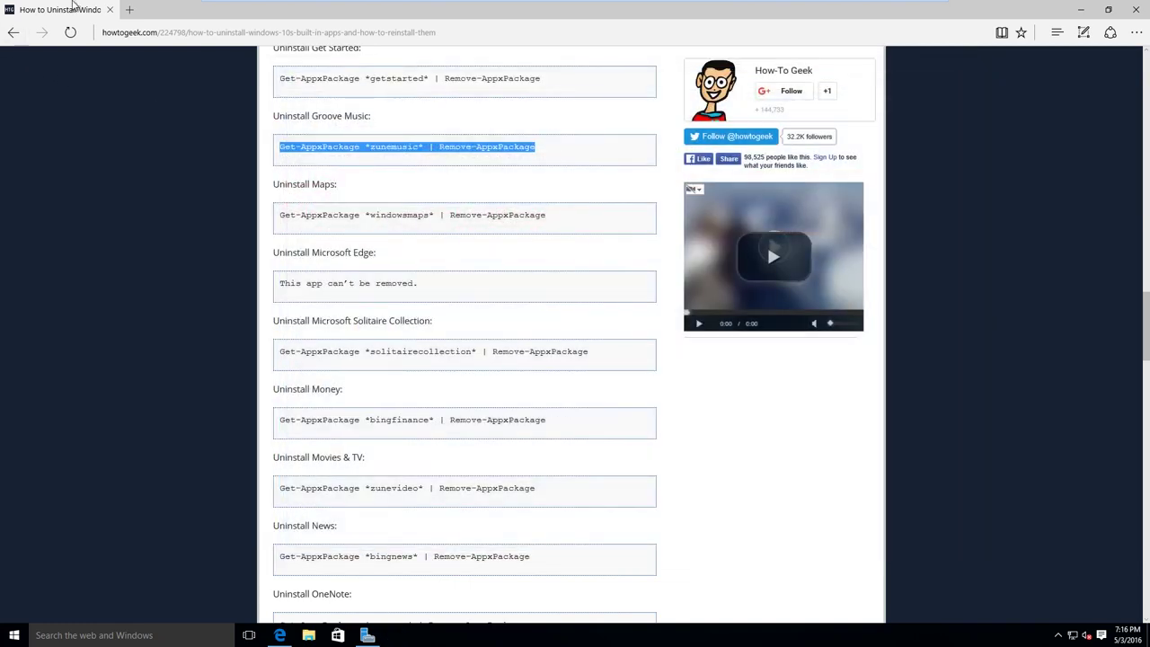
# - Close Microsoft Edge with all its tabs and open the server's Start menu
pyautogui.scroll(15, 82, 377)
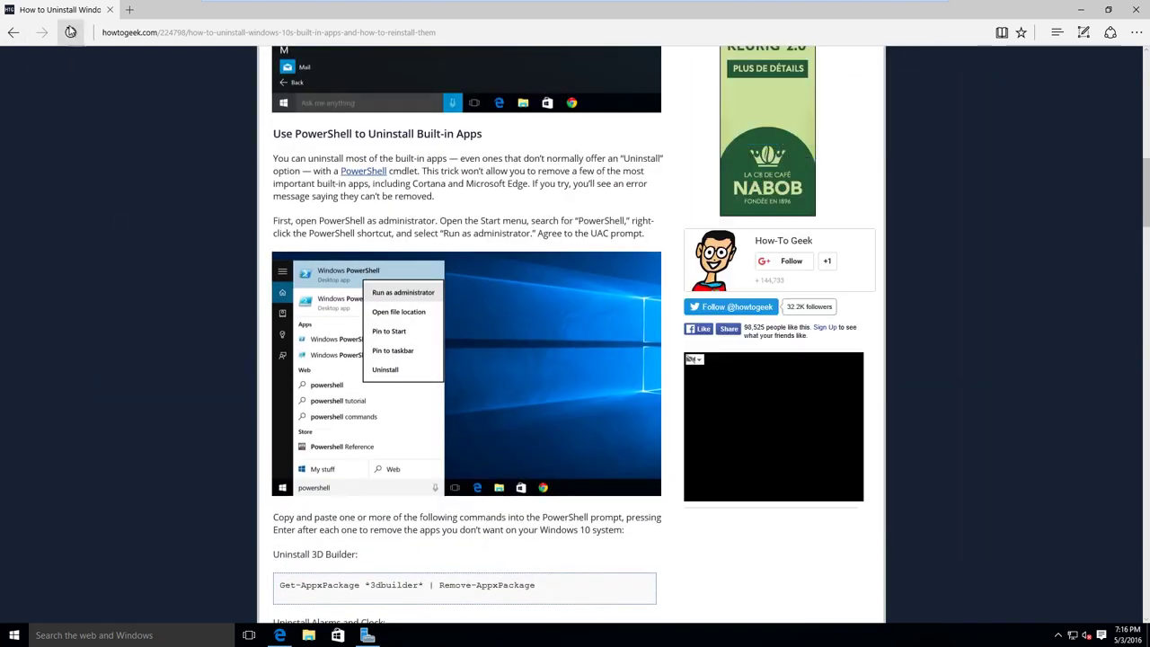
pyautogui.click(130, 10)
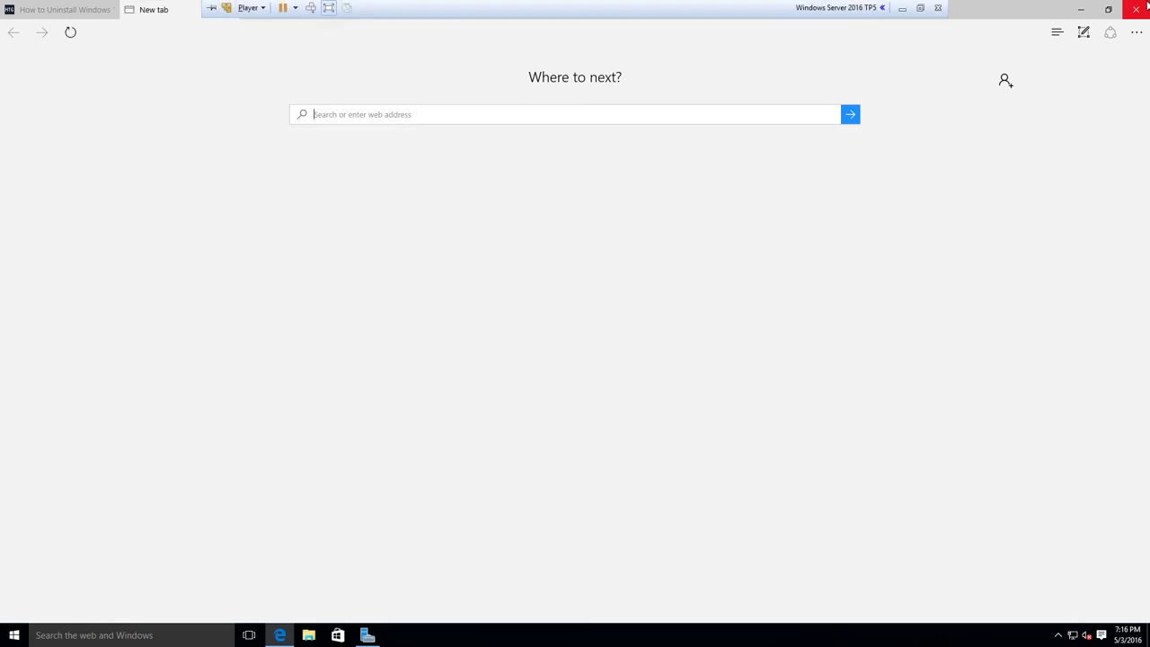
pyautogui.click(1137, 8)
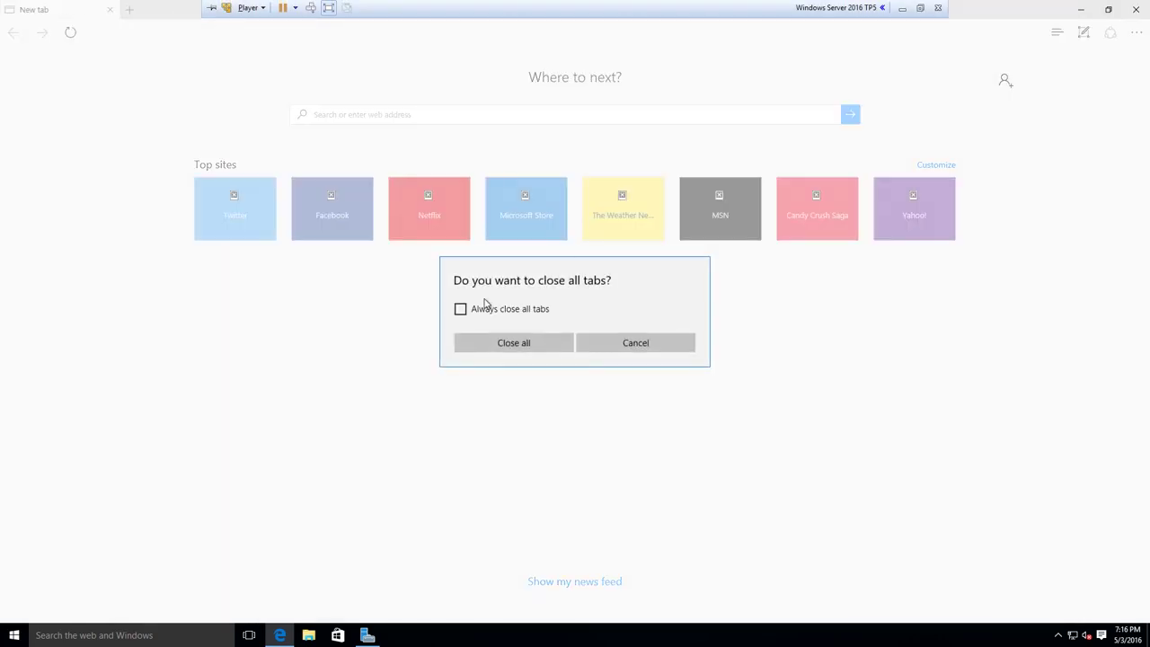
pyautogui.click(483, 341)
pyautogui.rightClick(471, 256)
pyautogui.click(499, 292)
pyautogui.click(14, 636)
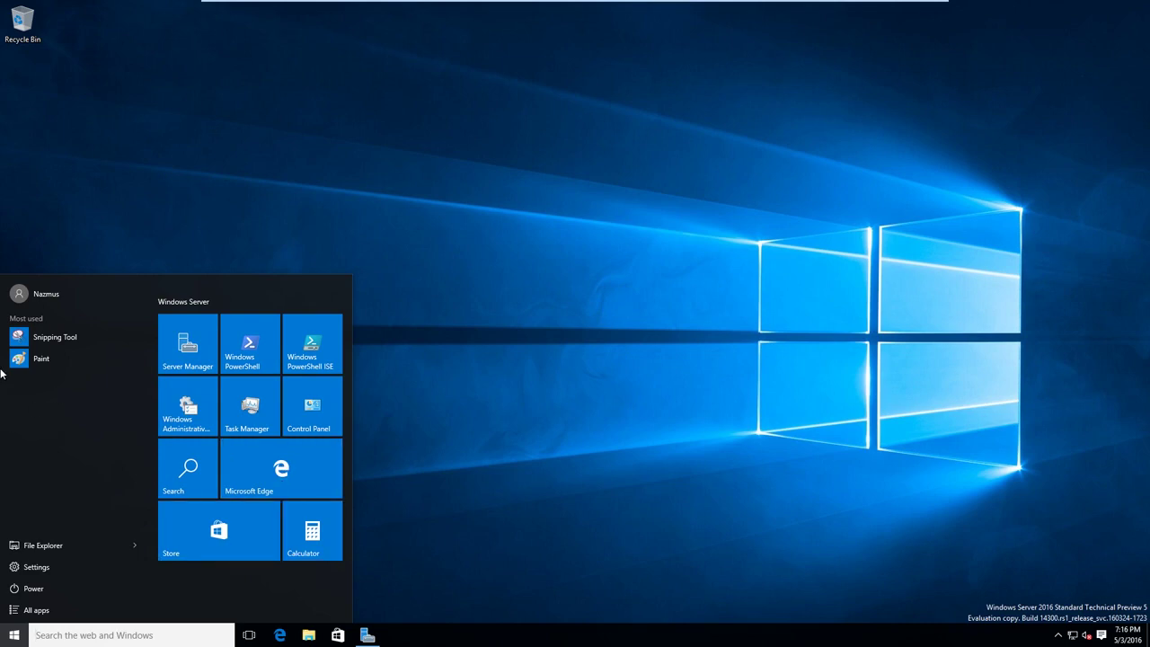
# - Look through the server's full app list, collapsing the Windows Accessories group, and close the Start menu
pyautogui.click(32, 610)
pyautogui.scroll(-5, 55, 586)
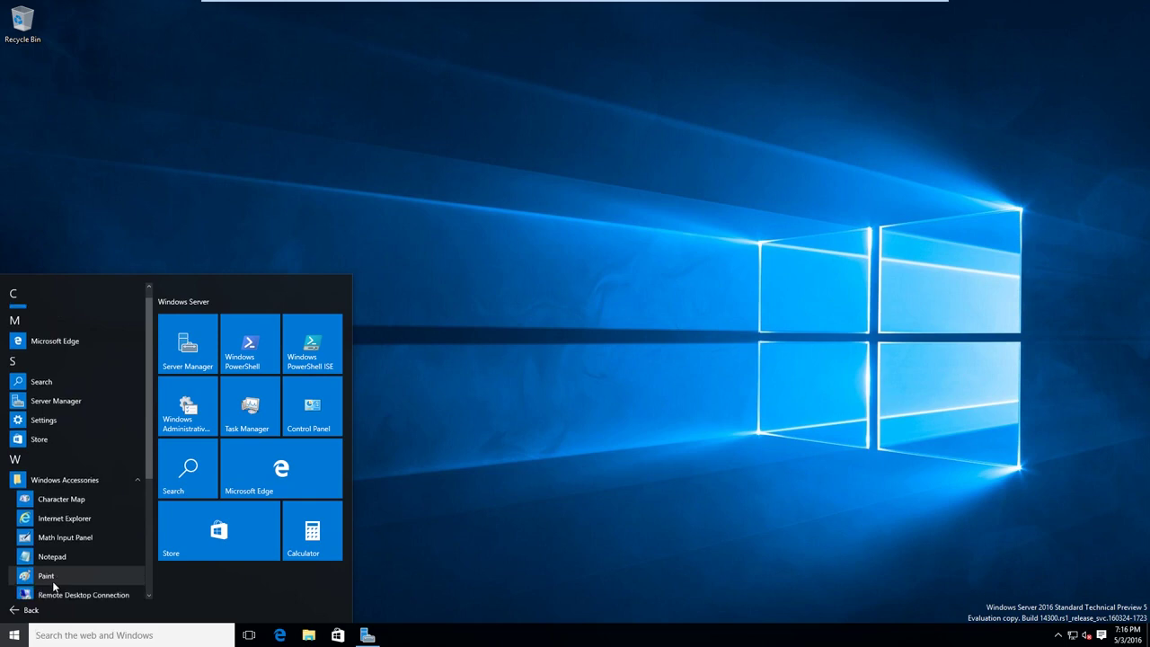
pyautogui.scroll(2, 54, 586)
pyautogui.click(49, 375)
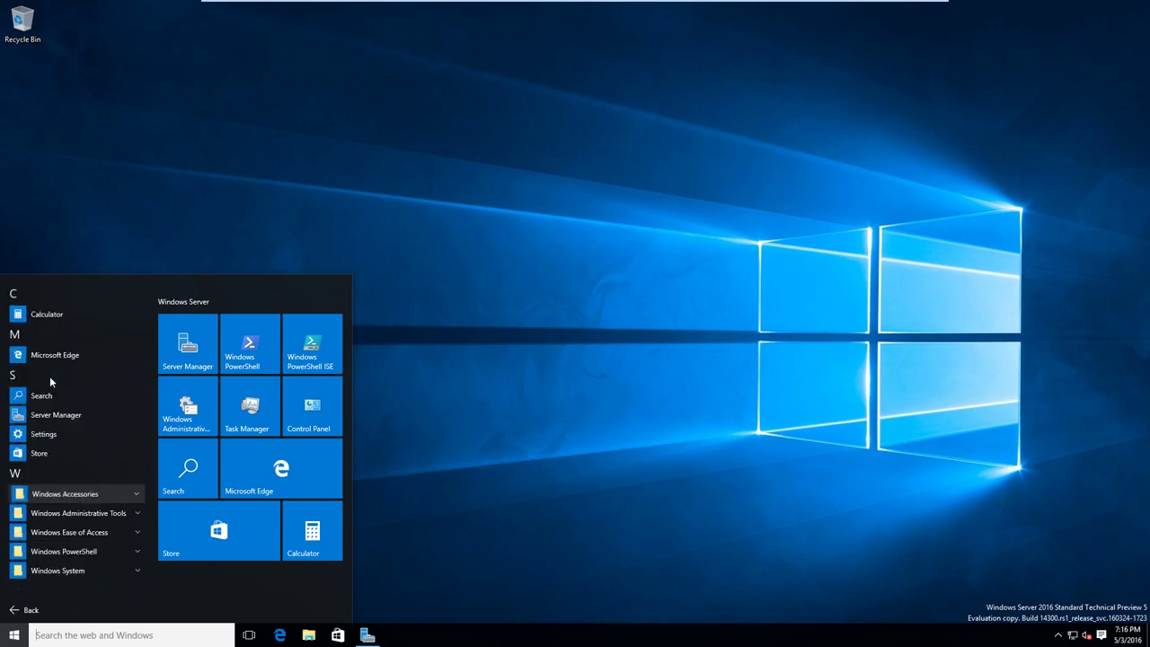
pyautogui.click(268, 186)
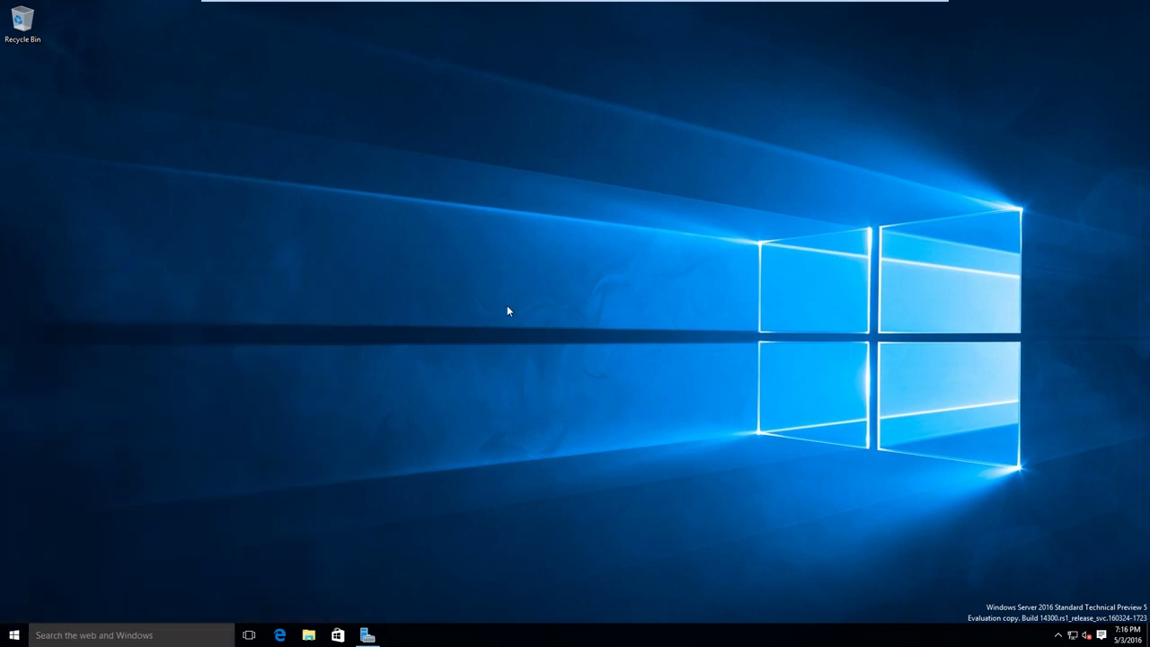
pyautogui.moveTo(583, 527); pyautogui.dragTo(1089, 629)
pyautogui.moveTo(716, 471); pyautogui.dragTo(1149, 622)
# - Open the server's Settings and view the Display and Taskbar pages of the System category
pyautogui.click(15, 636)
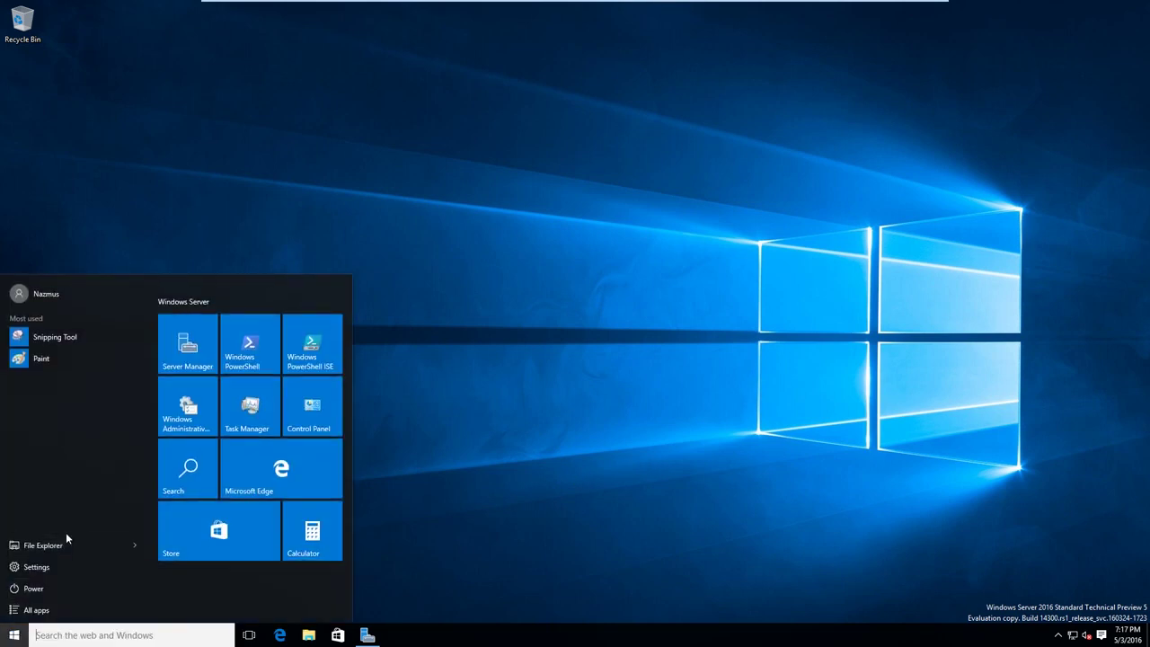
pyautogui.click(52, 557)
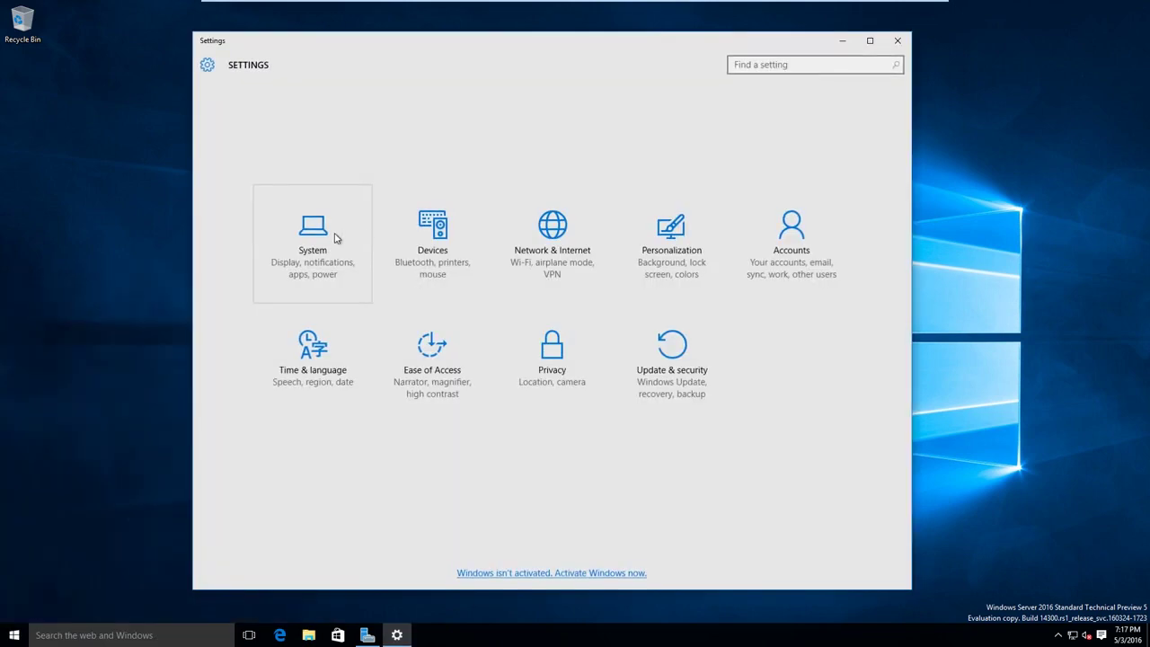
pyautogui.click(338, 236)
pyautogui.click(281, 118)
pyautogui.click(283, 89)
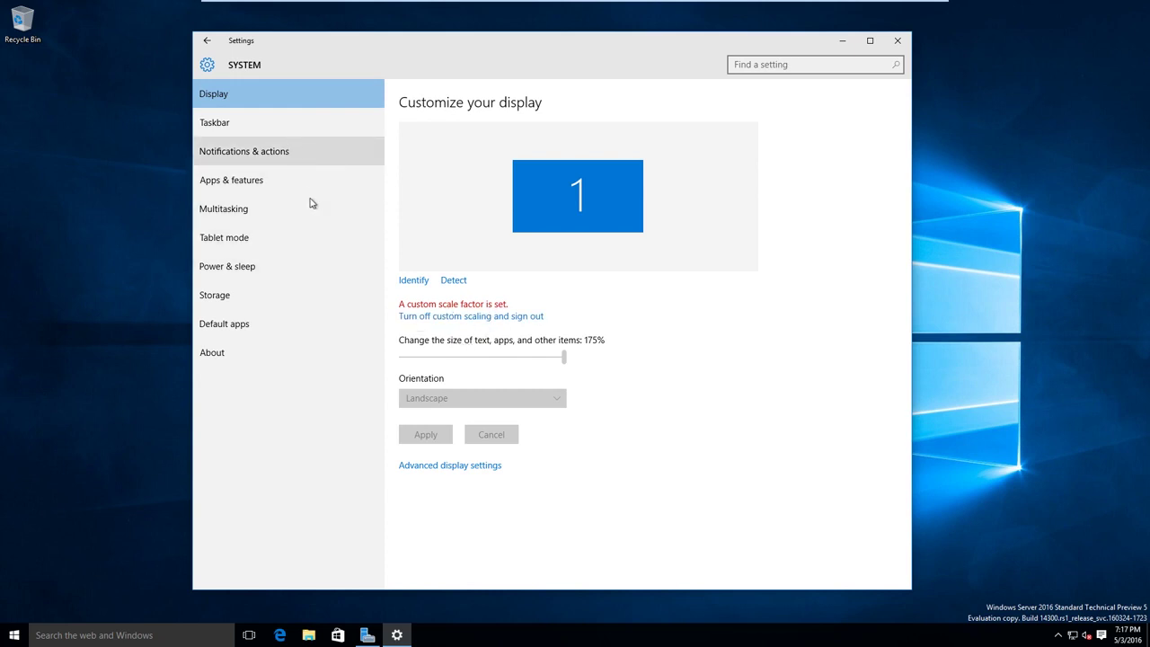
pyautogui.click(299, 128)
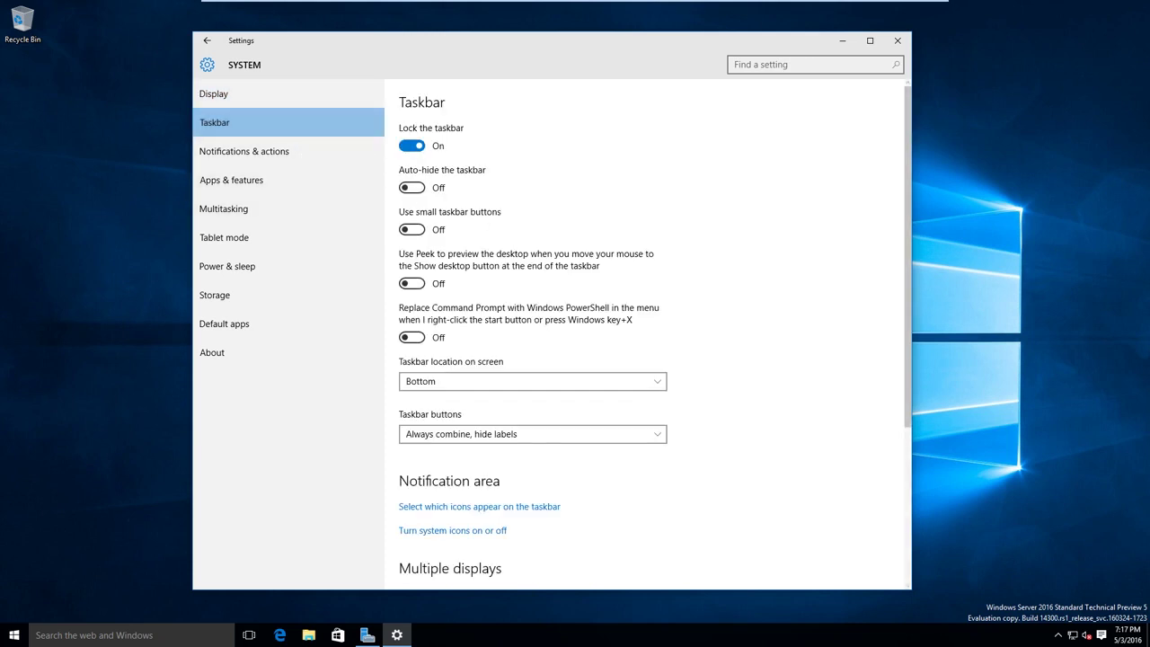
# - Open the server's Taskbar and Start Menu Properties dialog, move it over the Settings window and close it
pyautogui.click(665, 636)
pyautogui.rightClick(666, 637)
pyautogui.click(726, 618)
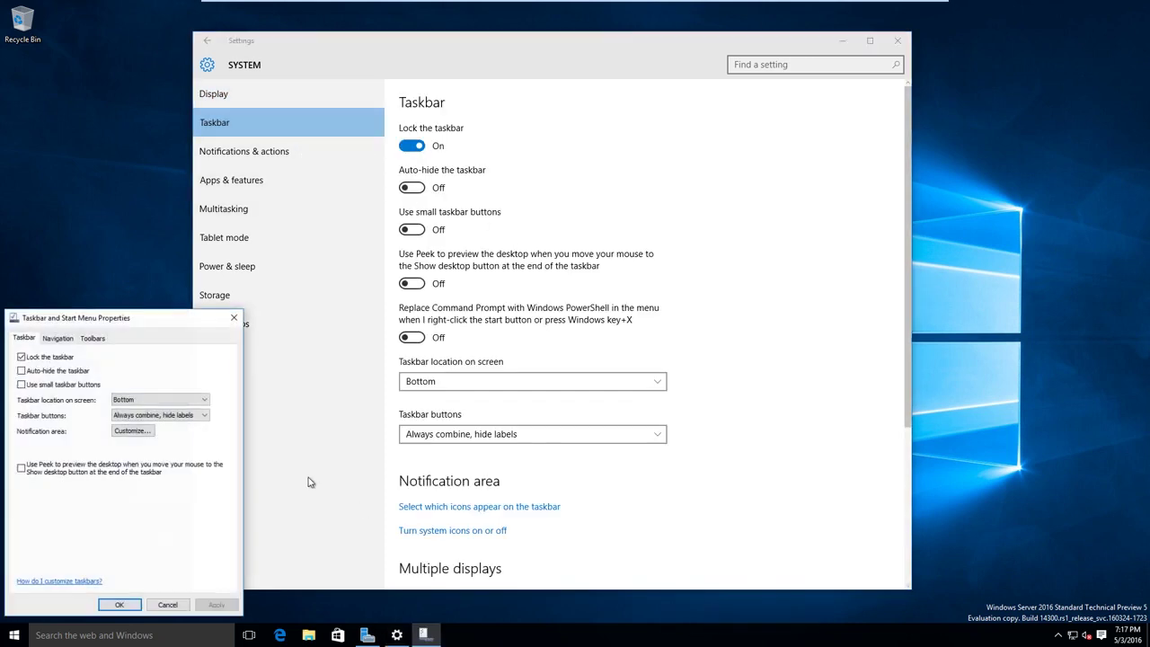
pyautogui.moveTo(174, 335); pyautogui.dragTo(466, 323)
pyautogui.click(655, 111)
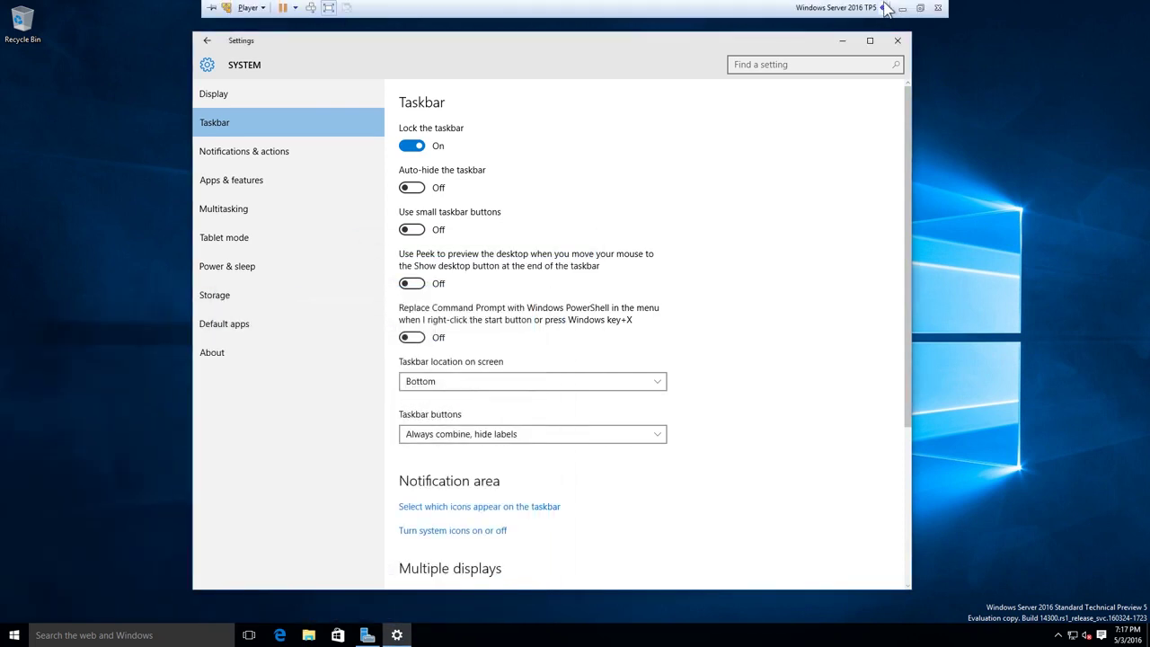
# - Switch to the Windows 10 host, view its taskbar settings for comparison, and close them
pyautogui.click(895, 10)
pyautogui.rightClick(710, 635)
pyautogui.click(739, 631)
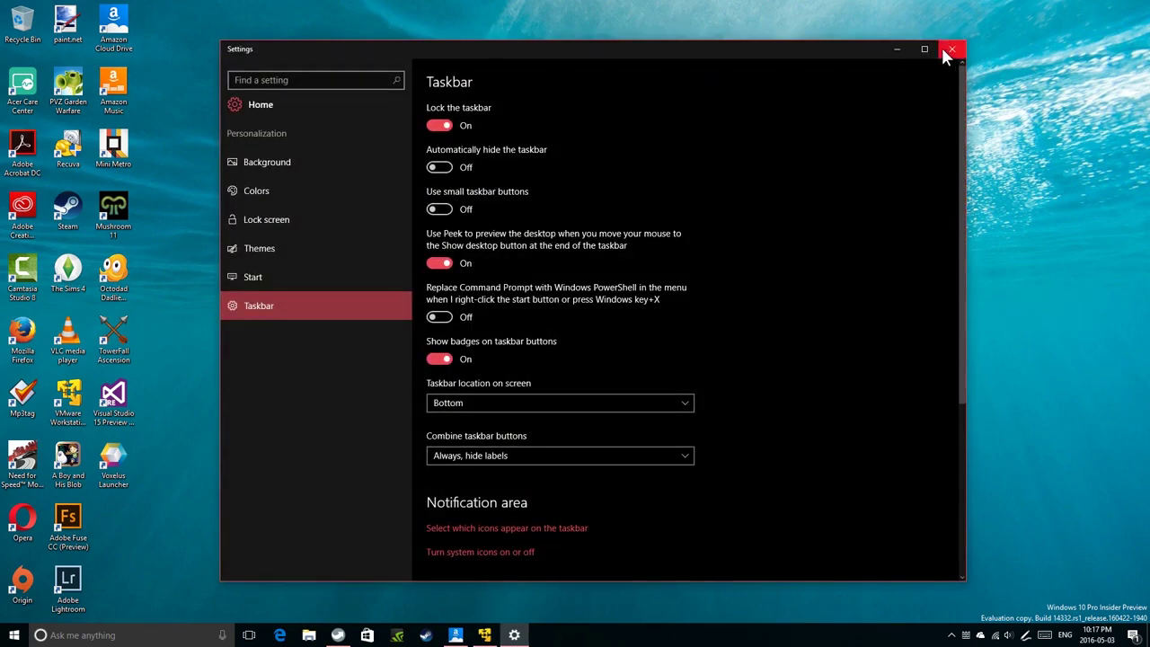
pyautogui.click(952, 51)
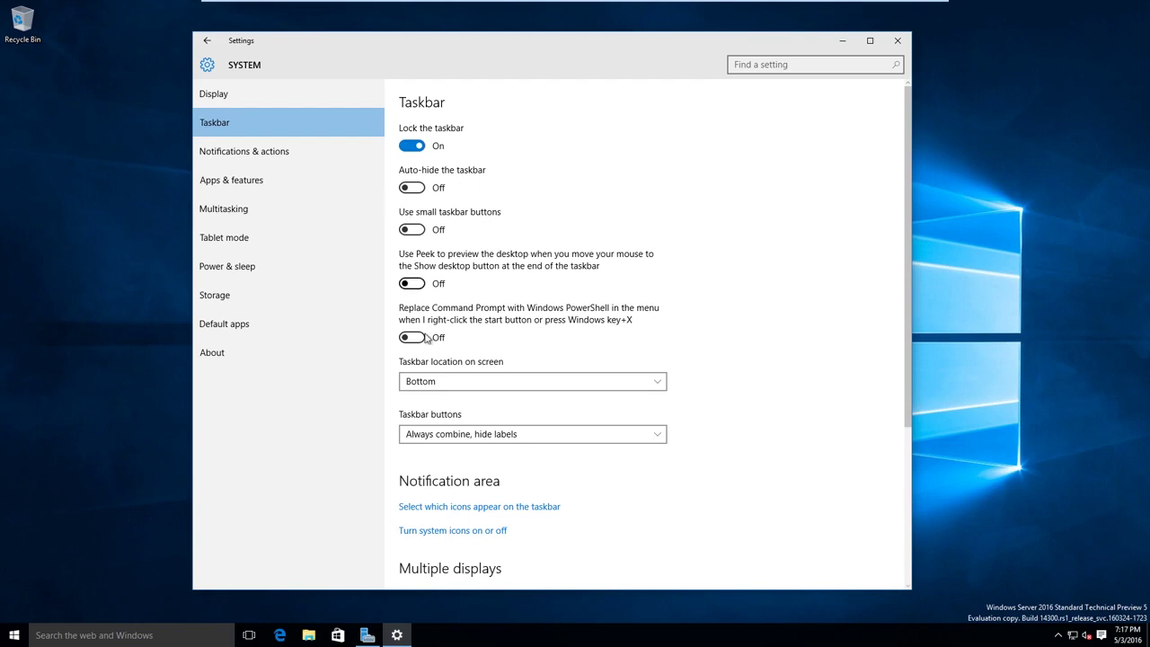
# - Look over the server's Taskbar settings page and compare it with the classic taskbar properties dialog, closing the dialog each time
pyautogui.scroll(-5, 427, 340)
pyautogui.scroll(5, 427, 339)
pyautogui.rightClick(562, 639)
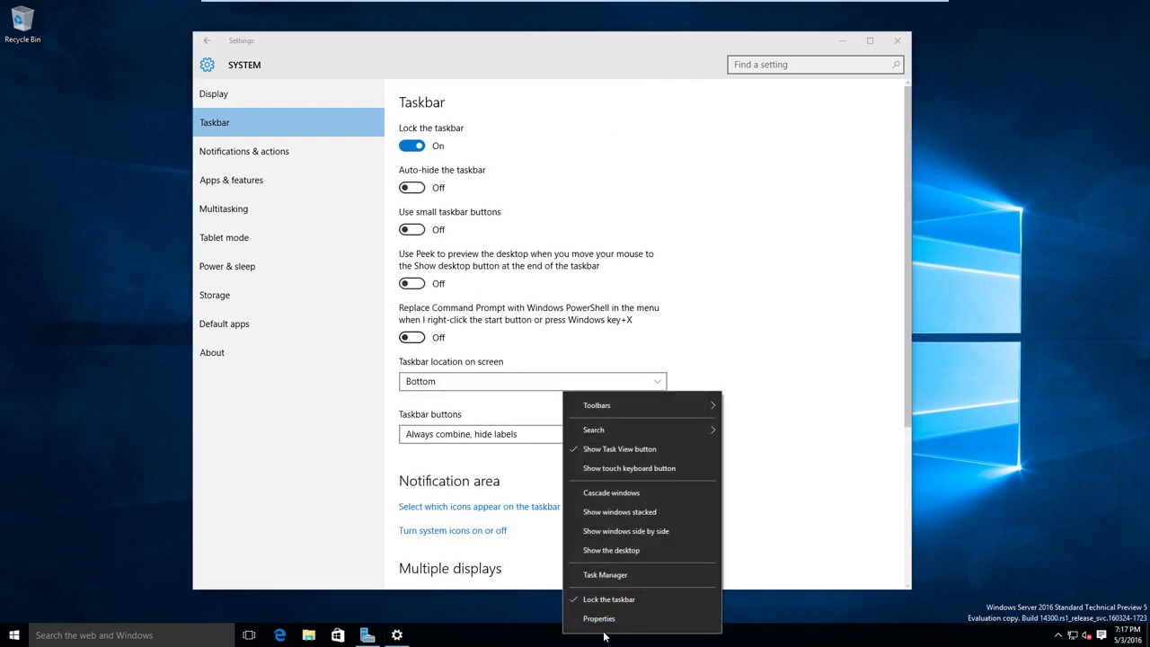
pyautogui.click(602, 619)
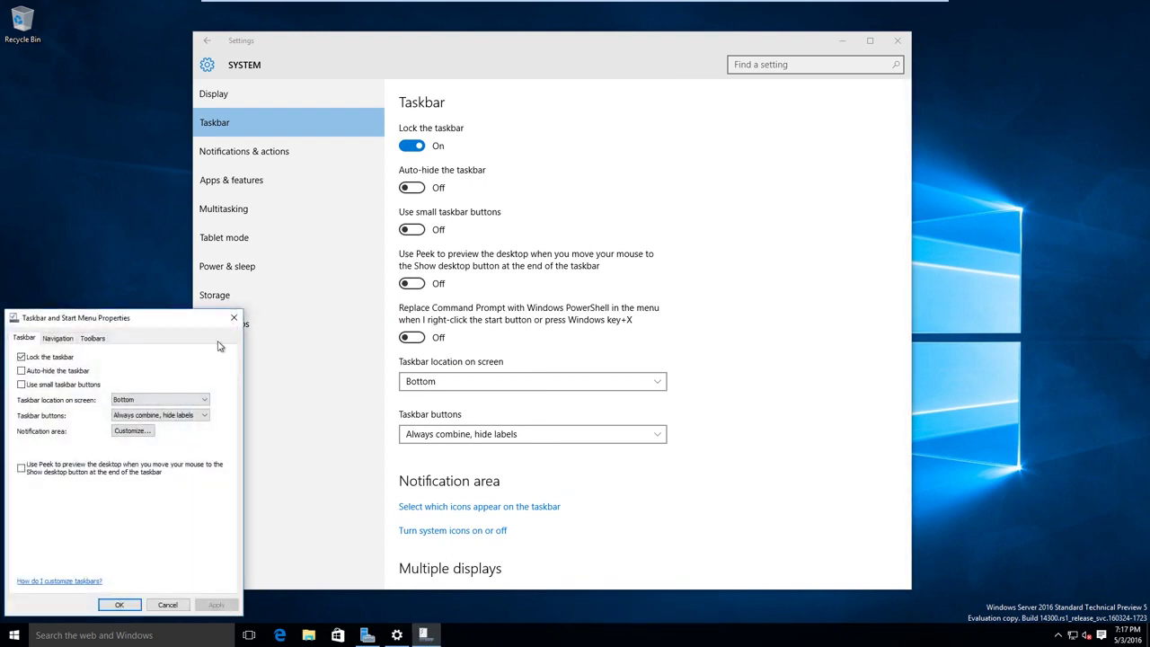
pyautogui.click(234, 317)
pyautogui.rightClick(552, 636)
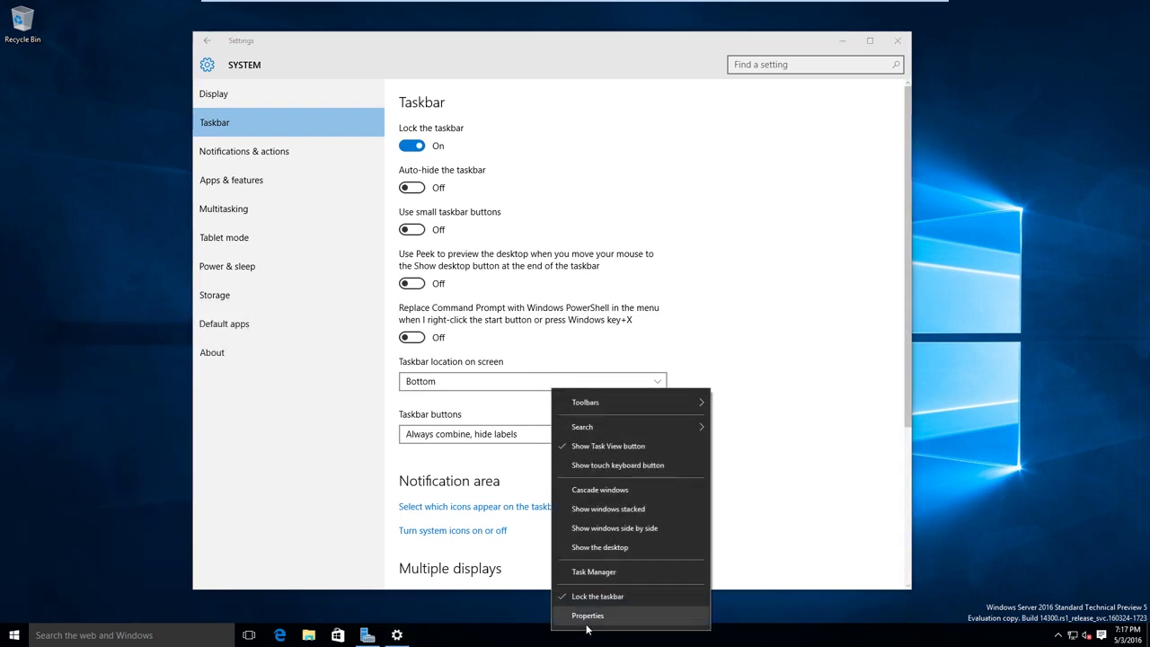
pyautogui.click(586, 617)
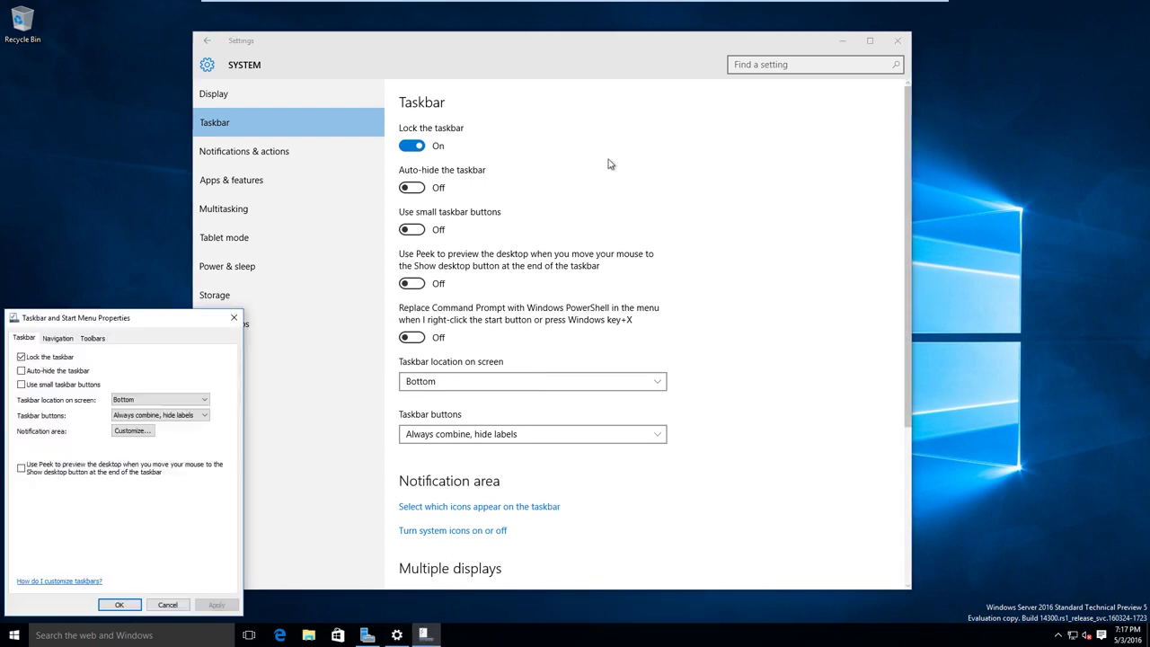
pyautogui.click(234, 317)
# - View the server's Notifications & actions page and check the choices for the second quick action
pyautogui.click(246, 150)
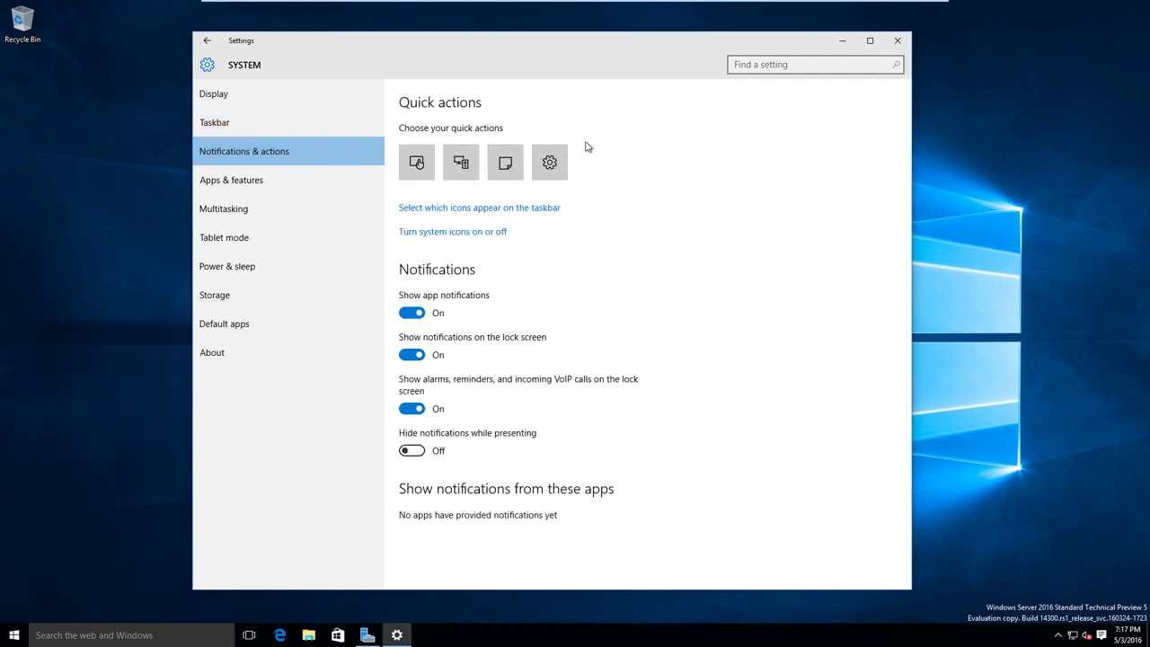
pyautogui.click(461, 162)
pyautogui.click(727, 38)
# - Switch to the Windows 10 host, examine the quick actions in its Notifications & actions settings, and close Settings
pyautogui.click(901, 11)
pyautogui.rightClick(551, 190)
pyautogui.click(590, 334)
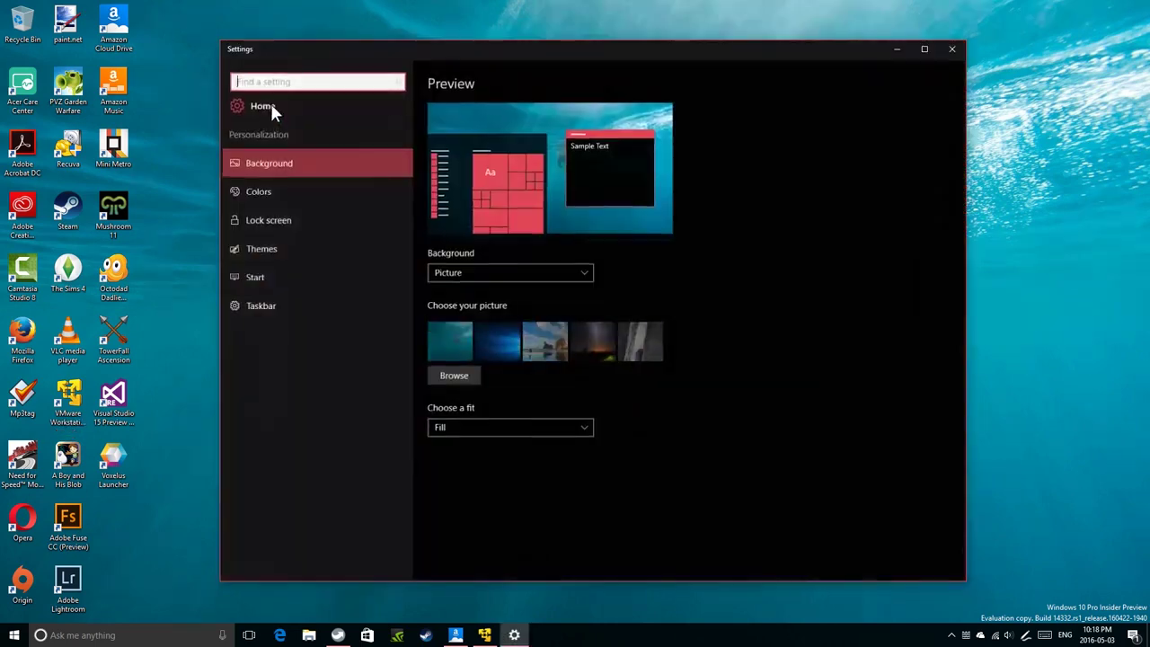
pyautogui.click(242, 110)
pyautogui.click(410, 180)
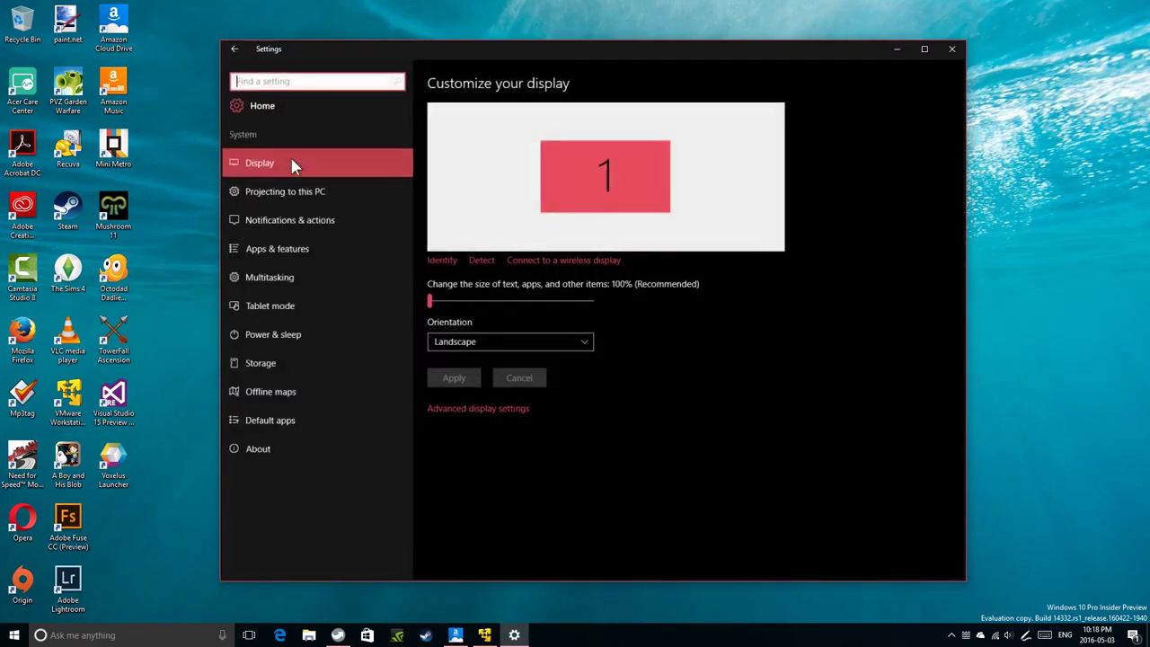
pyautogui.click(277, 219)
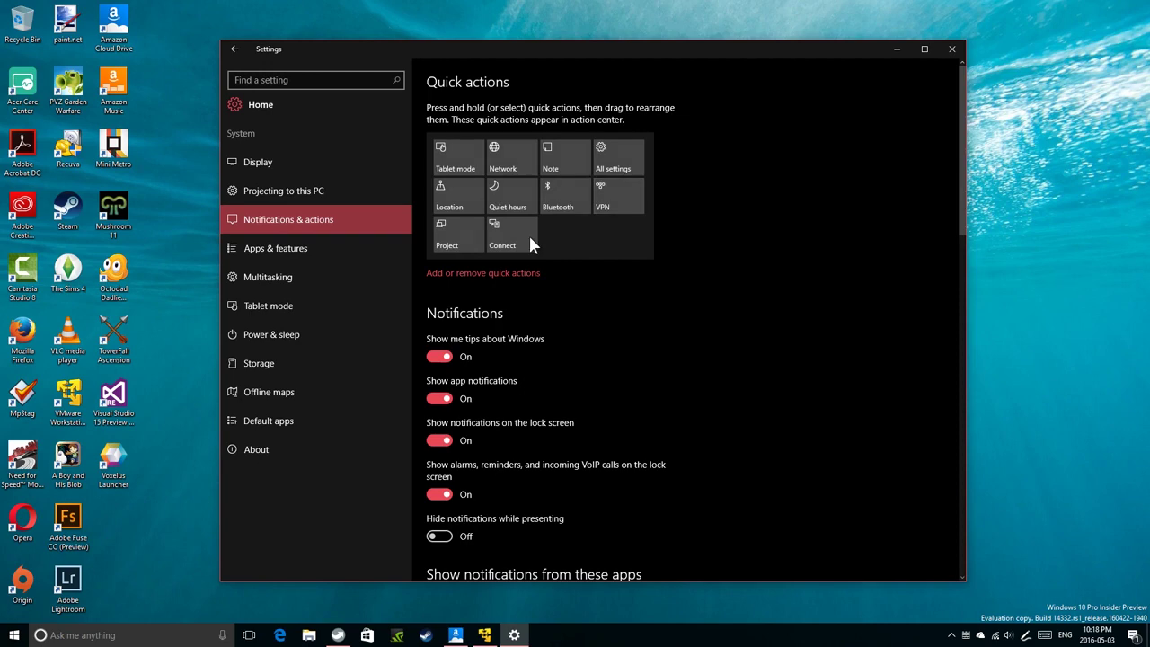
pyautogui.moveTo(556, 197)
pyautogui.mouseDown()
pyautogui.moveTo(596, 257)
pyautogui.moveTo(599, 192)
pyautogui.moveTo(558, 199)
pyautogui.mouseUp()
pyautogui.click(952, 49)
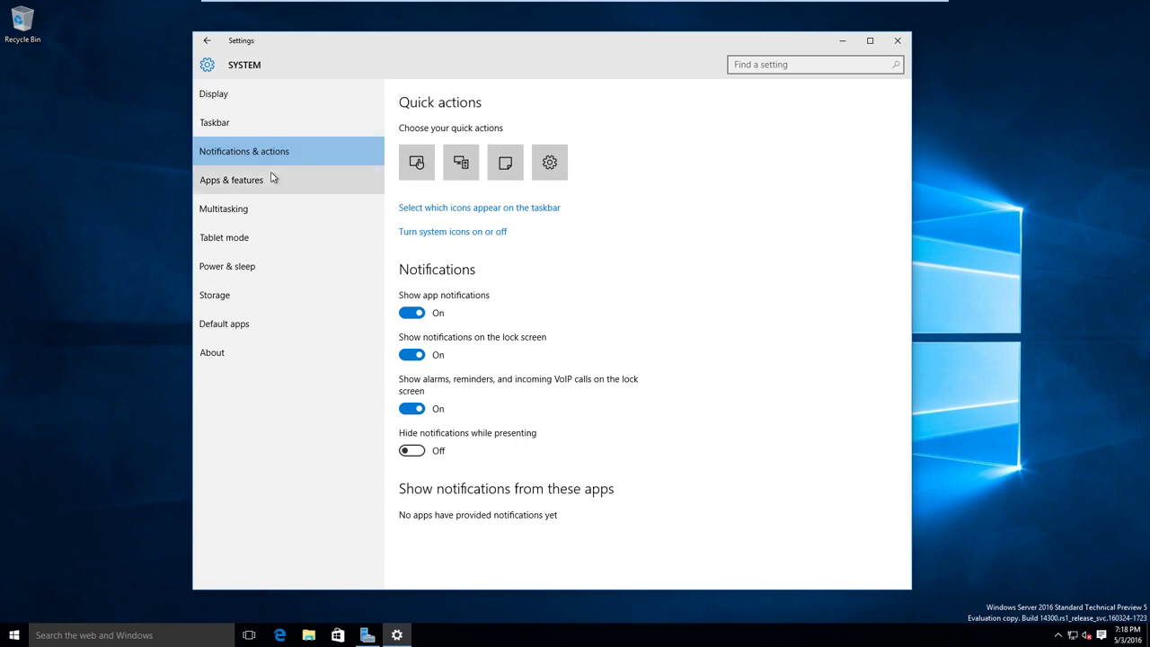
# - Look through the server's Apps & features, Multitasking, Power & sleep, Tablet mode, Storage, Default apps and About pages, selecting the Calculator app entry
pyautogui.click(274, 179)
pyautogui.click(422, 267)
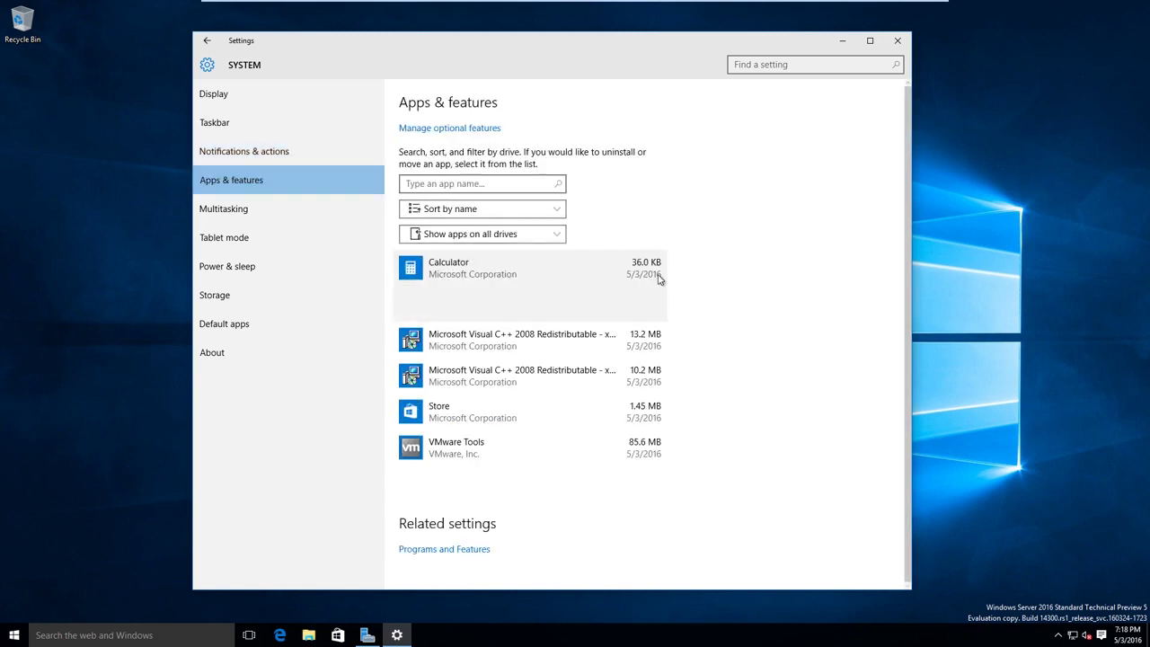
pyautogui.click(281, 209)
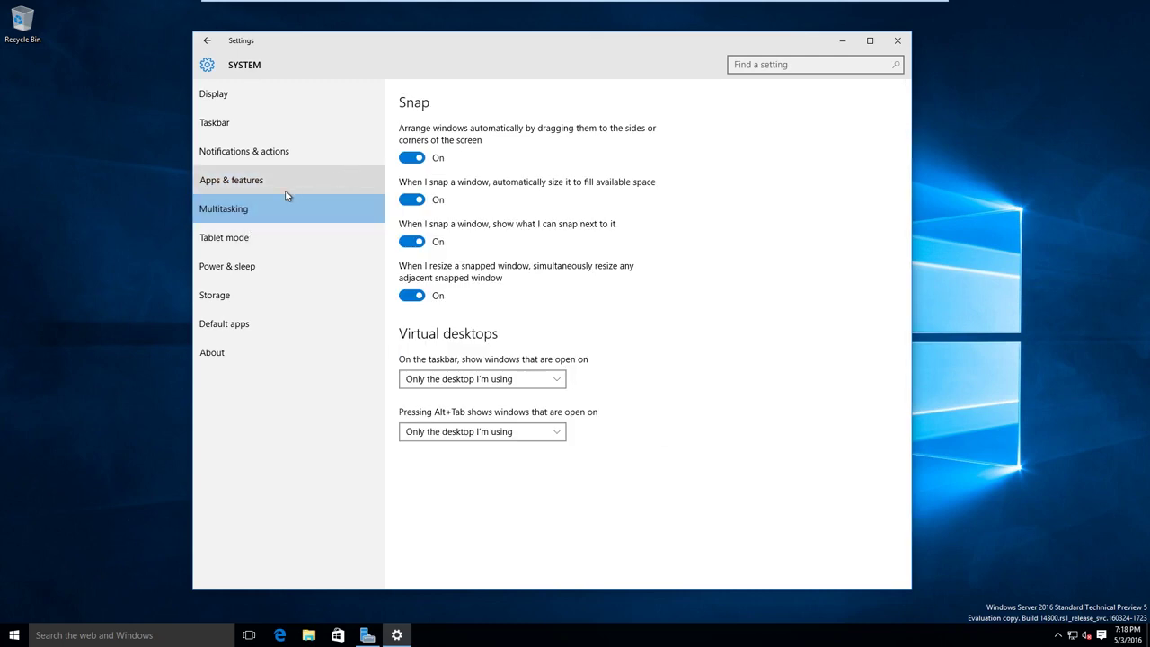
pyautogui.click(264, 269)
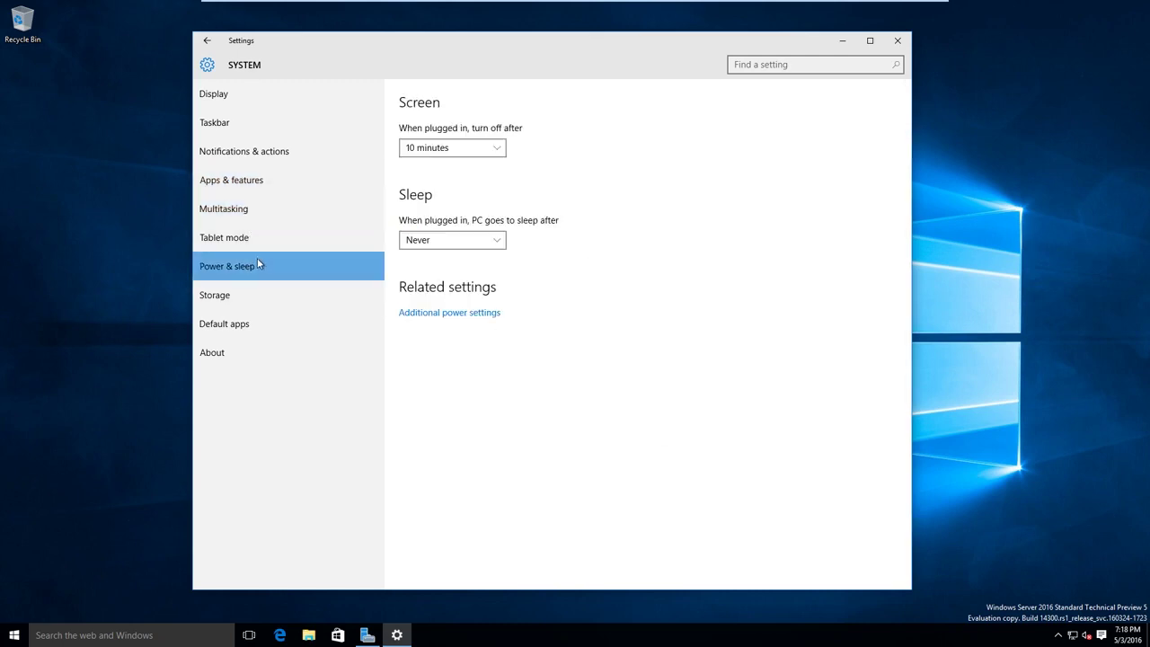
pyautogui.click(265, 242)
pyautogui.click(255, 294)
pyautogui.click(239, 325)
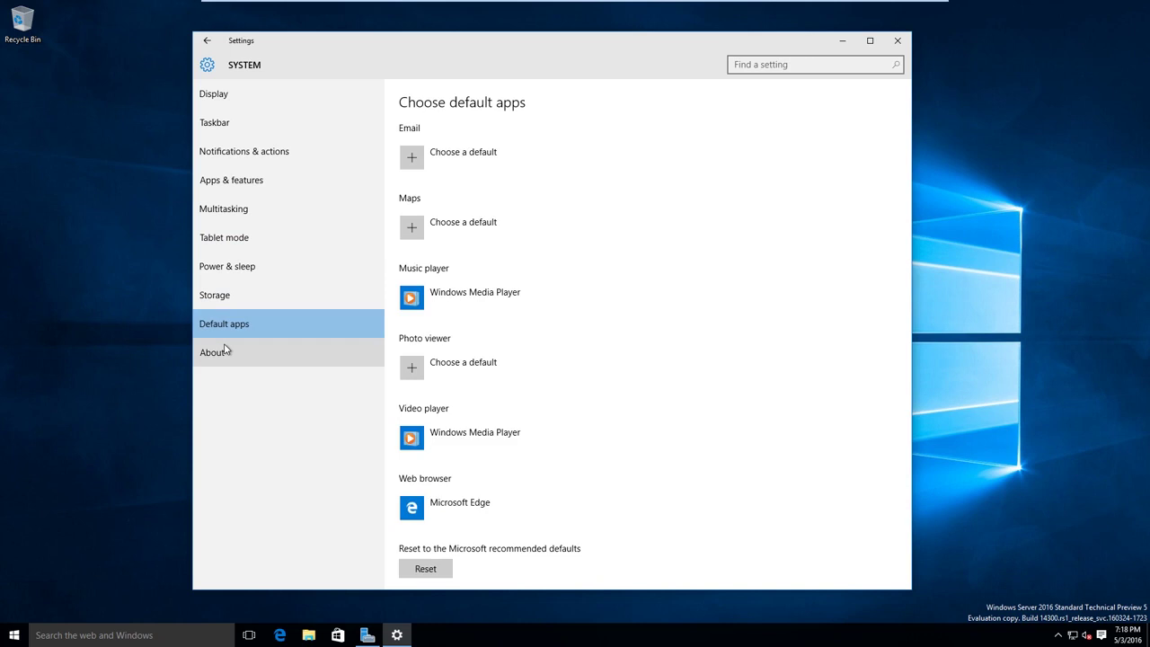
pyautogui.click(226, 352)
# - Return to the Storage page and check the drive choices for where new apps are saved
pyautogui.click(222, 297)
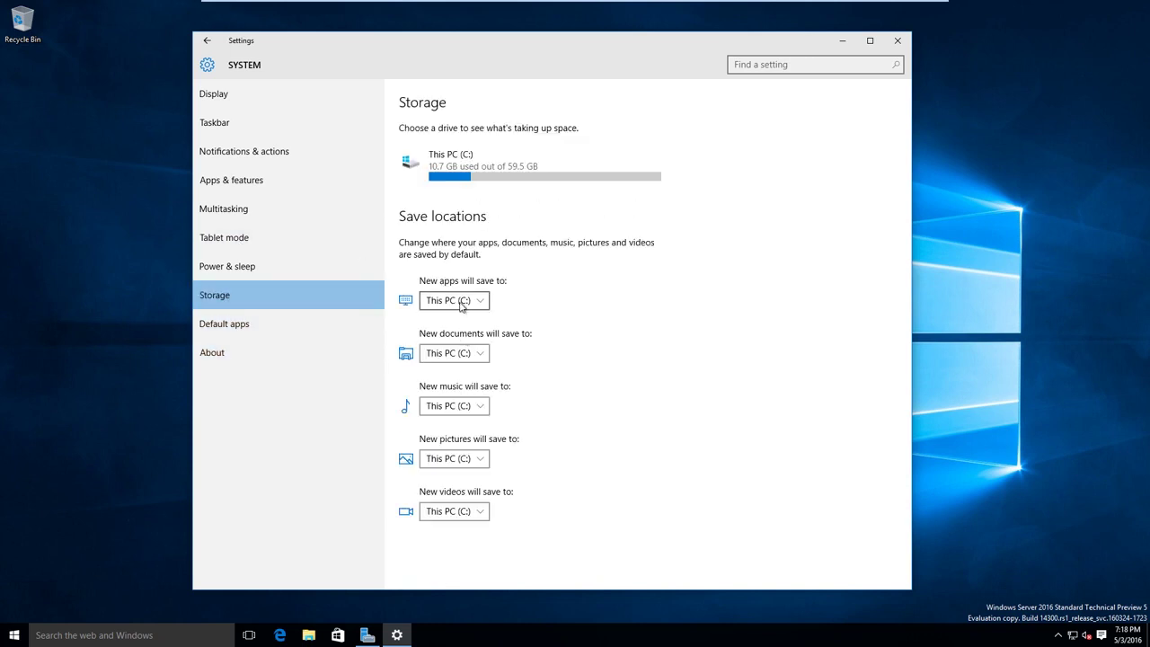
pyautogui.click(461, 304)
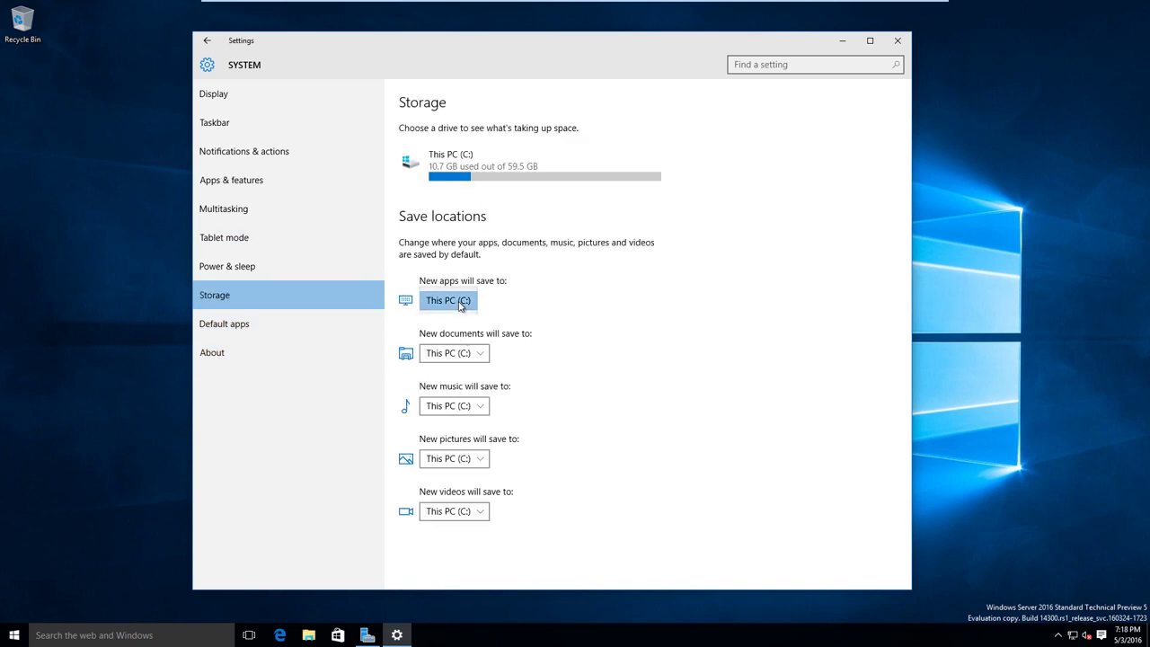
pyautogui.click(579, 297)
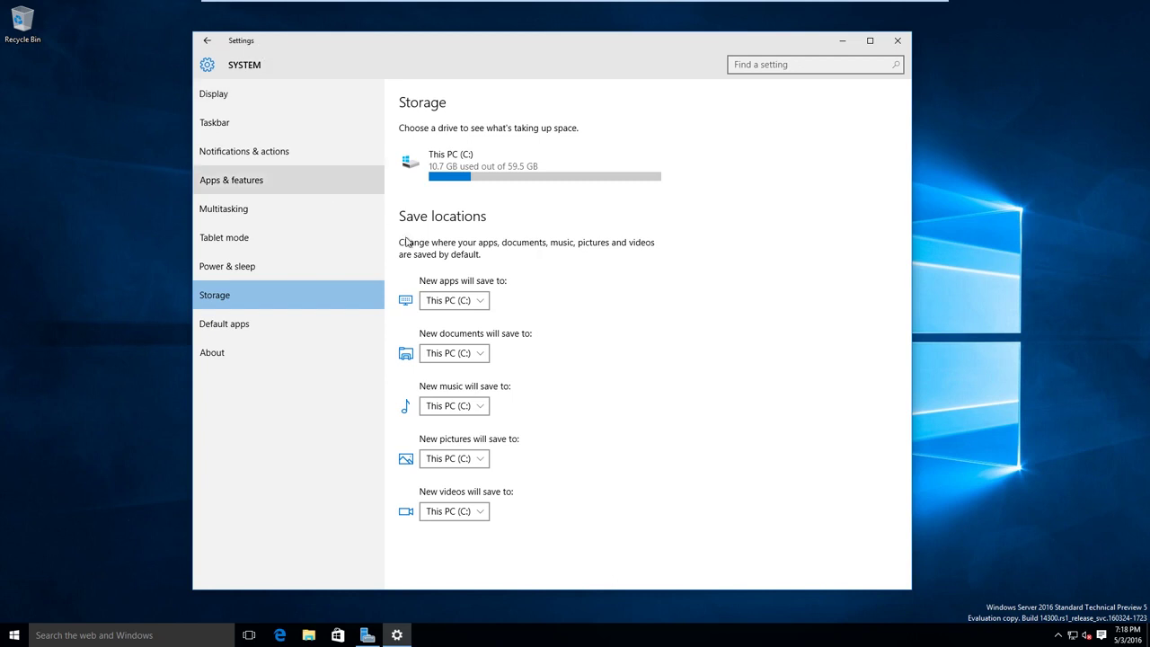
# - View the server's Network & Internet settings and return to the Settings home page
pyautogui.click(207, 41)
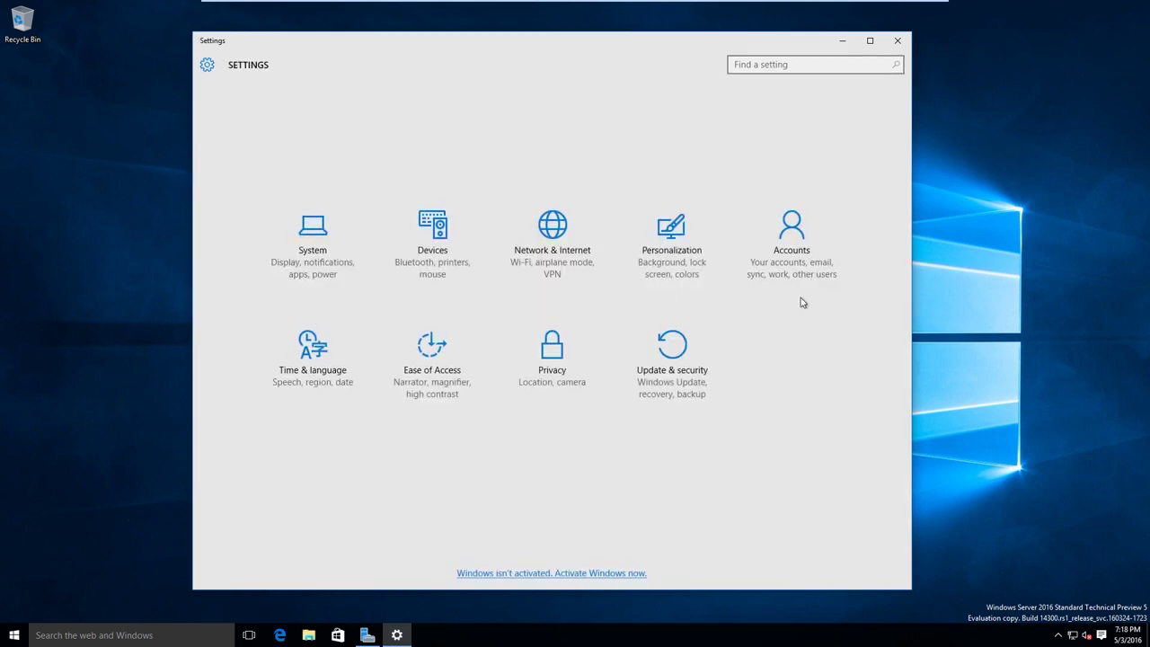
pyautogui.click(521, 266)
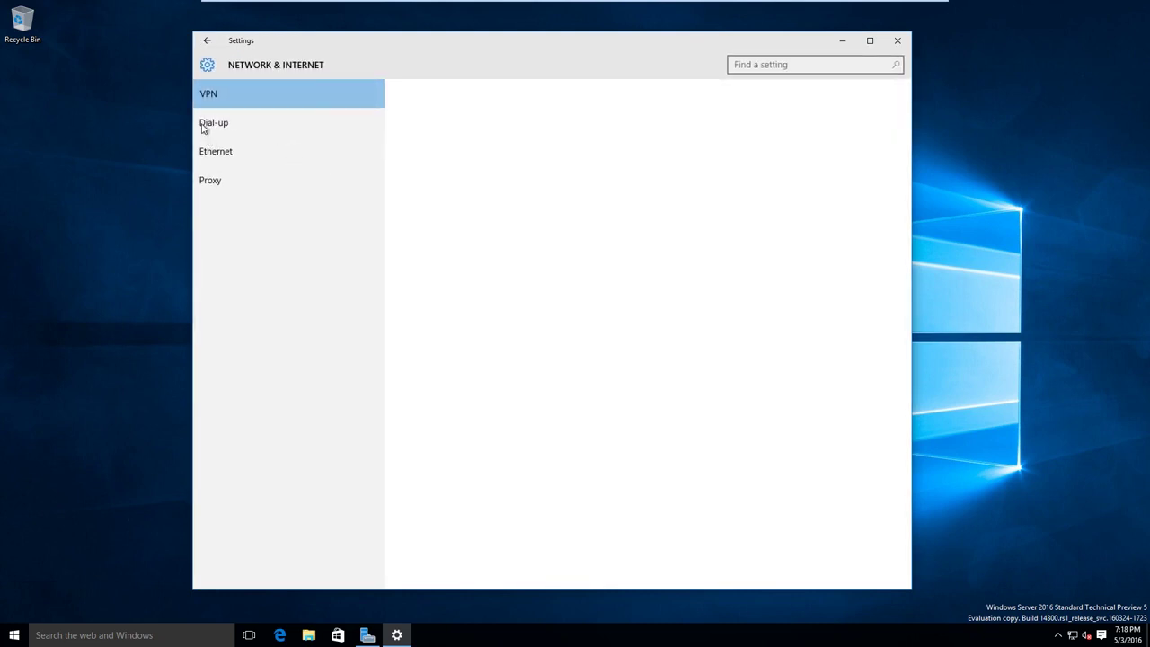
pyautogui.click(207, 41)
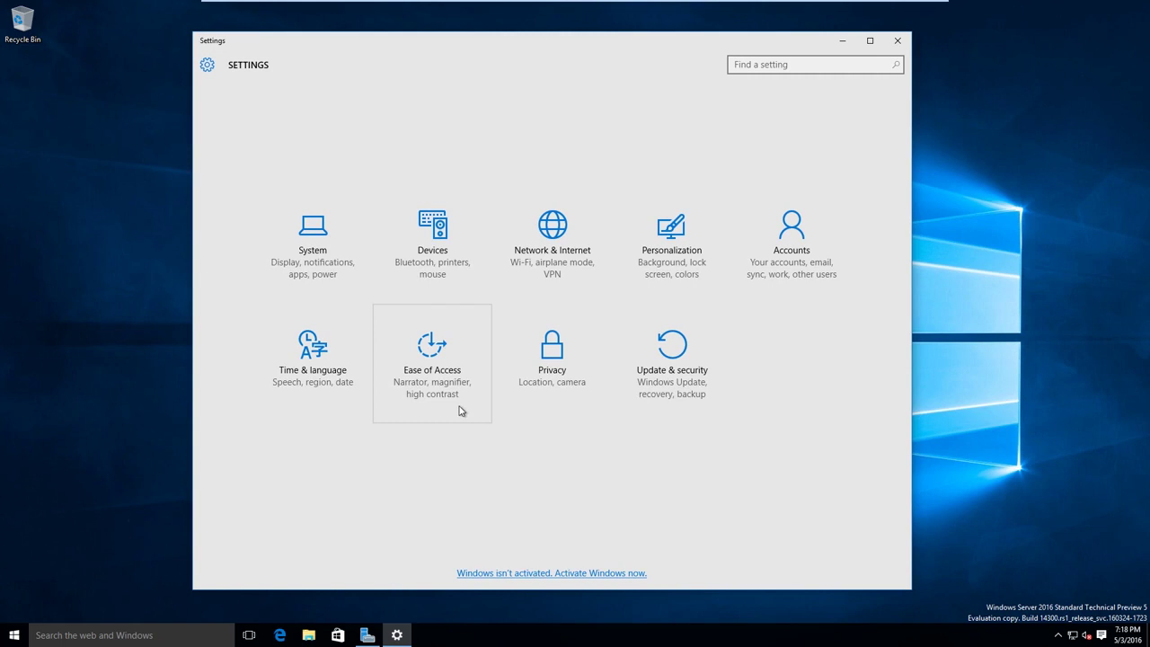
# - View Windows Update's advanced options and the Activation and For developers pages under Update & security
pyautogui.click(661, 355)
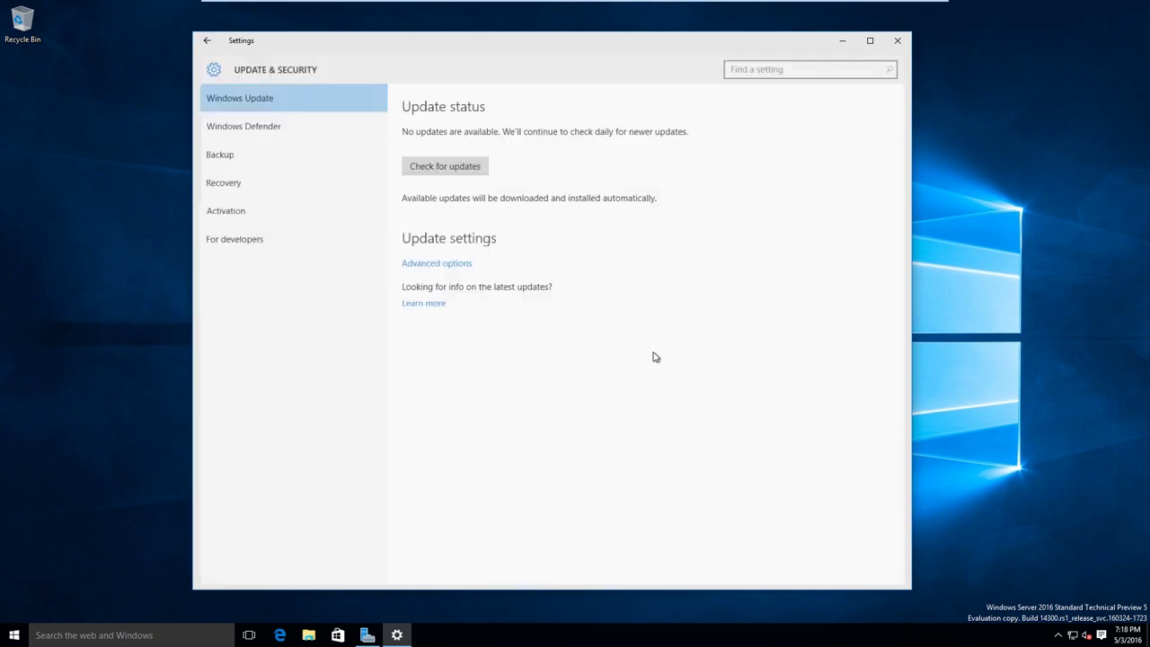
pyautogui.click(427, 262)
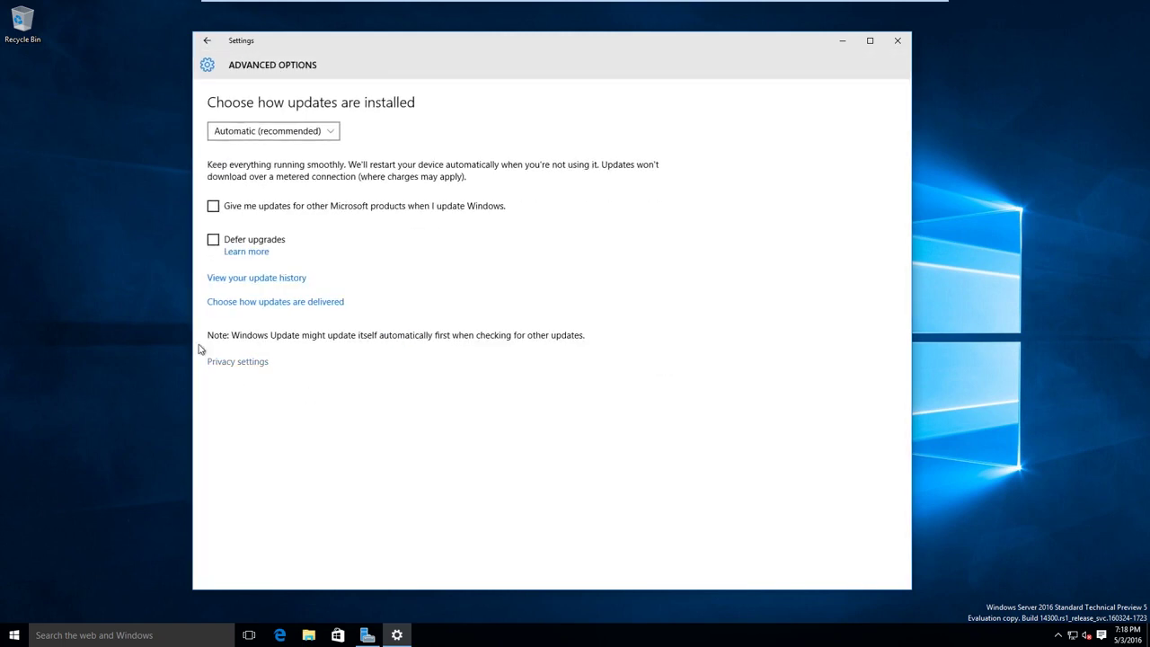
pyautogui.click(207, 41)
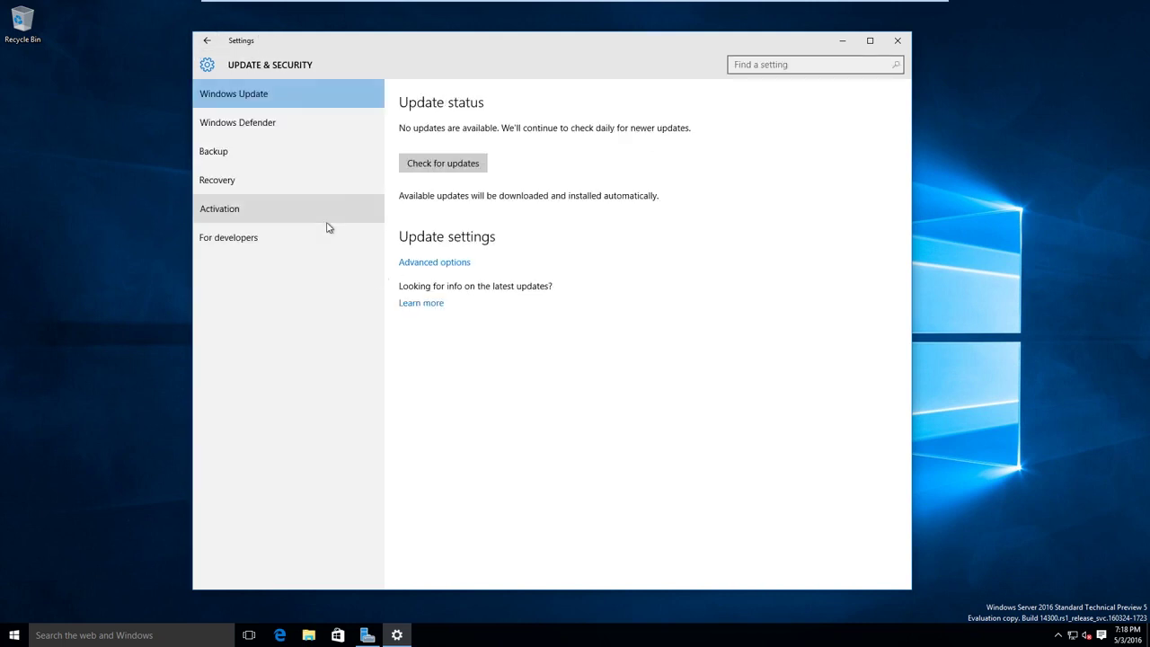
pyautogui.click(232, 221)
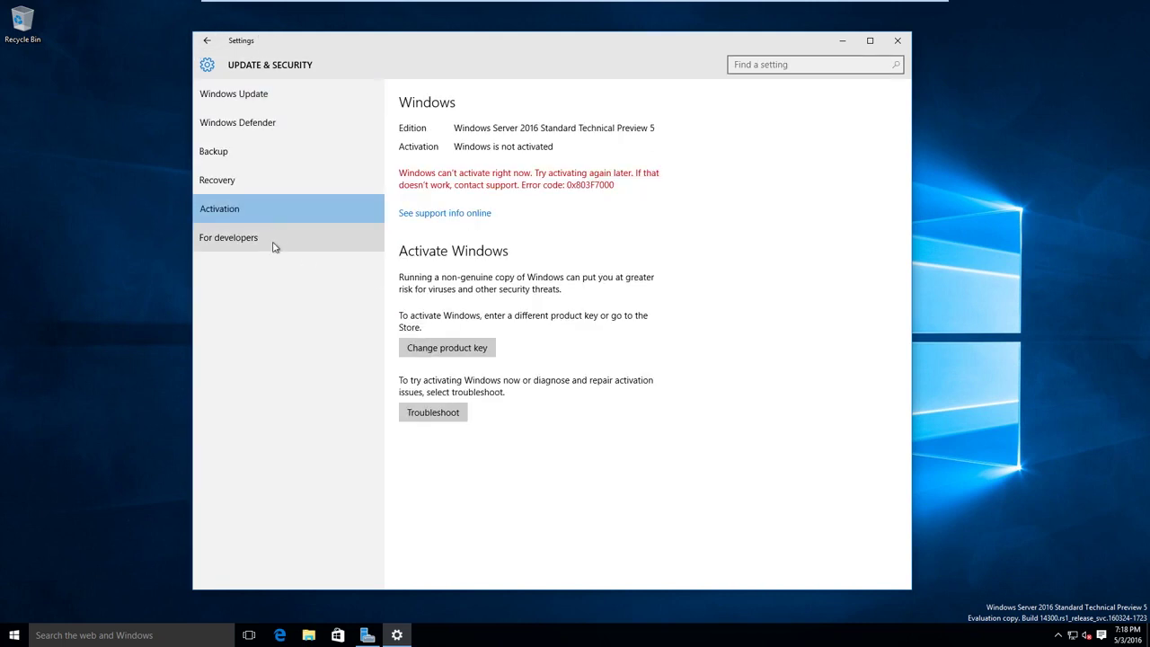
pyautogui.click(275, 239)
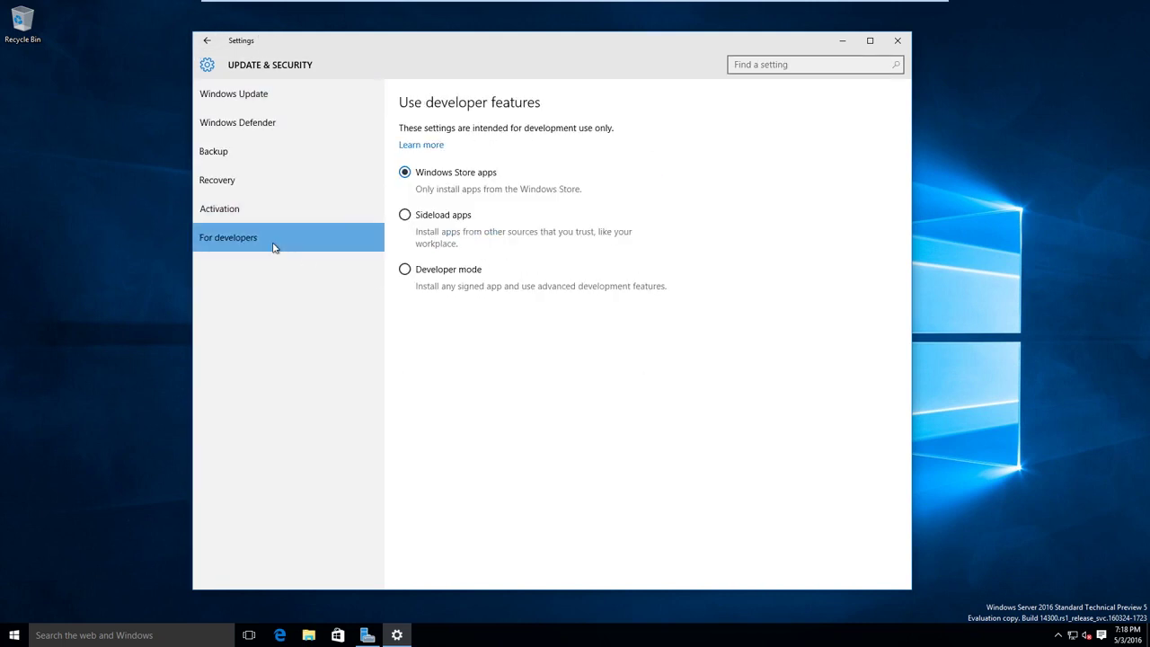
# - Switch the developer features to Sideload apps and on to Developer mode, accepting the confirmation for each
pyautogui.click(460, 221)
pyautogui.click(659, 345)
pyautogui.click(434, 274)
pyautogui.click(669, 347)
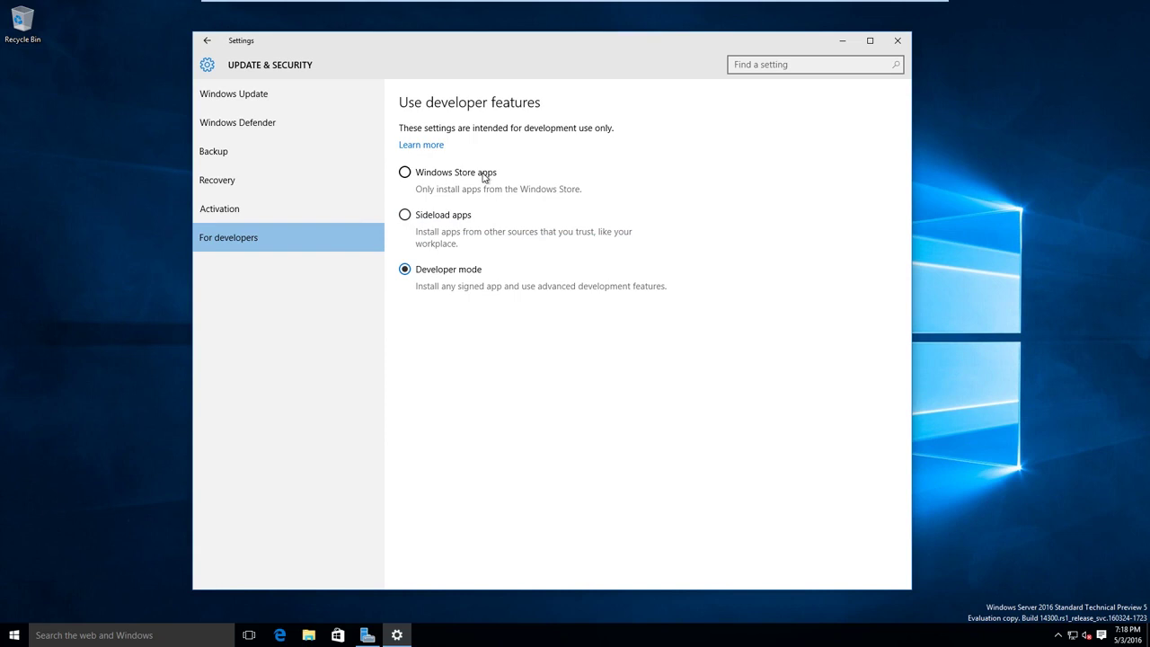
# - View the Recovery and Backup pages and read through Windows Defender's protection, exclusion, offline scan and version sections
pyautogui.click(280, 180)
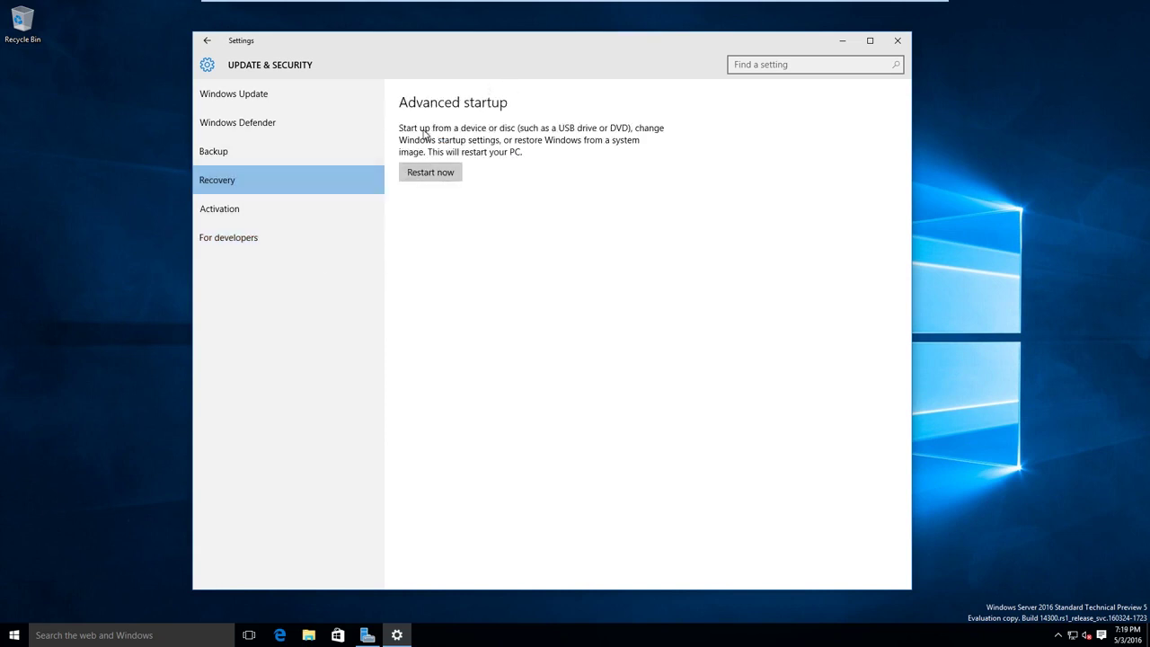
pyautogui.click(314, 158)
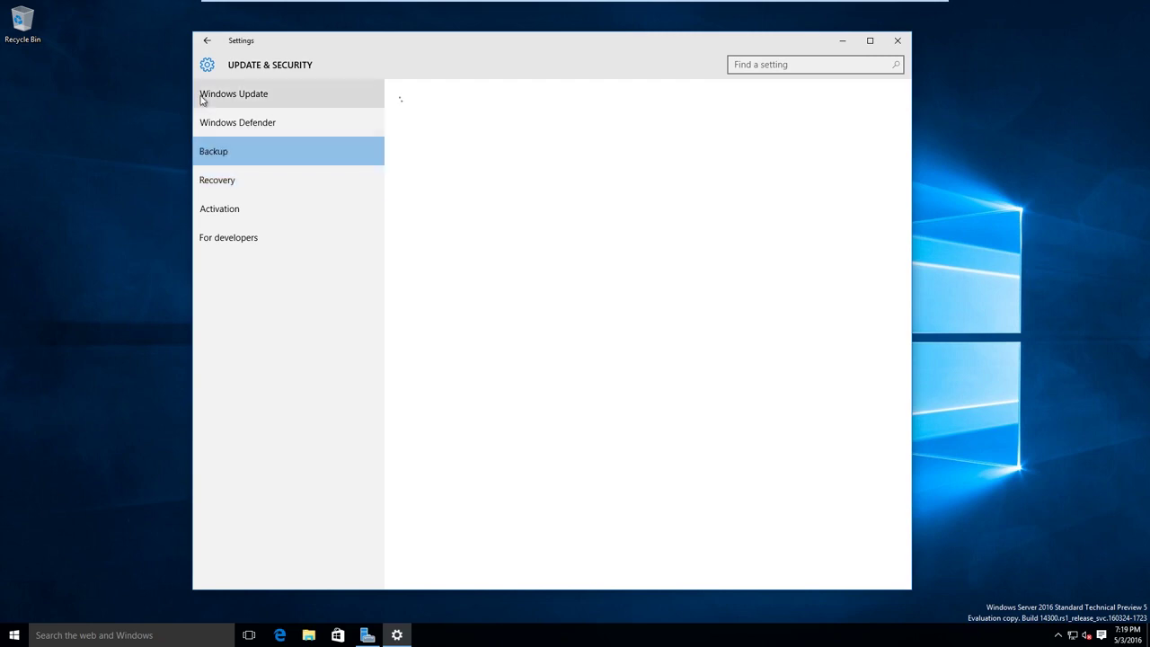
pyautogui.click(279, 126)
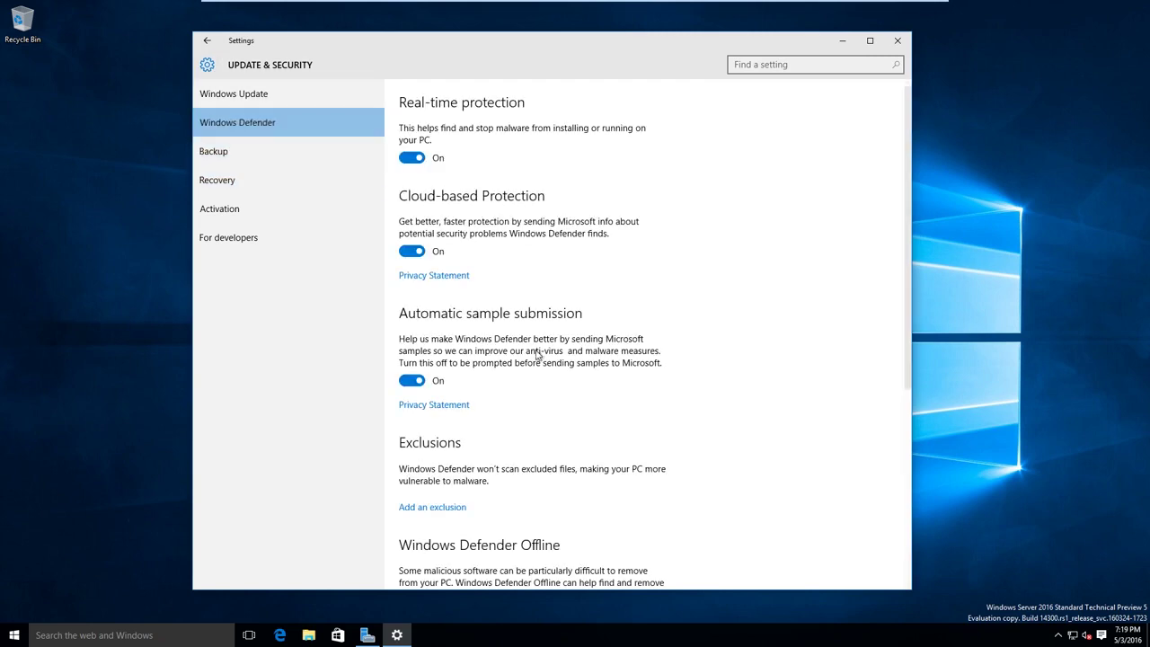
pyautogui.scroll(-5, 539, 359)
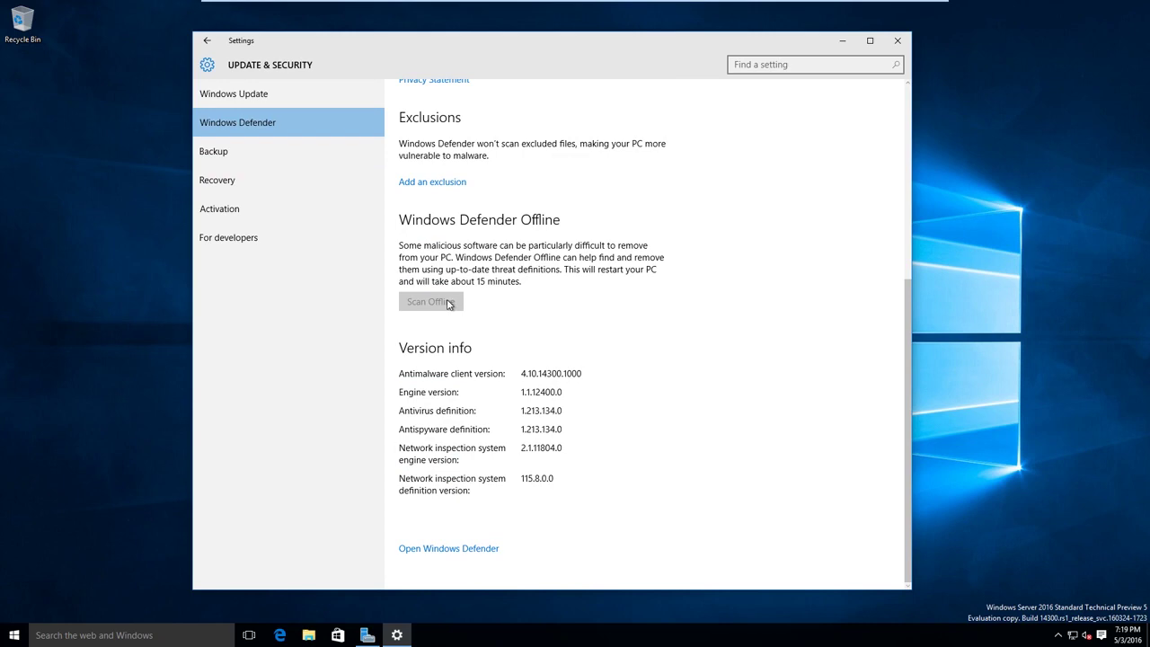
pyautogui.scroll(5, 441, 346)
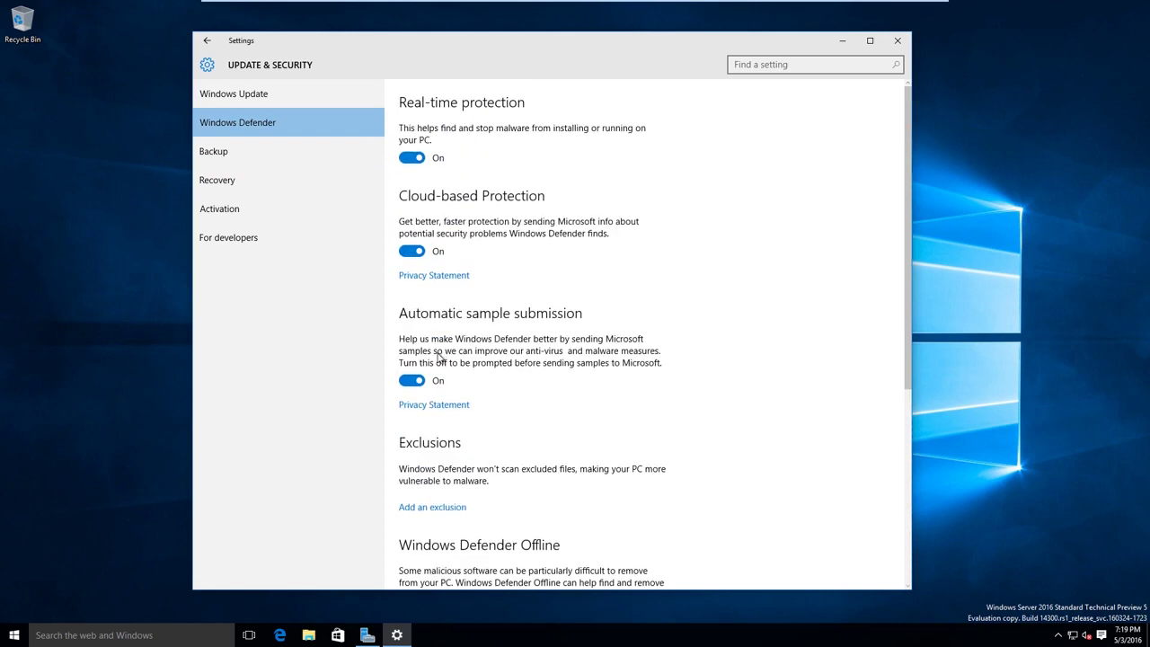
pyautogui.scroll(-5, 438, 357)
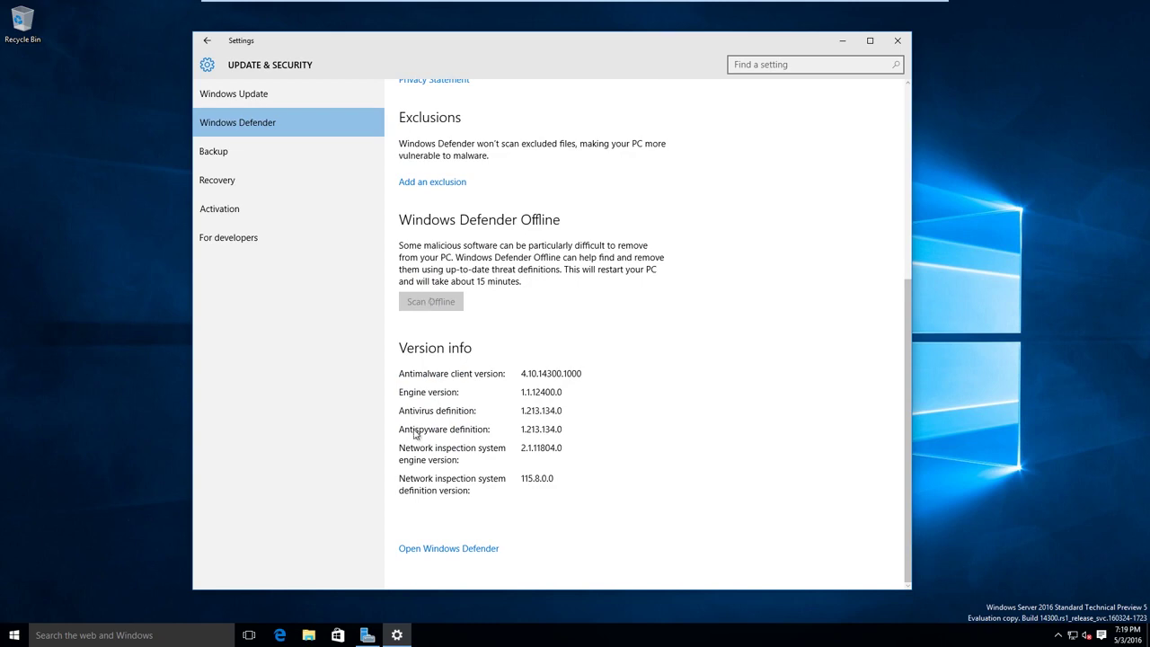
pyautogui.scroll(5, 400, 427)
pyautogui.scroll(-5, 390, 419)
# - Open the Windows Defender program from its settings page, view its Update and History pages, and close it
pyautogui.click(424, 554)
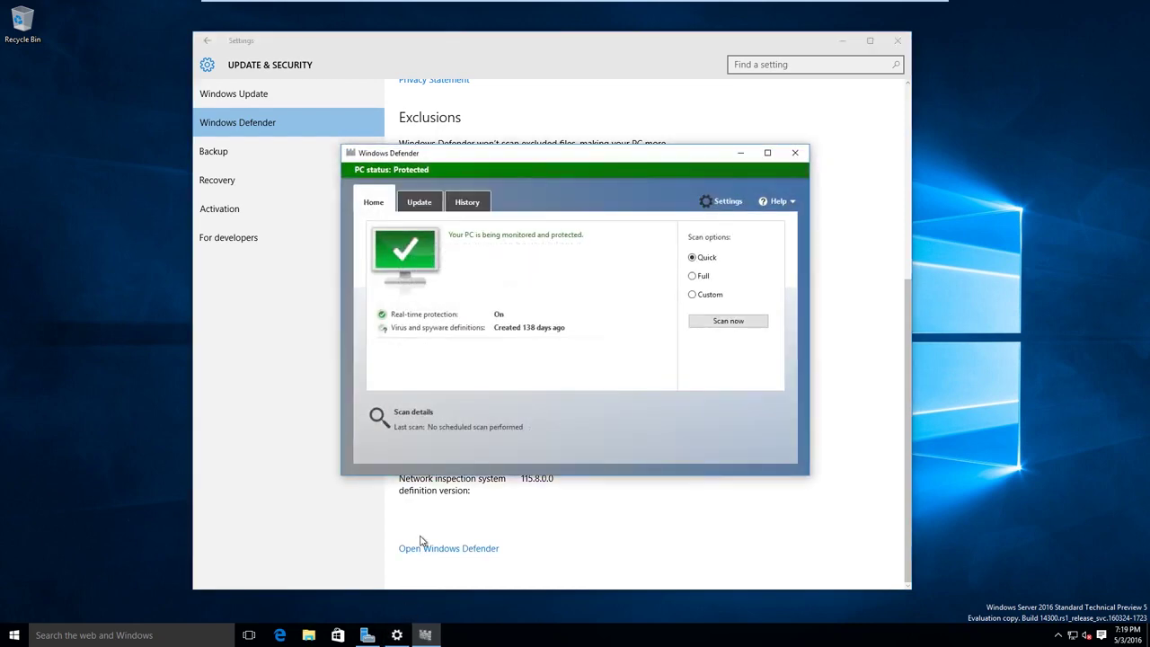
pyautogui.click(419, 203)
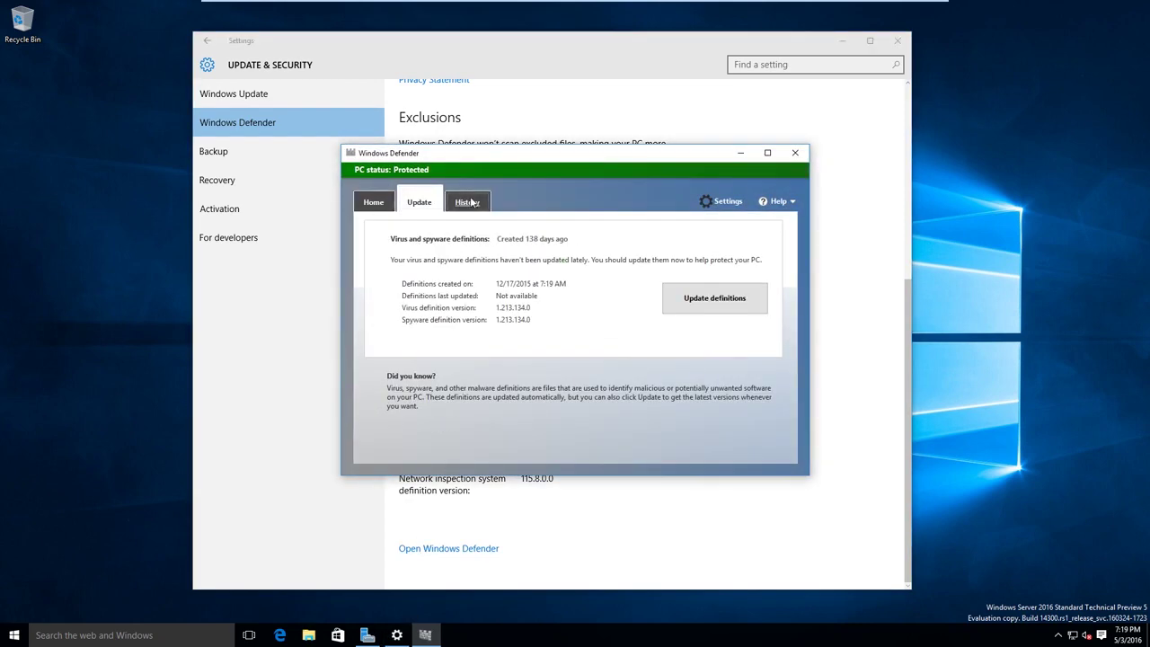
pyautogui.click(467, 202)
pyautogui.click(795, 153)
# - Revisit the Windows Defender, Recovery and Windows Update pages and return to the Settings home page
pyautogui.scroll(4, 486, 288)
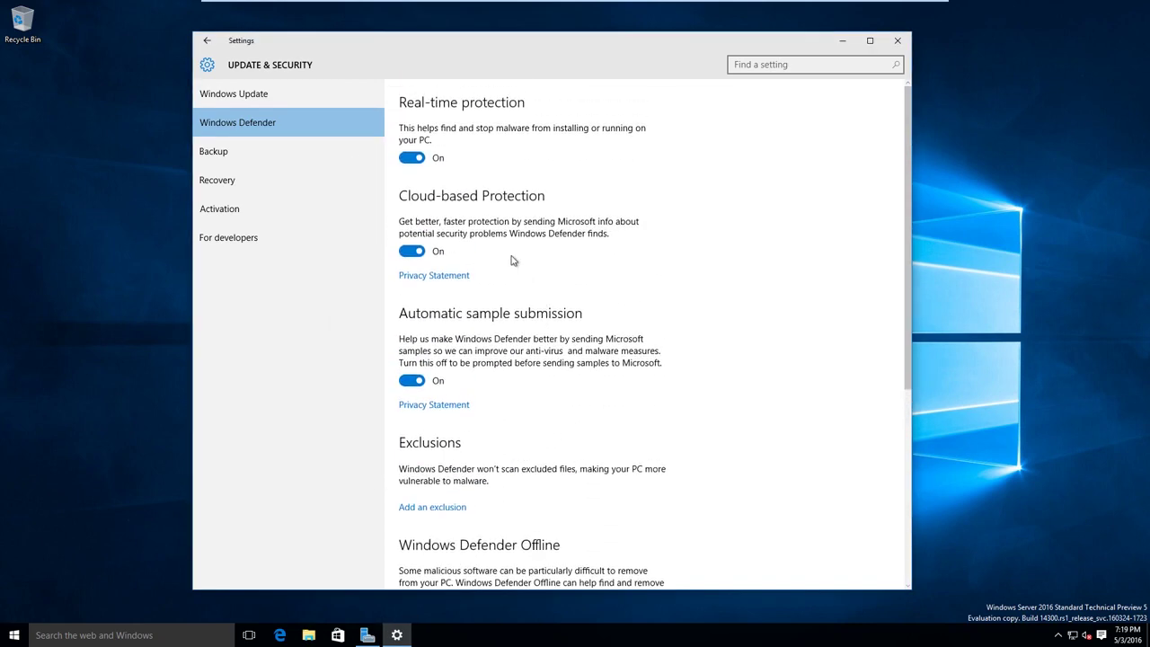
pyautogui.scroll(-4, 490, 458)
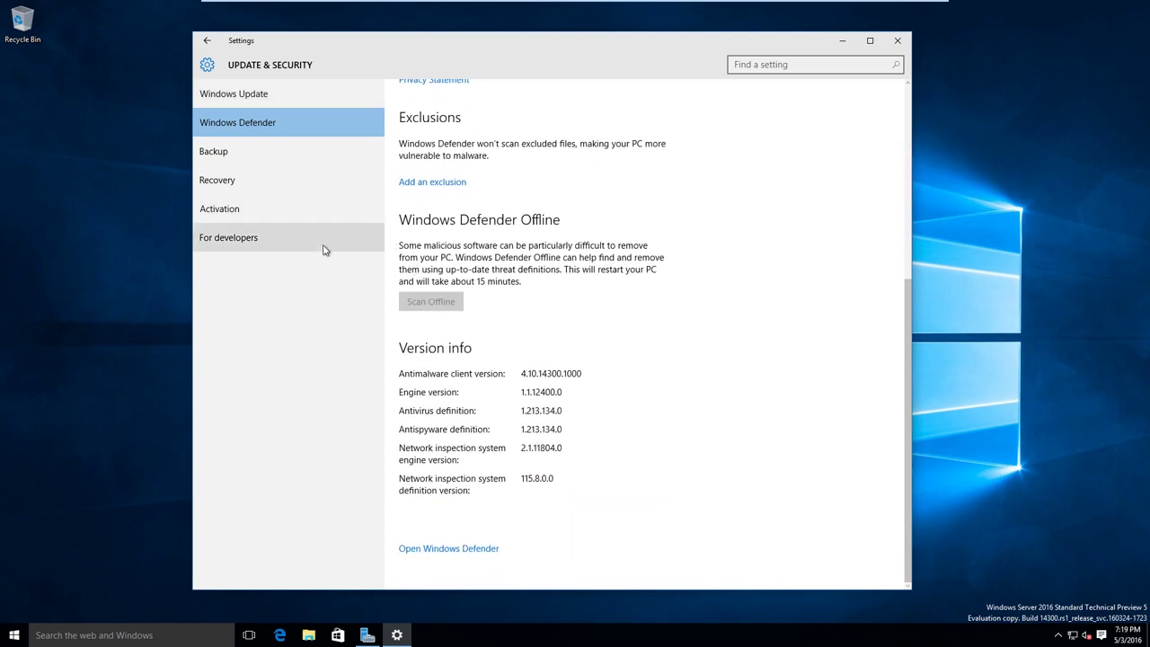
pyautogui.click(321, 182)
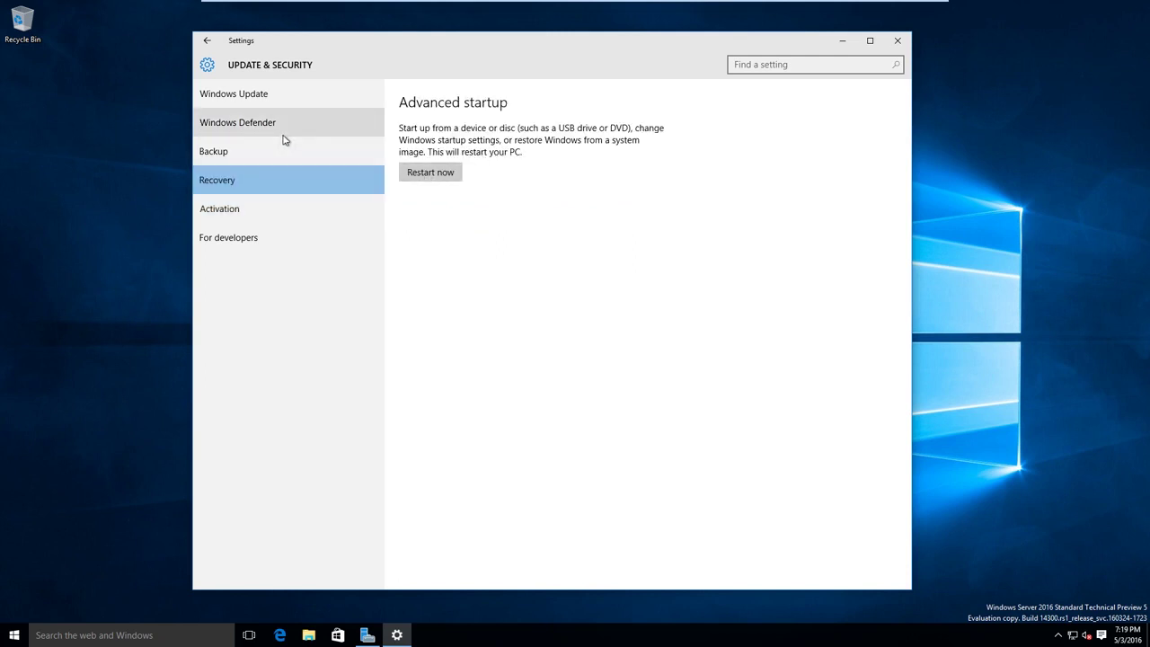
pyautogui.click(239, 91)
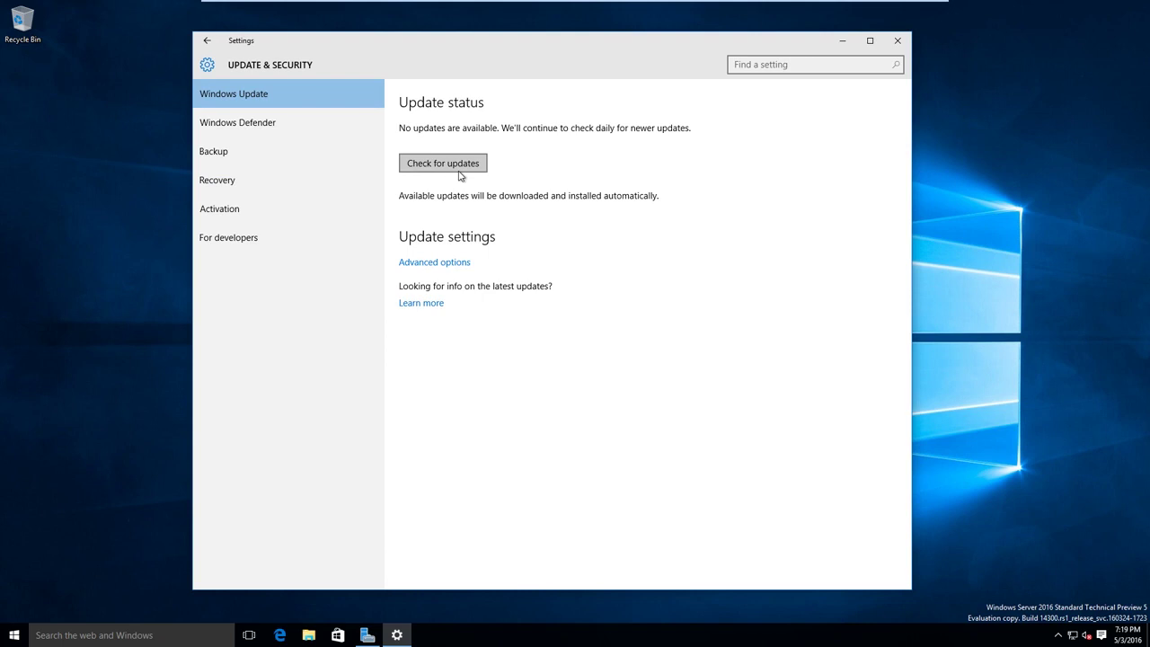
pyautogui.click(206, 40)
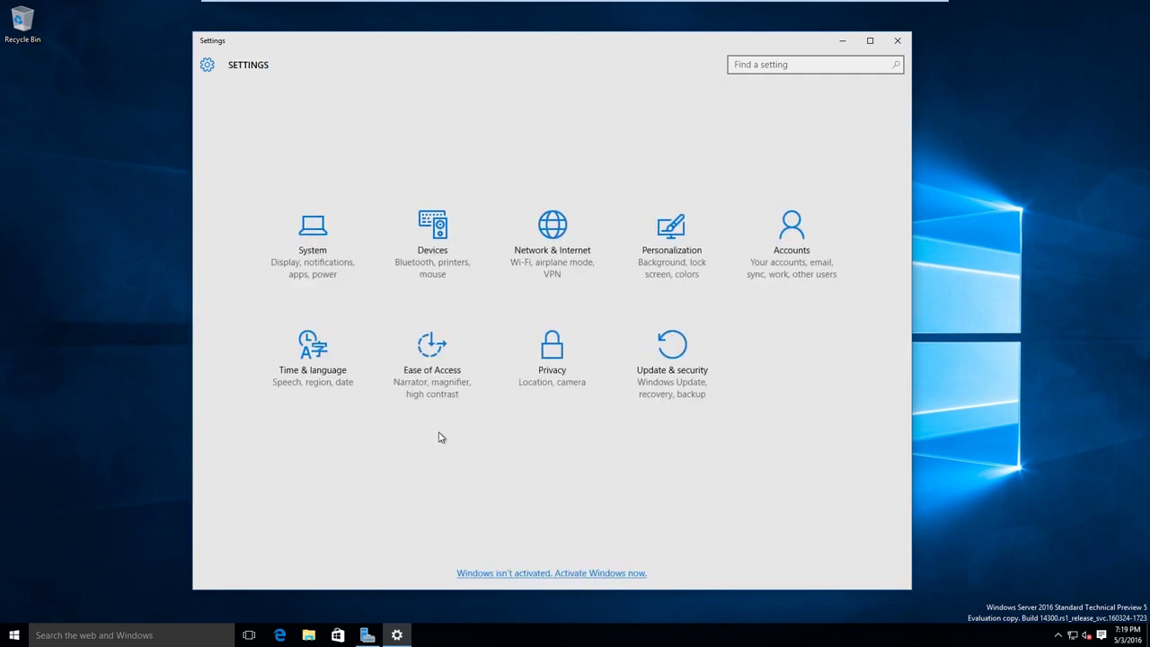
# - View the Time & language settings and the Devices pages for USB, AutoPlay, mouse and printers, and close Settings
pyautogui.click(314, 406)
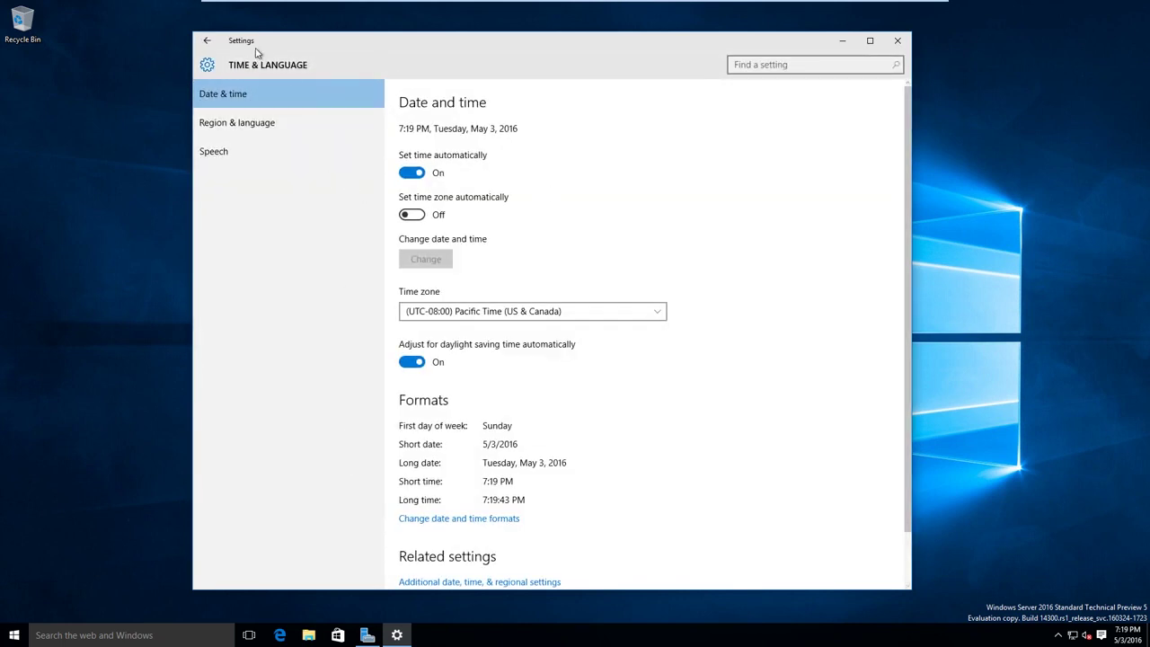
pyautogui.click(206, 40)
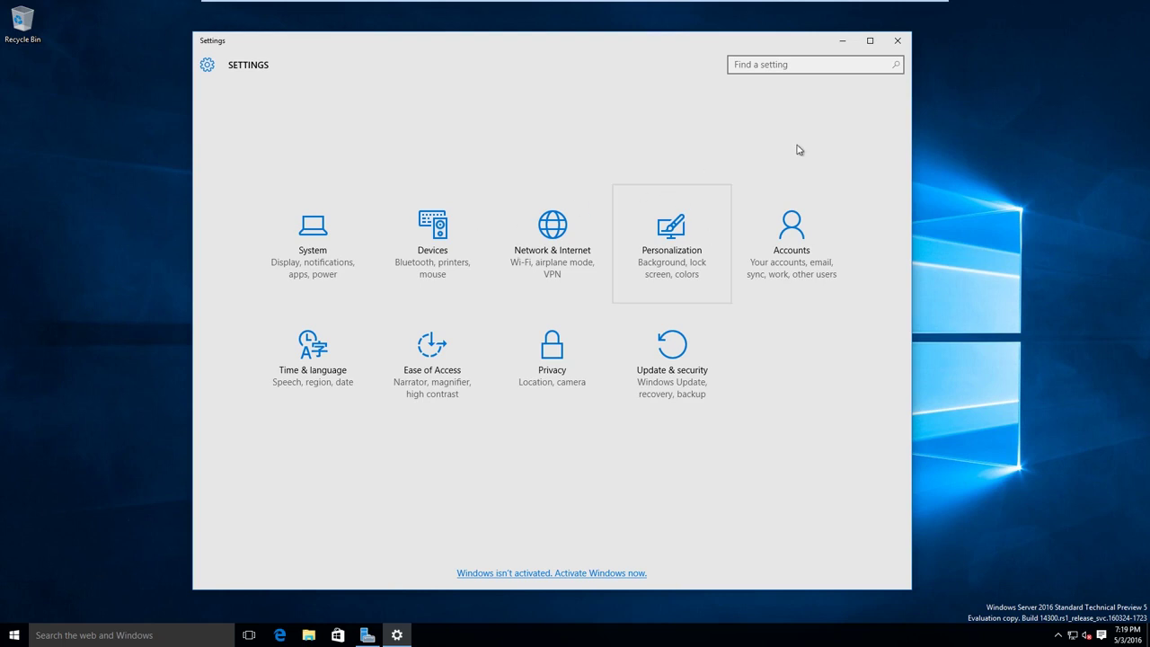
pyautogui.click(490, 278)
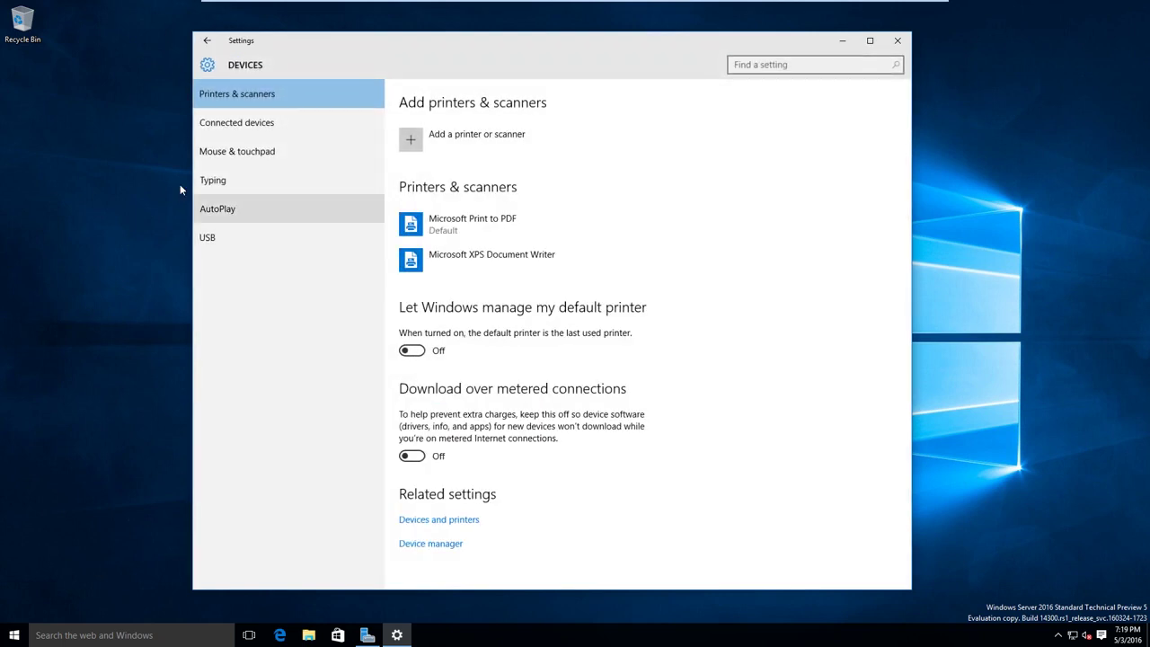
pyautogui.click(219, 232)
pyautogui.click(231, 209)
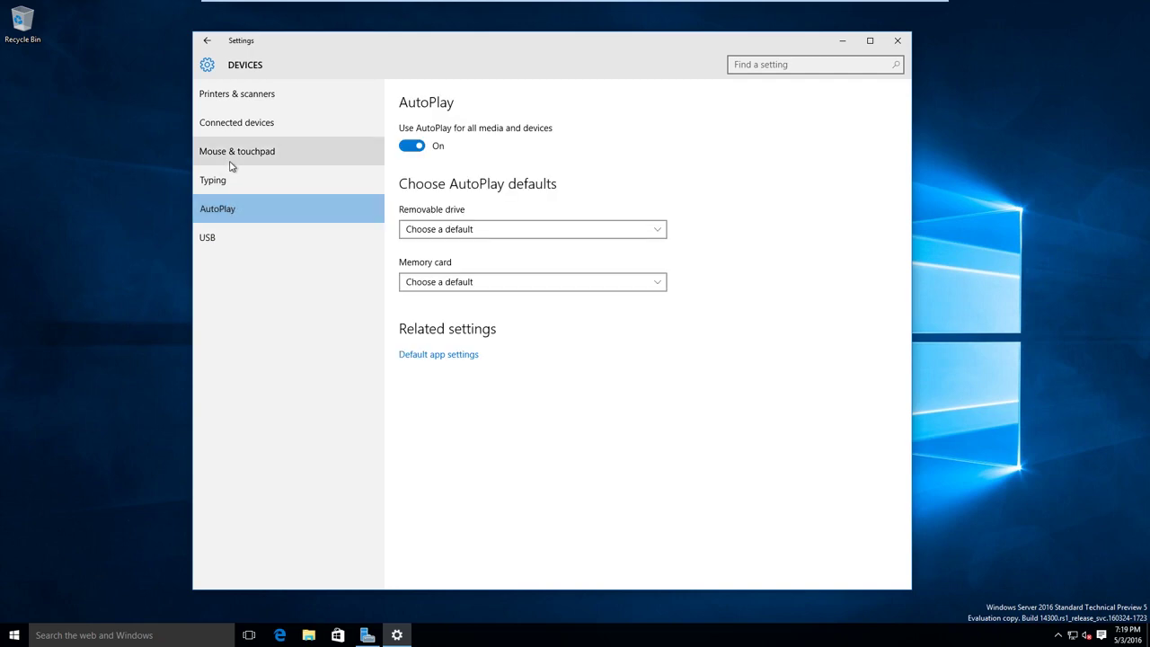
pyautogui.click(231, 155)
pyautogui.click(237, 97)
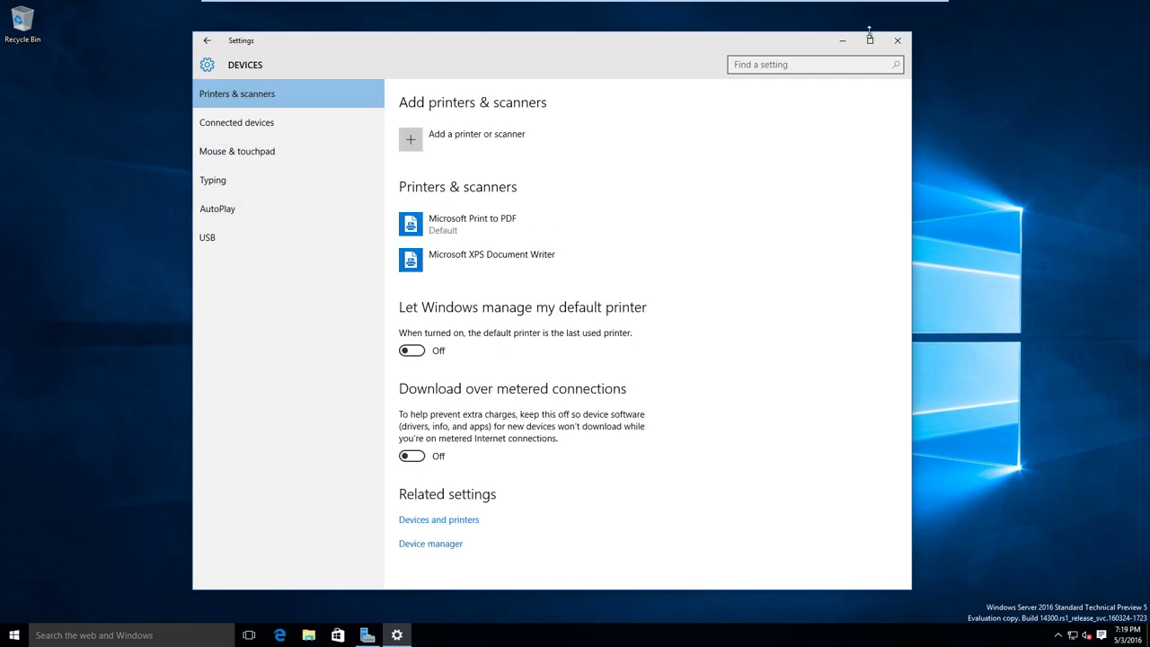
pyautogui.click(897, 41)
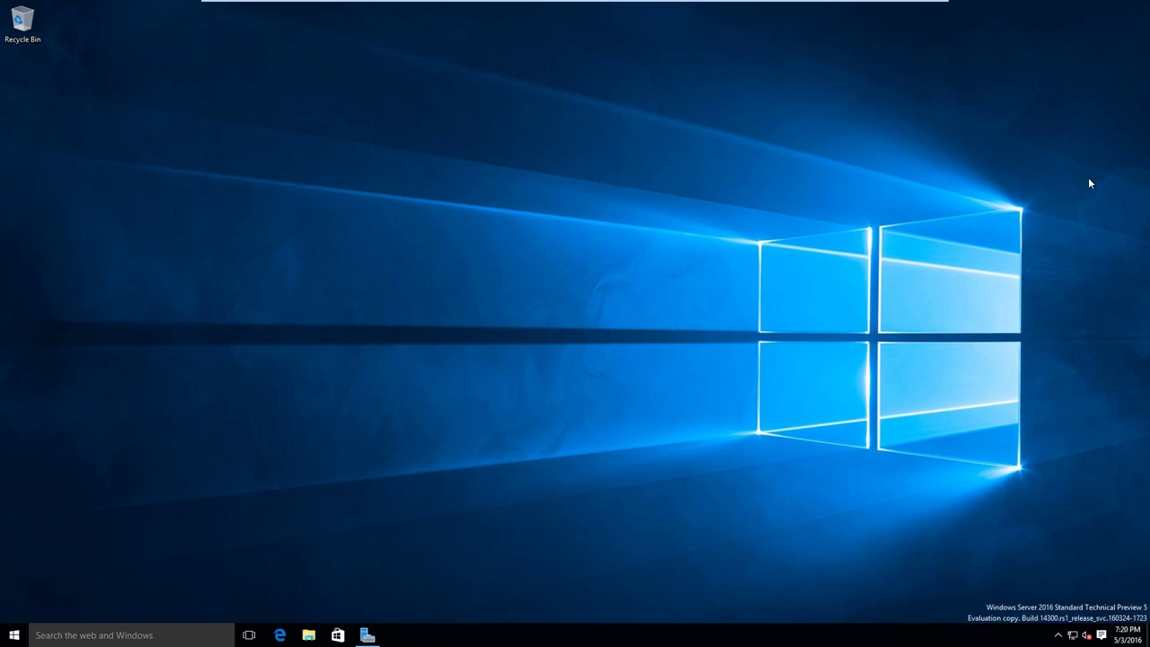
# - Open Server Manager and examine the dashboard's quick-start options and the roles and server groups tiles
pyautogui.moveTo(1088, 177); pyautogui.dragTo(552, 517)
pyautogui.click(14, 636)
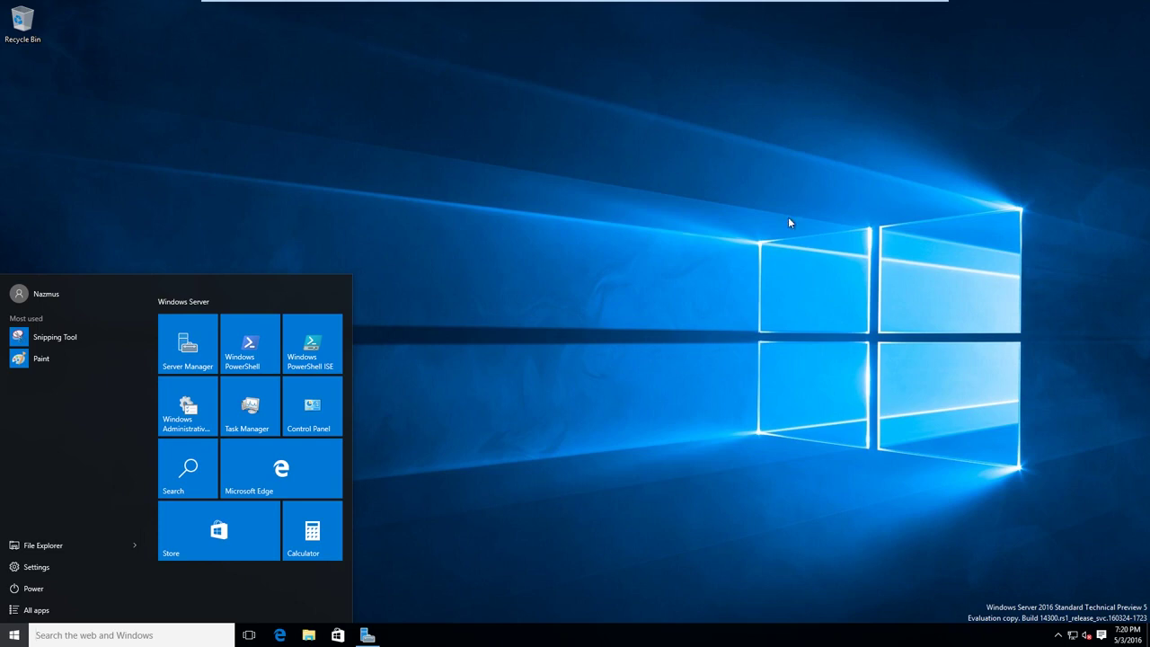
pyautogui.click(189, 346)
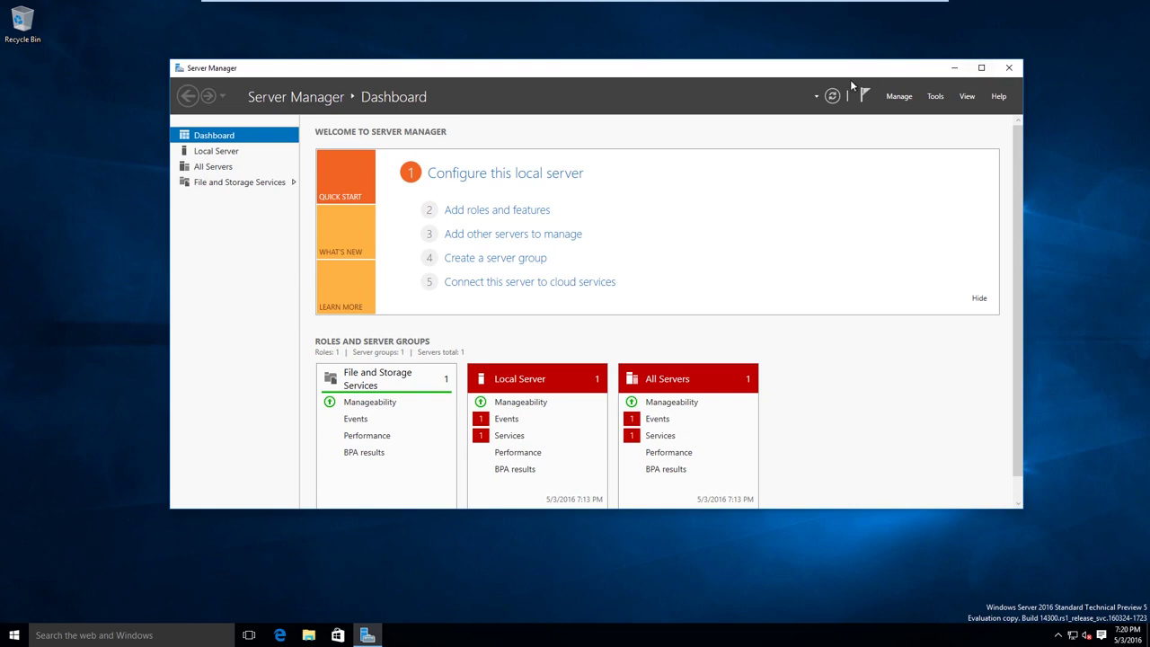
pyautogui.moveTo(904, 69)
pyautogui.mouseDown()
pyautogui.moveTo(829, 77)
pyautogui.moveTo(870, 85)
pyautogui.moveTo(887, 73)
pyautogui.mouseUp()
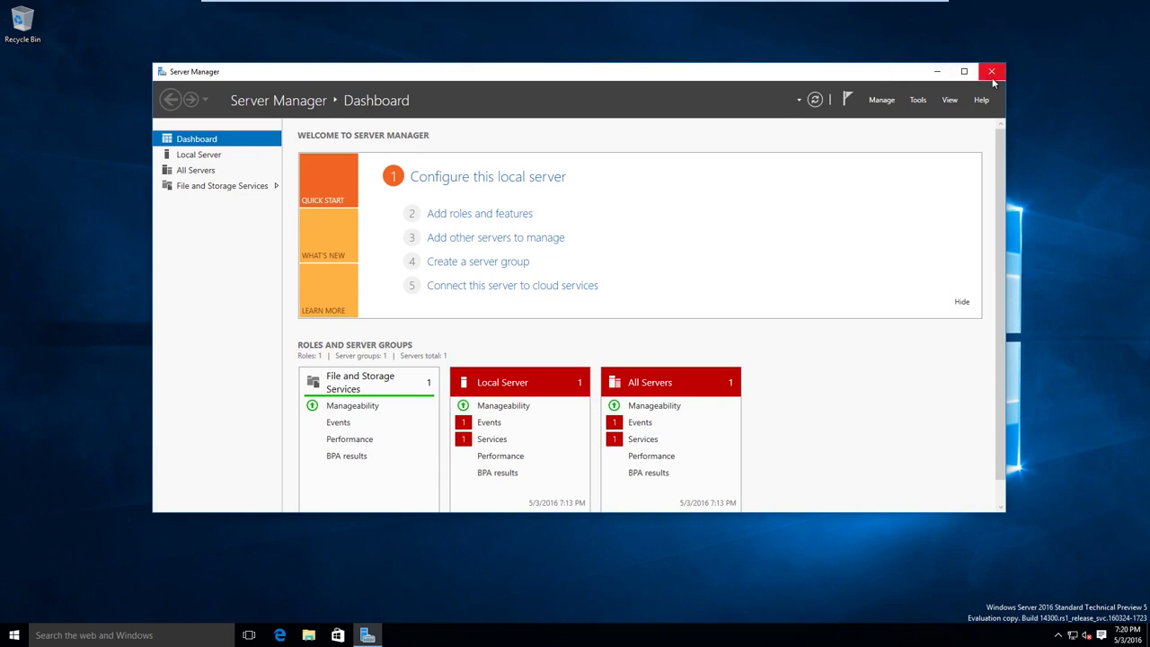
pyautogui.scroll(-1, 843, 409)
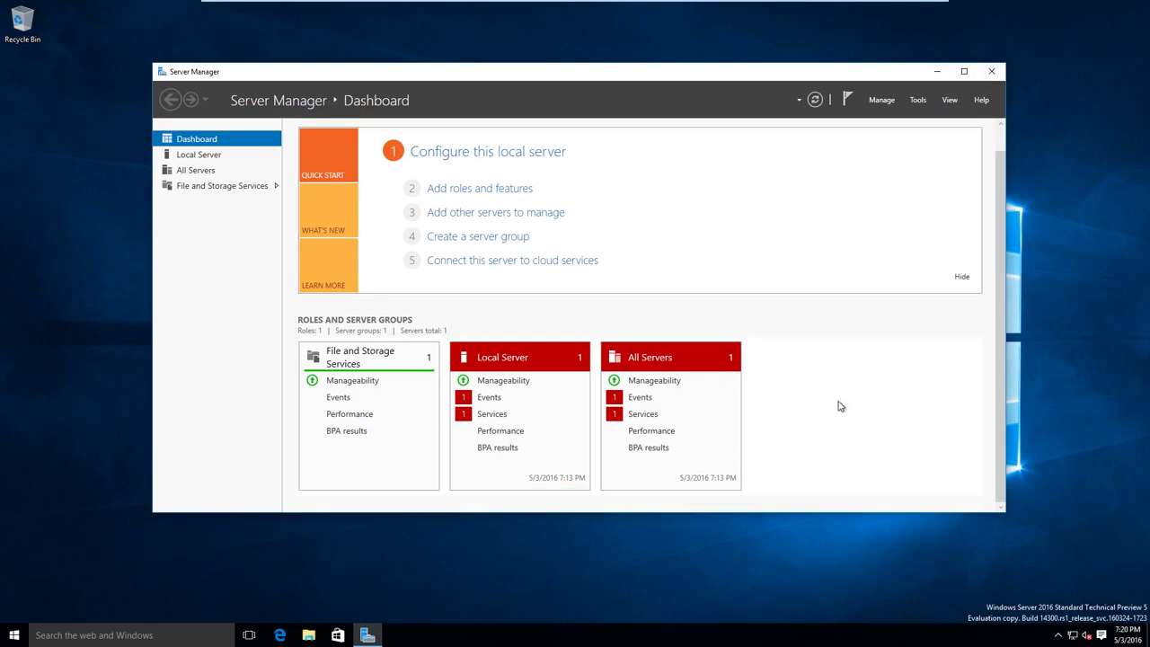
pyautogui.scroll(1, 831, 455)
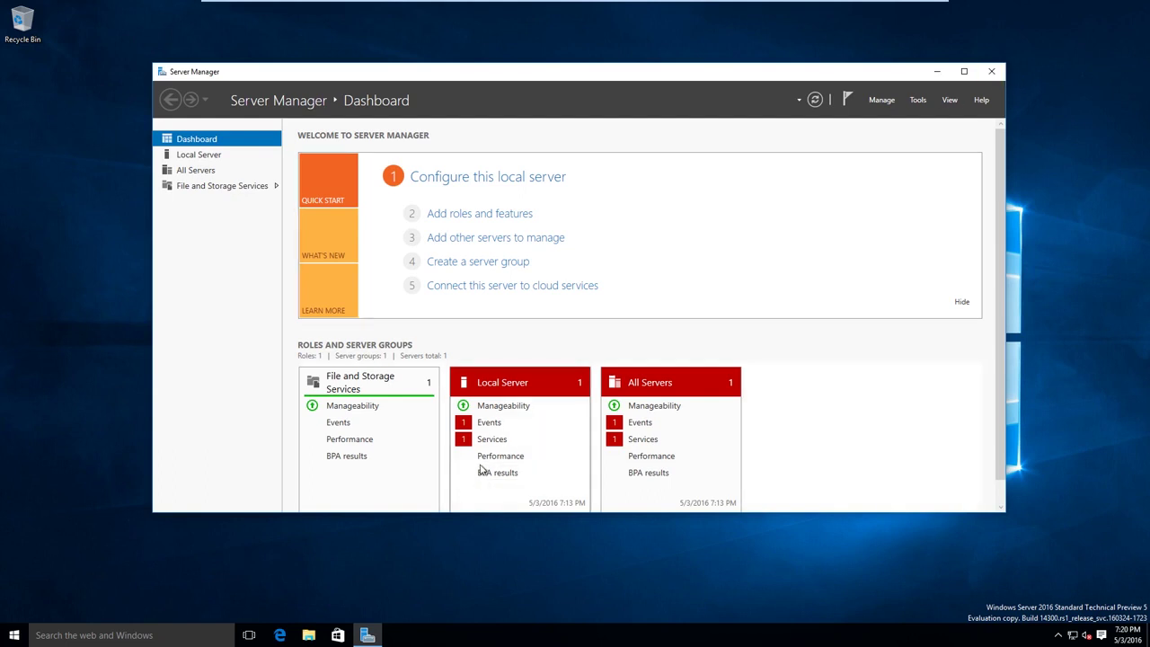
pyautogui.scroll(-1, 485, 472)
pyautogui.scroll(1, 706, 361)
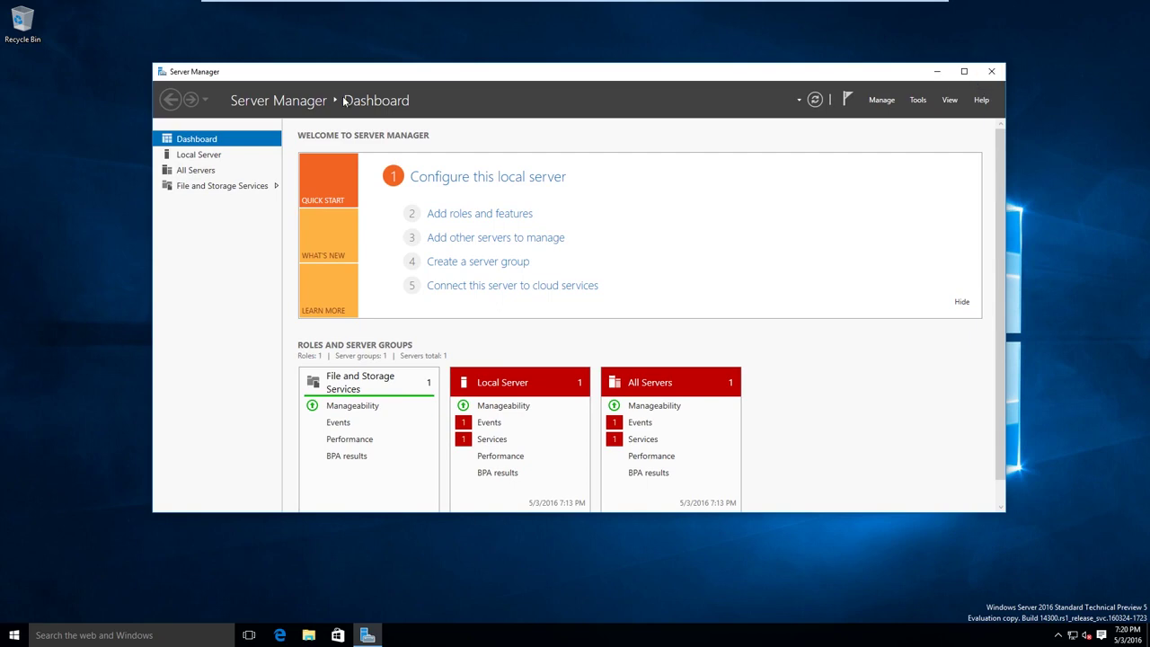
# - Close Server Manager and switch from the virtual machine to the Windows 10 host desktop
pyautogui.click(991, 71)
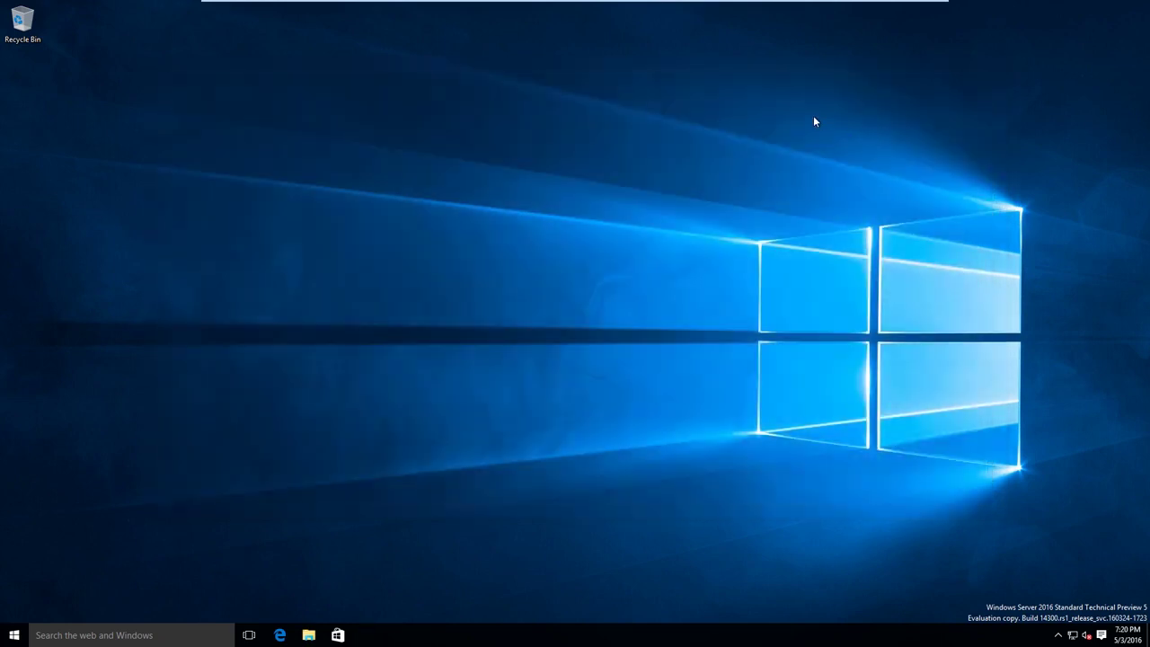
pyautogui.click(901, 7)
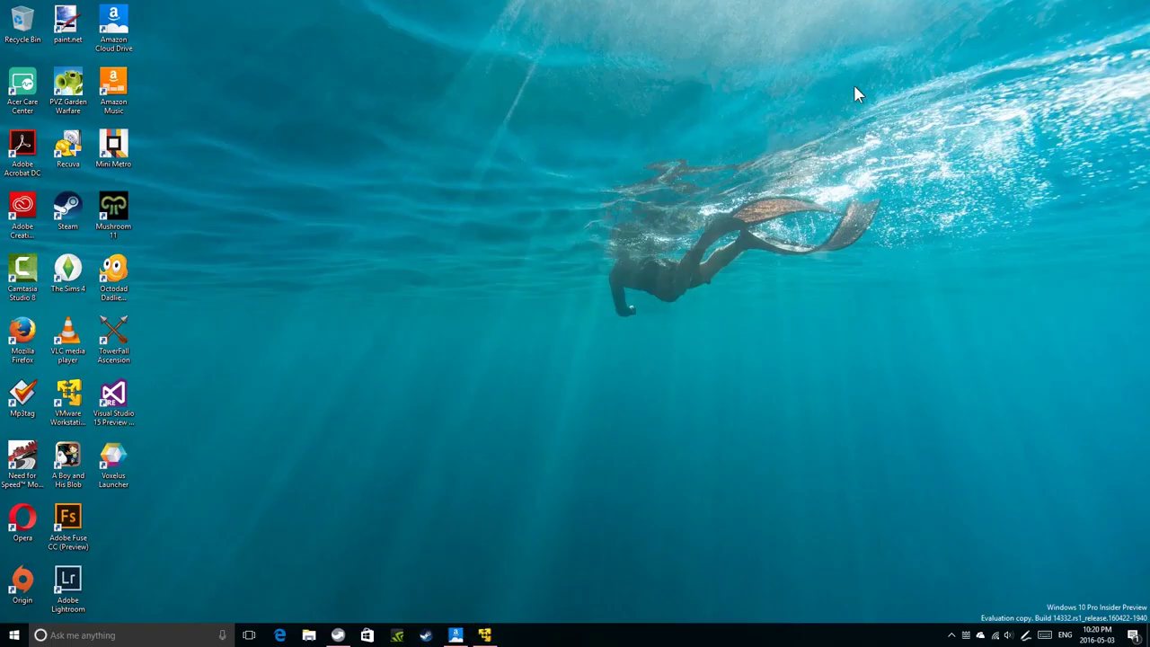